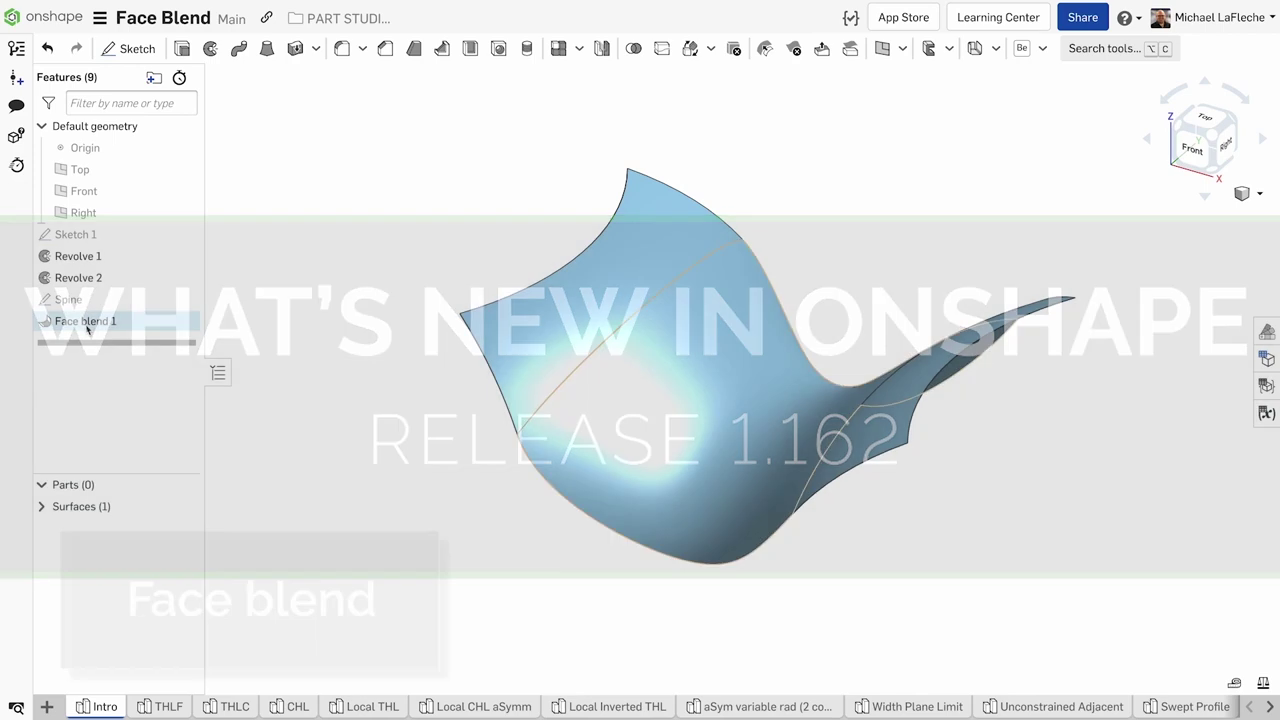
# Delete Face blend 1 and view the two separate surfaces from the front
pyautogui.rightClick(95, 323)
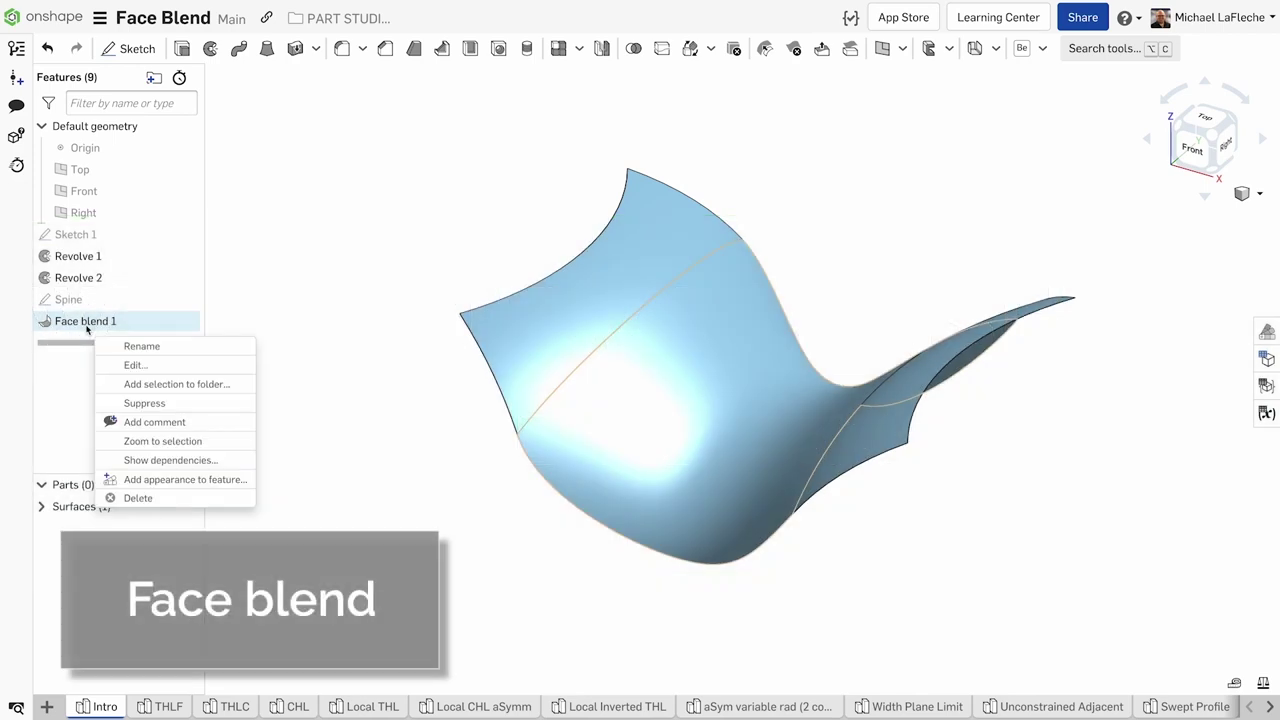
pyautogui.click(138, 498)
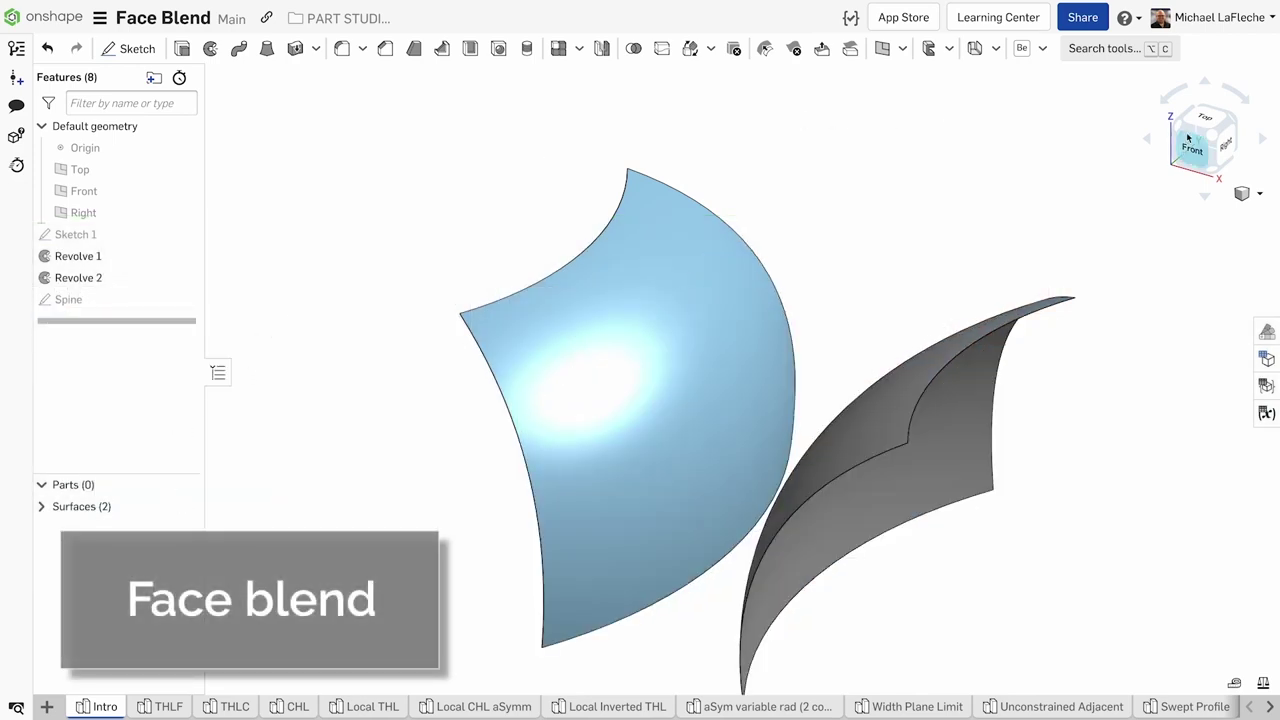
pyautogui.click(1199, 161)
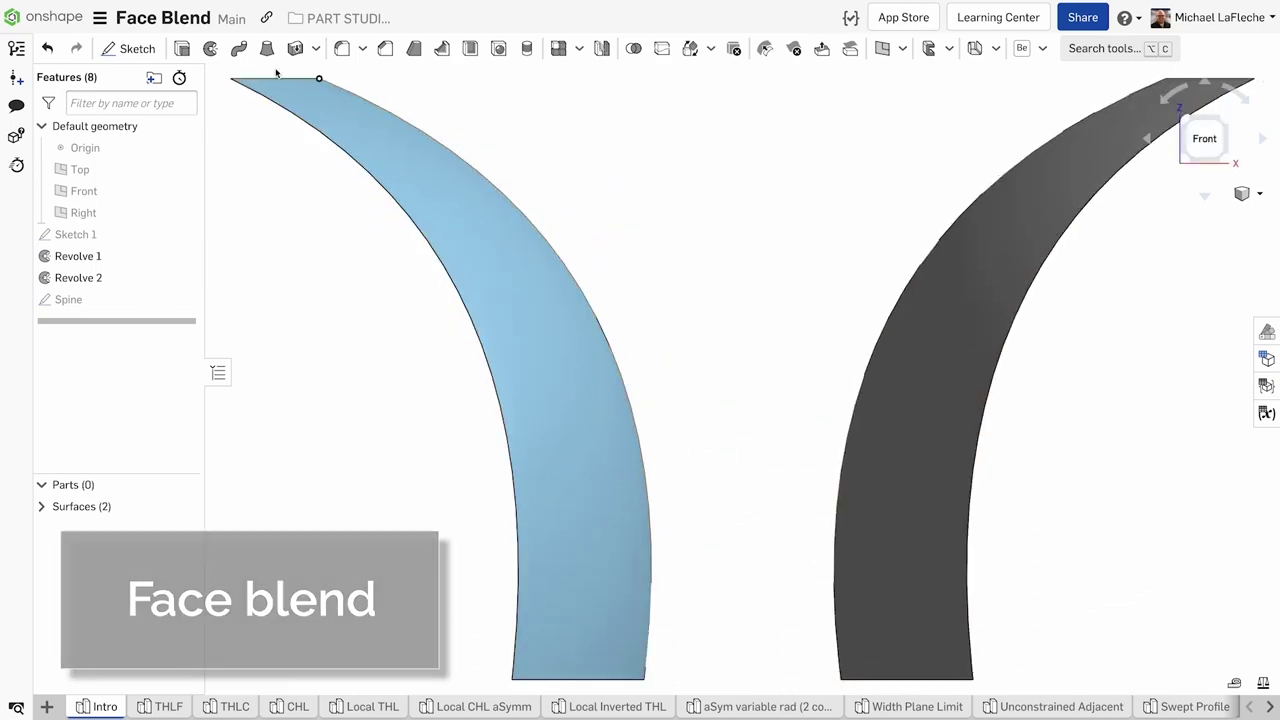
# Start a face blend with the blue surface as Side 1 and the grey surface as Side 2
pyautogui.click(362, 48)
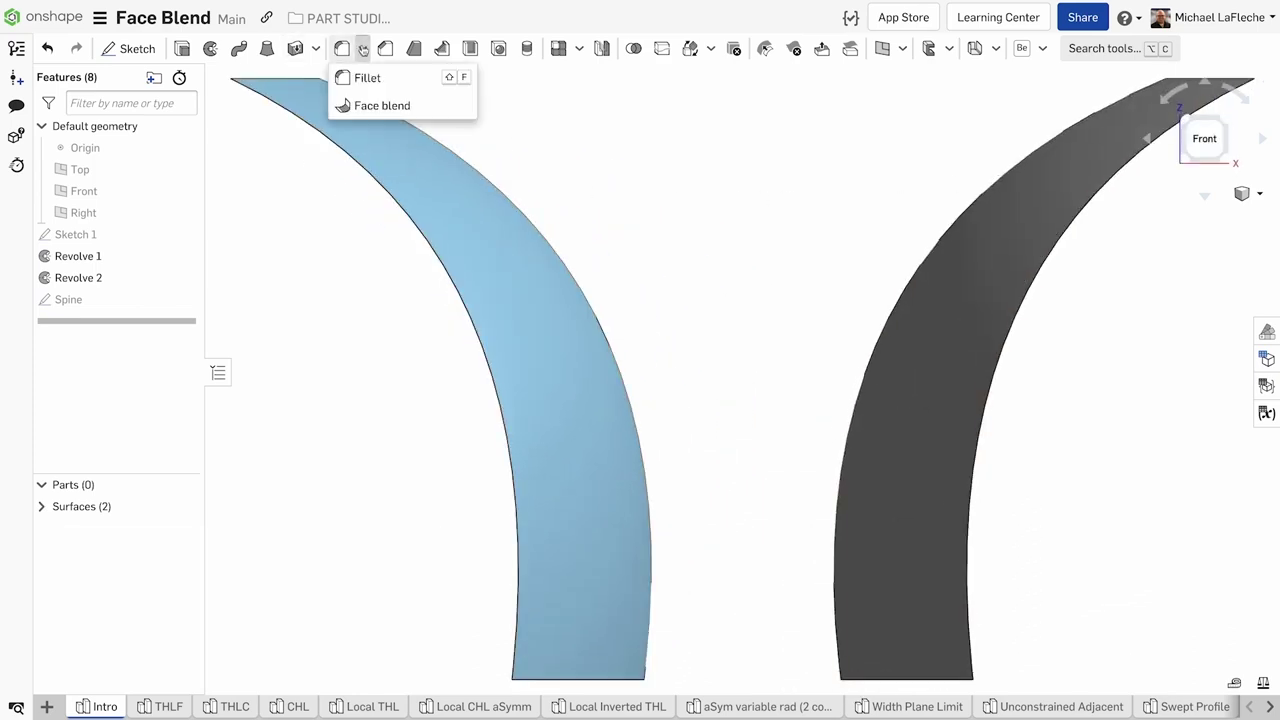
pyautogui.click(357, 104)
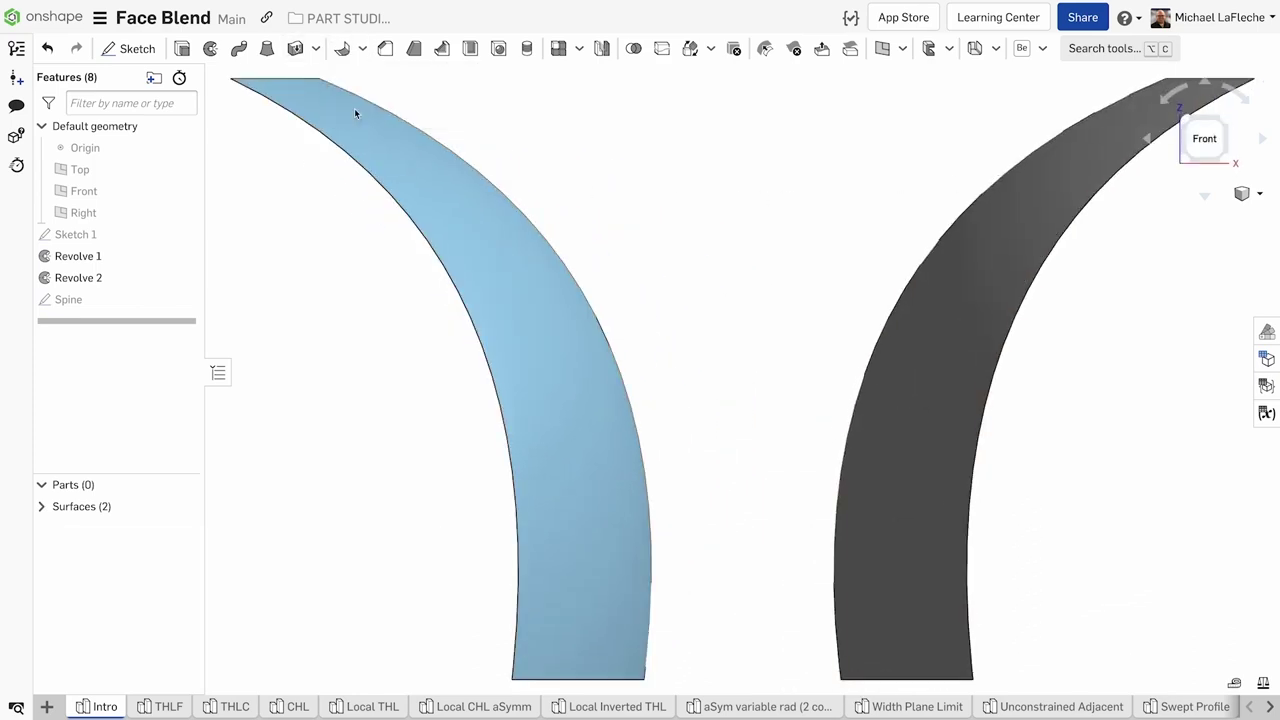
pyautogui.click(499, 282)
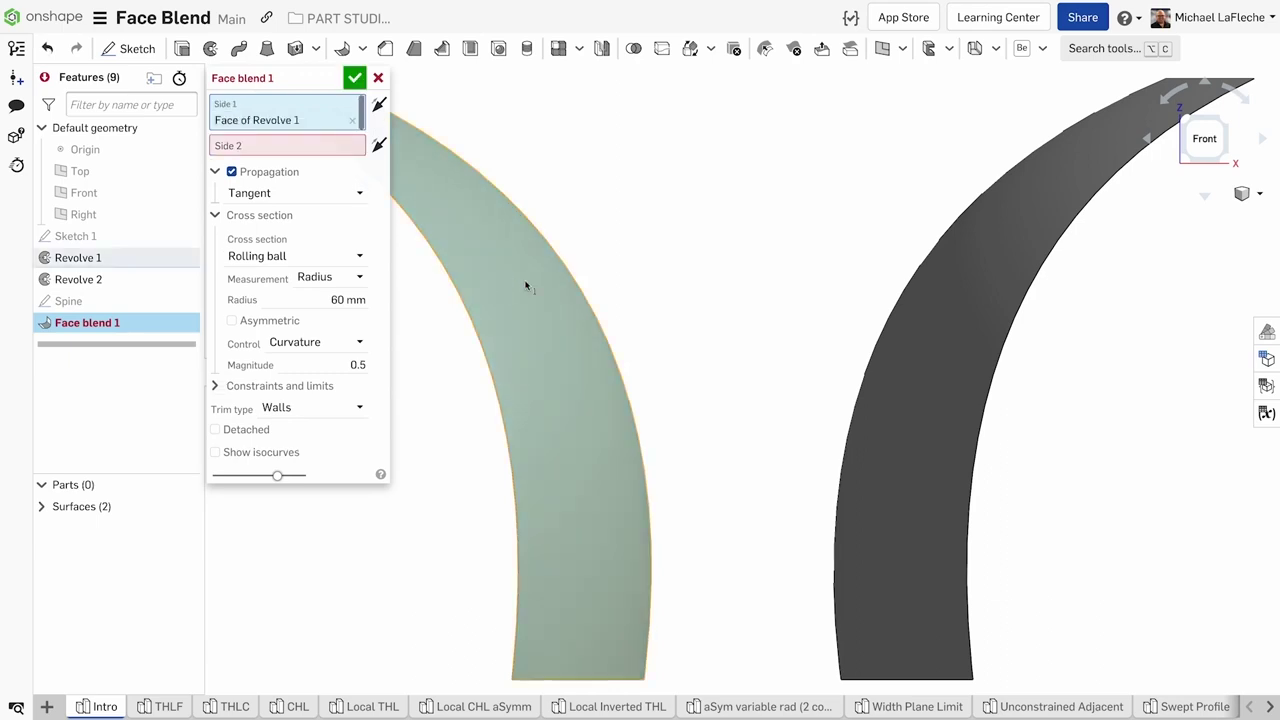
pyautogui.click(920, 322)
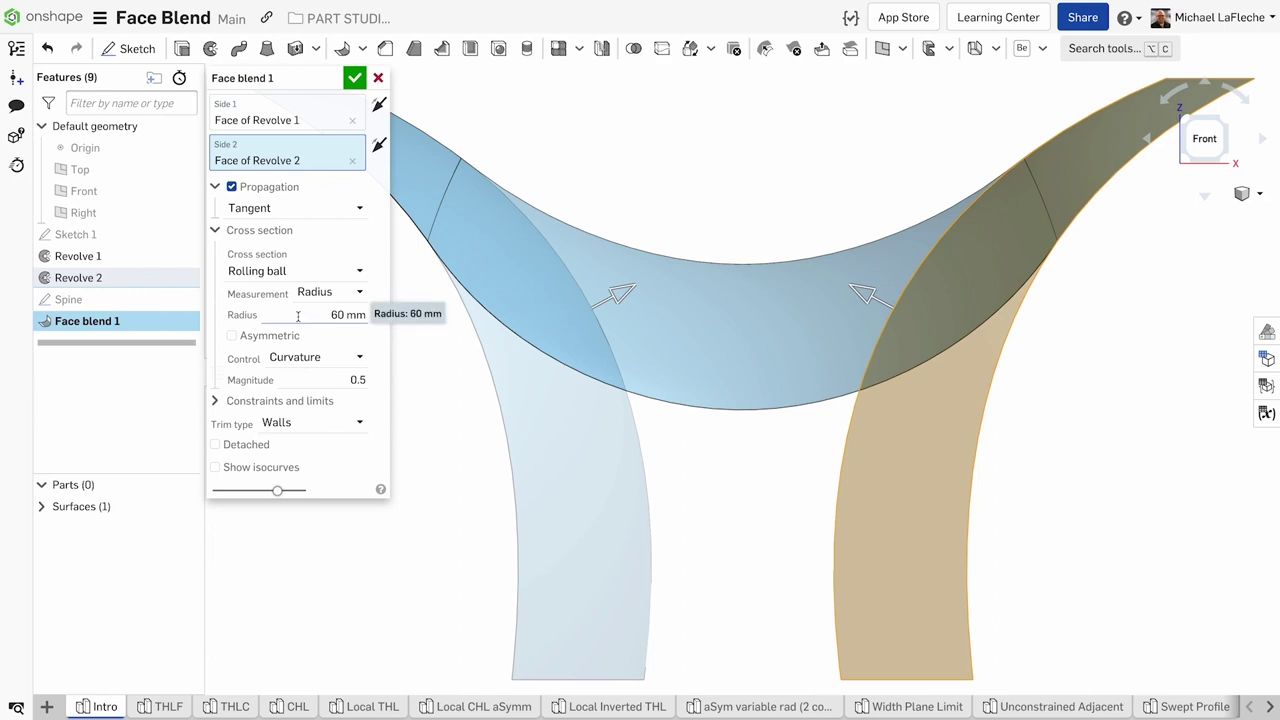
# Try Circular and Conic cross-section control, then settle on Curvature
pyautogui.click(293, 355)
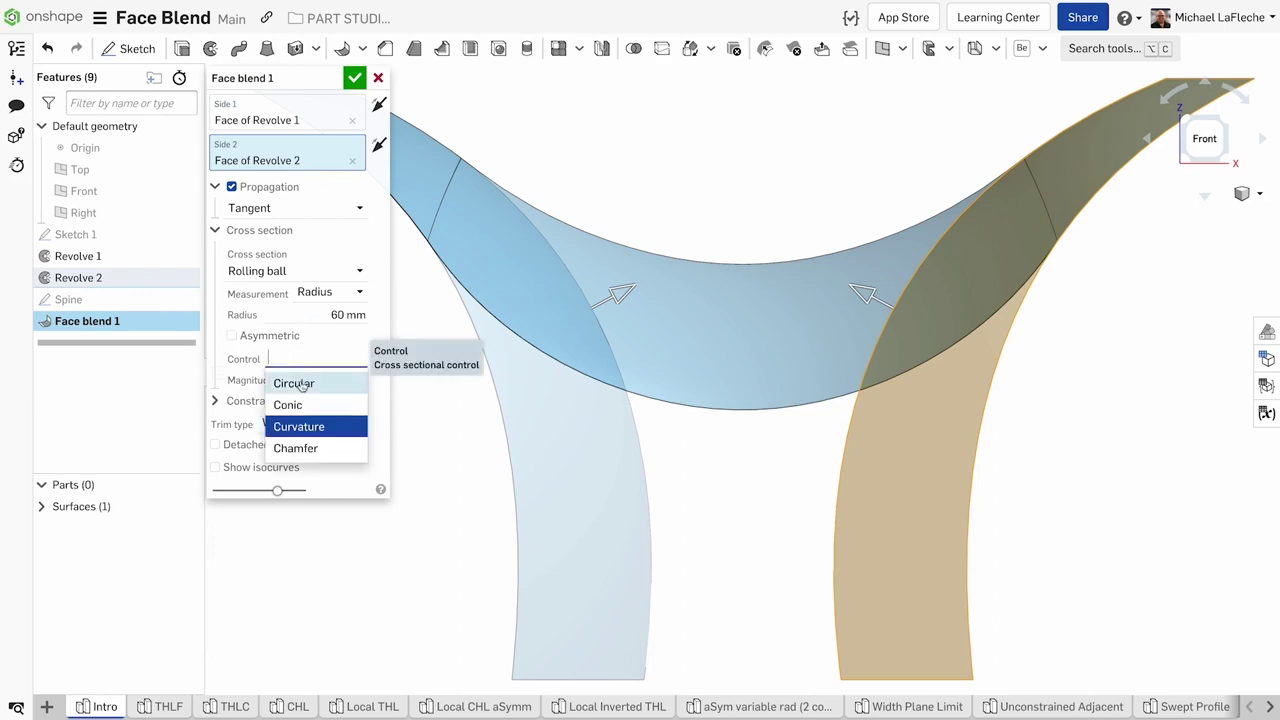
pyautogui.click(300, 384)
pyautogui.click(302, 366)
pyautogui.click(288, 405)
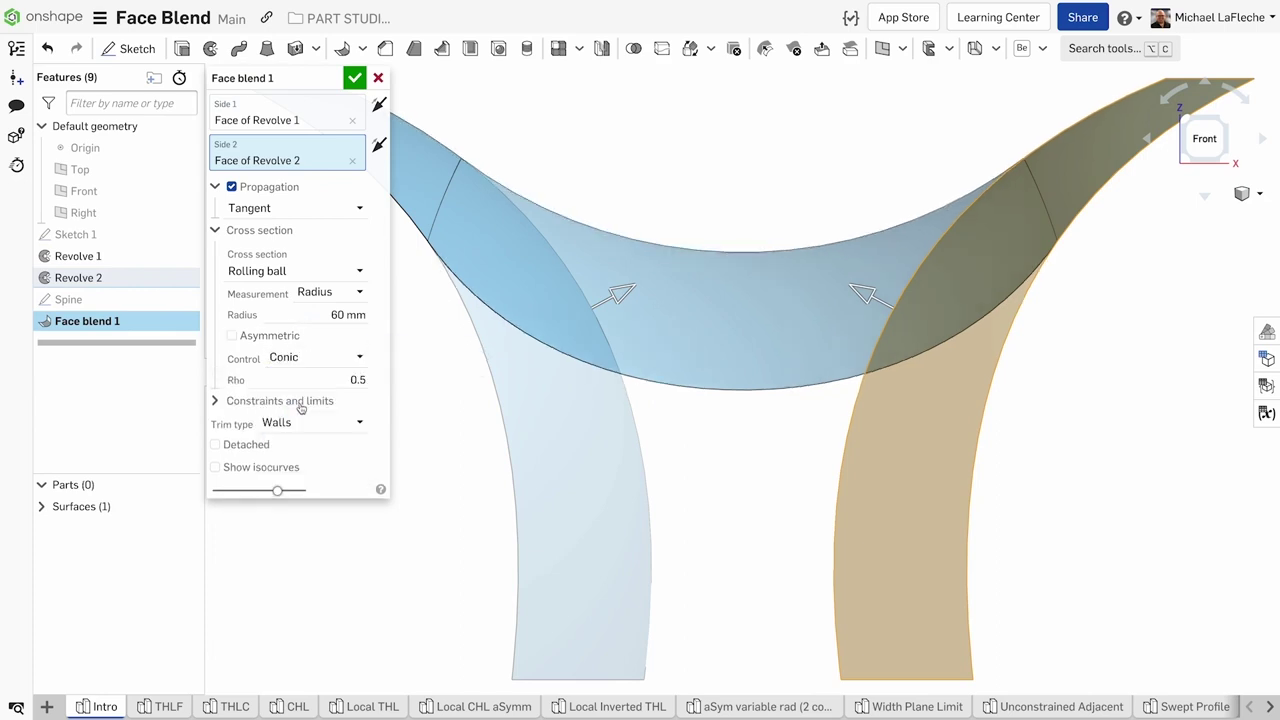
pyautogui.click(302, 362)
pyautogui.click(299, 426)
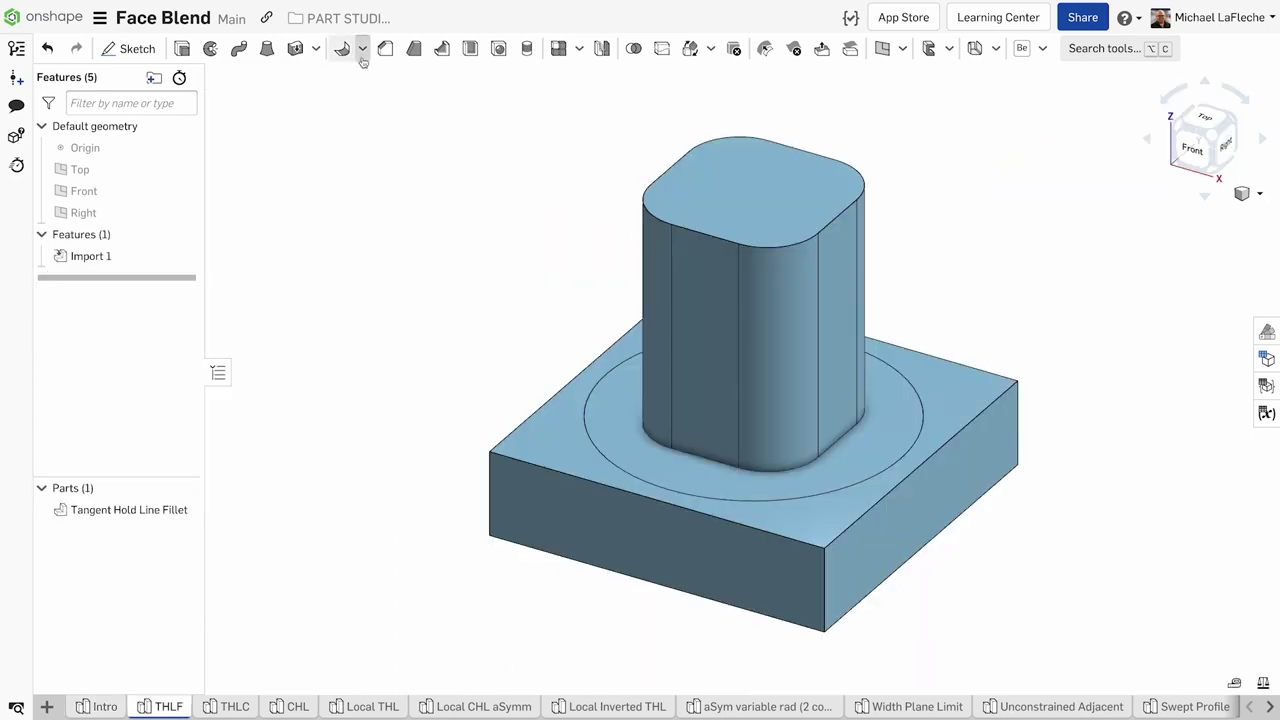
# Face-blend the post's front face to the base's top face with a 40 mm radius
pyautogui.click(362, 48)
pyautogui.click(366, 105)
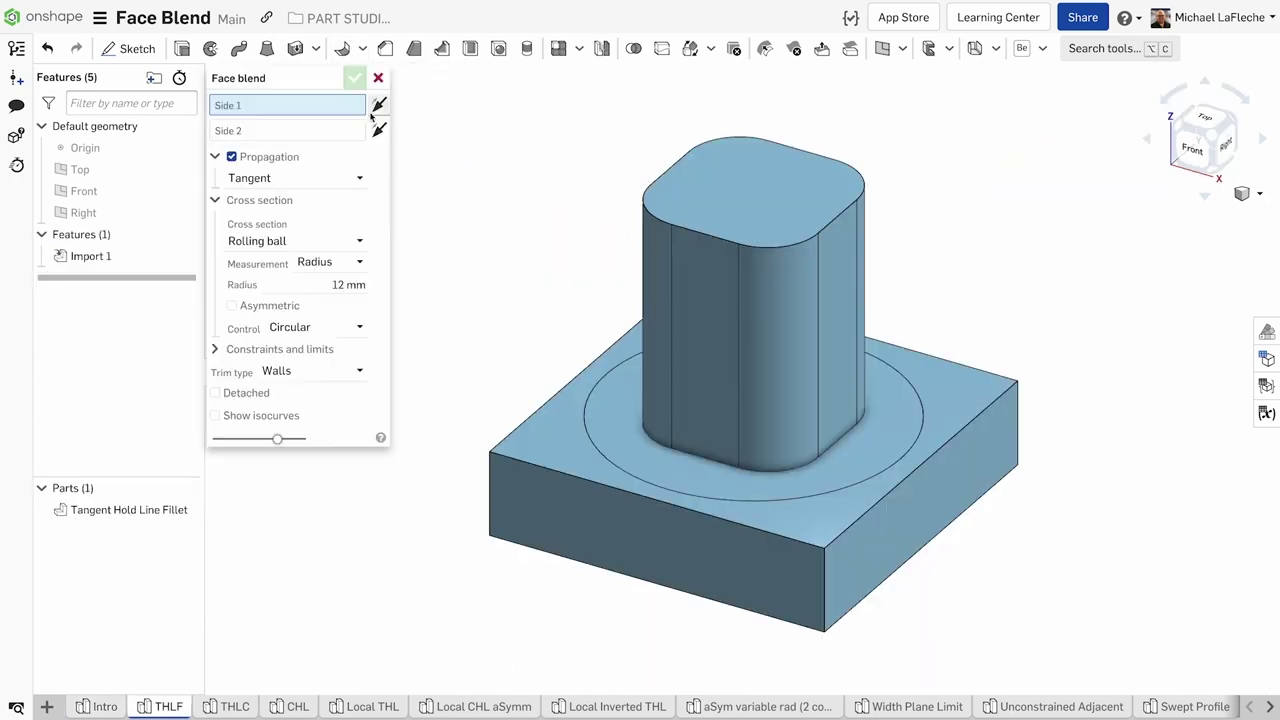
pyautogui.click(709, 367)
pyautogui.click(290, 145)
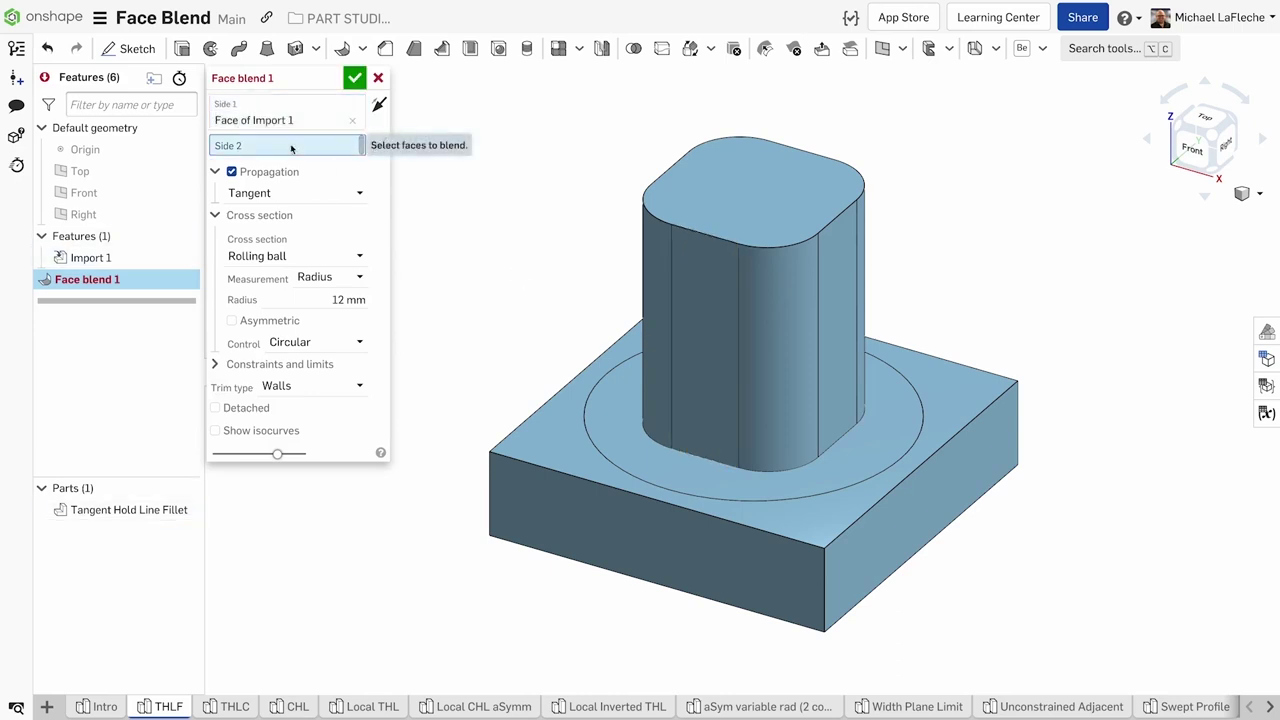
pyautogui.click(345, 300)
pyautogui.write('40')
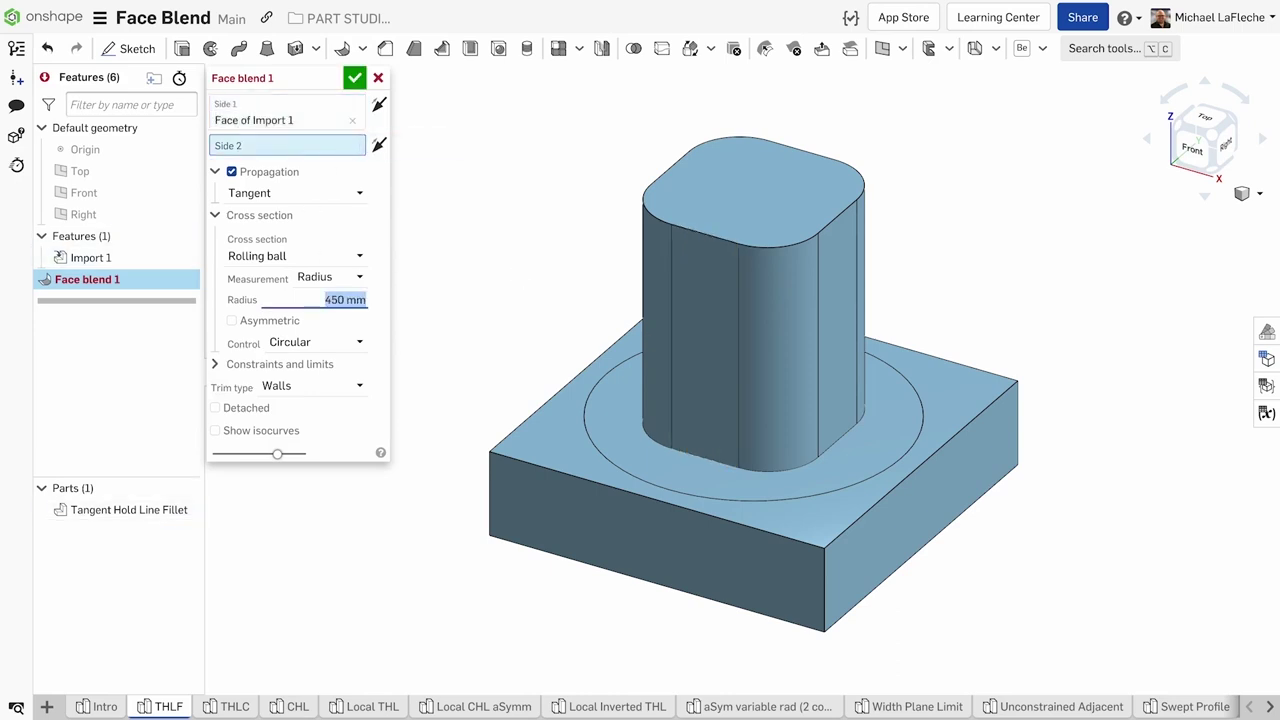
pyautogui.press('Return')
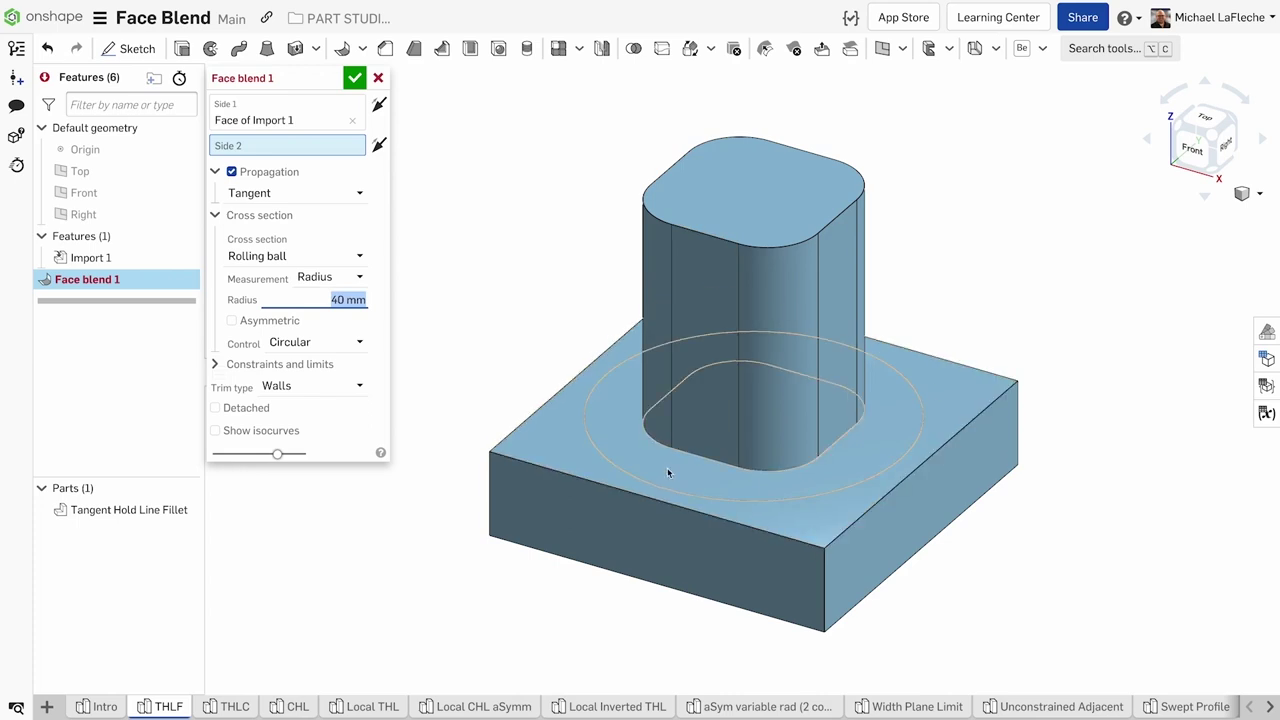
pyautogui.click(683, 458)
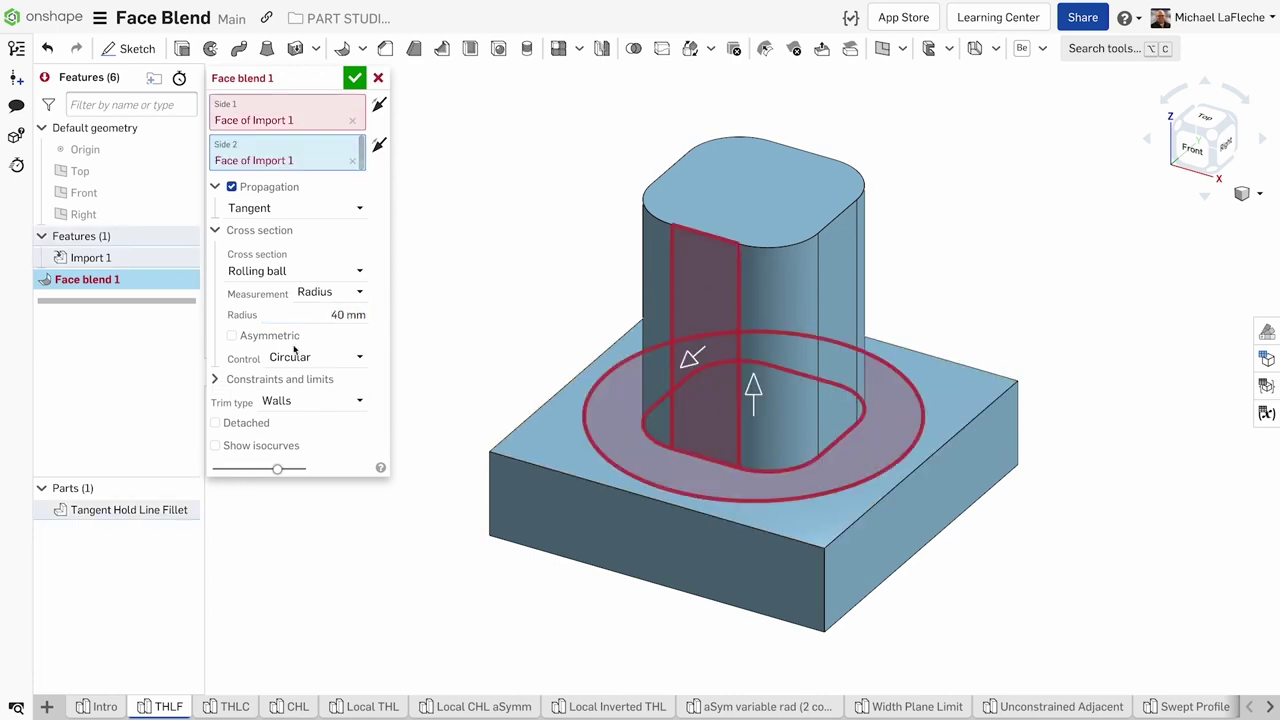
# Hold the blend to the base's circular edge, make it detached, and toggle isocurves
pyautogui.click(260, 380)
pyautogui.click(232, 401)
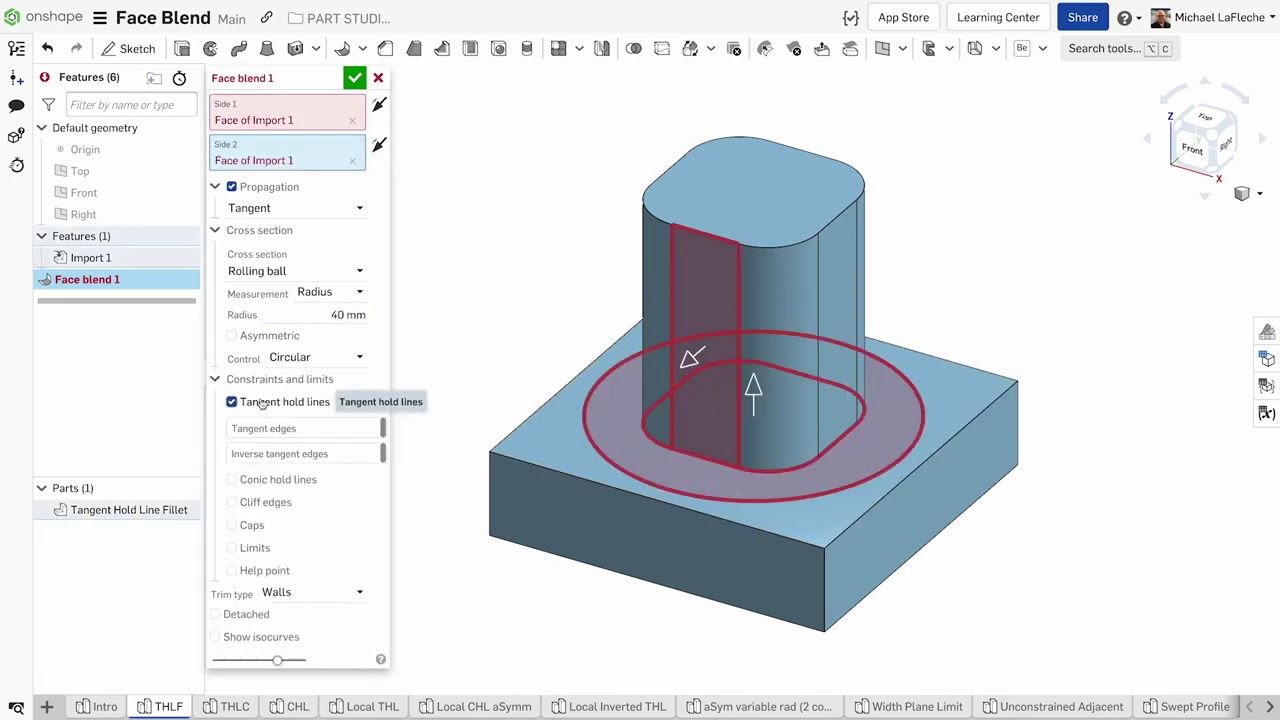
pyautogui.click(614, 469)
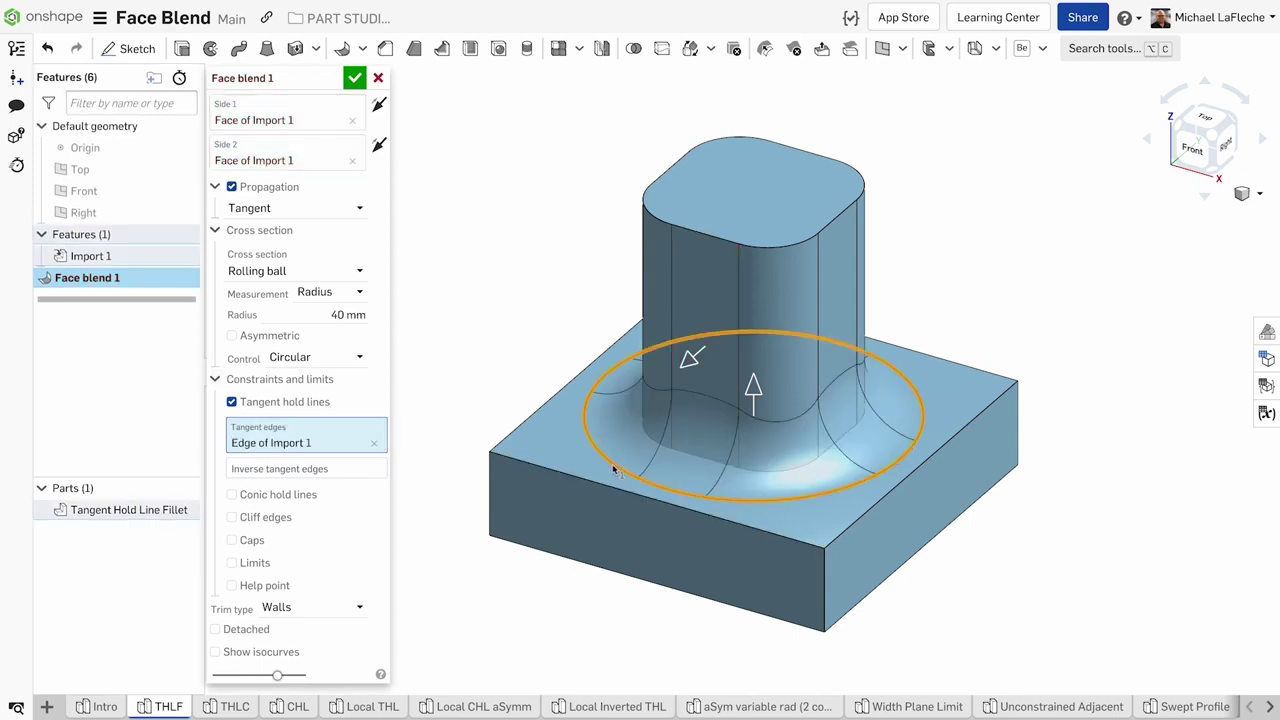
pyautogui.click(250, 628)
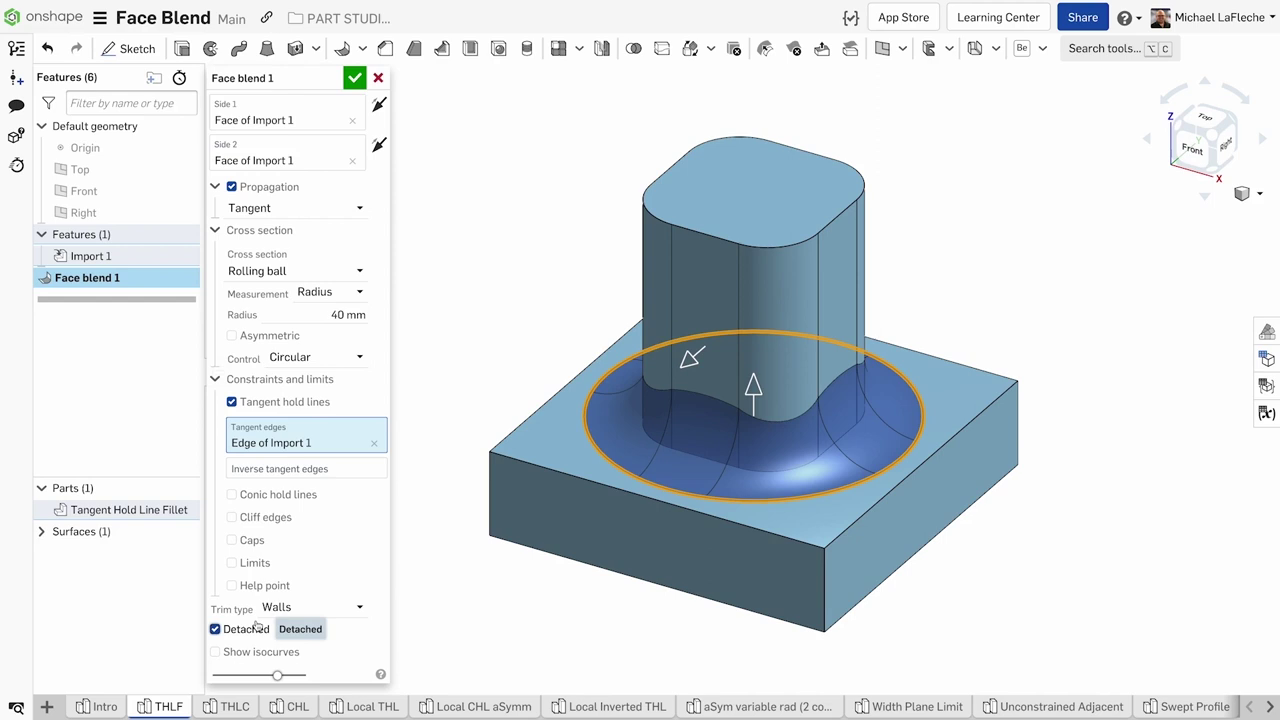
pyautogui.click(258, 651)
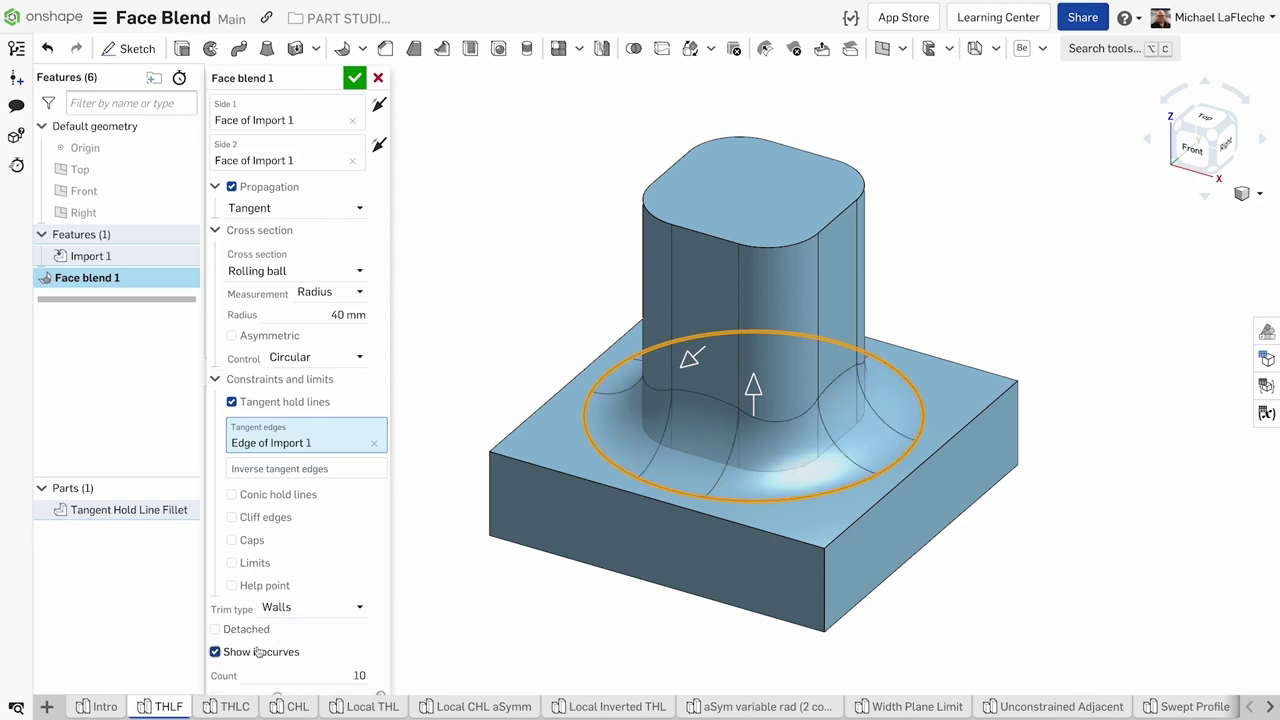
pyautogui.click(258, 651)
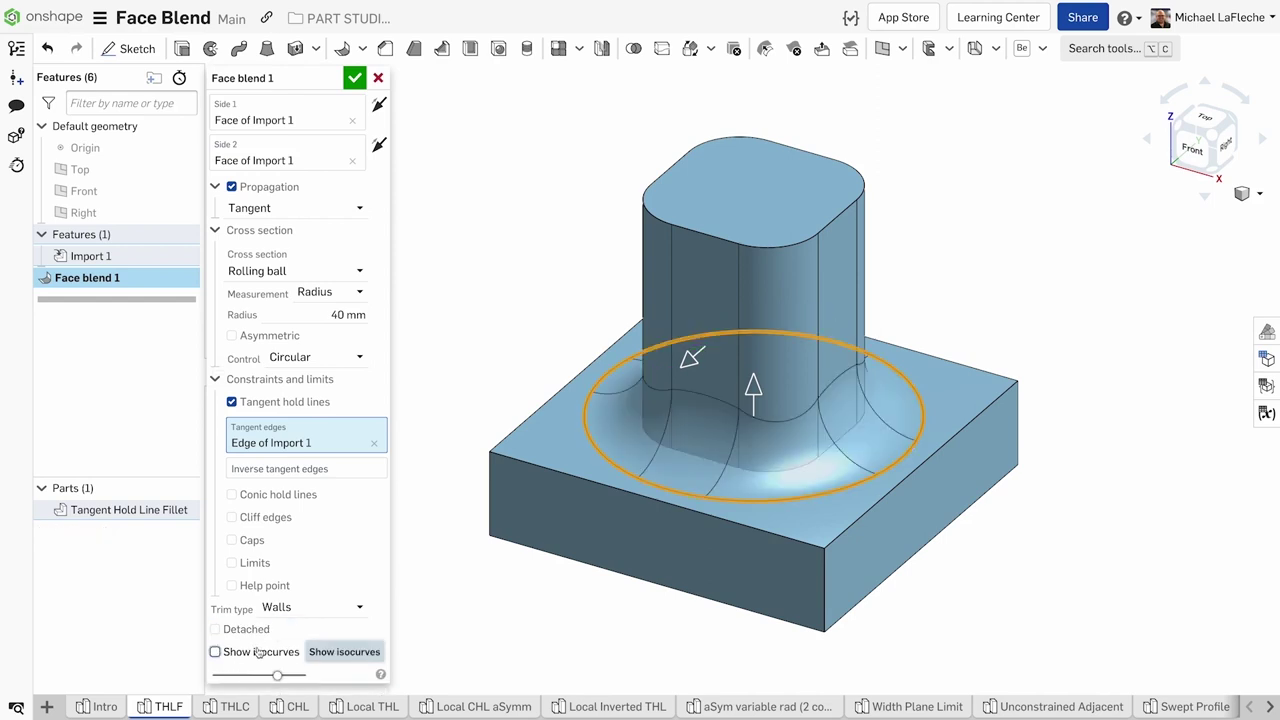
# Compare Conic, Curvature with magnitude 0.2, and Chamfer cross-section controls
pyautogui.click(292, 358)
pyautogui.click(290, 410)
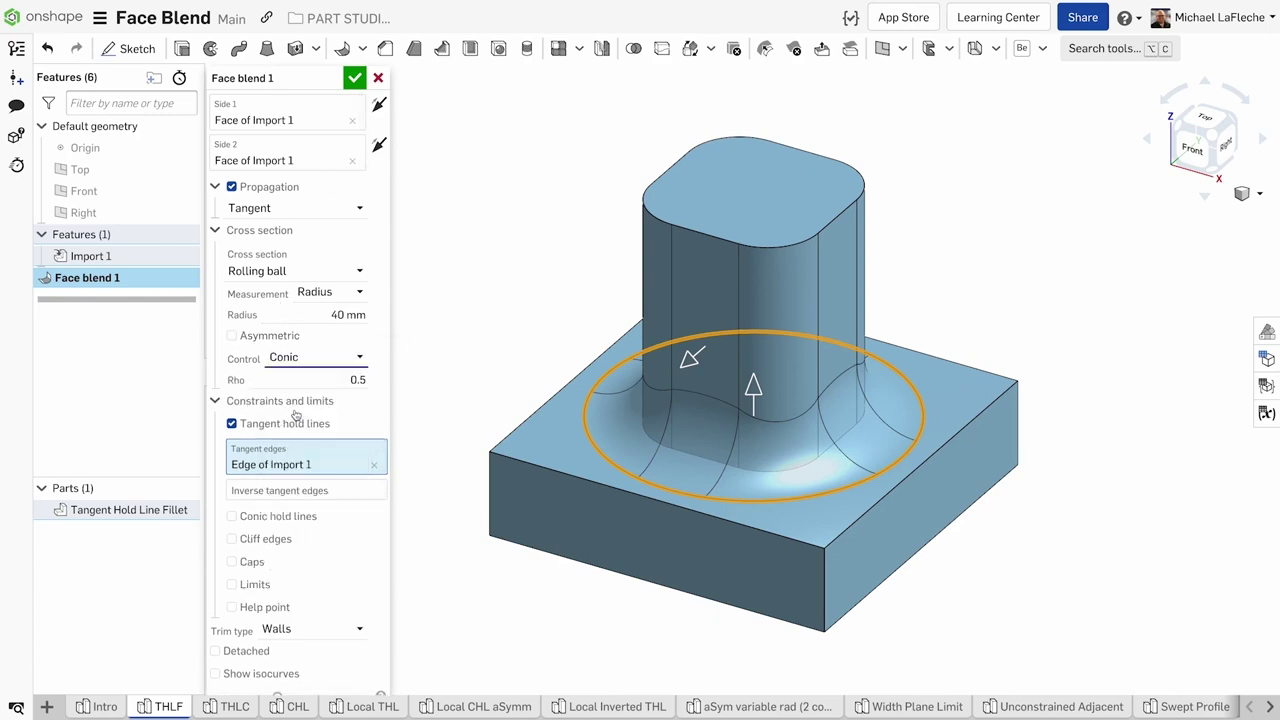
pyautogui.click(1192, 150)
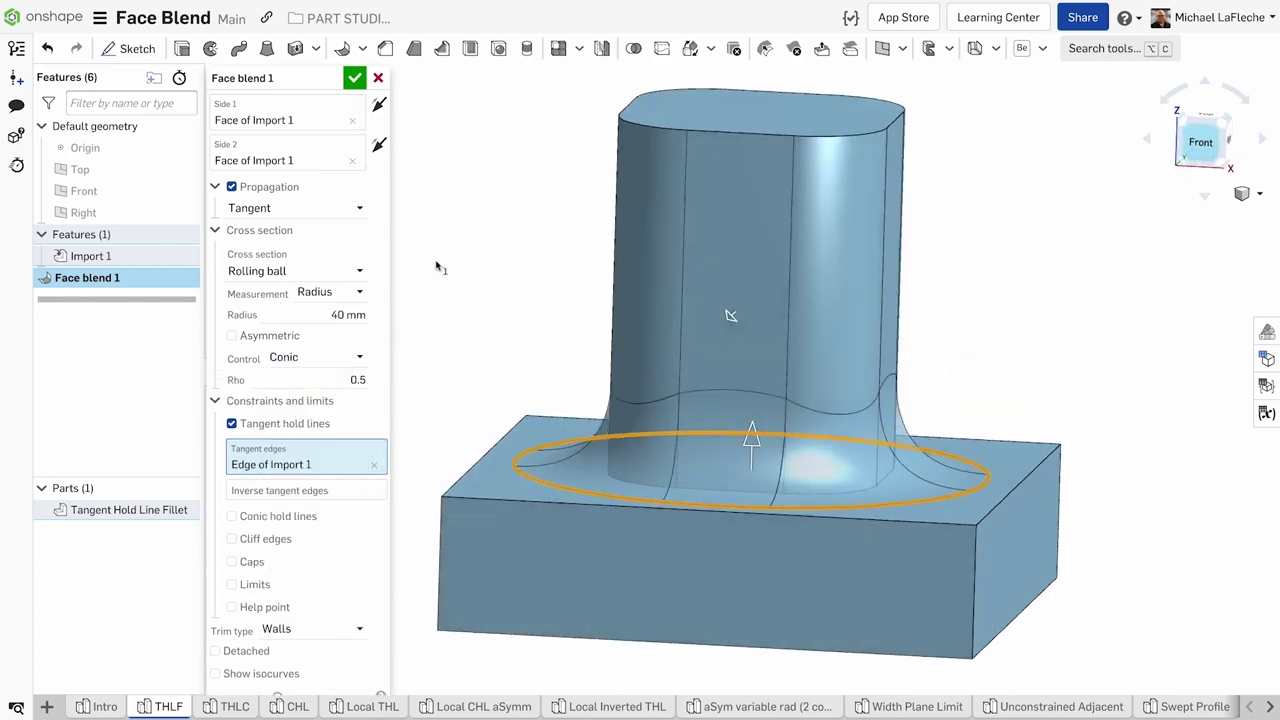
pyautogui.click(305, 362)
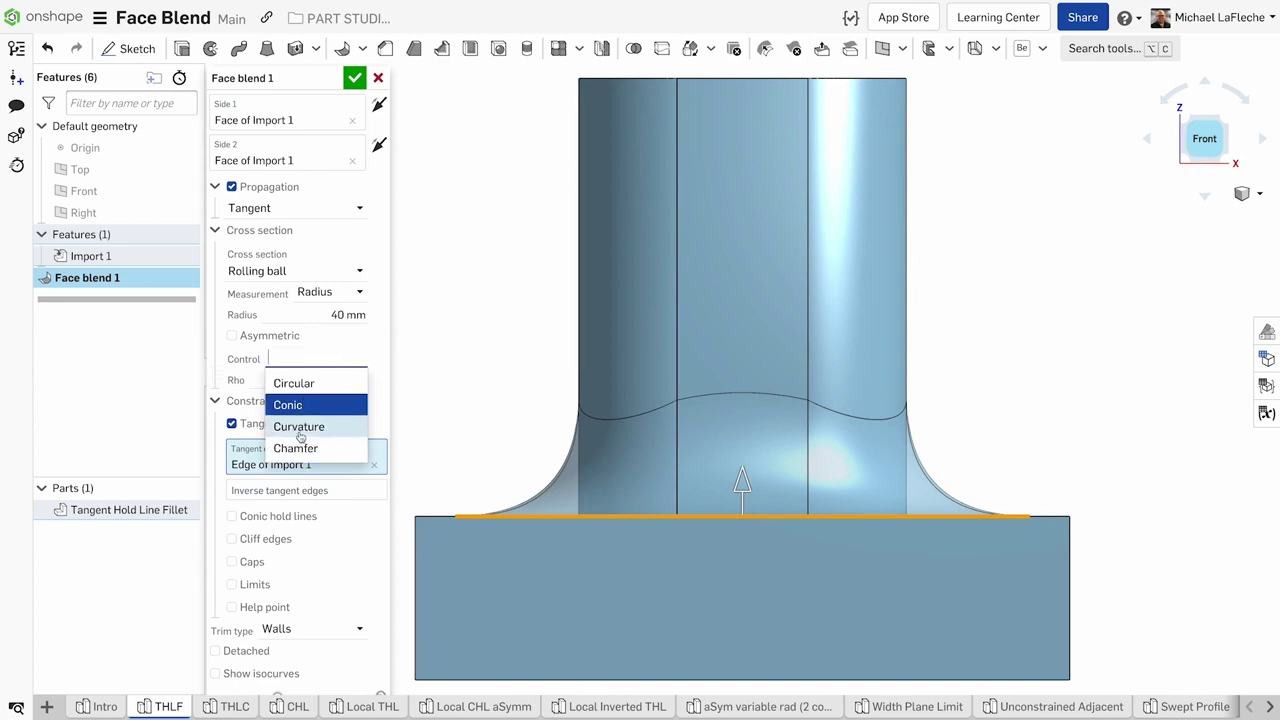
pyautogui.click(300, 426)
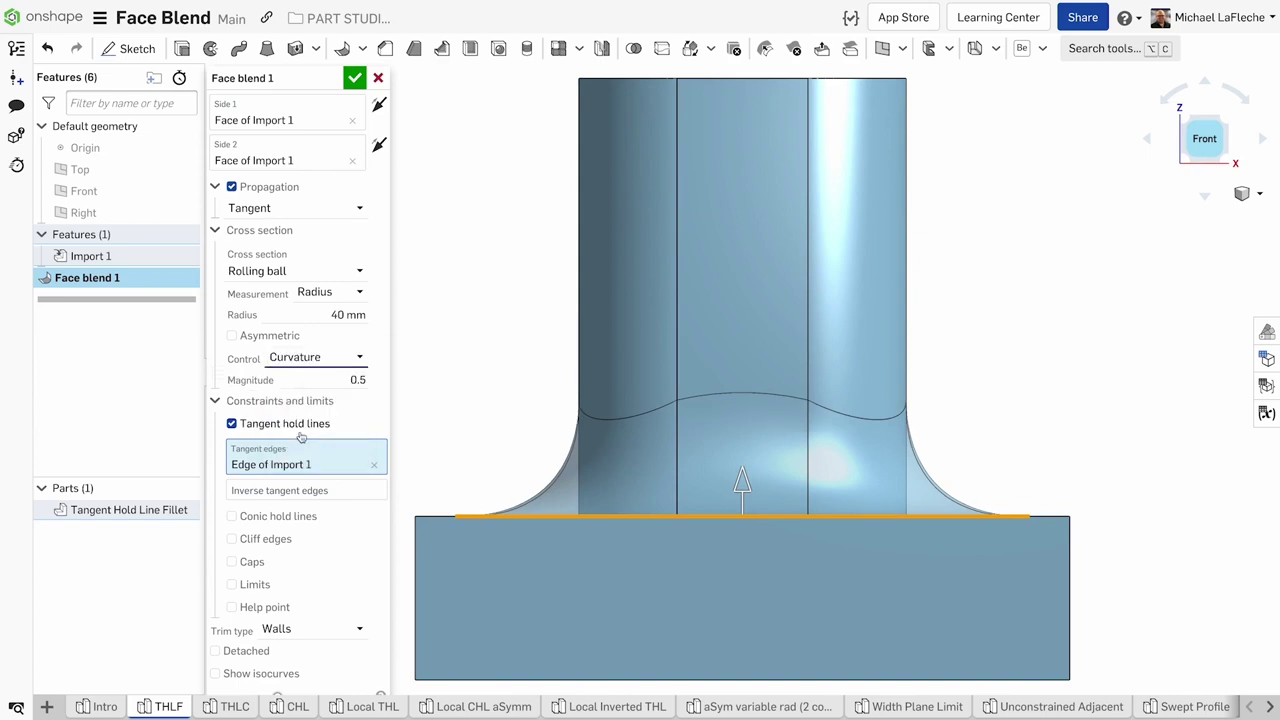
pyautogui.click(345, 380)
pyautogui.write('0.2')
pyautogui.press('Return')
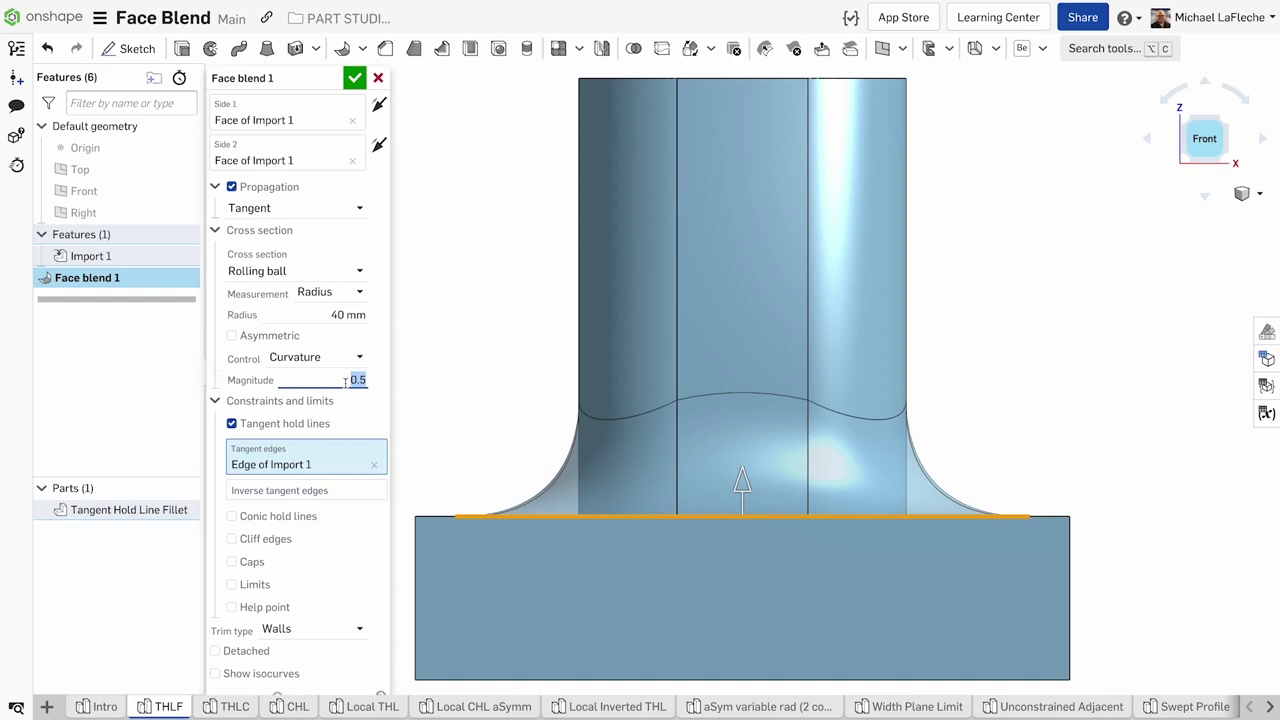
pyautogui.click(345, 360)
pyautogui.click(318, 448)
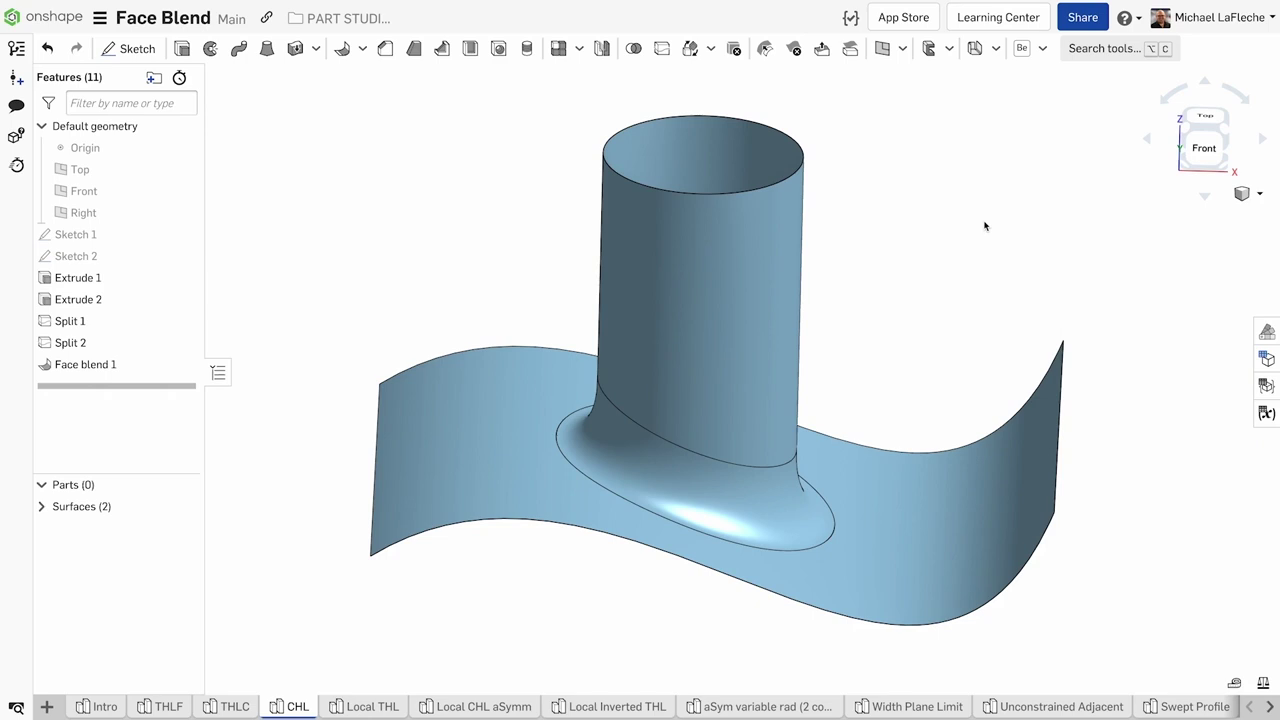
# Suppress Face blend 1 and start a face blend between the lower cylinder and wavy surface
pyautogui.rightClick(124, 364)
pyautogui.click(175, 437)
pyautogui.click(362, 48)
pyautogui.click(370, 106)
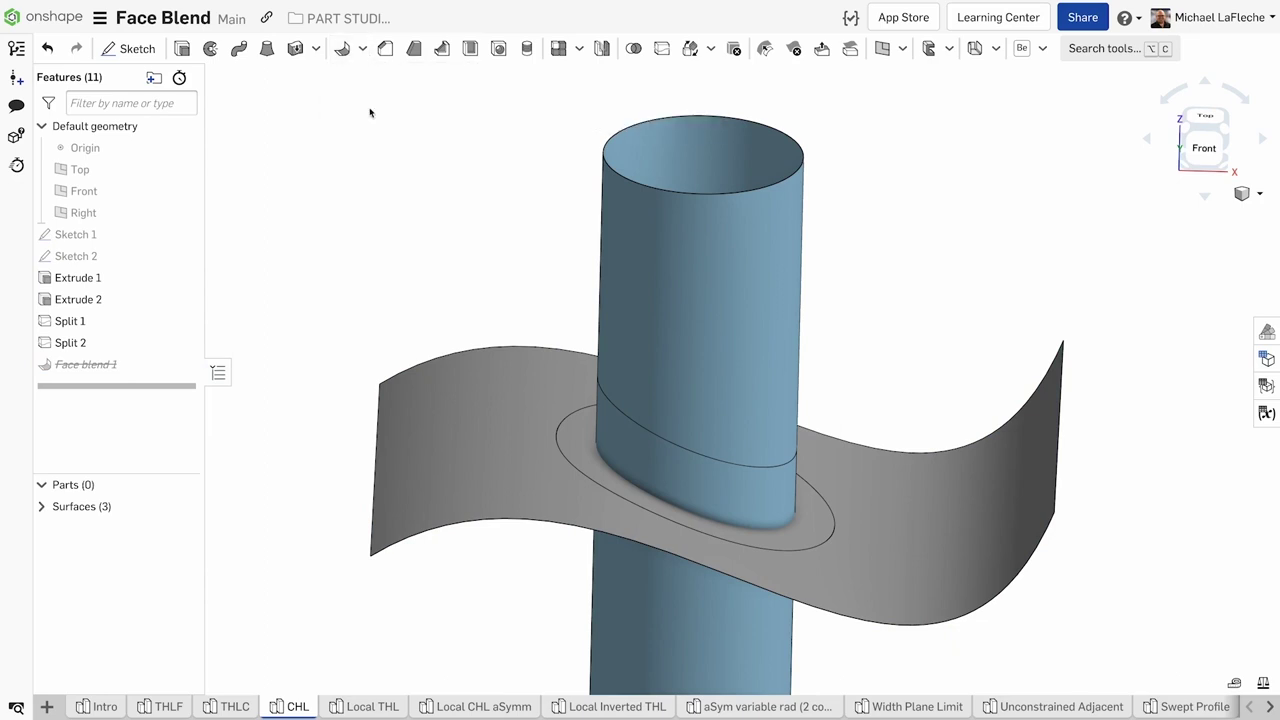
pyautogui.moveTo(490, 286); pyautogui.dragTo(467, 183, button='middle')
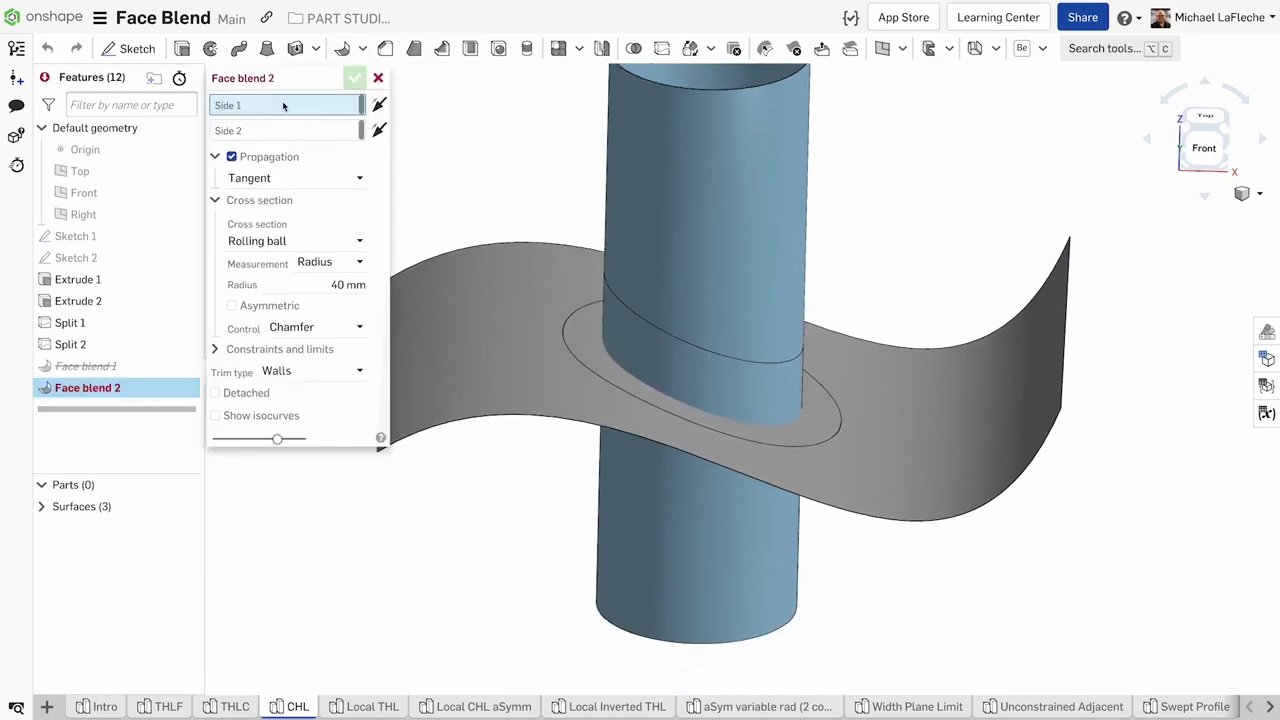
pyautogui.click(671, 511)
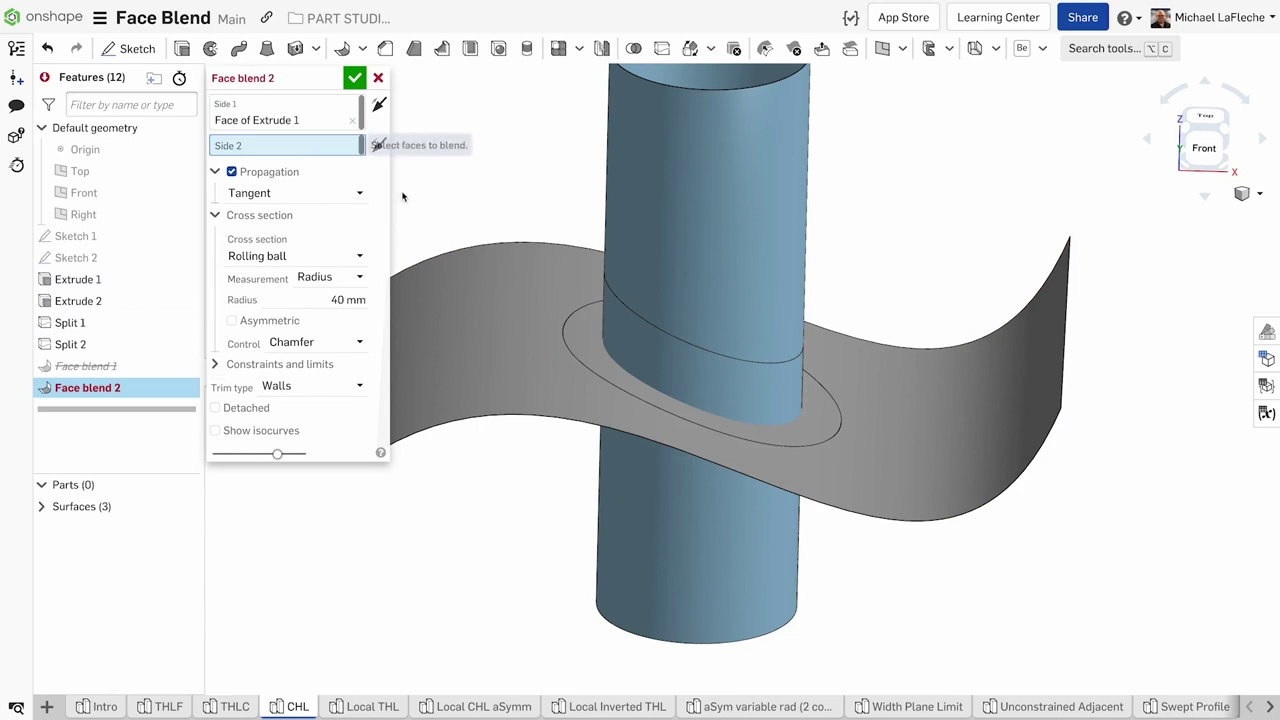
pyautogui.click(585, 331)
# Set the blend radius to 50 mm, flip its side, and use Circular control
pyautogui.click(321, 313)
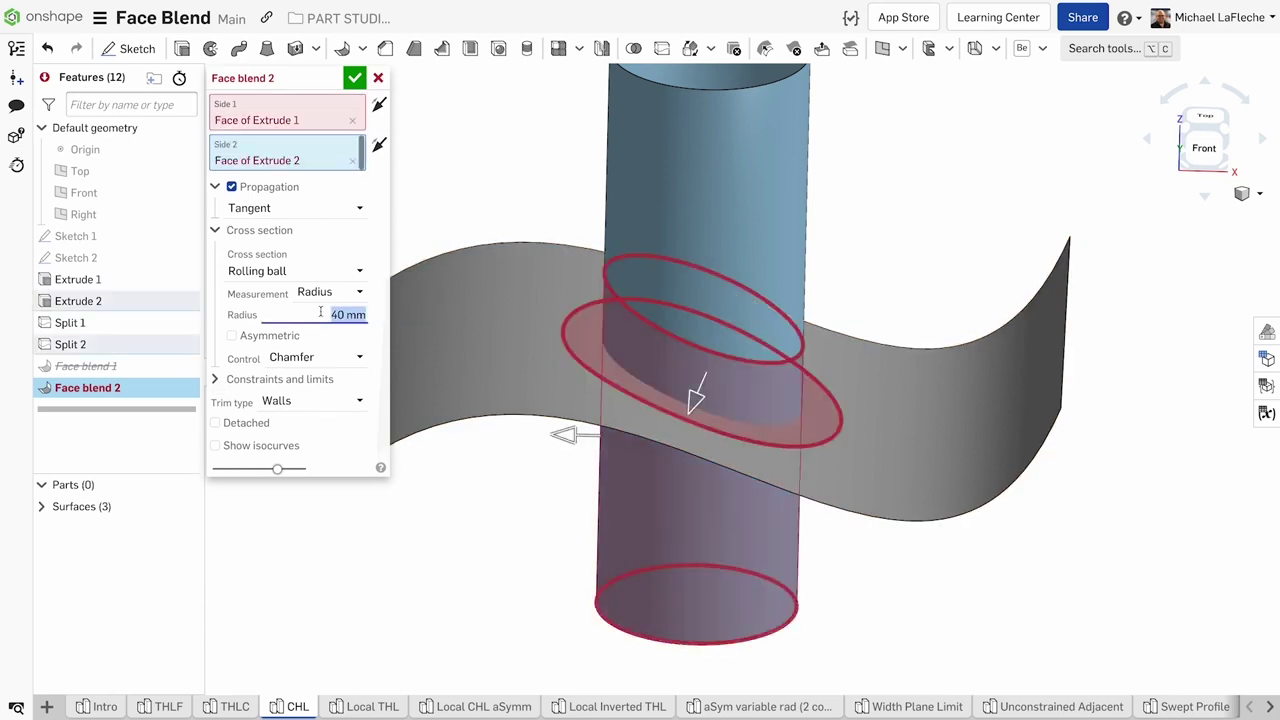
pyautogui.press('Up')
pyautogui.click(697, 412)
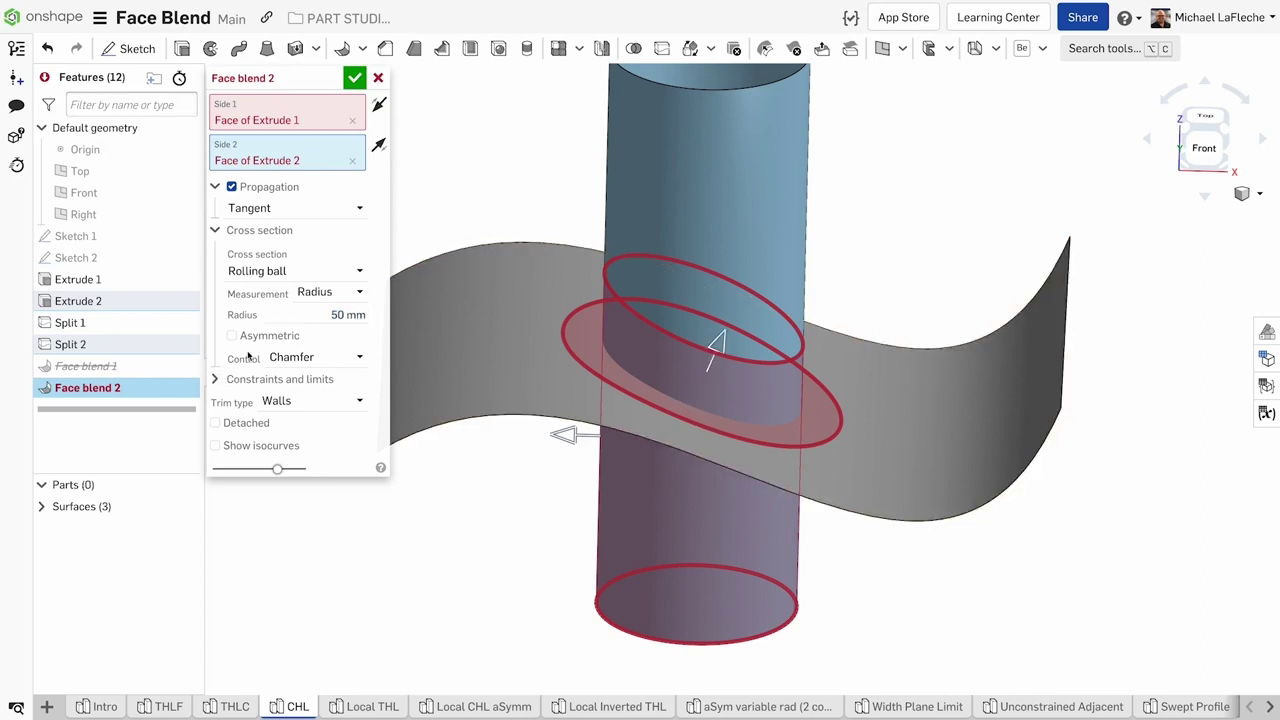
pyautogui.click(296, 357)
pyautogui.click(294, 382)
# Add conic hold lines on the lower and upper split edges, with isocurves shown
pyautogui.click(281, 381)
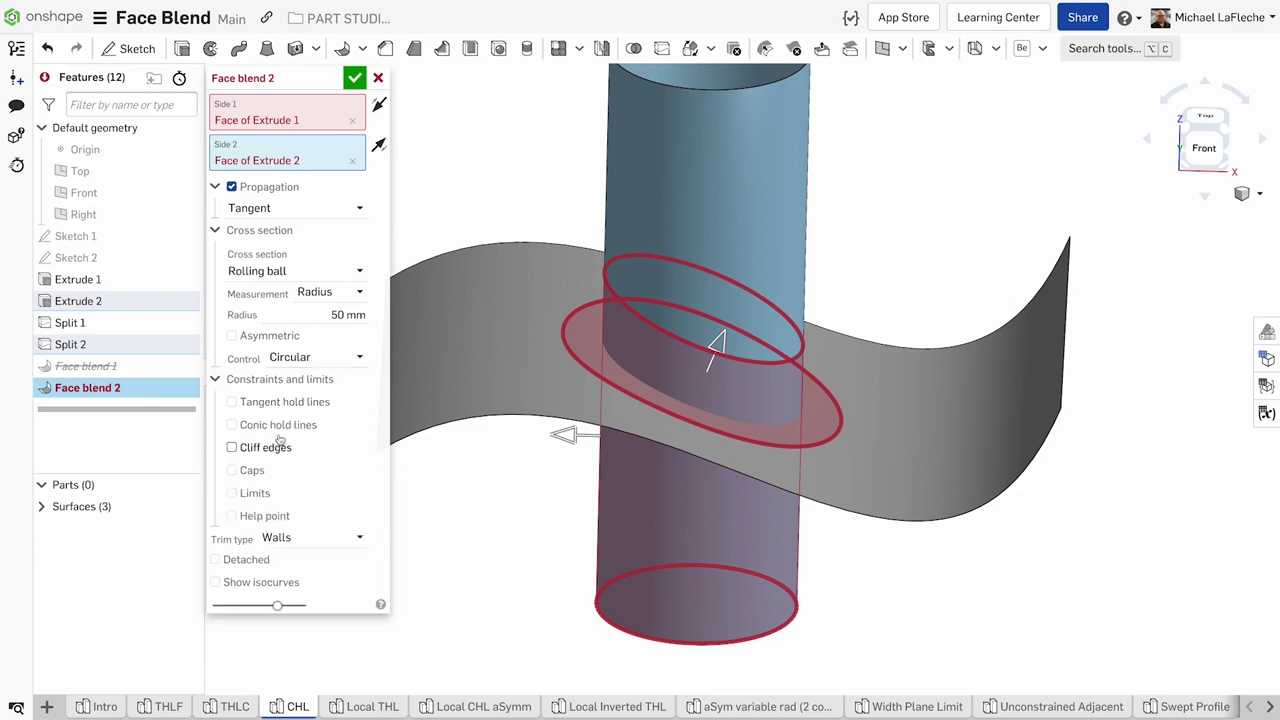
pyautogui.click(284, 425)
pyautogui.click(287, 451)
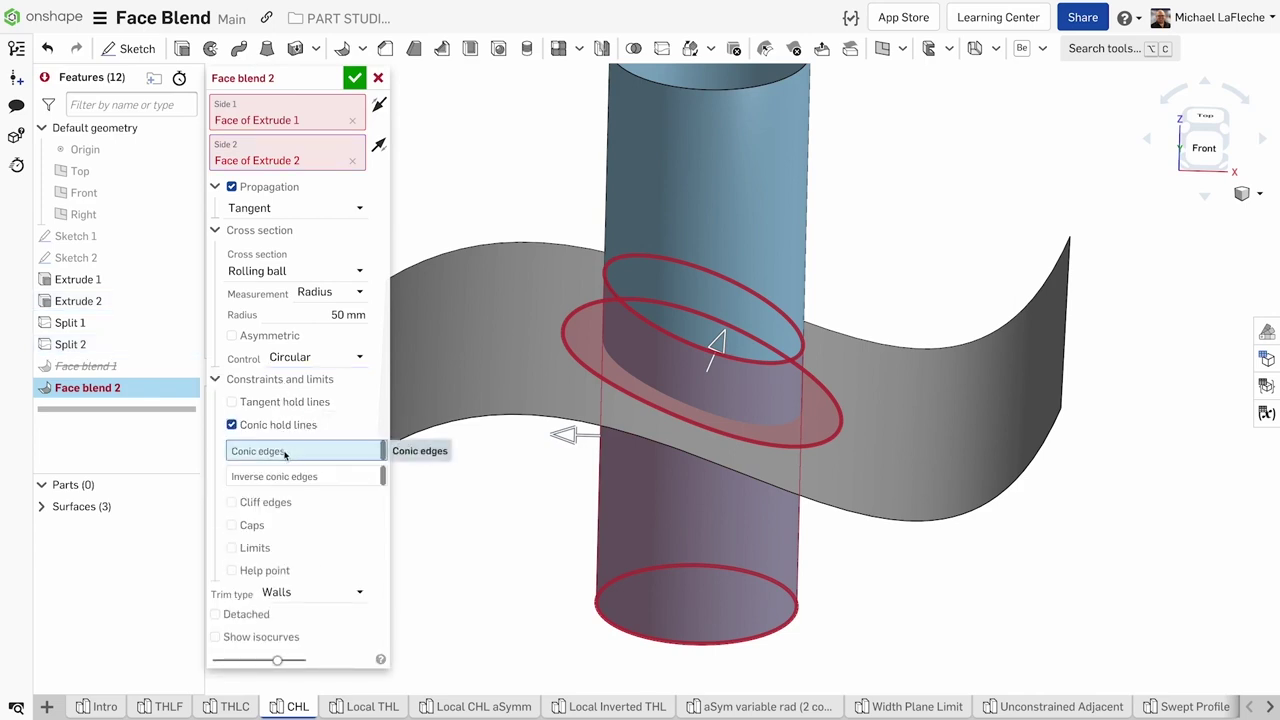
pyautogui.click(603, 382)
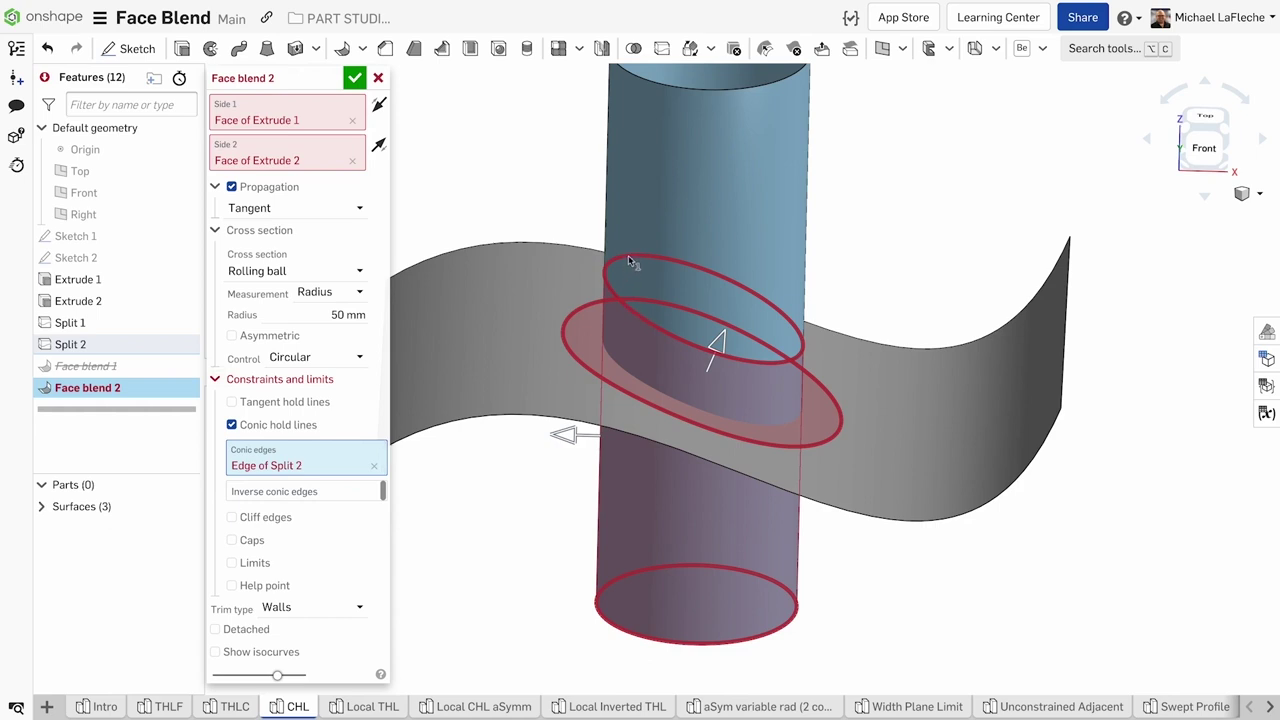
pyautogui.click(770, 363)
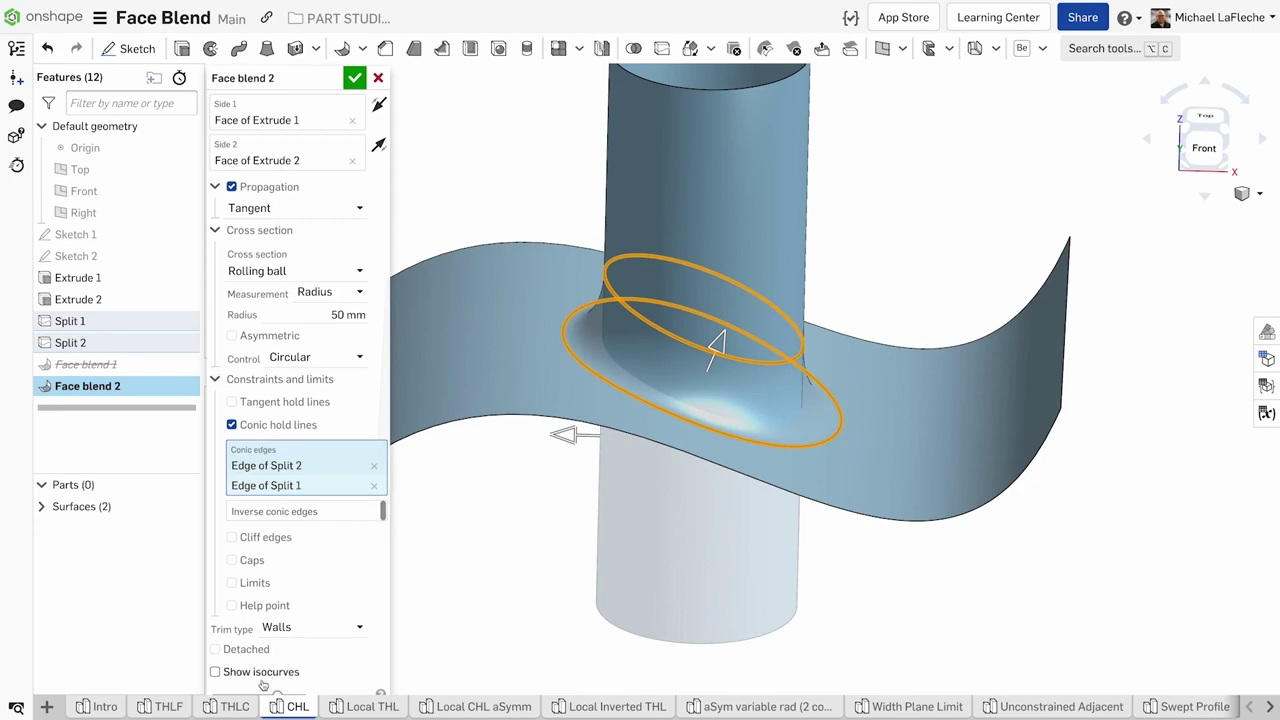
pyautogui.click(262, 672)
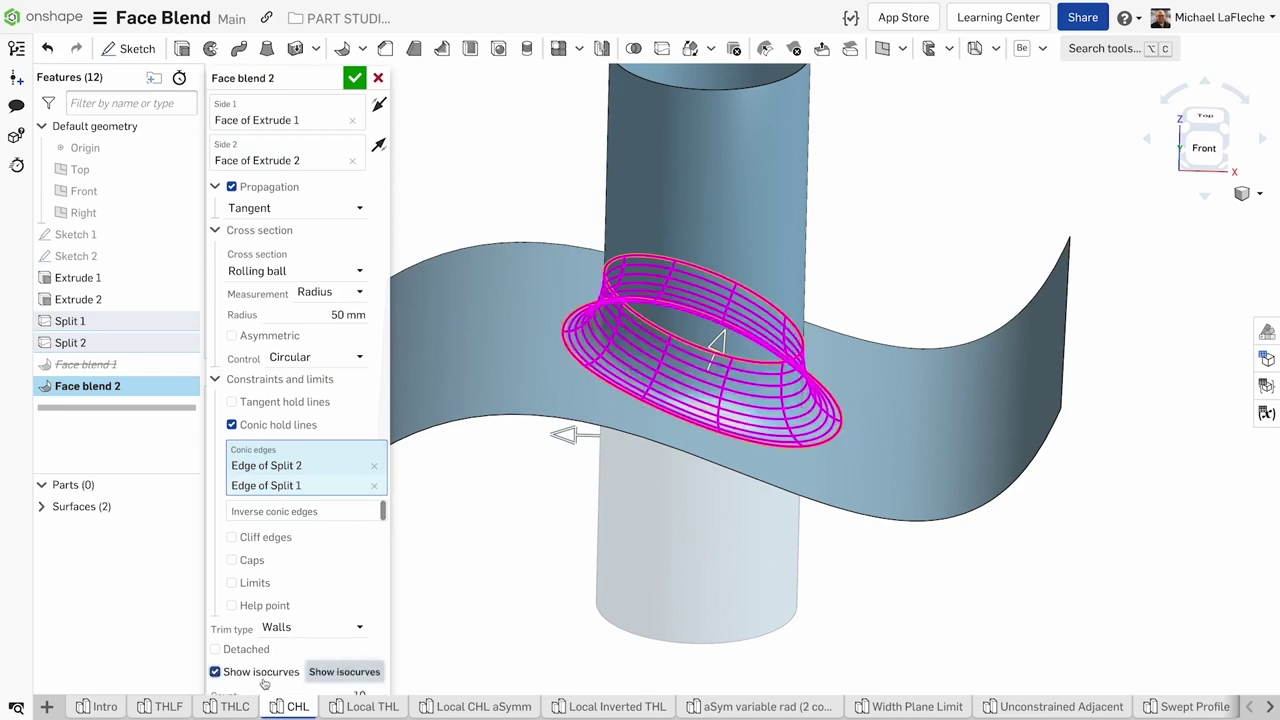
pyautogui.click(1195, 150)
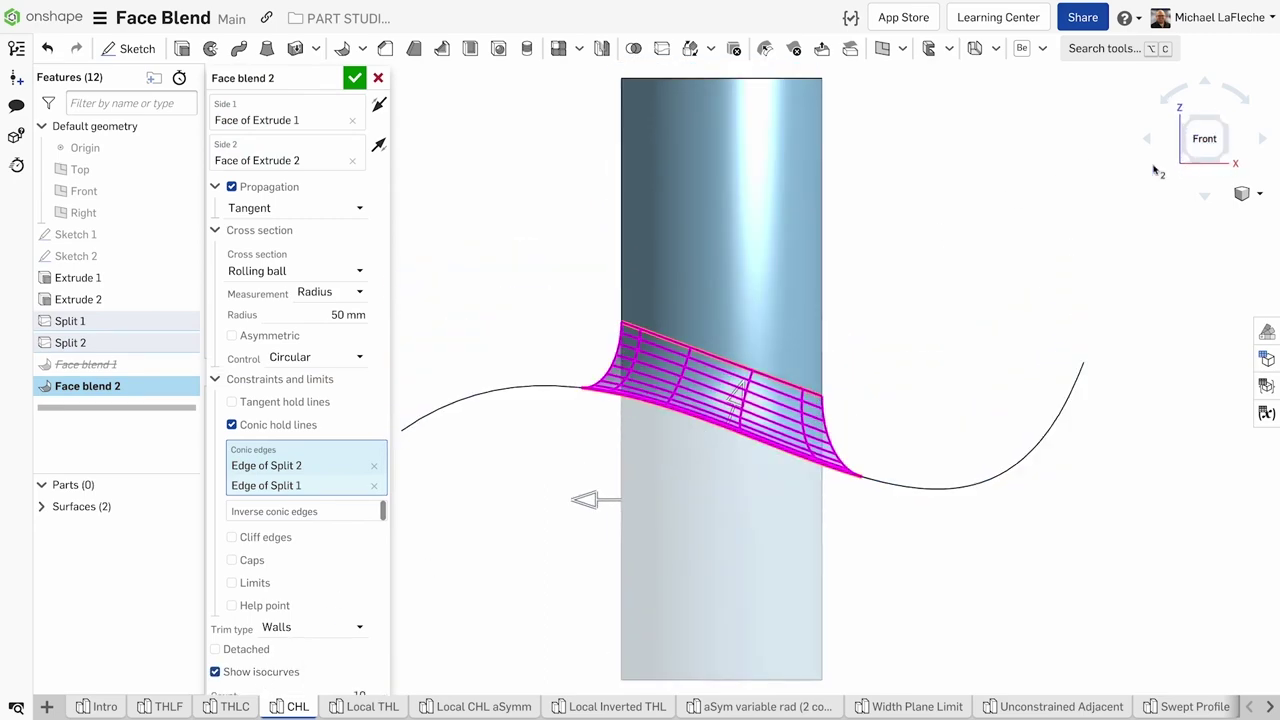
# Switch to Curvature control with magnitude 0.7 and create the face blend
pyautogui.click(328, 356)
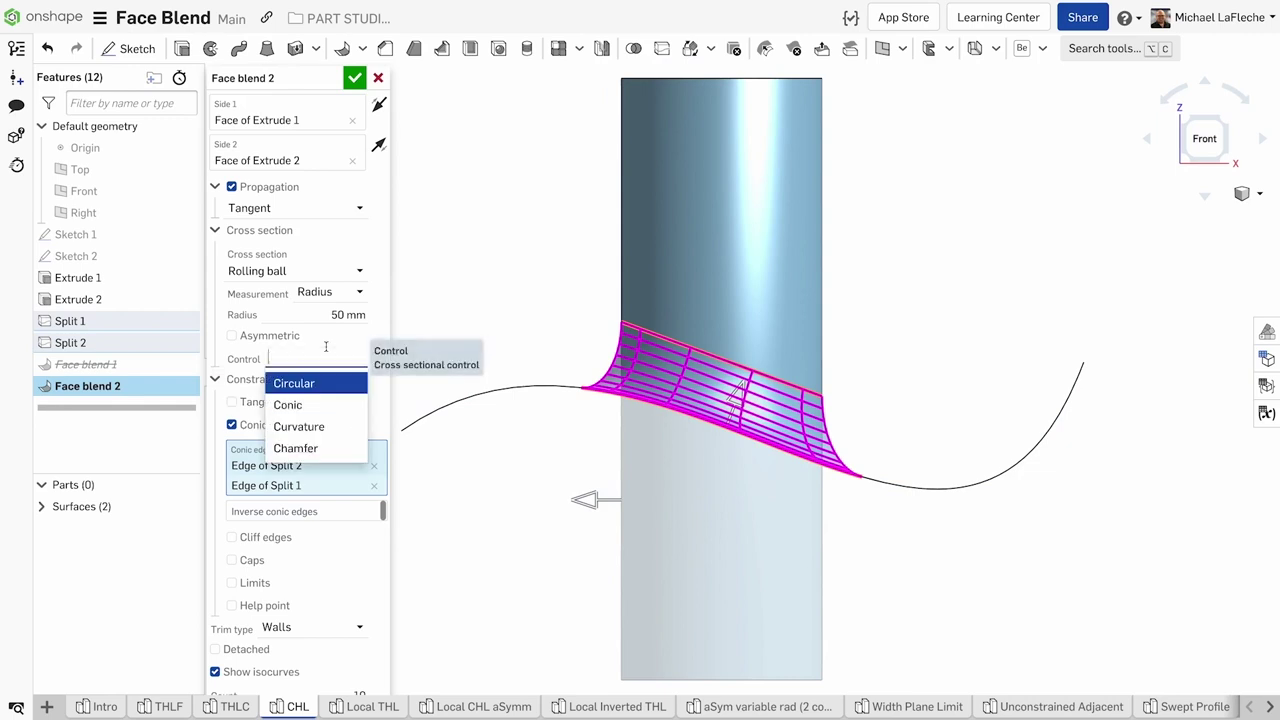
pyautogui.click(315, 427)
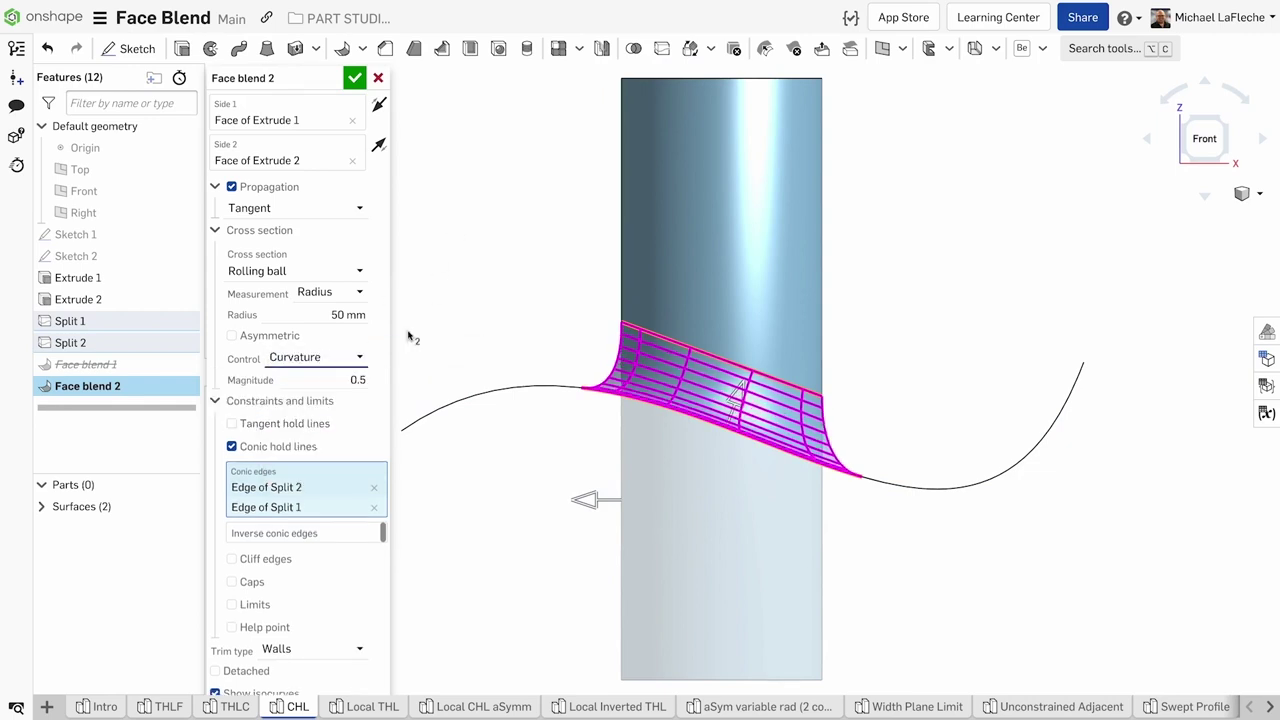
pyautogui.click(340, 379)
pyautogui.press('Up')
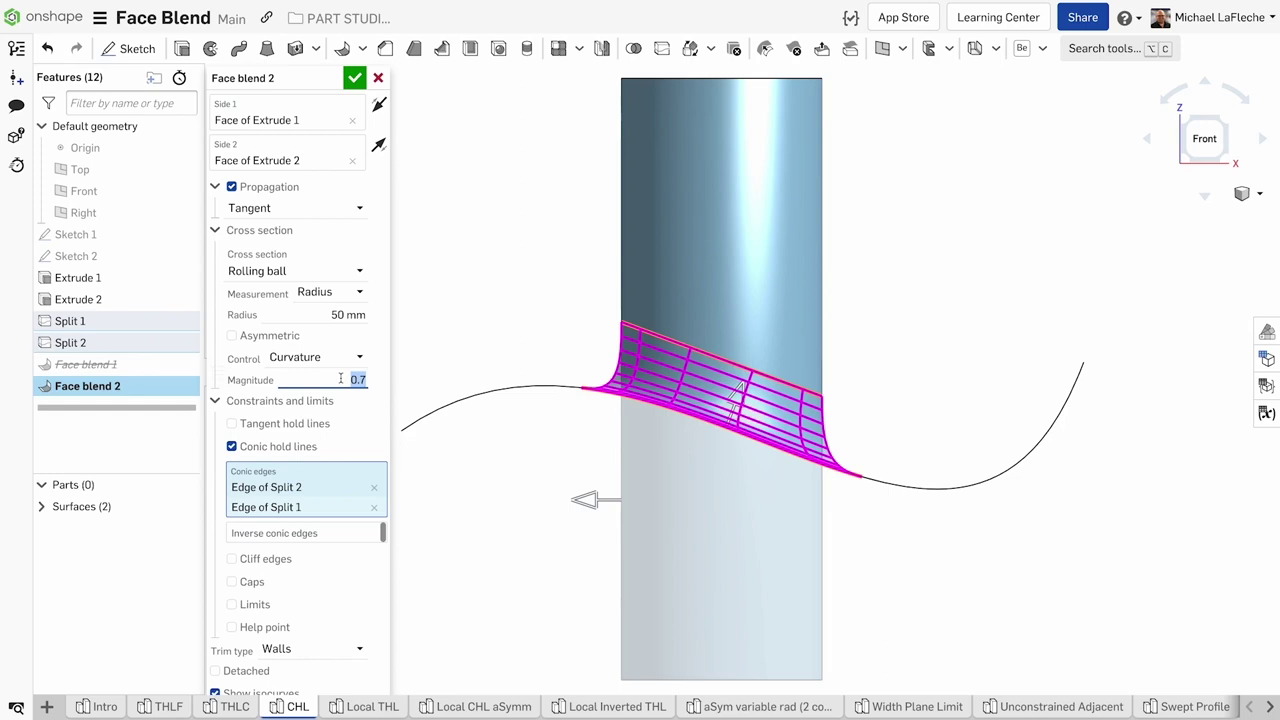
pyautogui.click(354, 78)
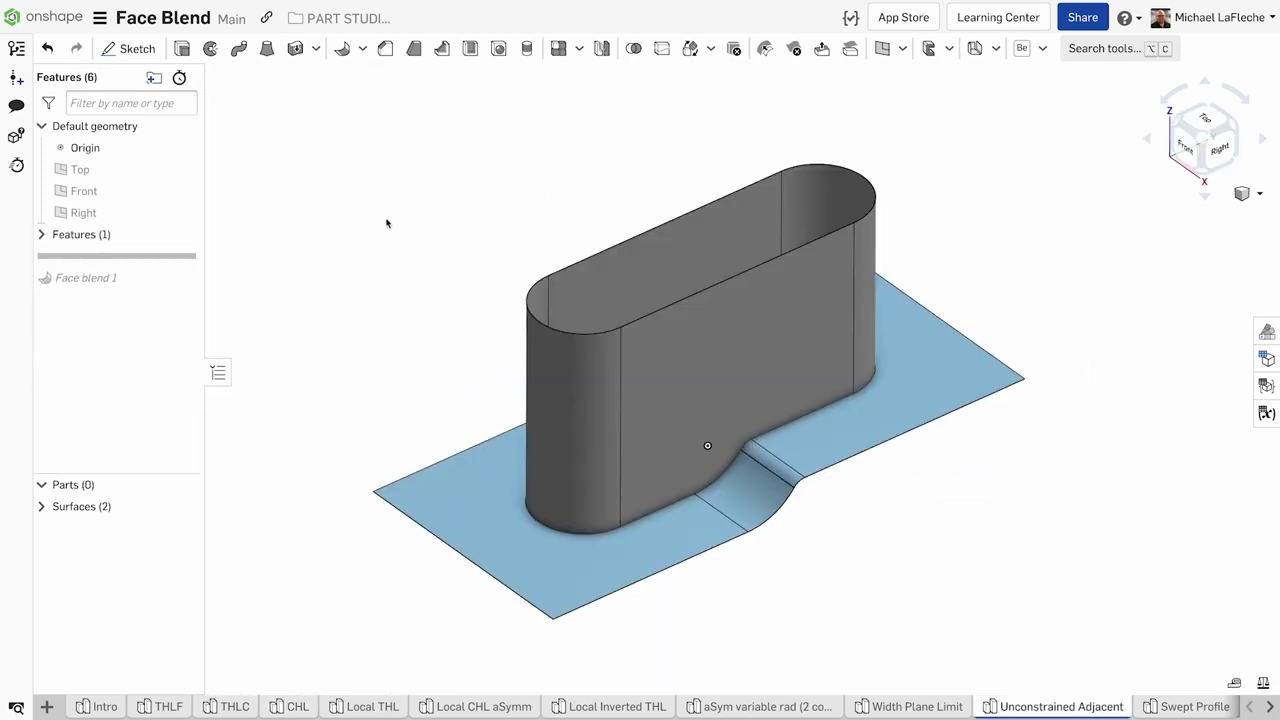
# Face-blend the front wall to the flat surface with Adjacent propagation and isocurves shown
pyautogui.click(362, 48)
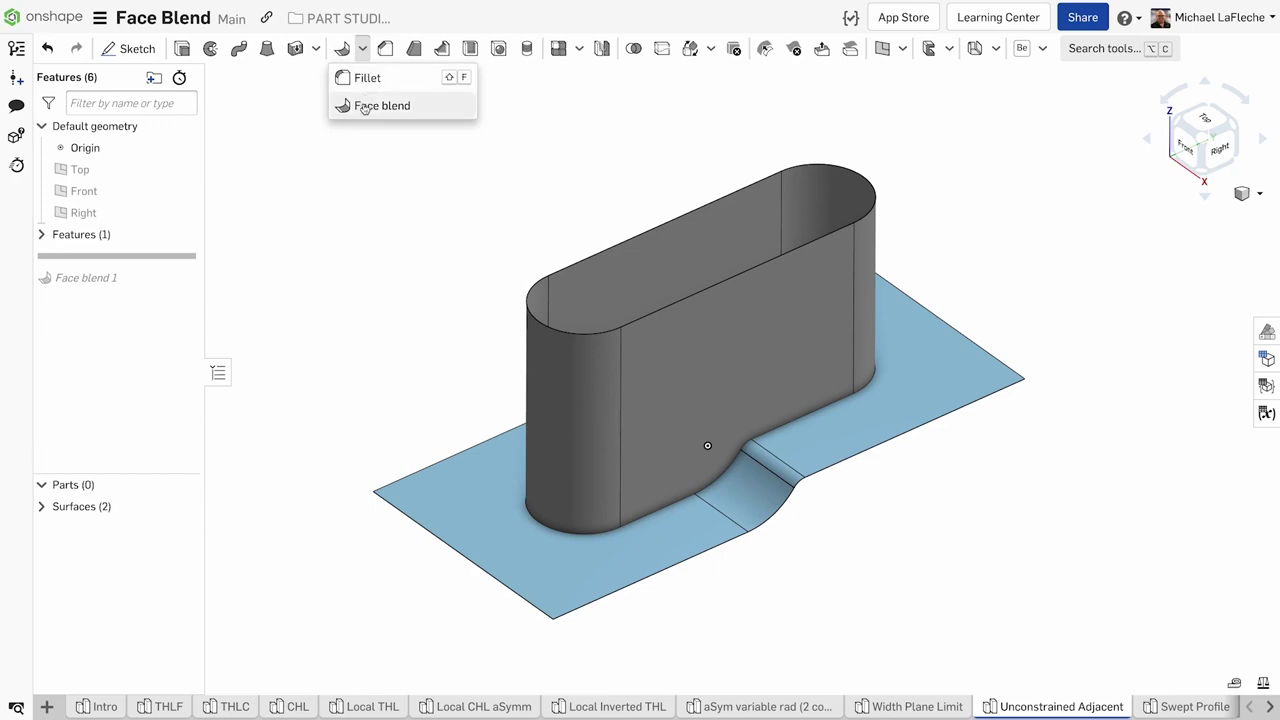
pyautogui.click(364, 104)
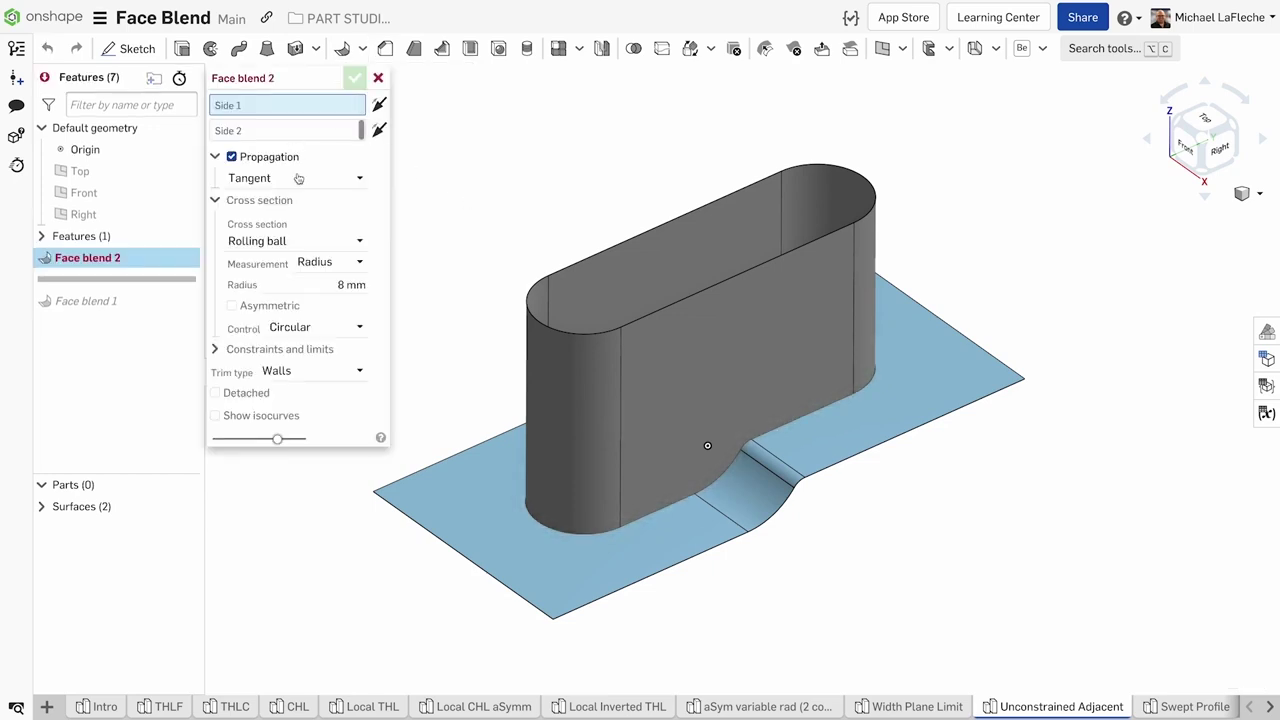
pyautogui.click(685, 386)
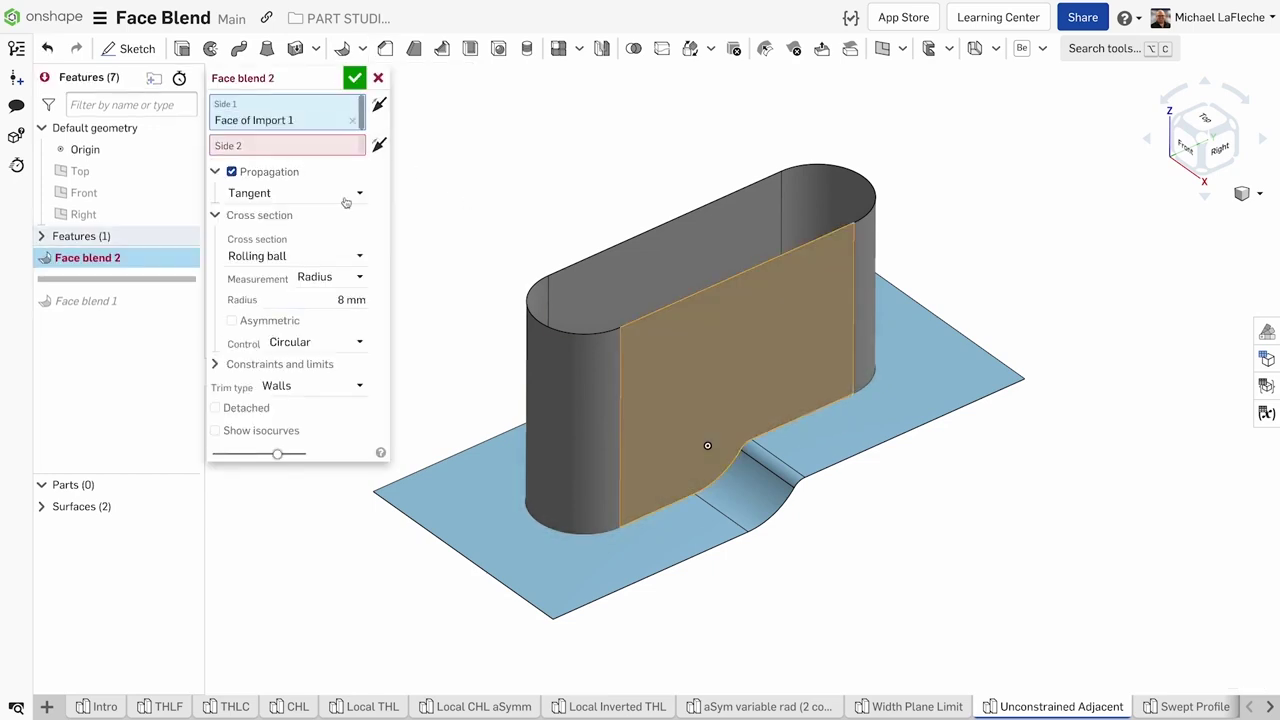
pyautogui.click(596, 571)
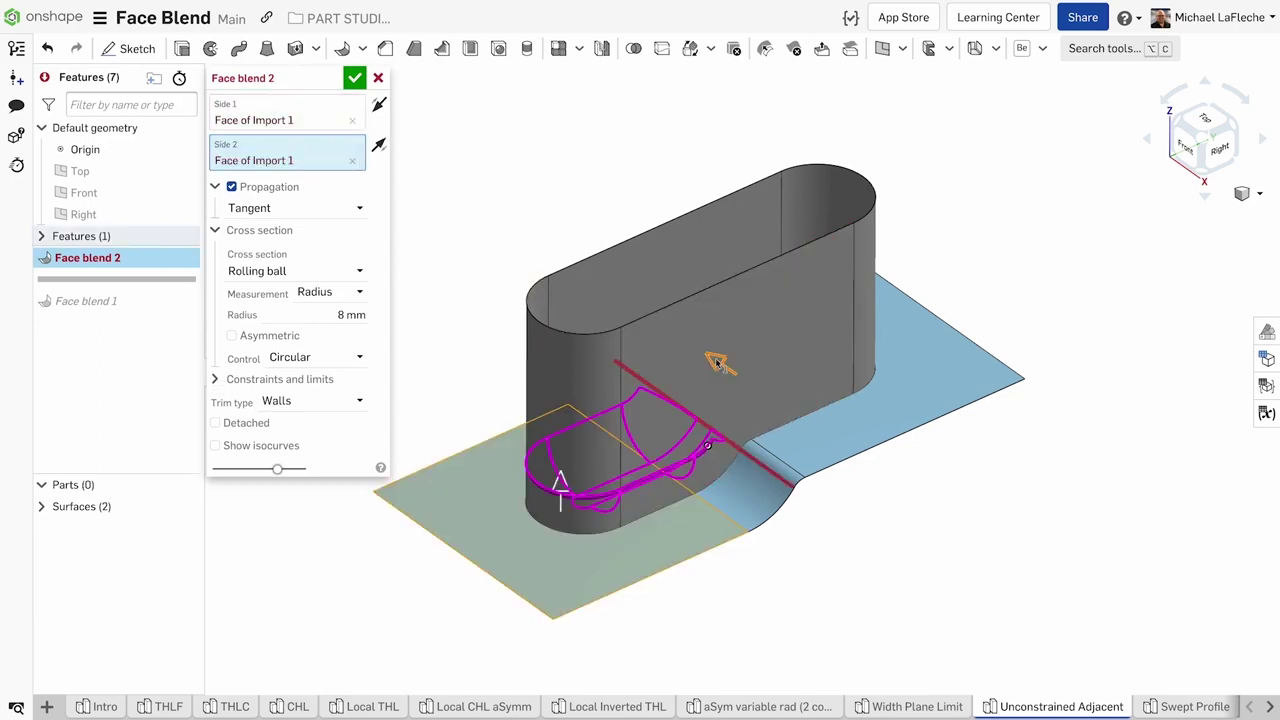
pyautogui.click(262, 210)
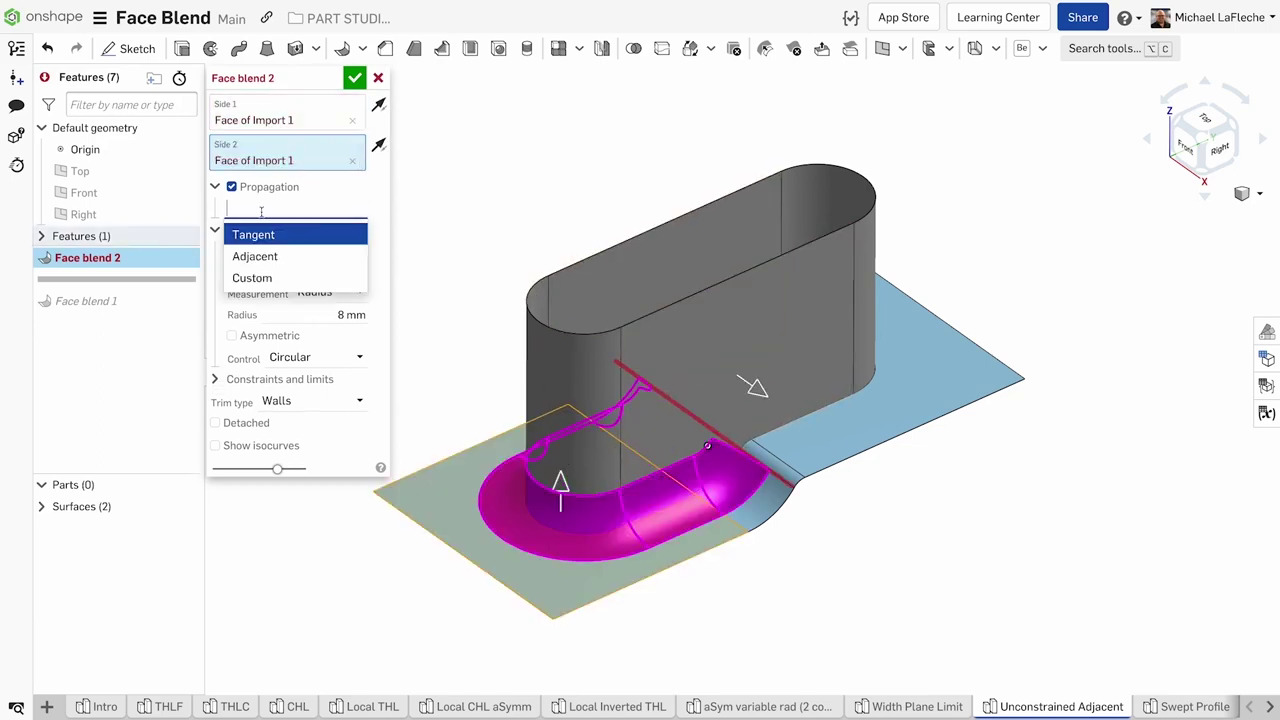
pyautogui.click(288, 256)
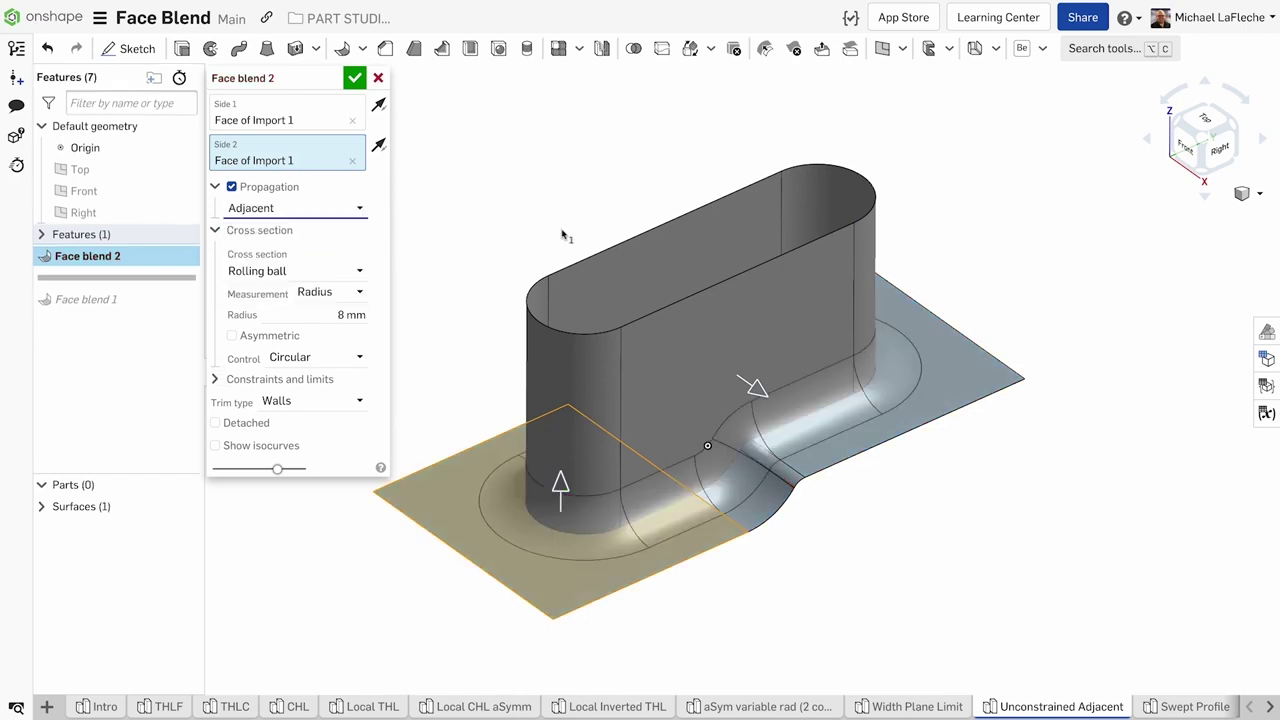
pyautogui.click(297, 446)
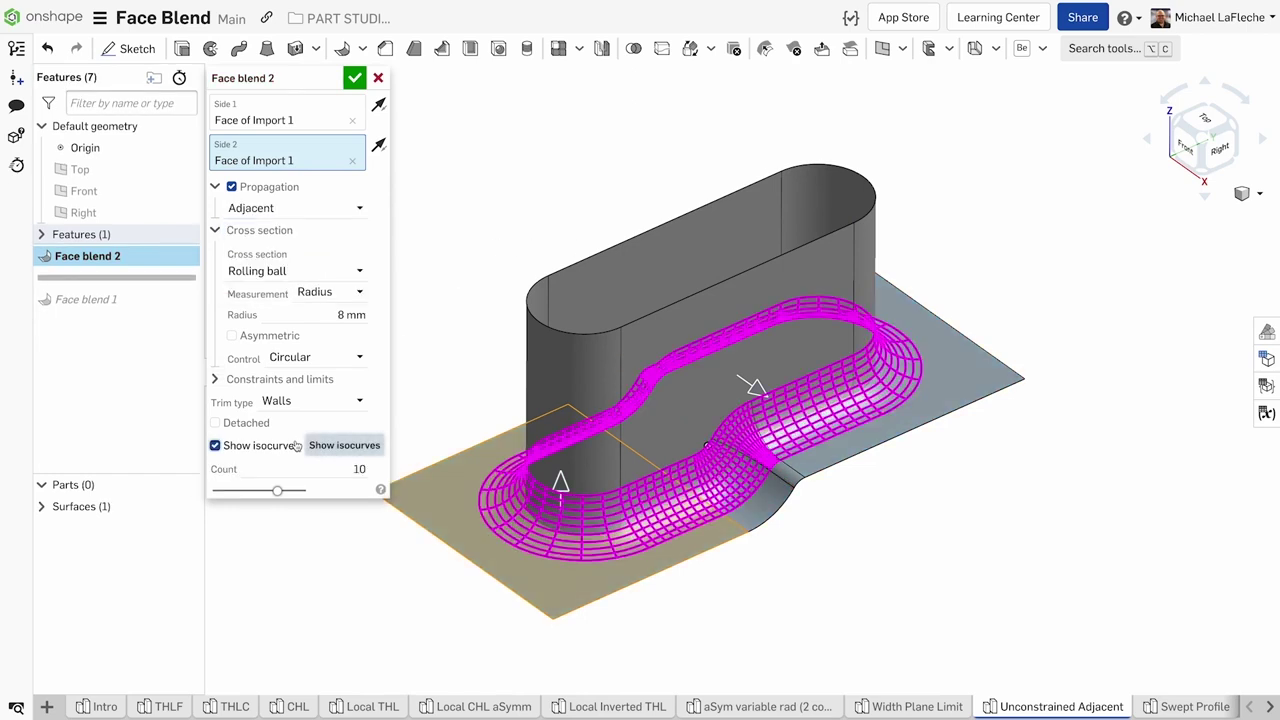
# Make the blend a detached Swept profile along the wall's top edge, briefly comparing Rolling ball
pyautogui.click(306, 270)
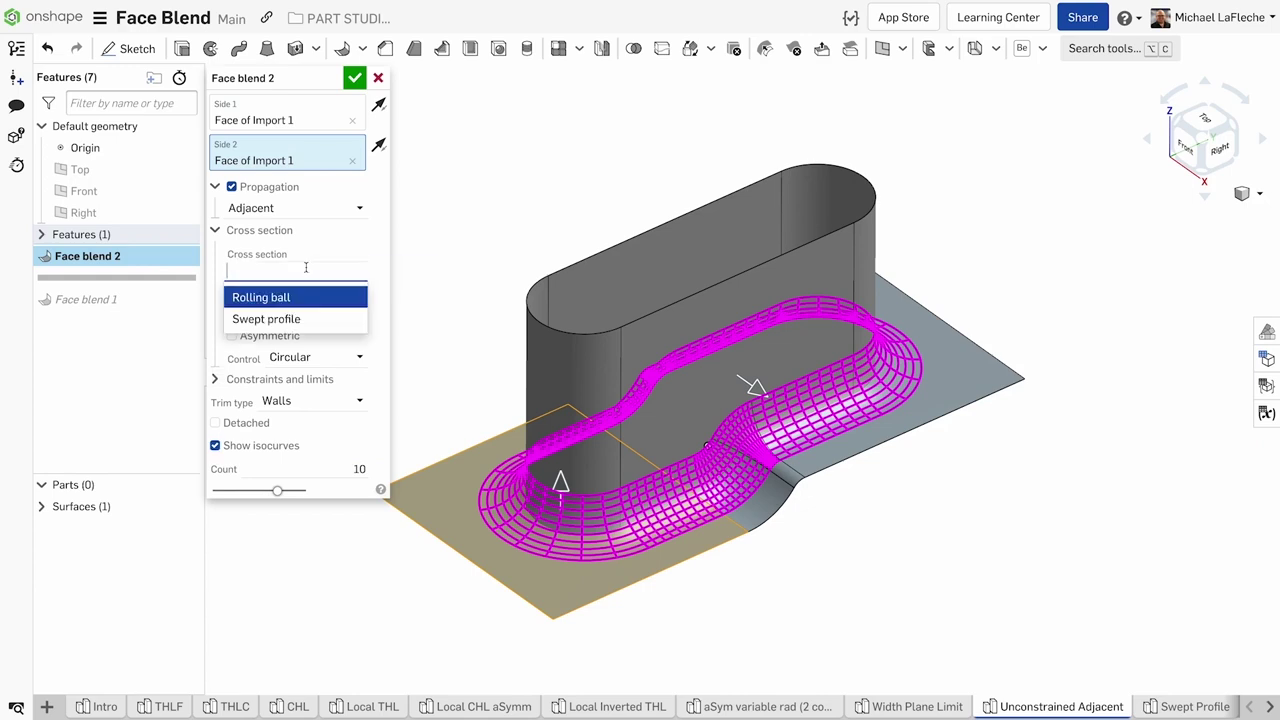
pyautogui.click(286, 321)
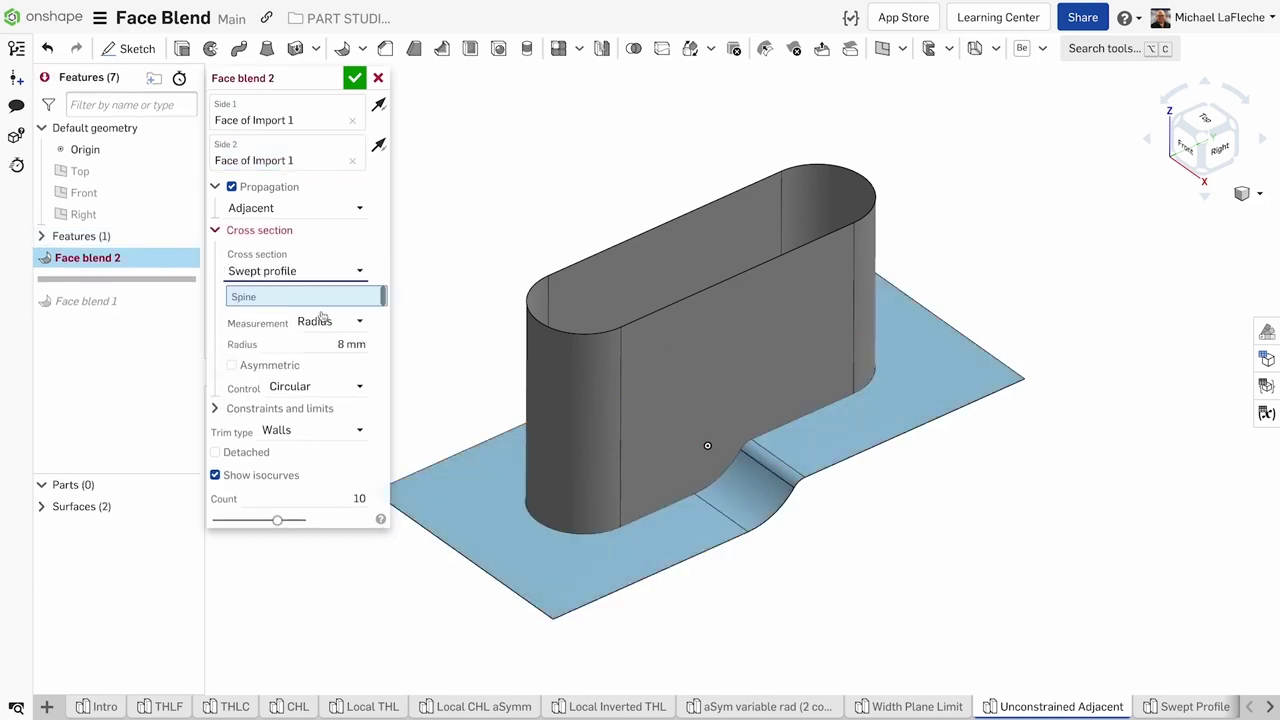
pyautogui.click(662, 311)
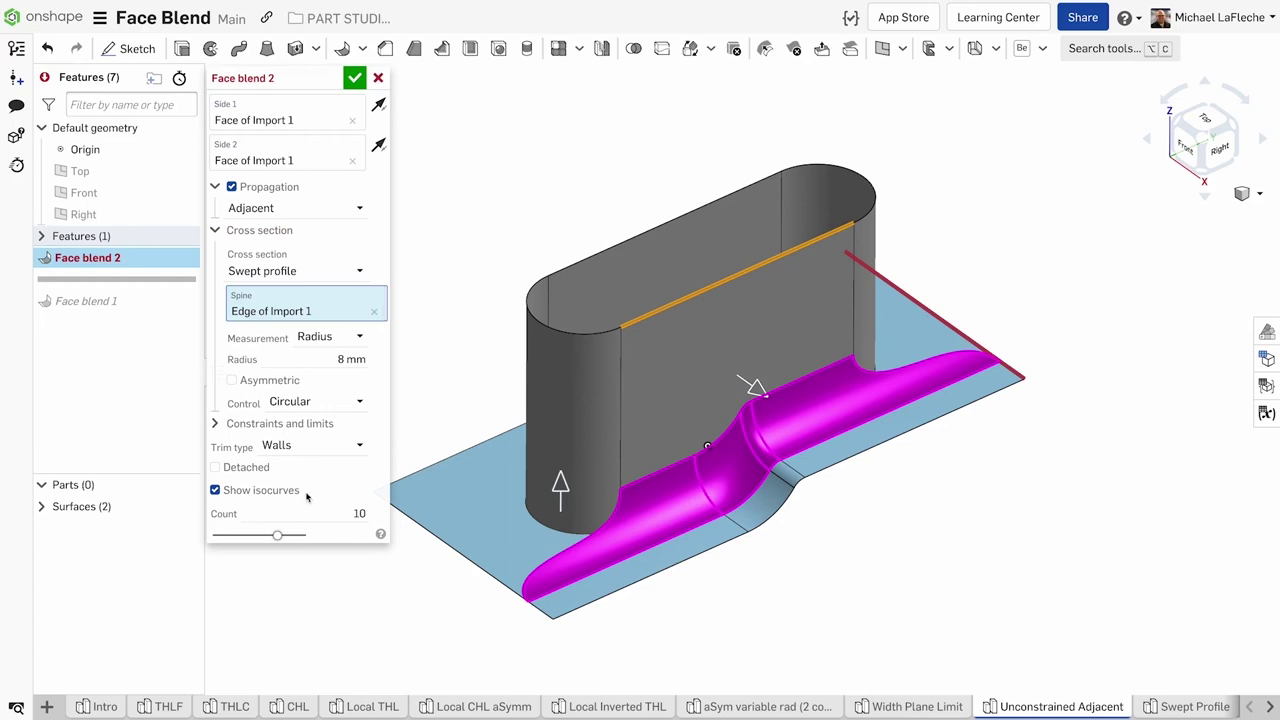
pyautogui.click(246, 467)
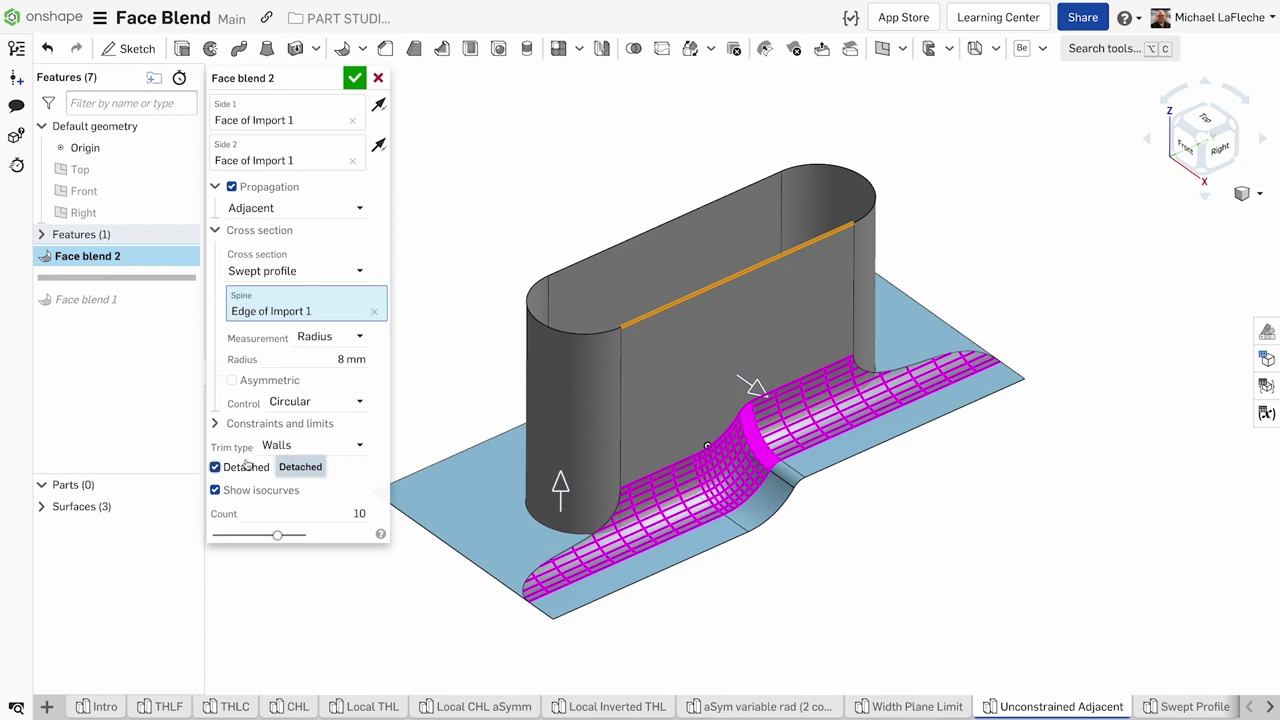
pyautogui.click(268, 270)
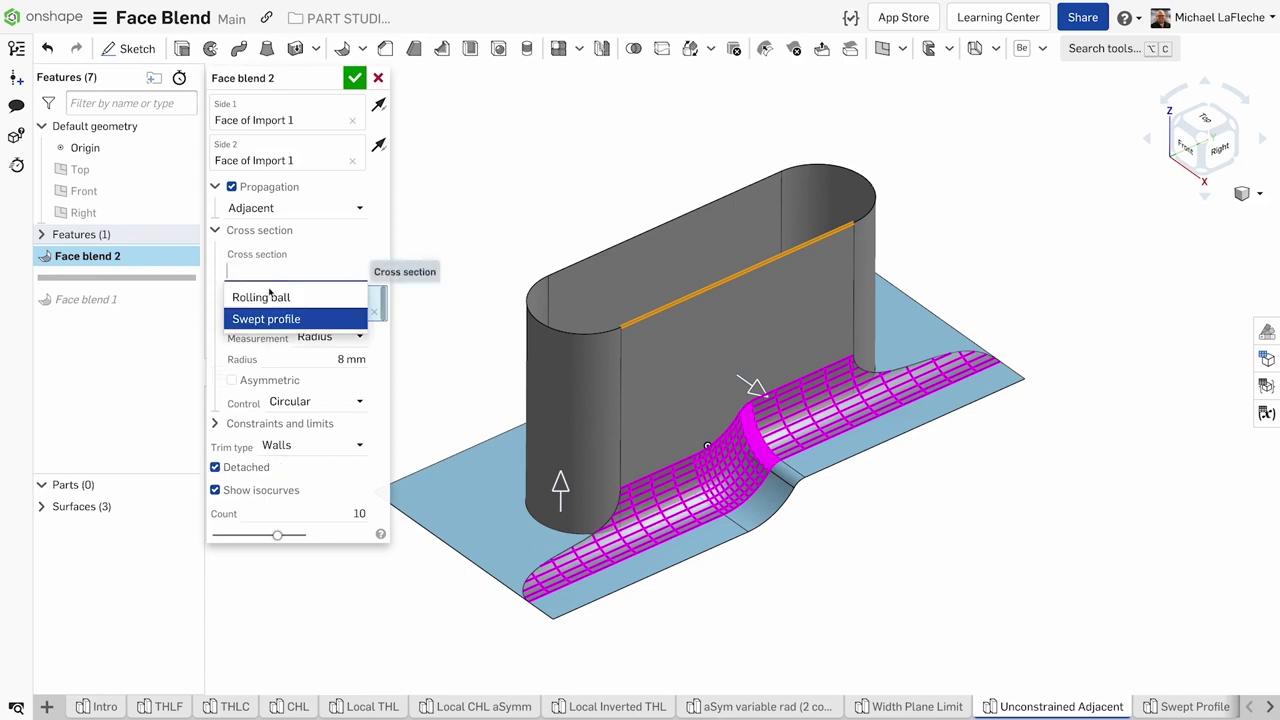
pyautogui.click(268, 294)
pyautogui.click(278, 279)
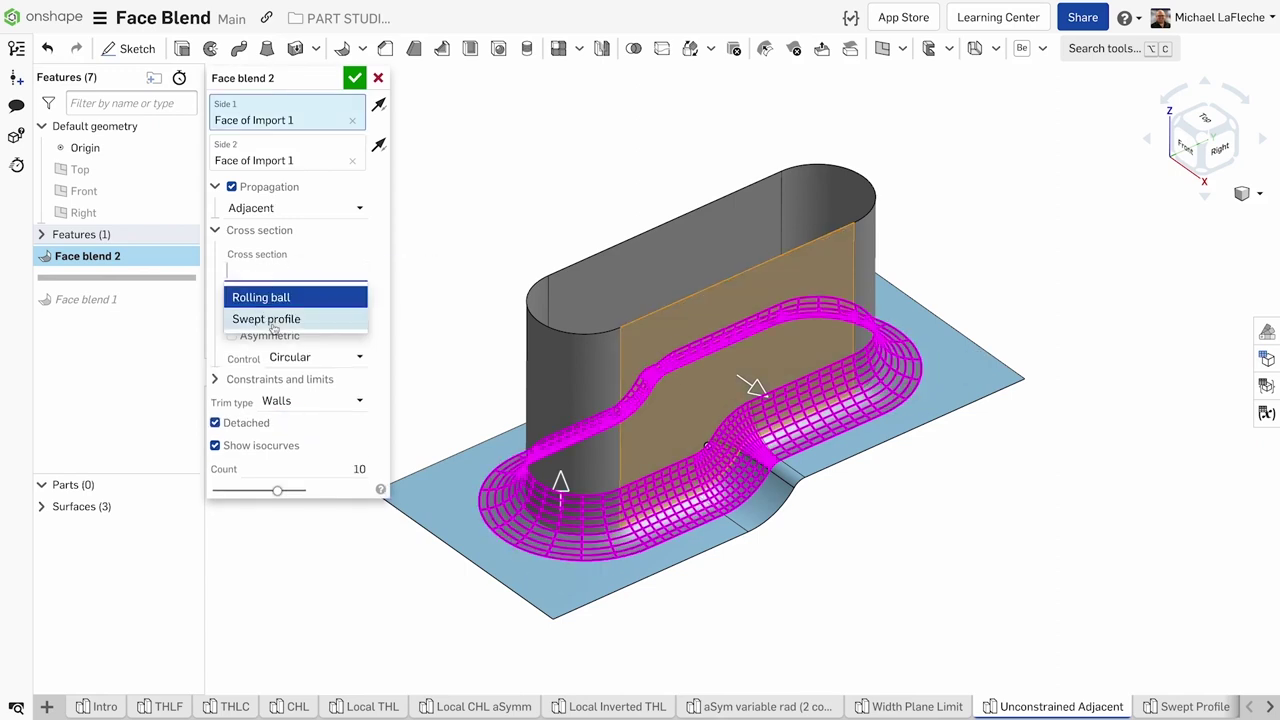
pyautogui.click(266, 316)
# Limit the blend between the left and right rounded end faces
pyautogui.click(258, 424)
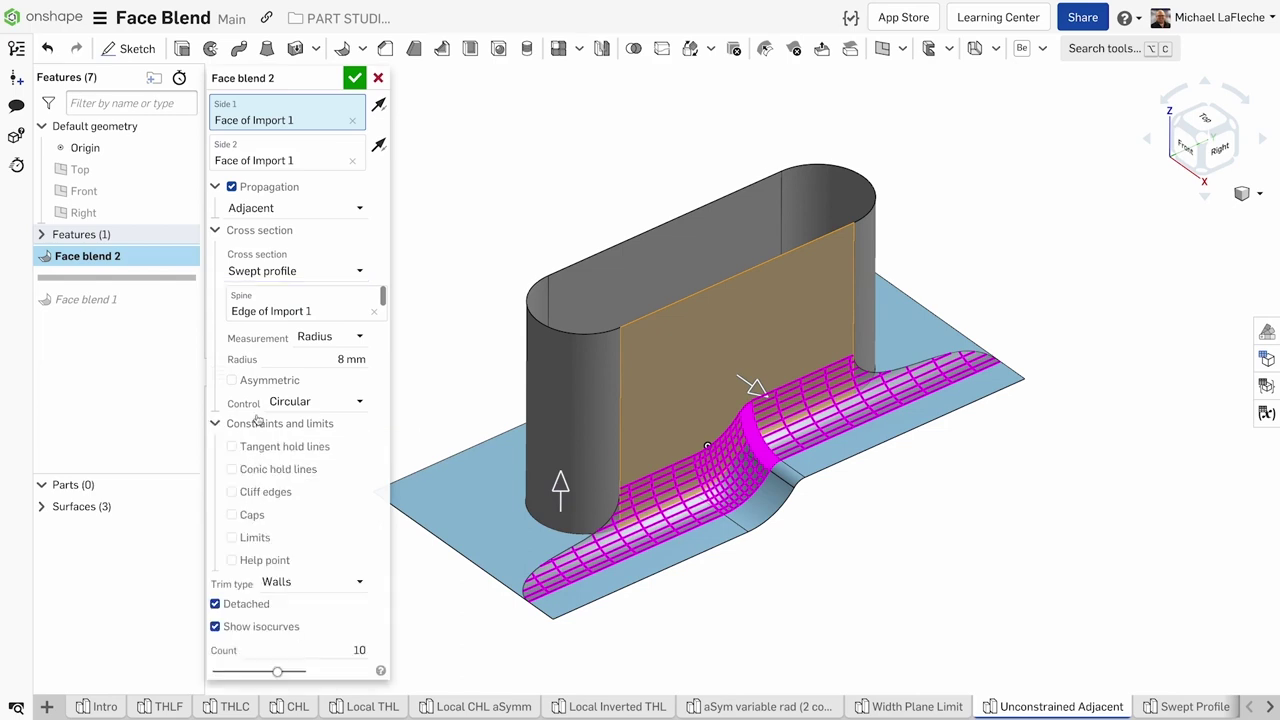
pyautogui.click(252, 537)
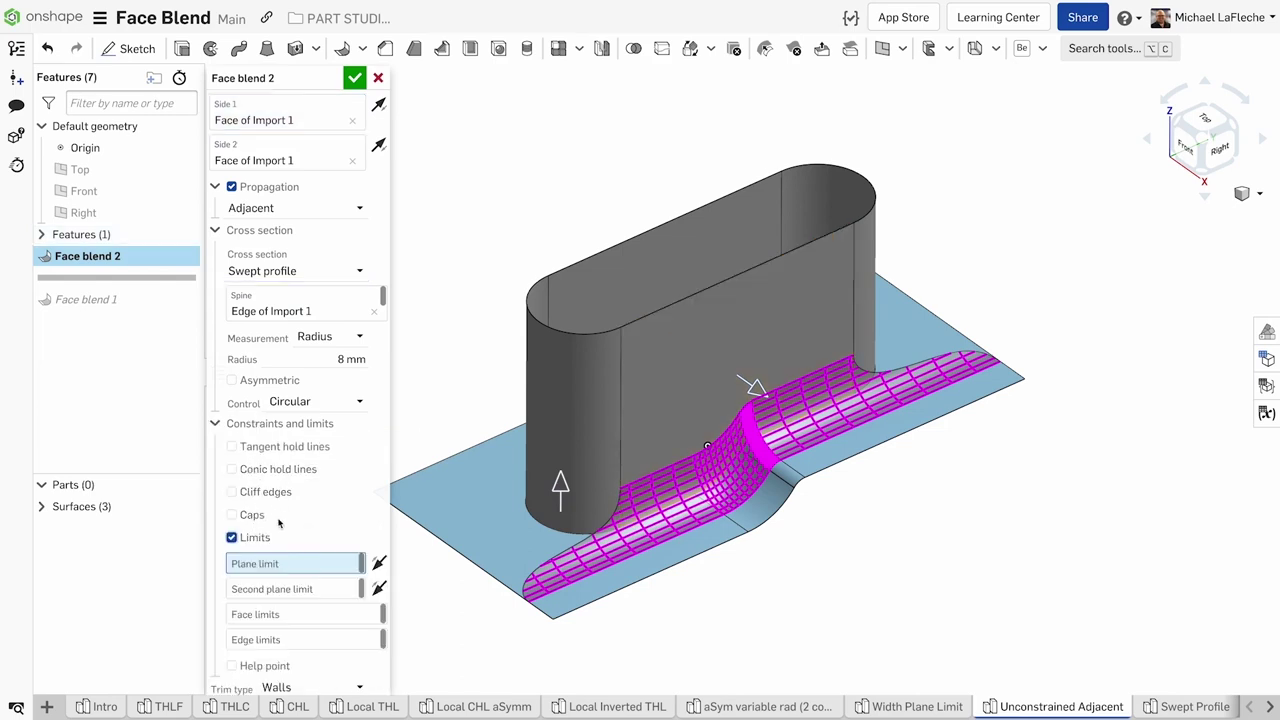
pyautogui.click(280, 615)
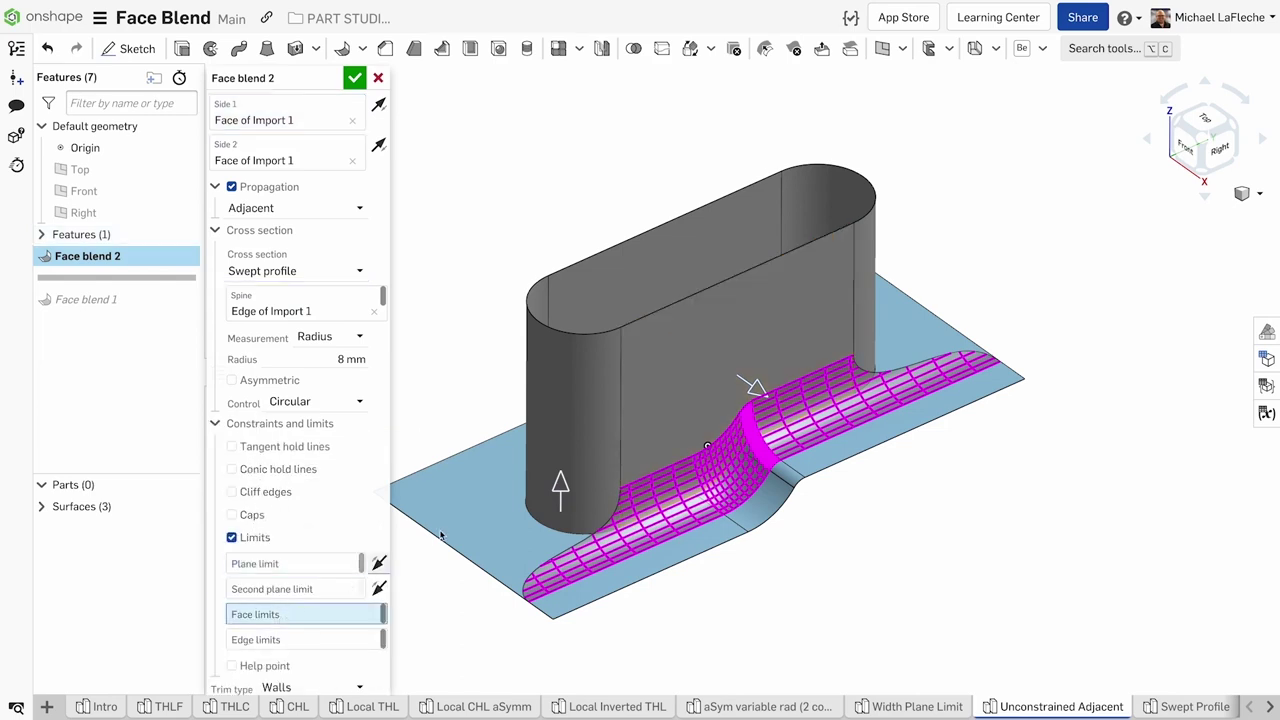
pyautogui.click(572, 420)
pyautogui.click(831, 196)
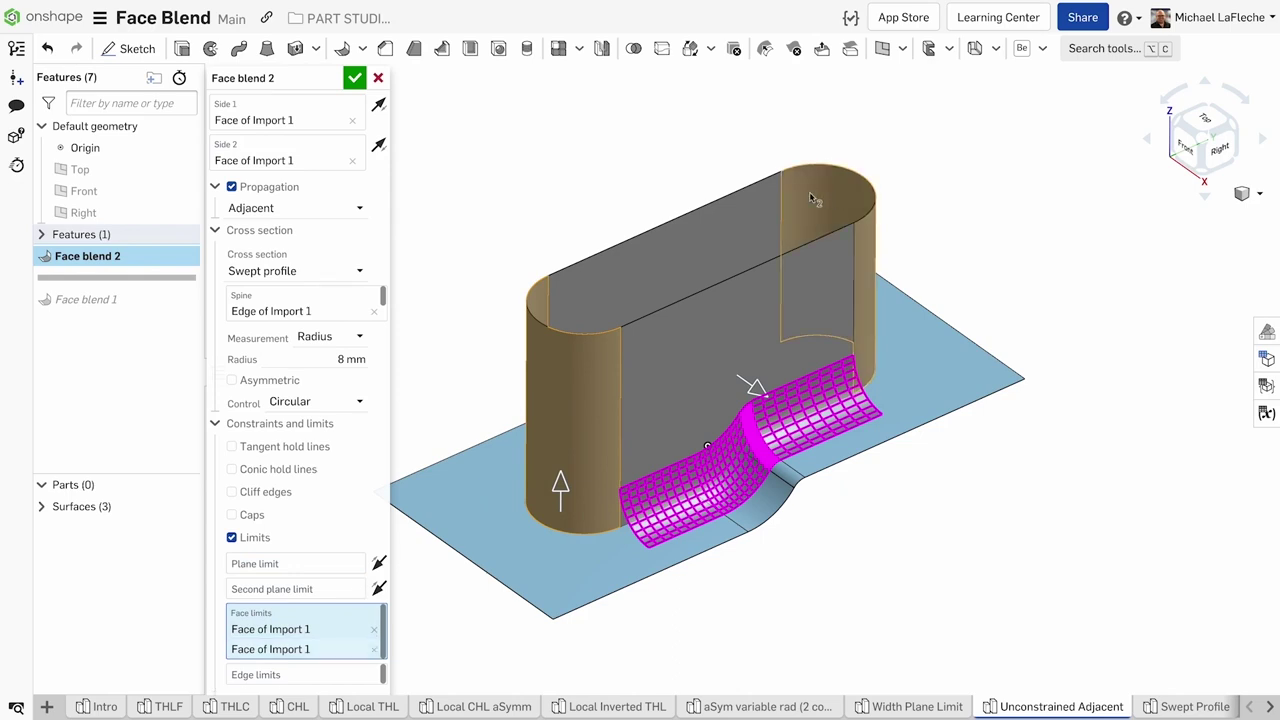
# Accept the limited face blend, then suppress Face blend 2
pyautogui.click(354, 78)
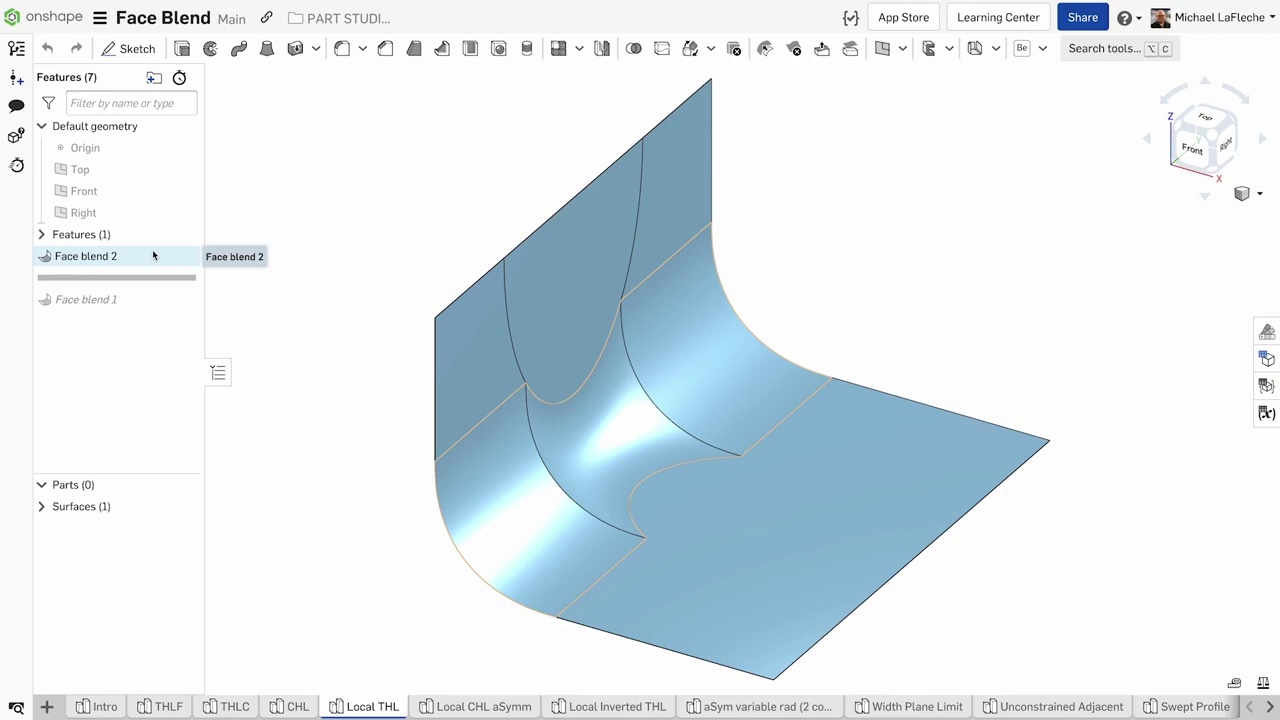
pyautogui.rightClick(152, 256)
pyautogui.click(190, 328)
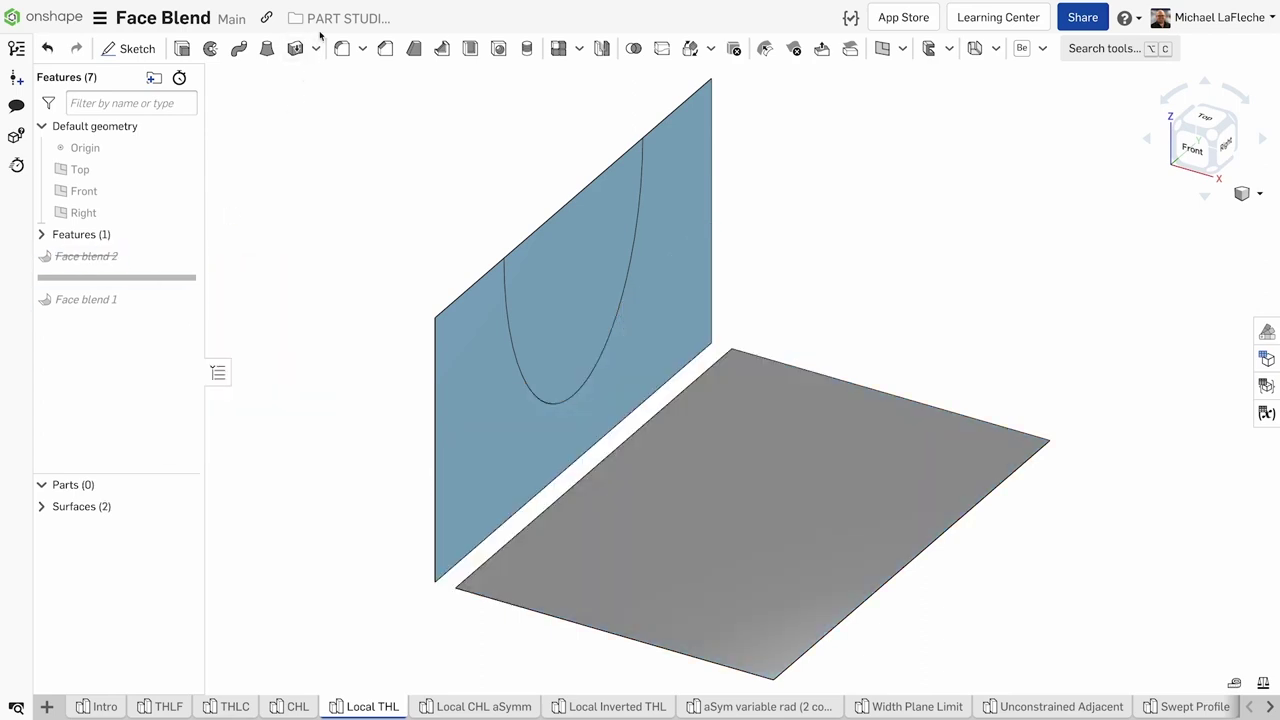
# Create a wall-to-floor face blend, flipped upward, tangent-held to the wall's curved edge
pyautogui.click(362, 48)
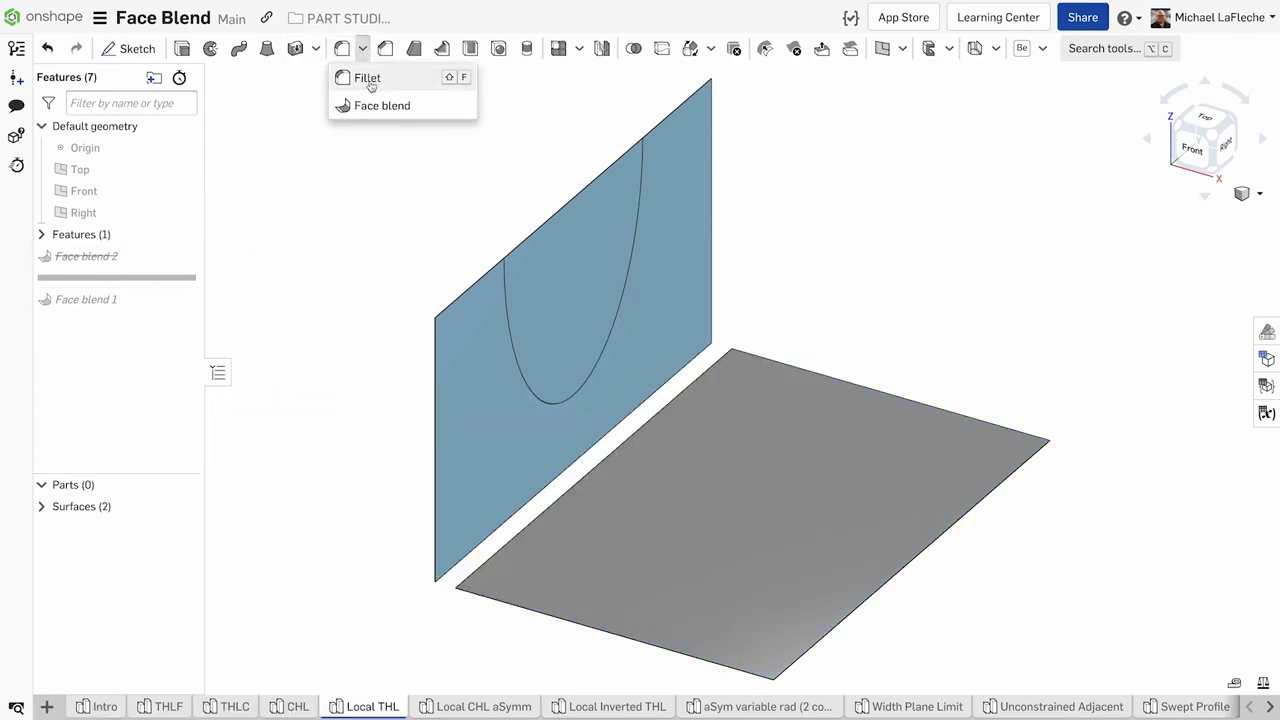
pyautogui.click(370, 105)
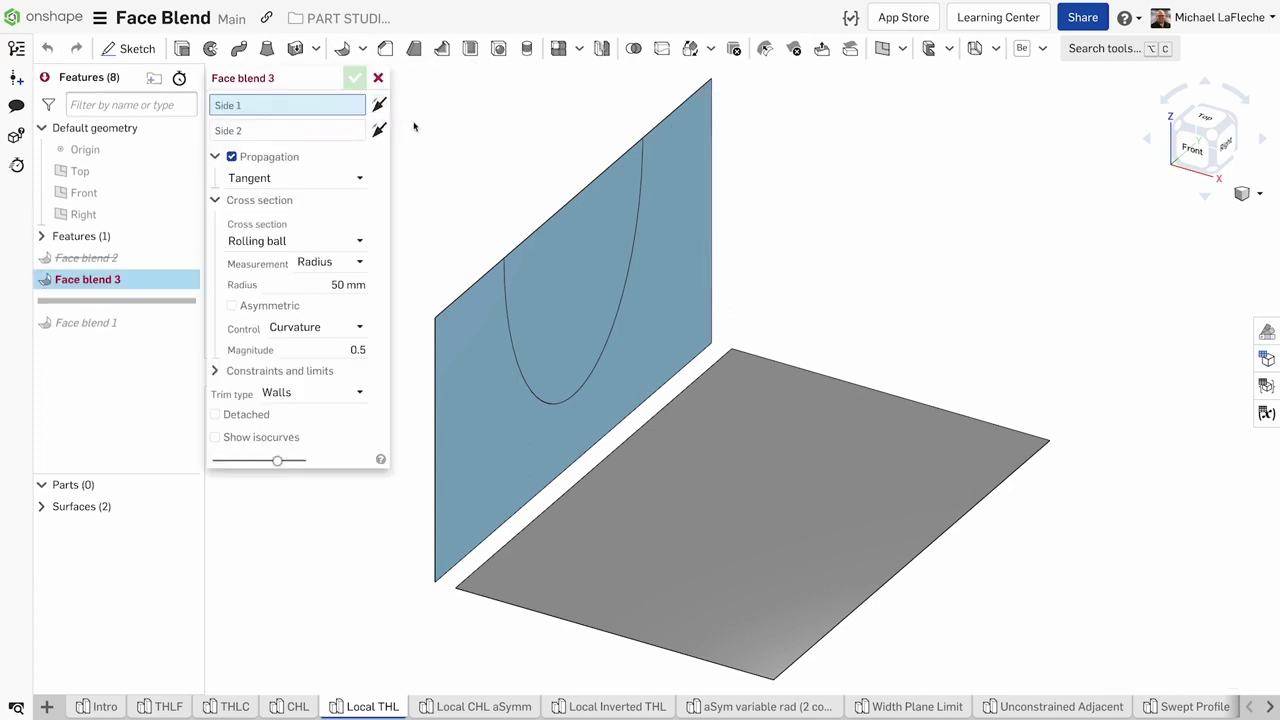
pyautogui.click(510, 397)
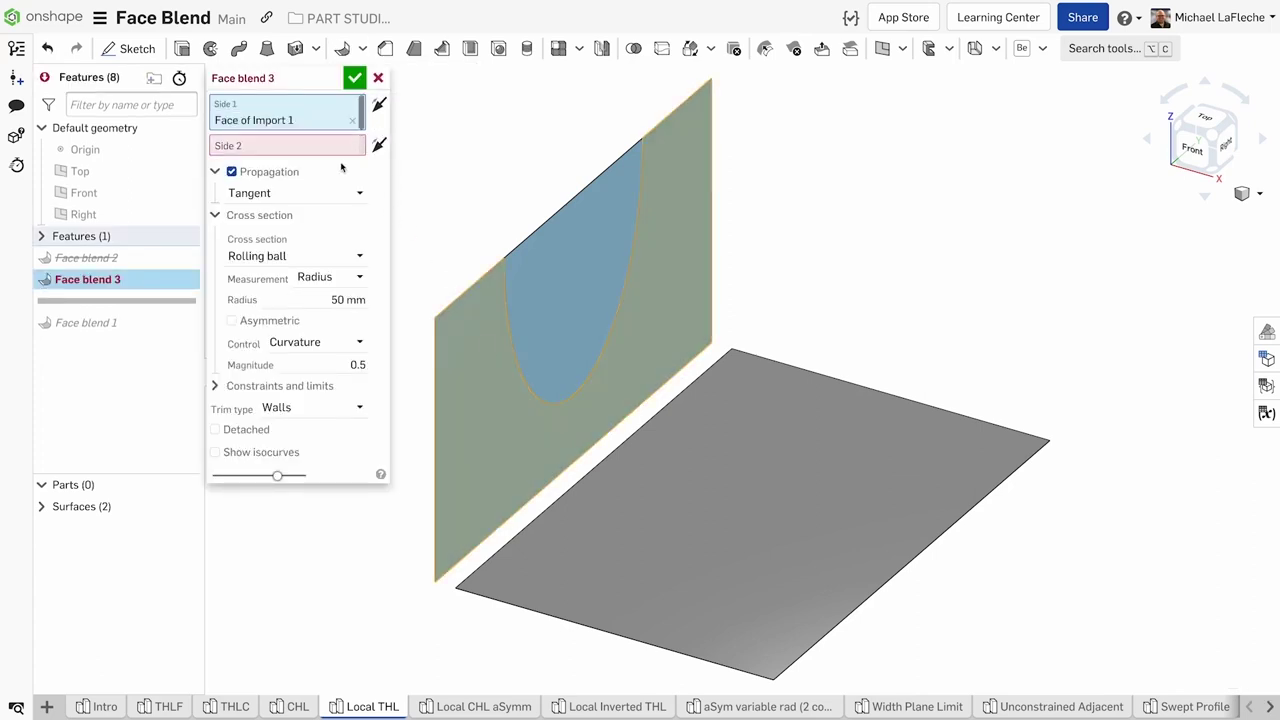
pyautogui.click(591, 526)
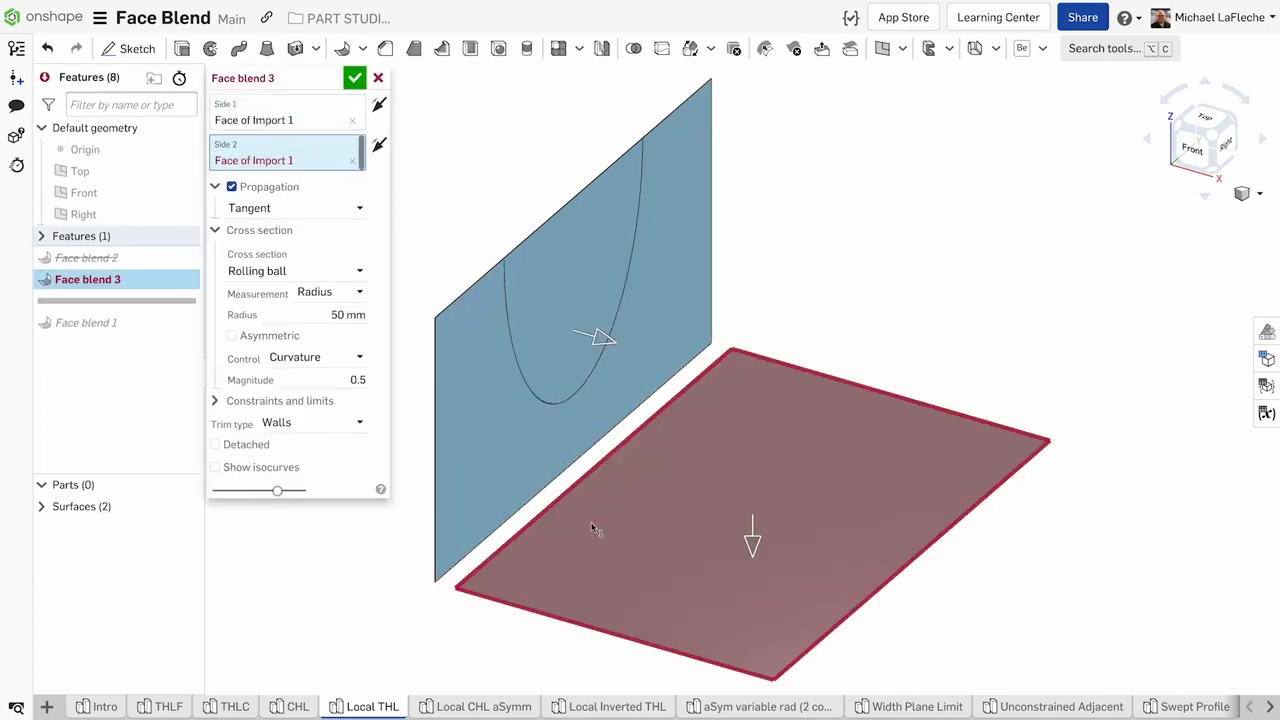
pyautogui.click(752, 537)
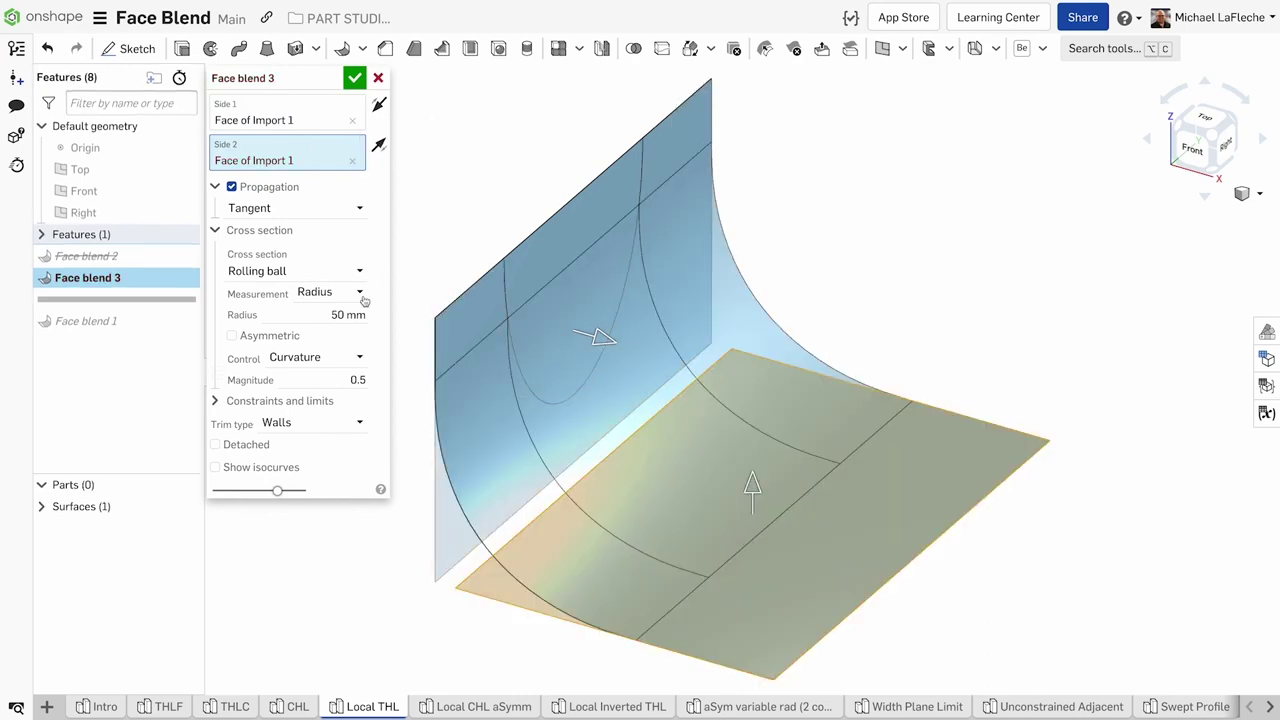
pyautogui.click(264, 400)
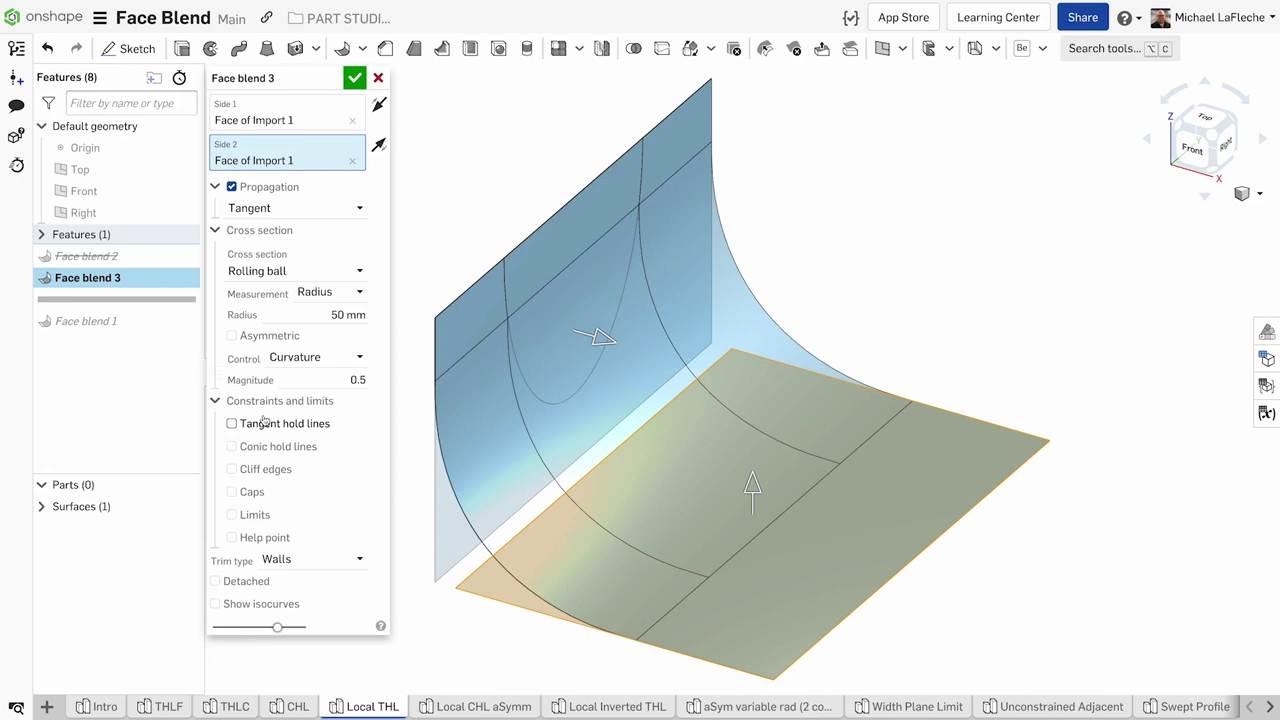
pyautogui.click(263, 420)
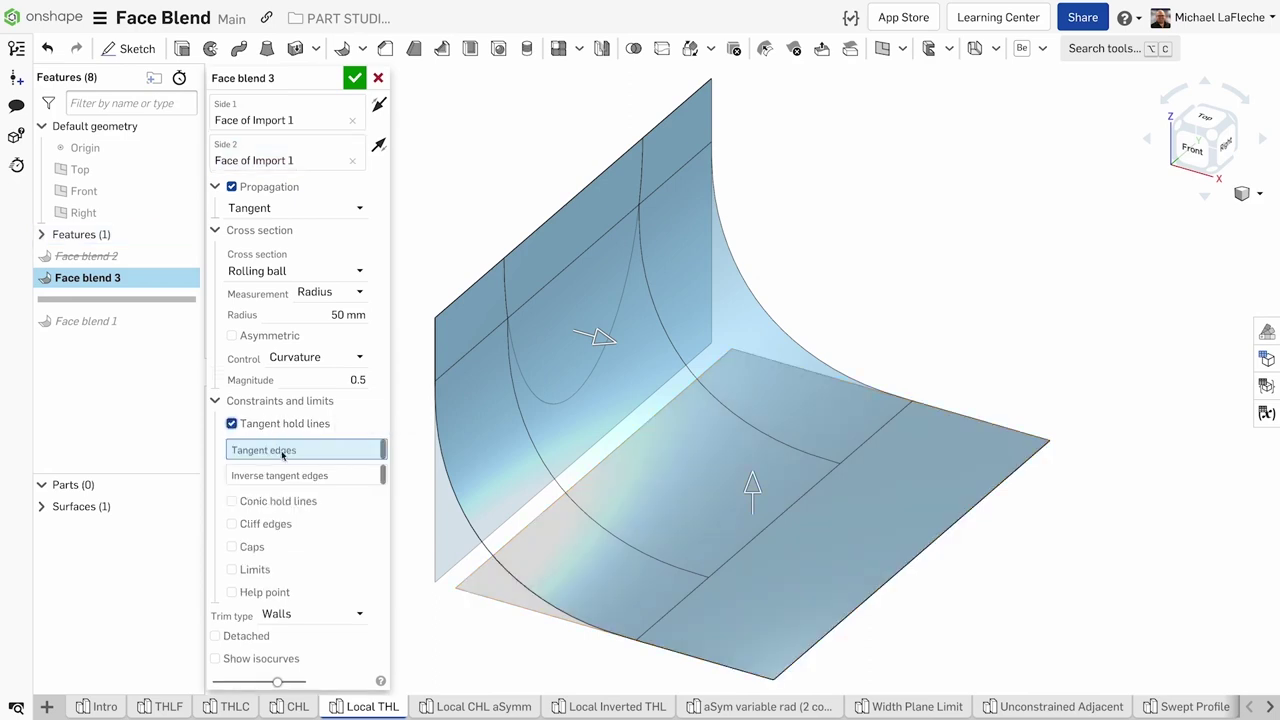
pyautogui.click(535, 400)
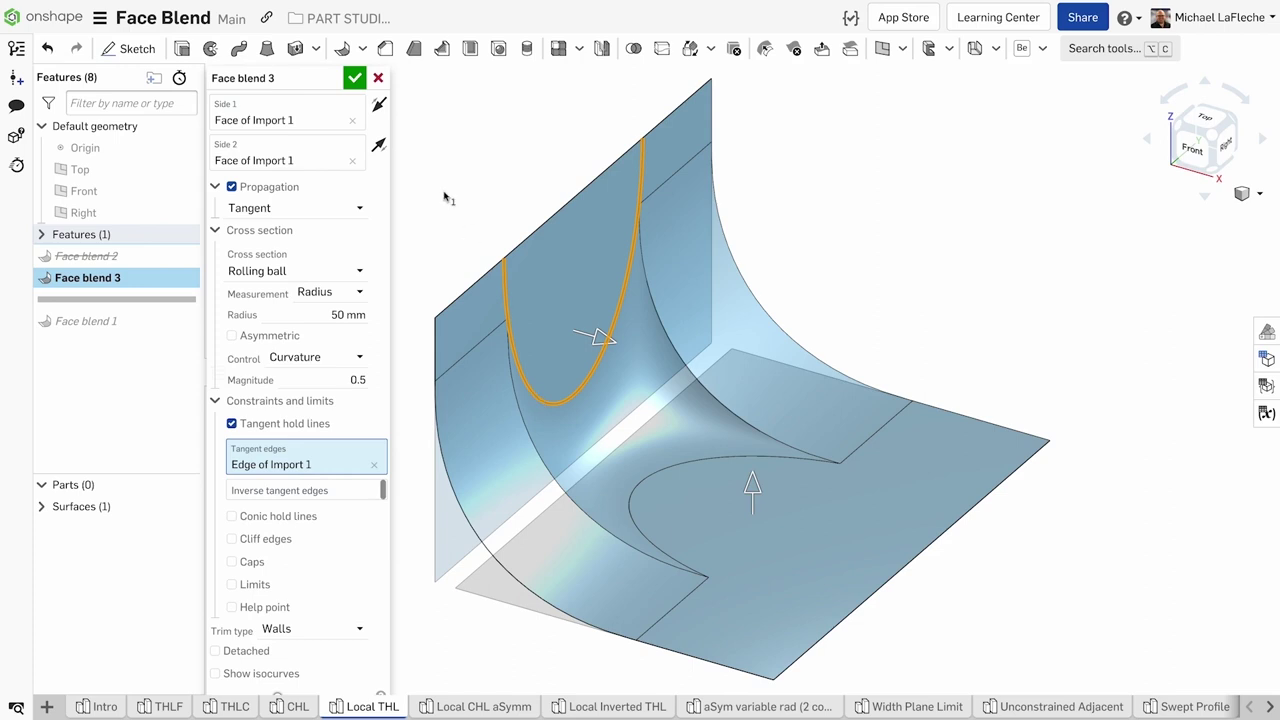
pyautogui.click(355, 77)
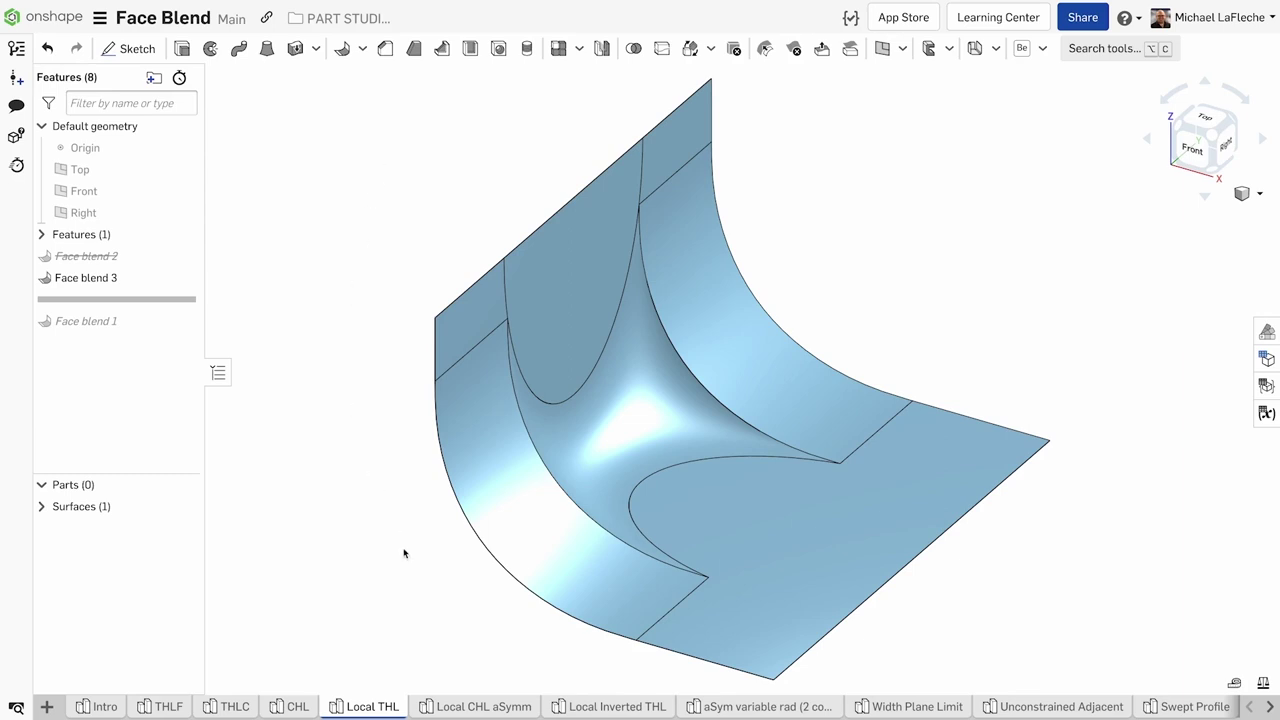
# In the Local CHL aSymm studio, edit Face blend 1 and make its cross section Asymmetric
pyautogui.click(466, 706)
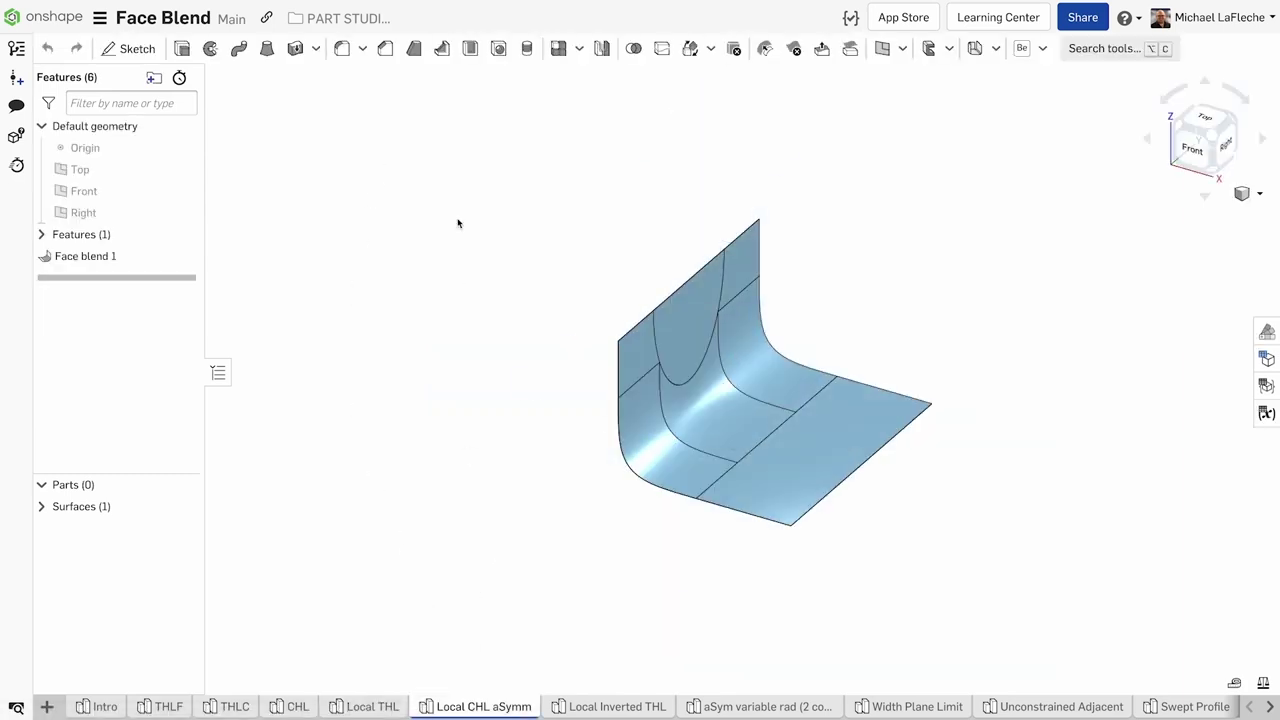
pyautogui.scroll(2, 922, 453)
pyautogui.rightClick(158, 262)
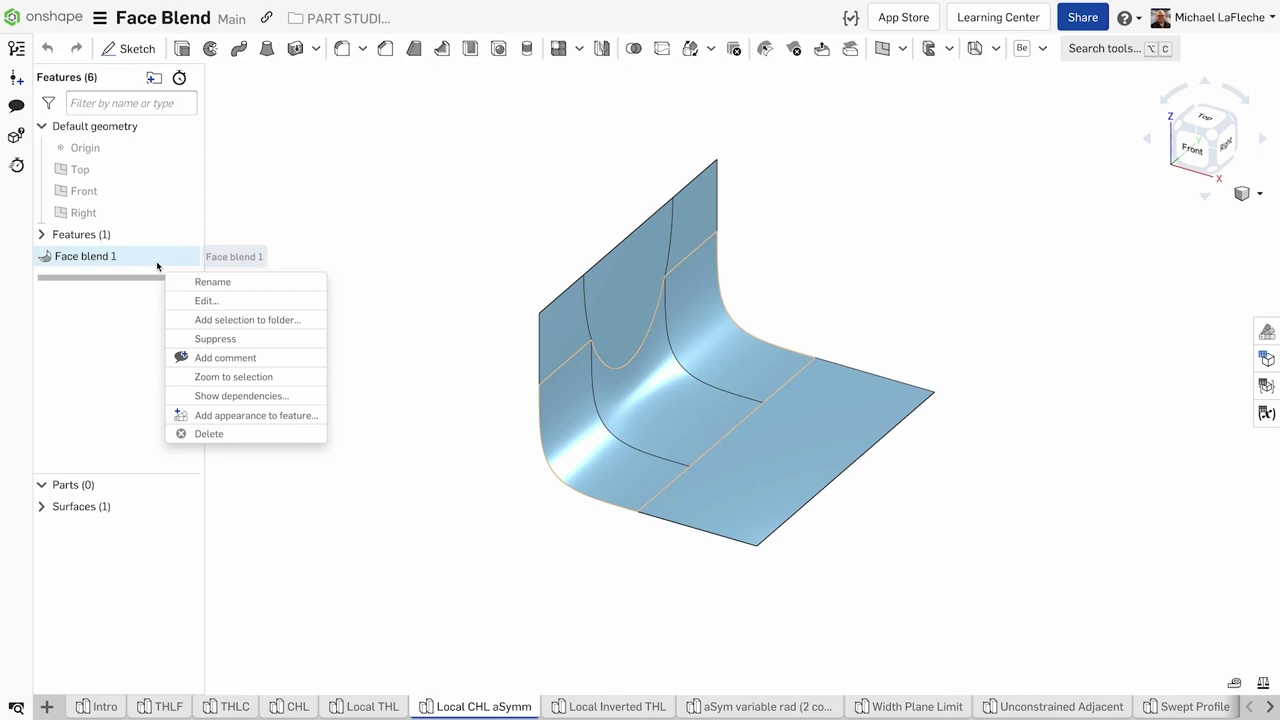
pyautogui.click(196, 297)
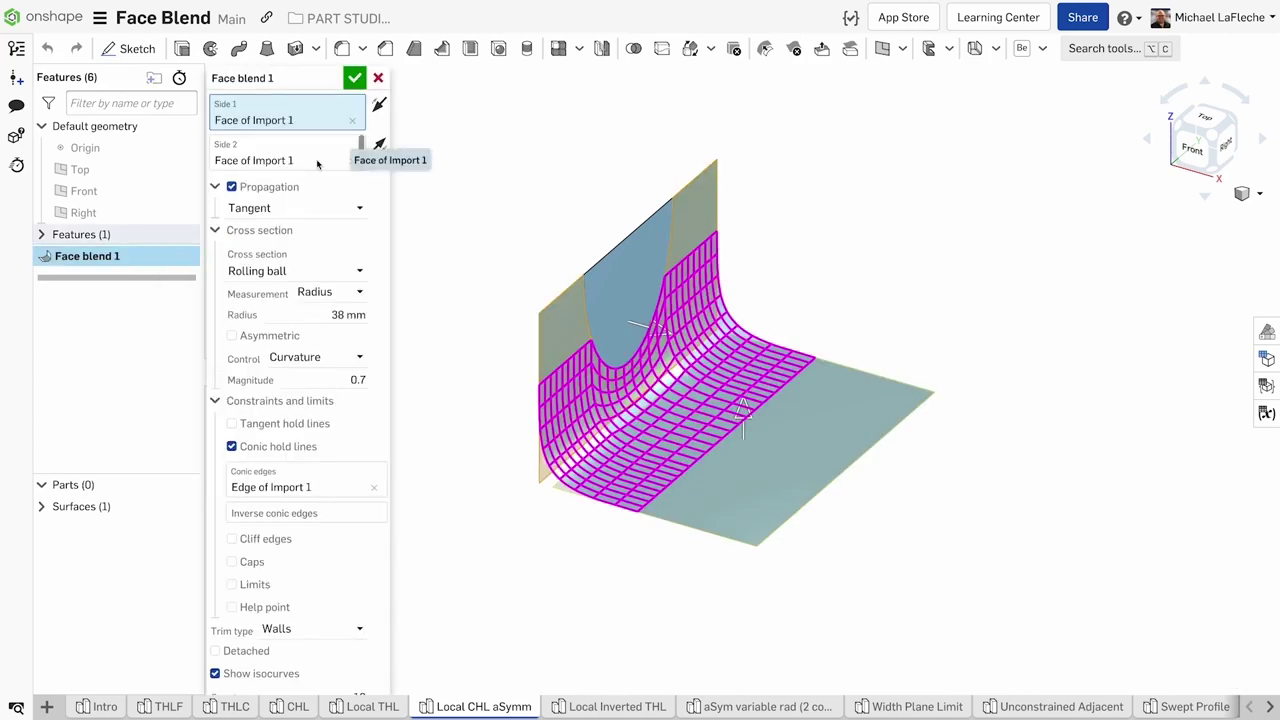
pyautogui.click(262, 340)
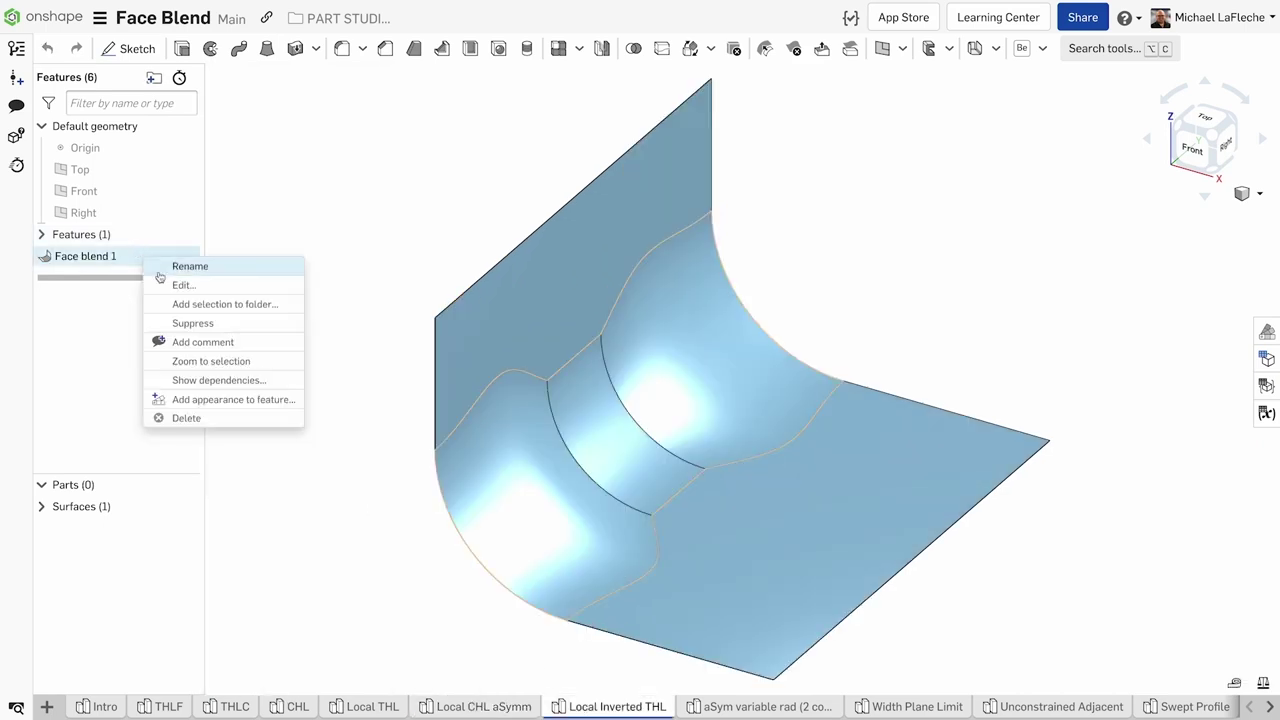
# Edit Face blend 1 and review its side faces and inverse tangent edge
pyautogui.click(175, 285)
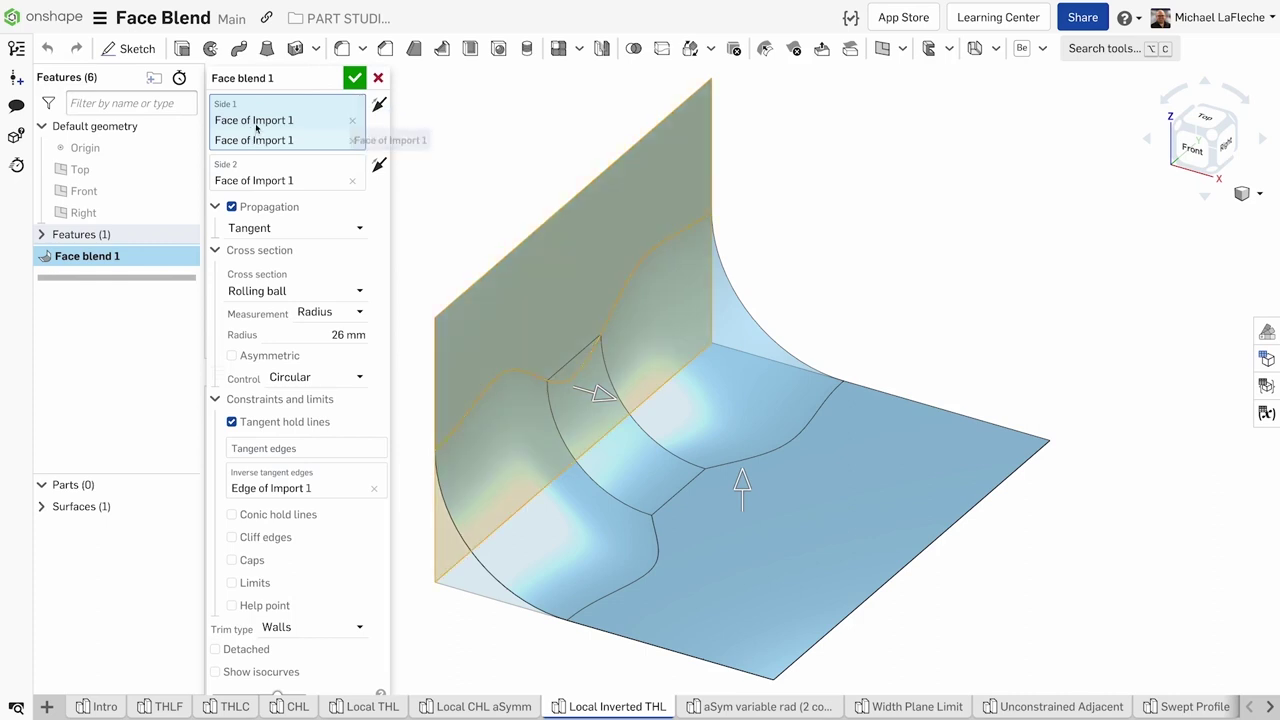
pyautogui.click(252, 178)
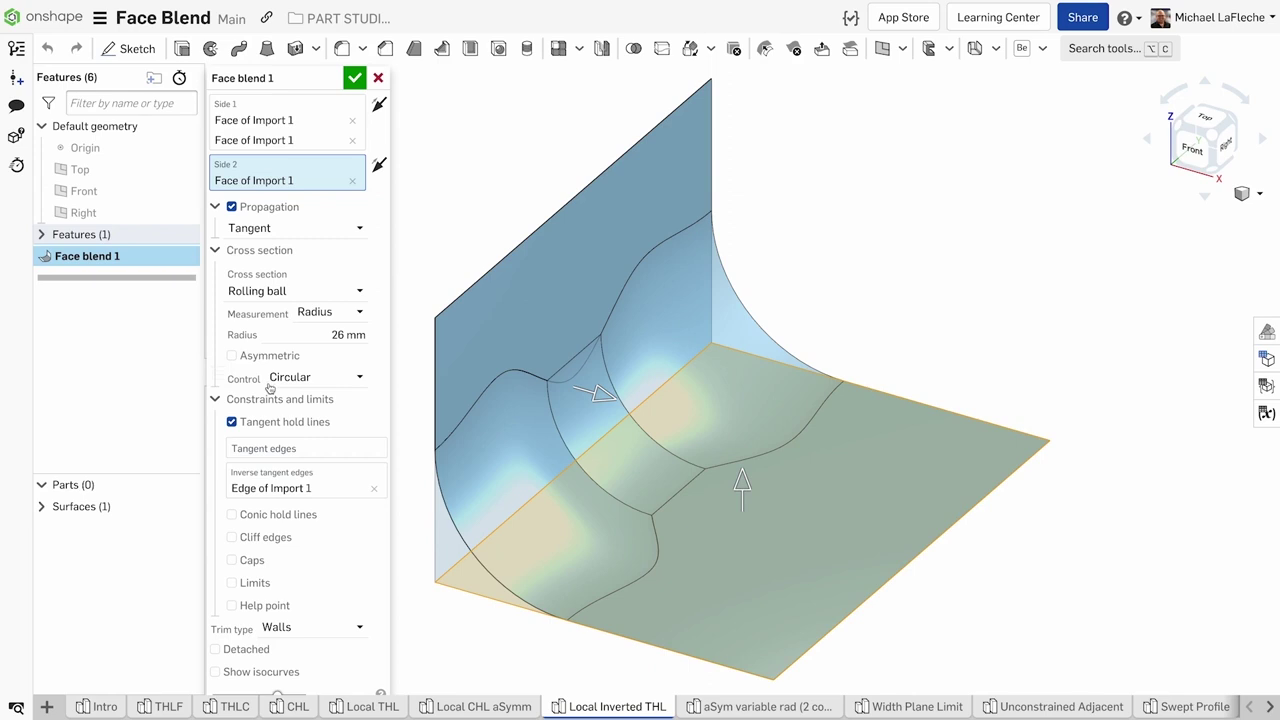
pyautogui.click(252, 251)
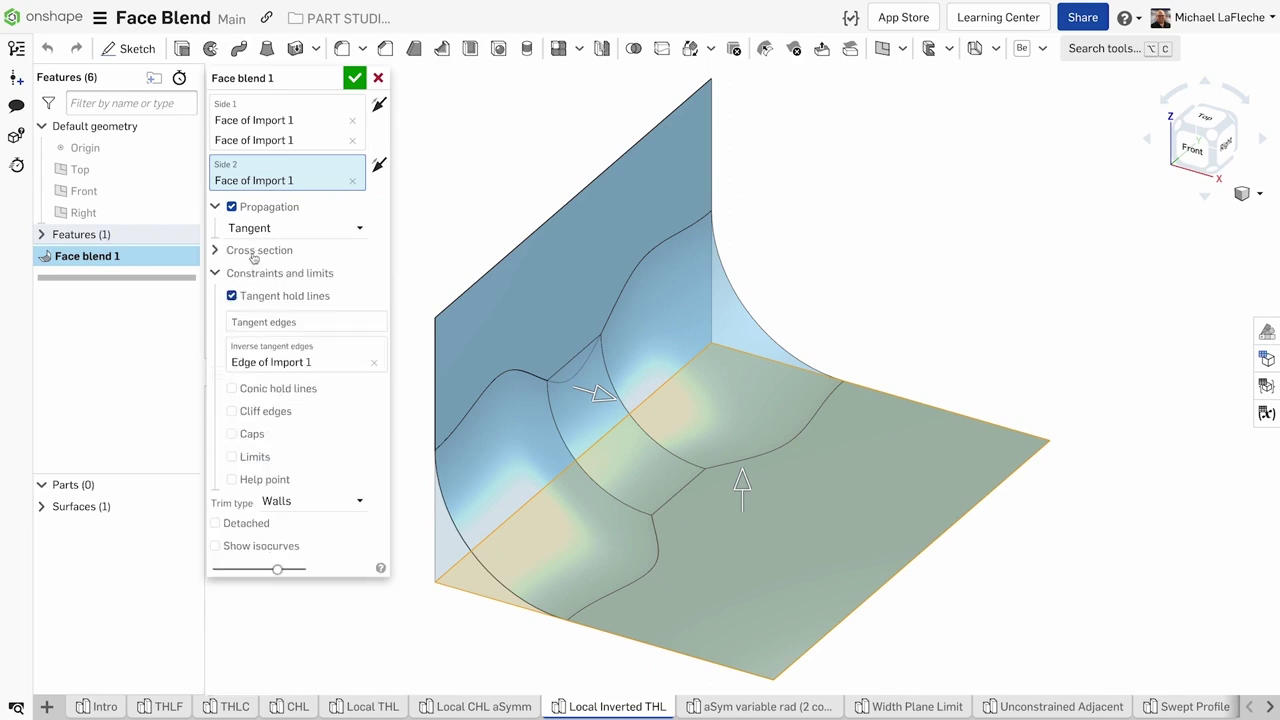
pyautogui.click(259, 357)
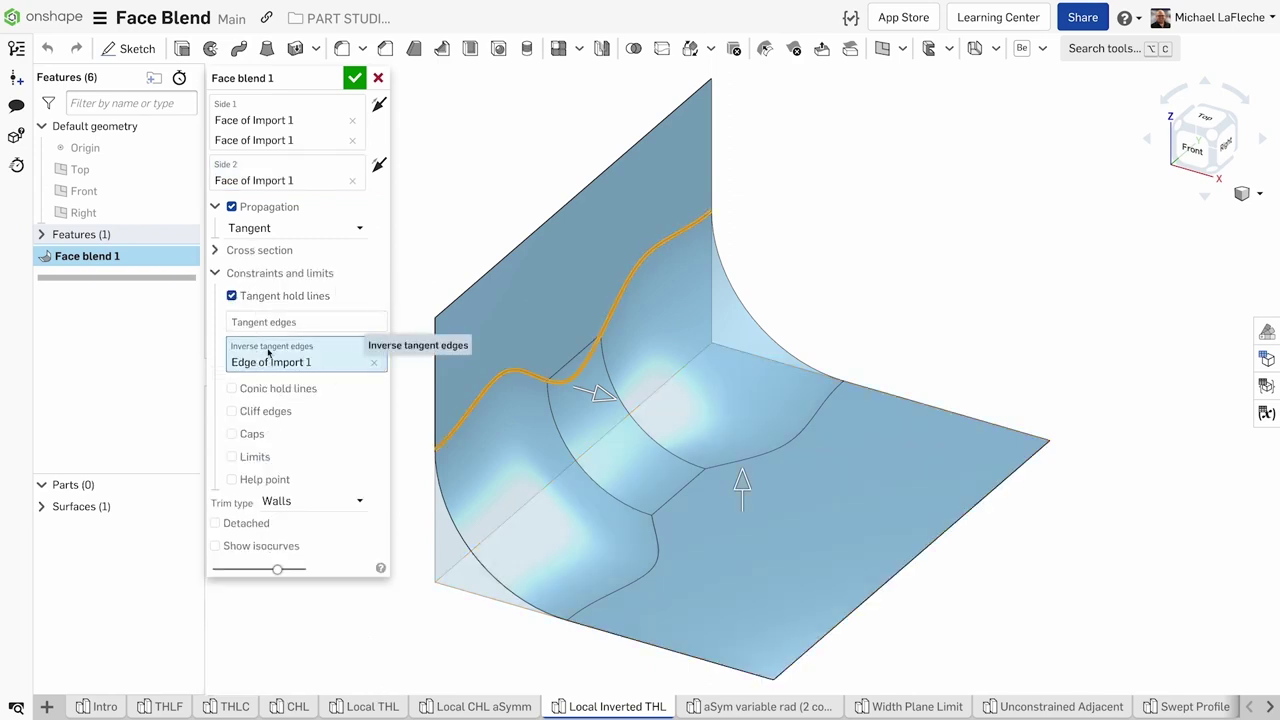
# Try the wavy wall edge as a tangent edge, then restore it as inverse tangent edge
pyautogui.click(373, 362)
pyautogui.click(357, 330)
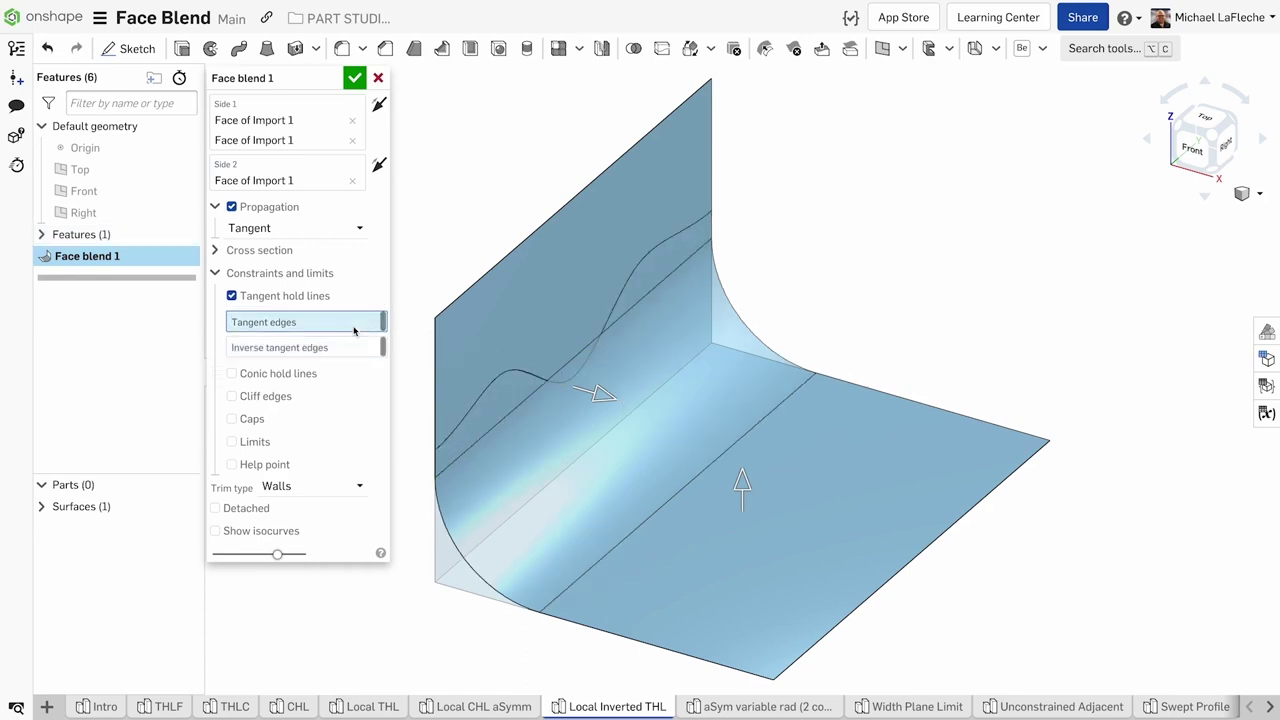
pyautogui.click(508, 376)
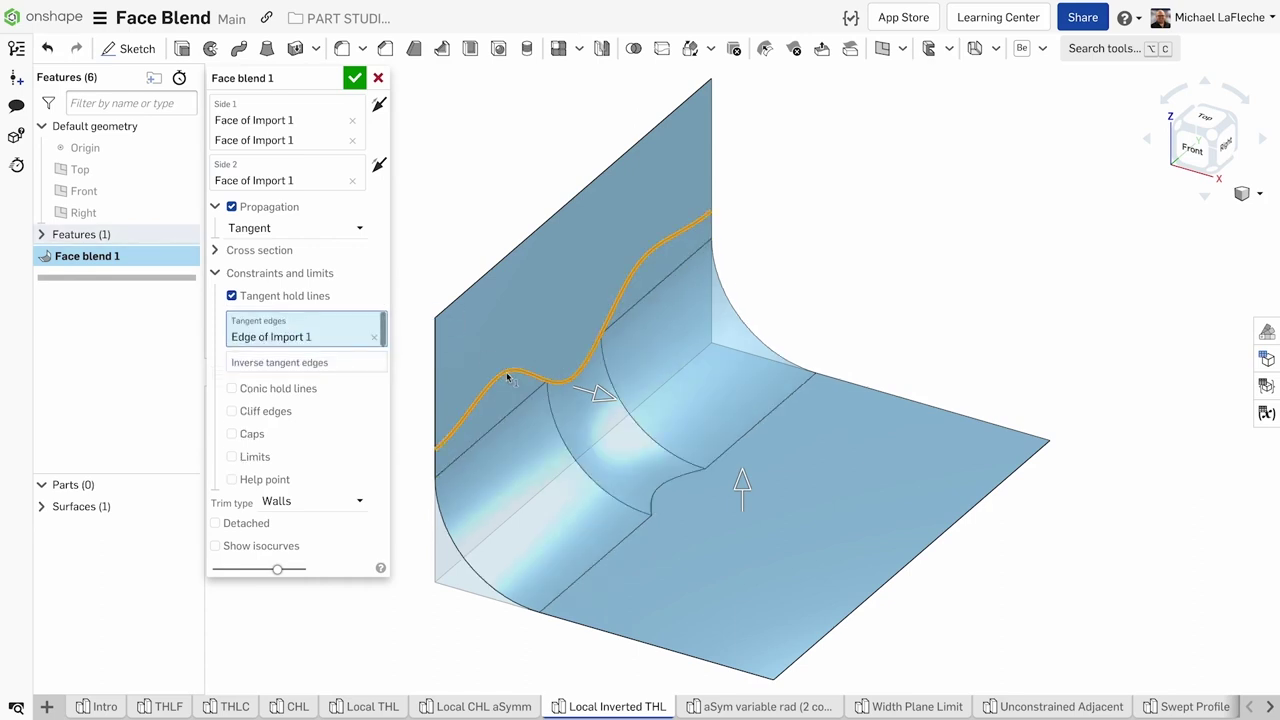
pyautogui.click(508, 376)
pyautogui.click(331, 349)
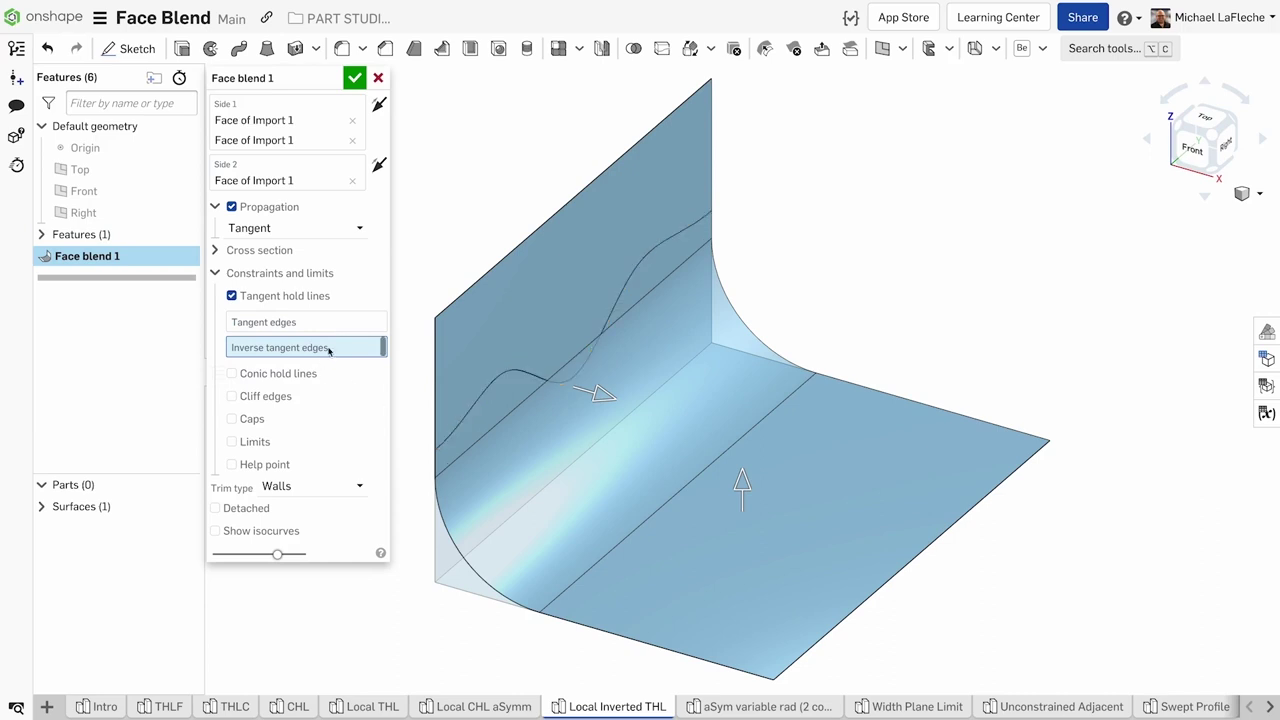
pyautogui.click(534, 372)
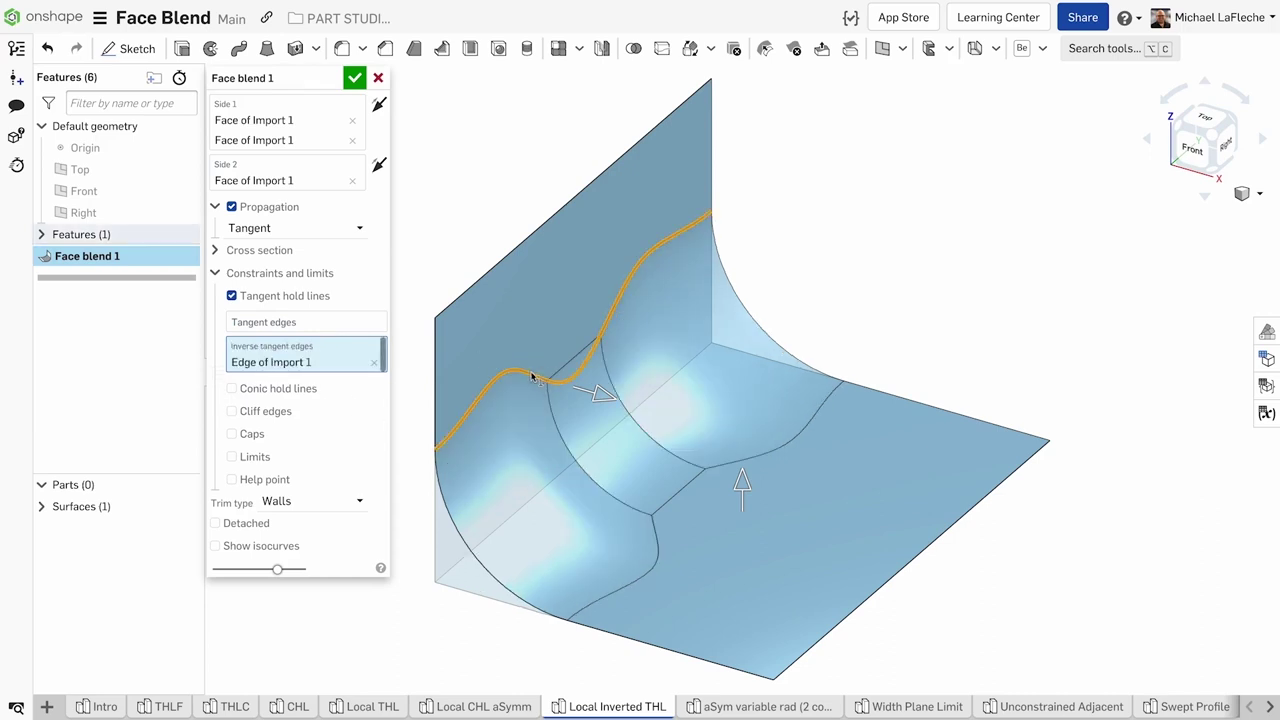
# Confirm Face blend 1, then pick two wall faces and two floor faces for Face blend 5
pyautogui.click(355, 77)
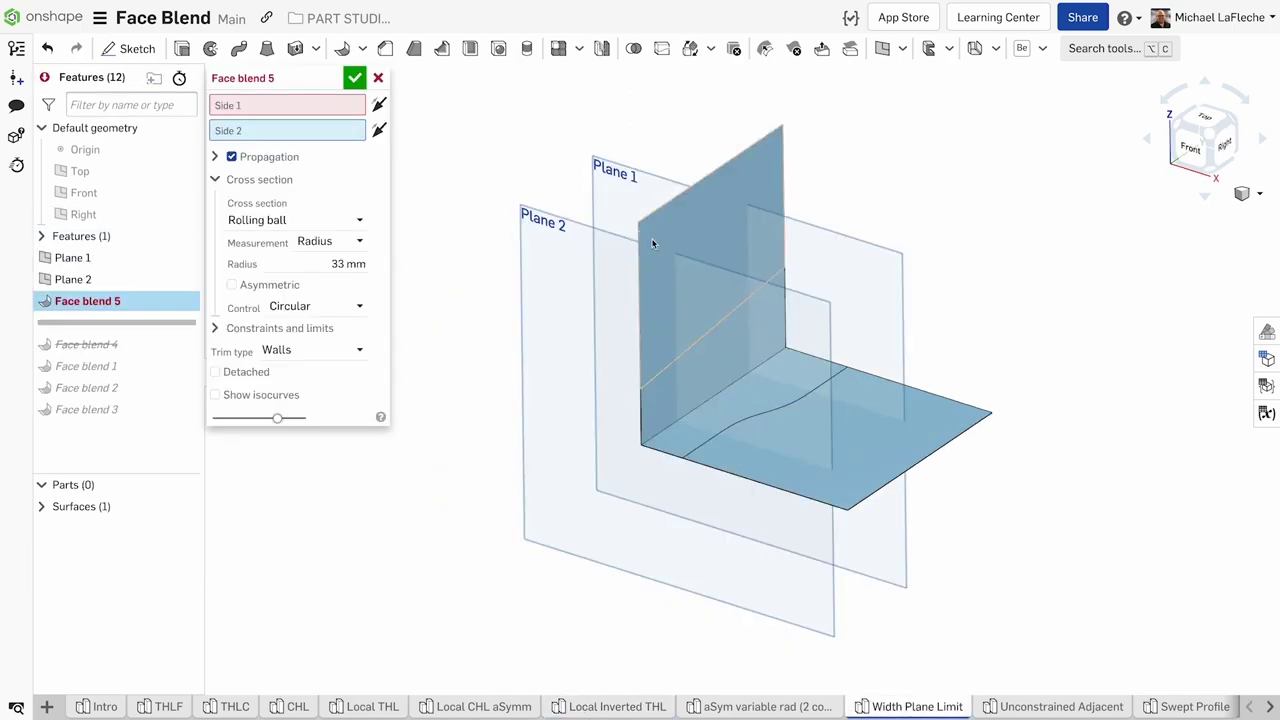
pyautogui.click(652, 243)
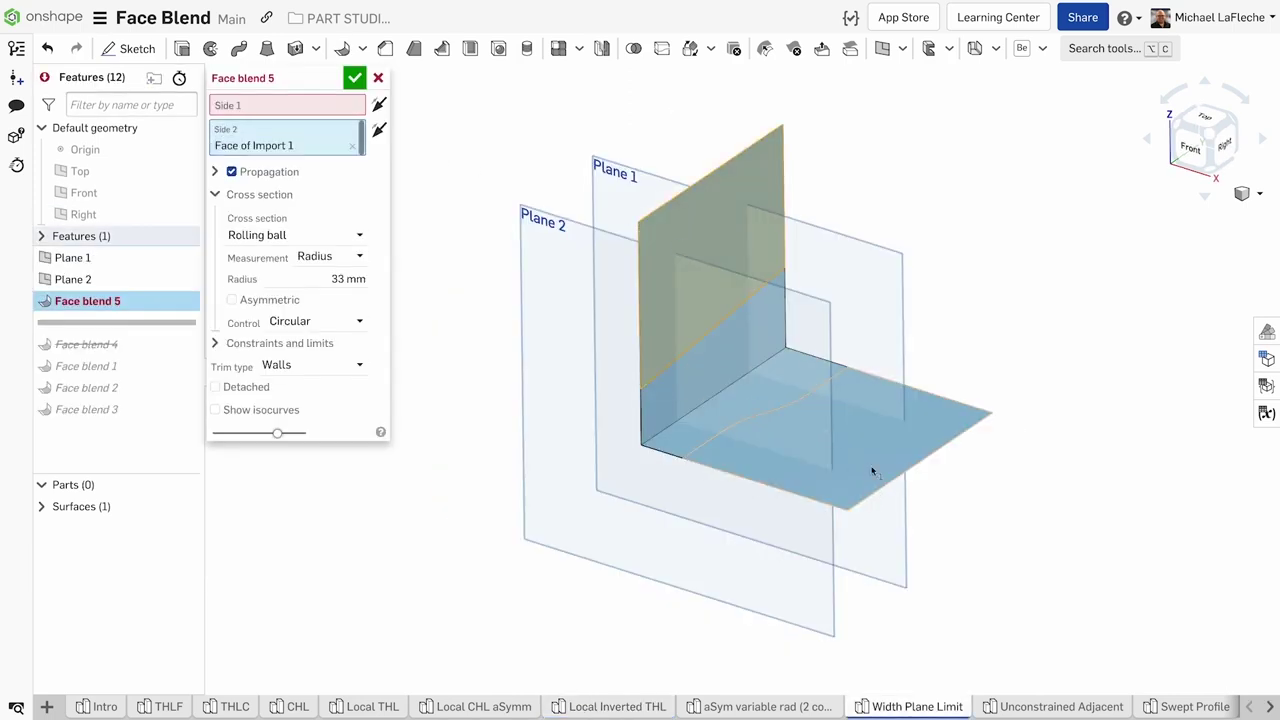
pyautogui.click(729, 340)
pyautogui.click(300, 106)
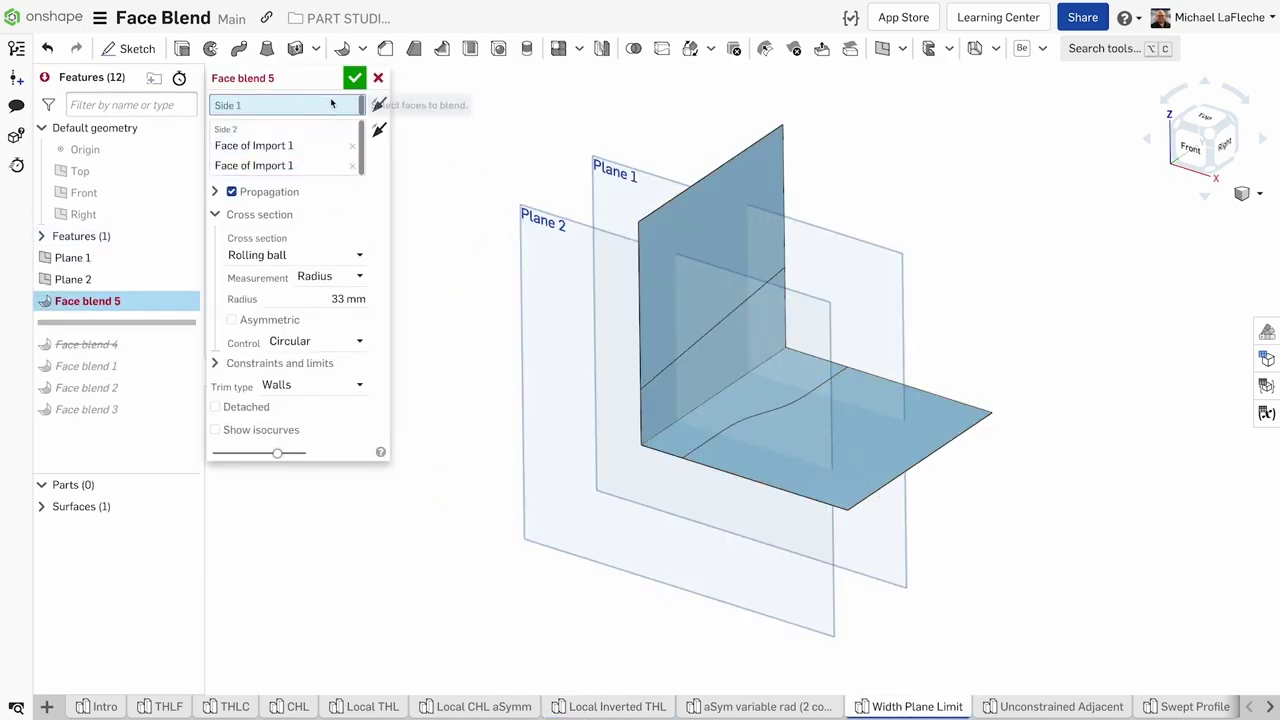
pyautogui.click(782, 387)
pyautogui.click(814, 443)
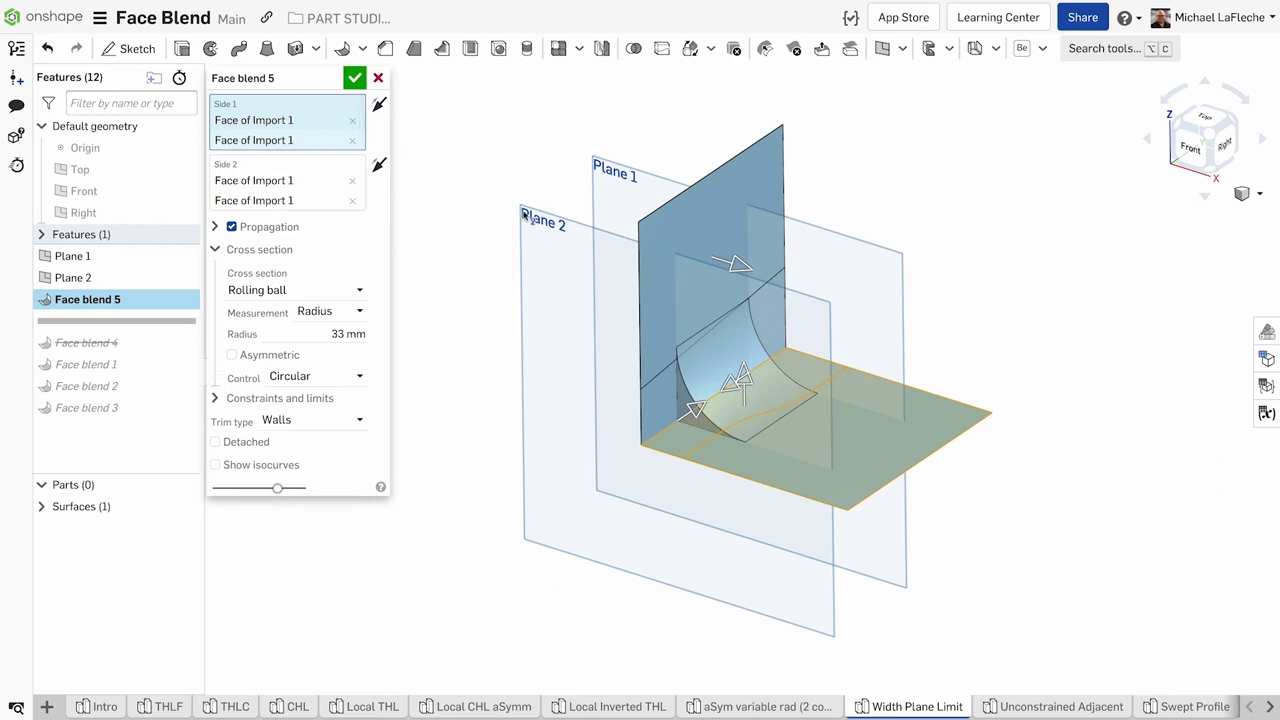
# Limit the blend between Plane 2 and Plane 1 and flip the kept side
pyautogui.click(276, 400)
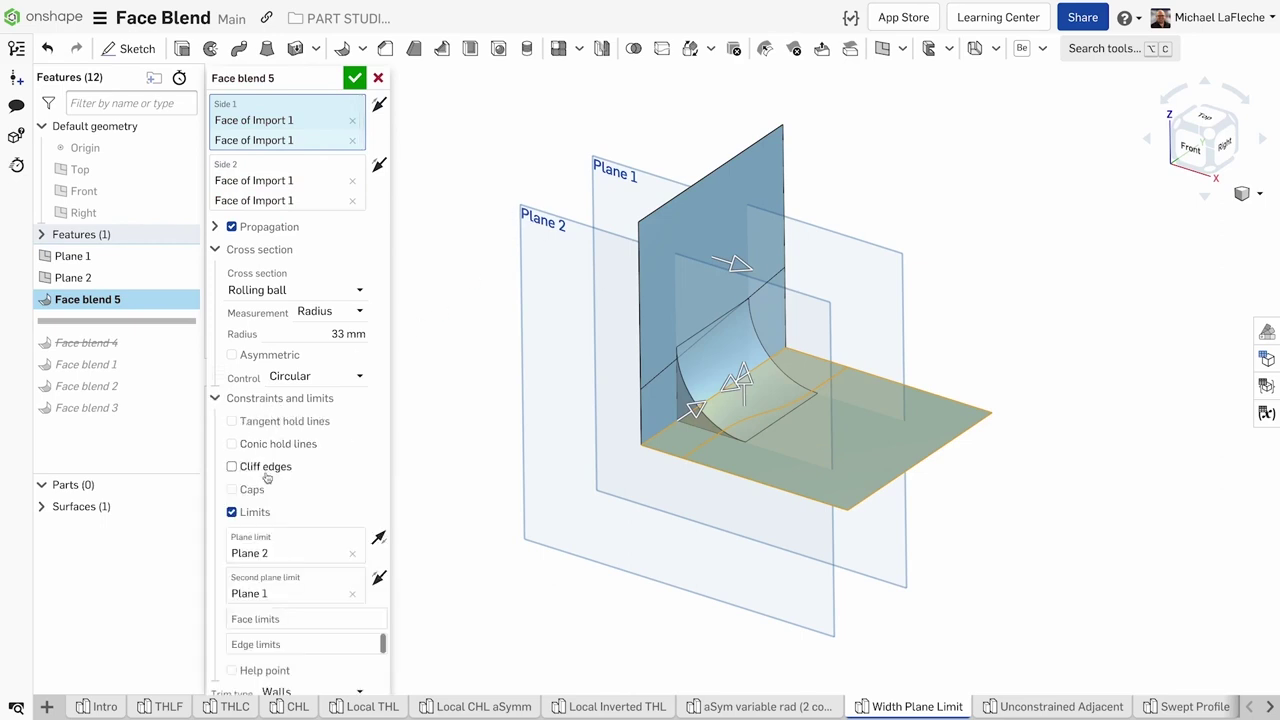
pyautogui.click(273, 540)
pyautogui.click(284, 584)
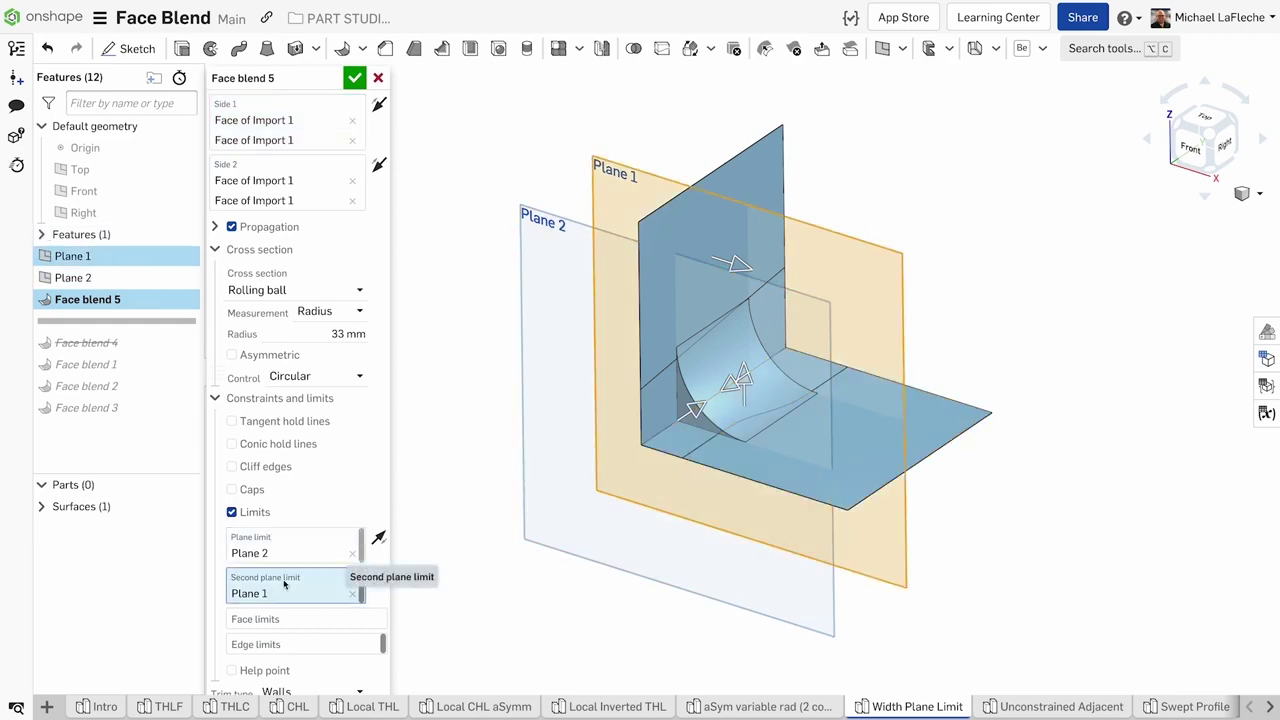
pyautogui.click(694, 410)
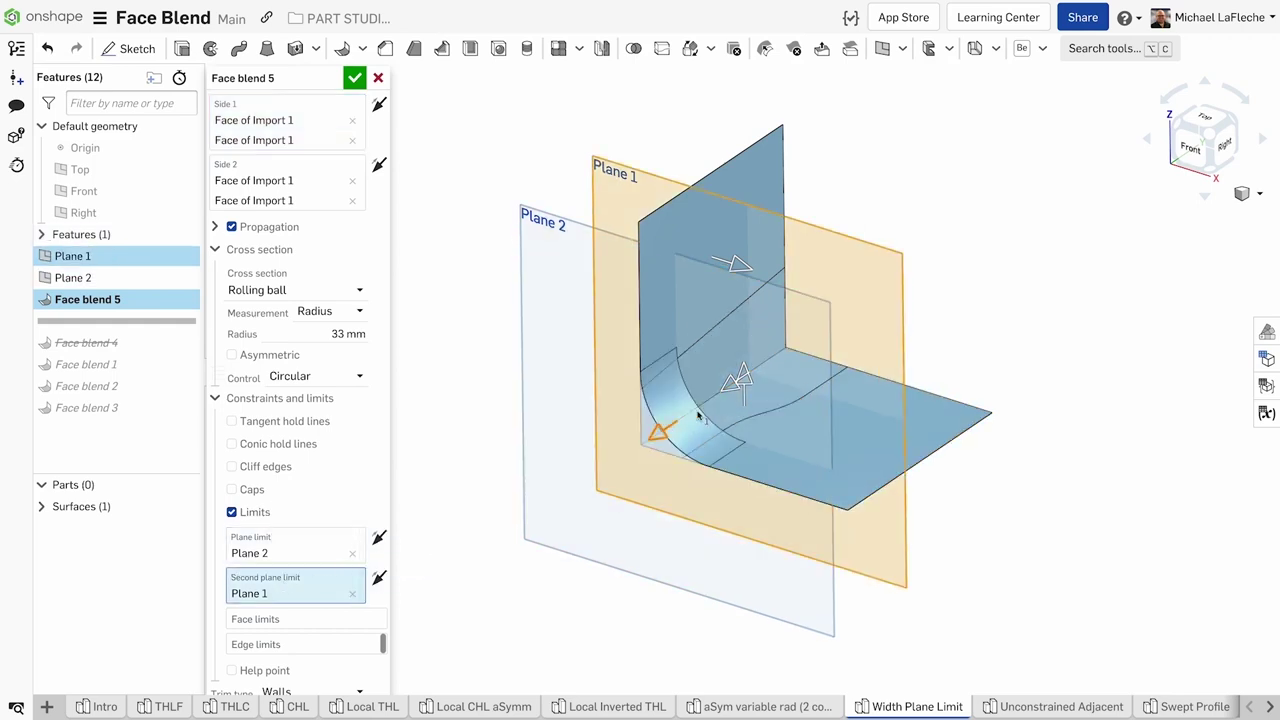
# Flip the plane limit side back and suppress Face blend 1
pyautogui.click(659, 440)
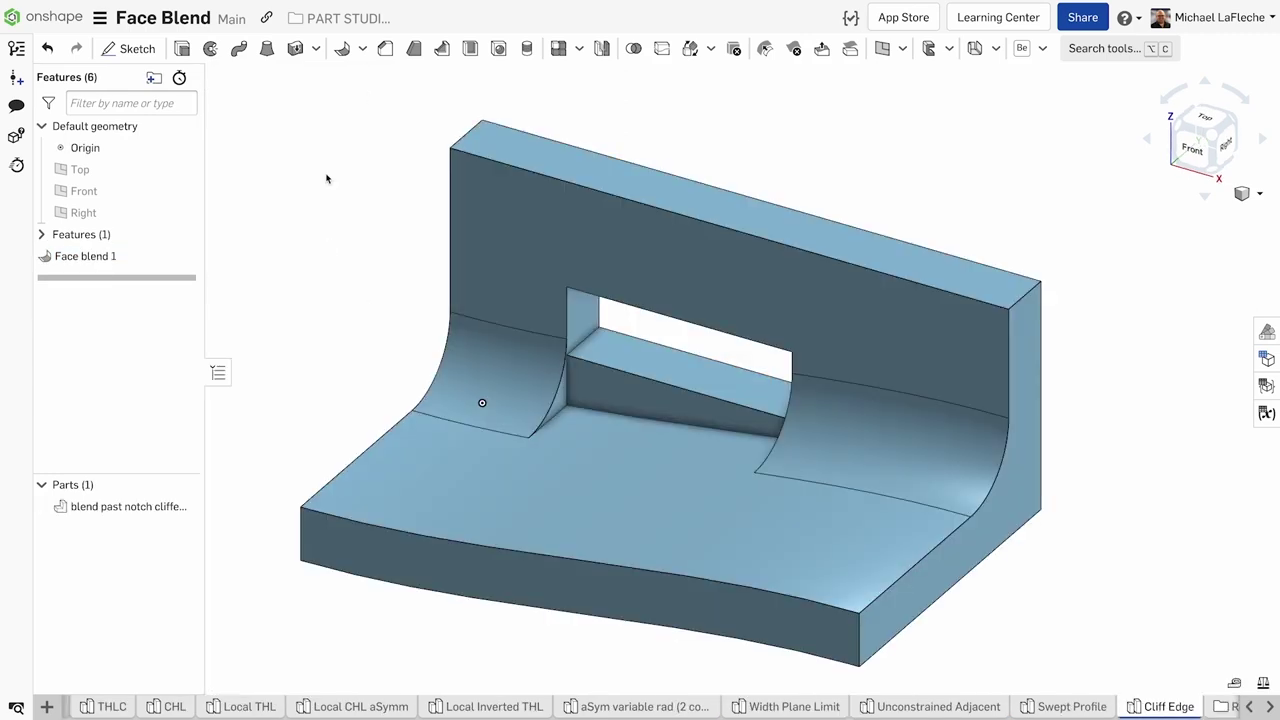
pyautogui.rightClick(141, 258)
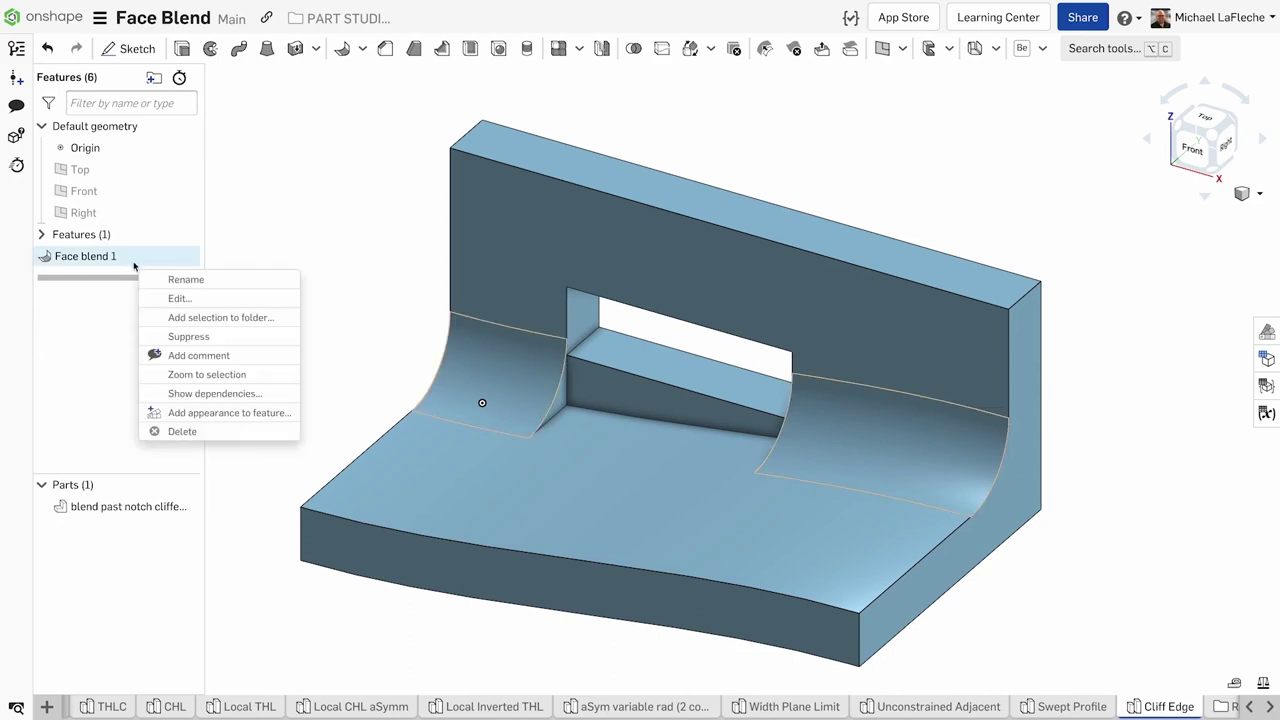
pyautogui.click(172, 339)
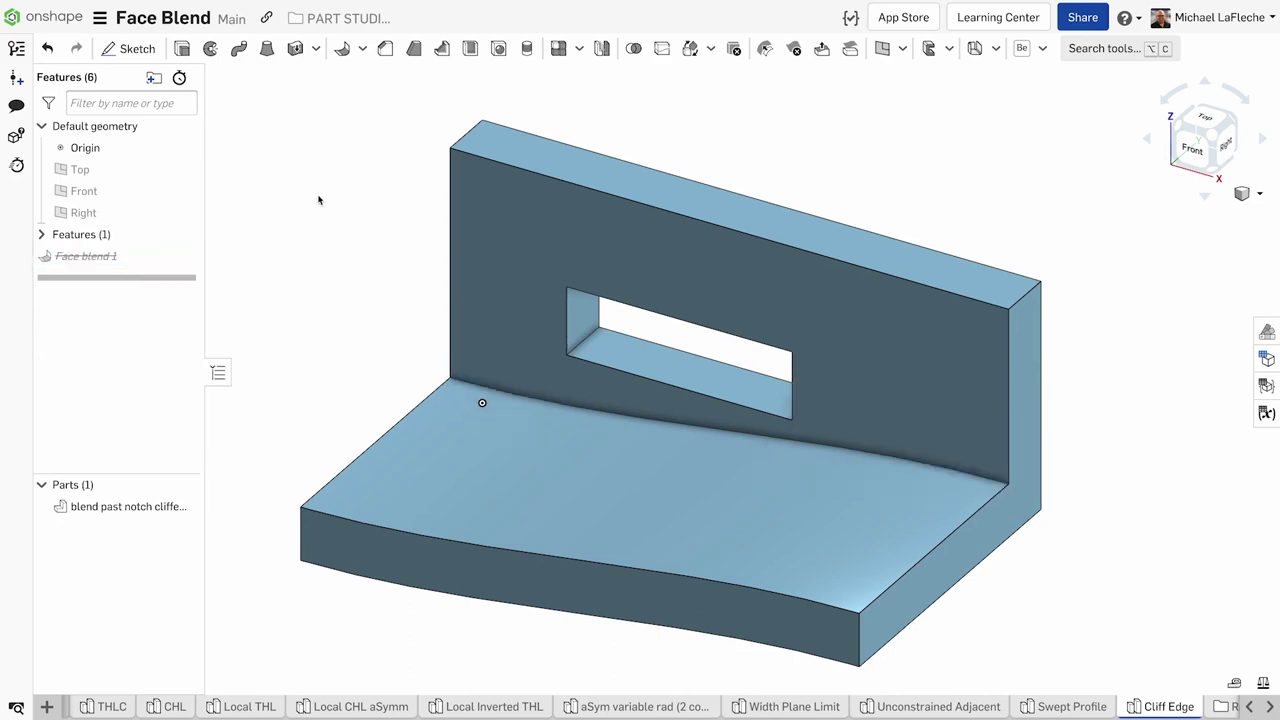
# Start a new face blend between the bottom face and the vertical wall
pyautogui.click(362, 48)
pyautogui.click(378, 103)
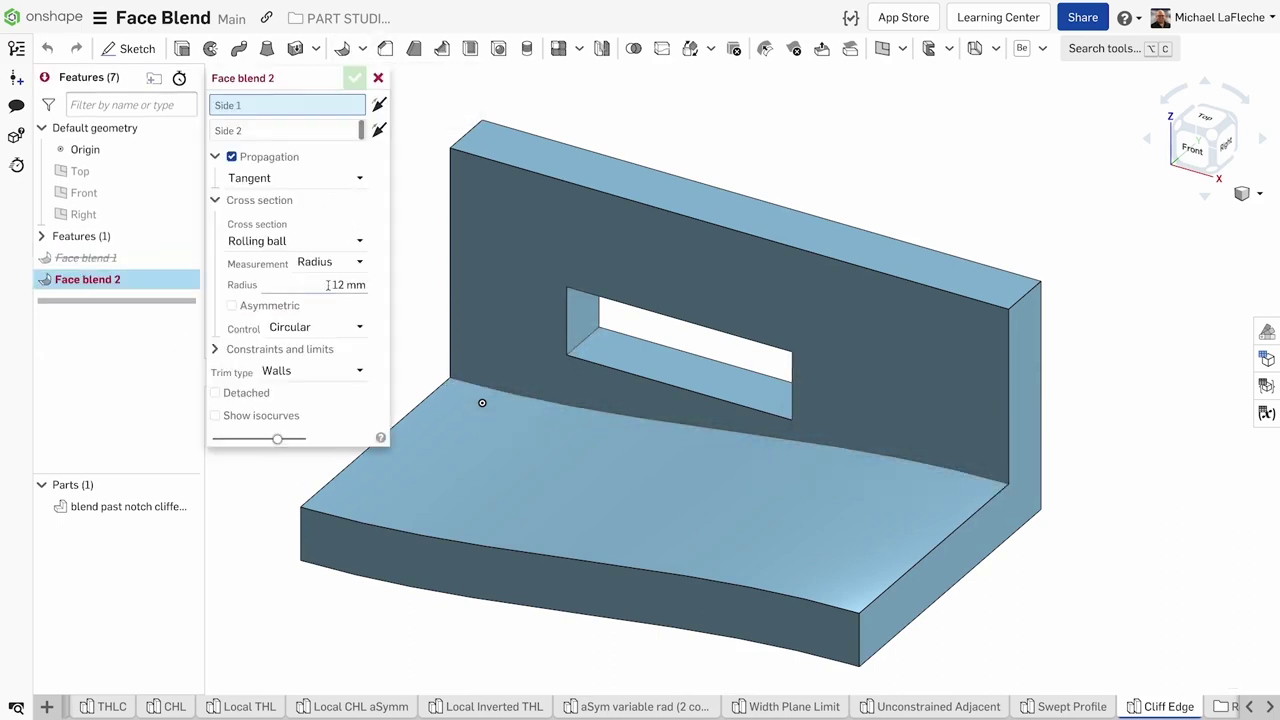
pyautogui.click(425, 444)
pyautogui.click(476, 235)
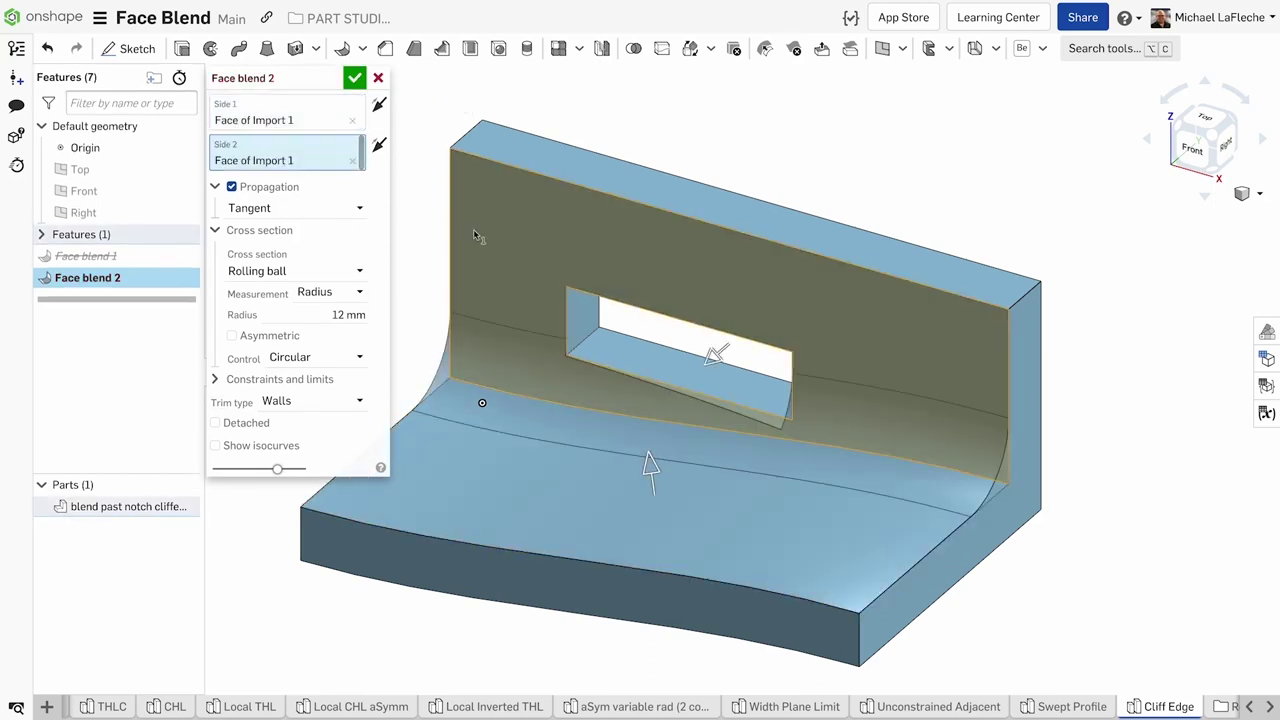
# Set the notch's bottom and vertical edges as cliff edges and accept the blend
pyautogui.click(282, 380)
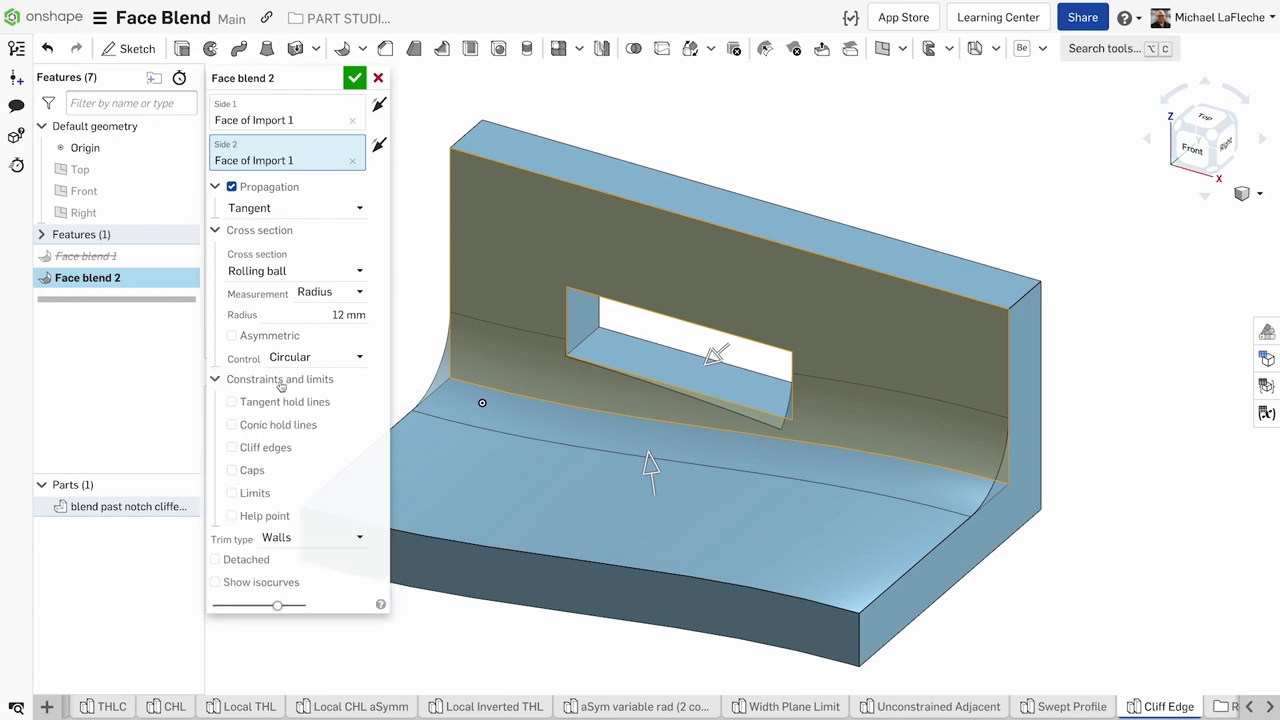
pyautogui.click(232, 447)
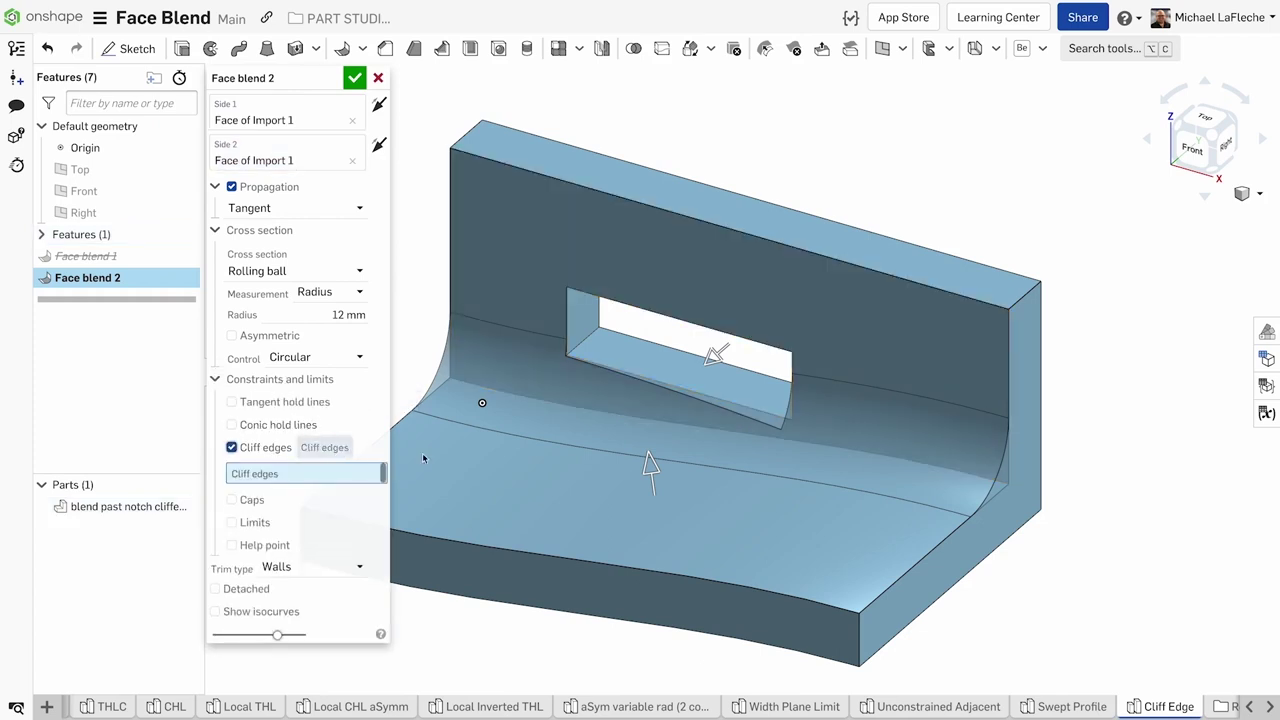
pyautogui.click(734, 404)
pyautogui.click(790, 366)
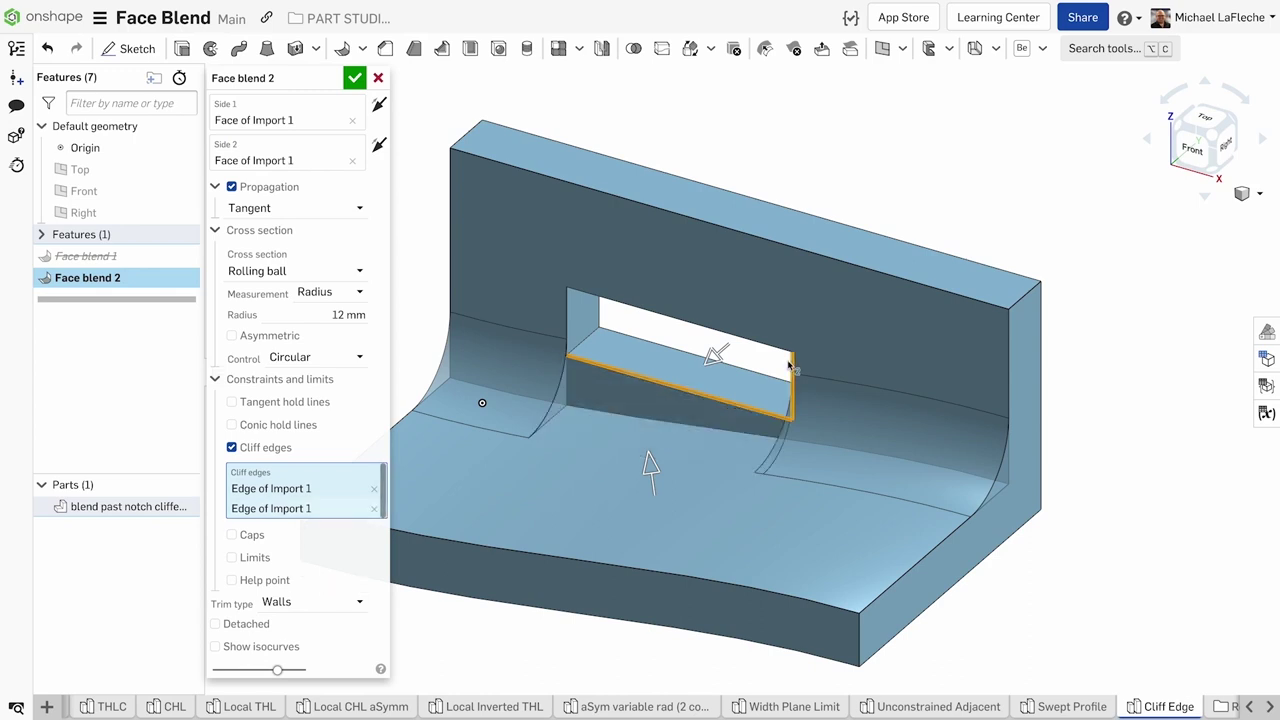
pyautogui.click(354, 78)
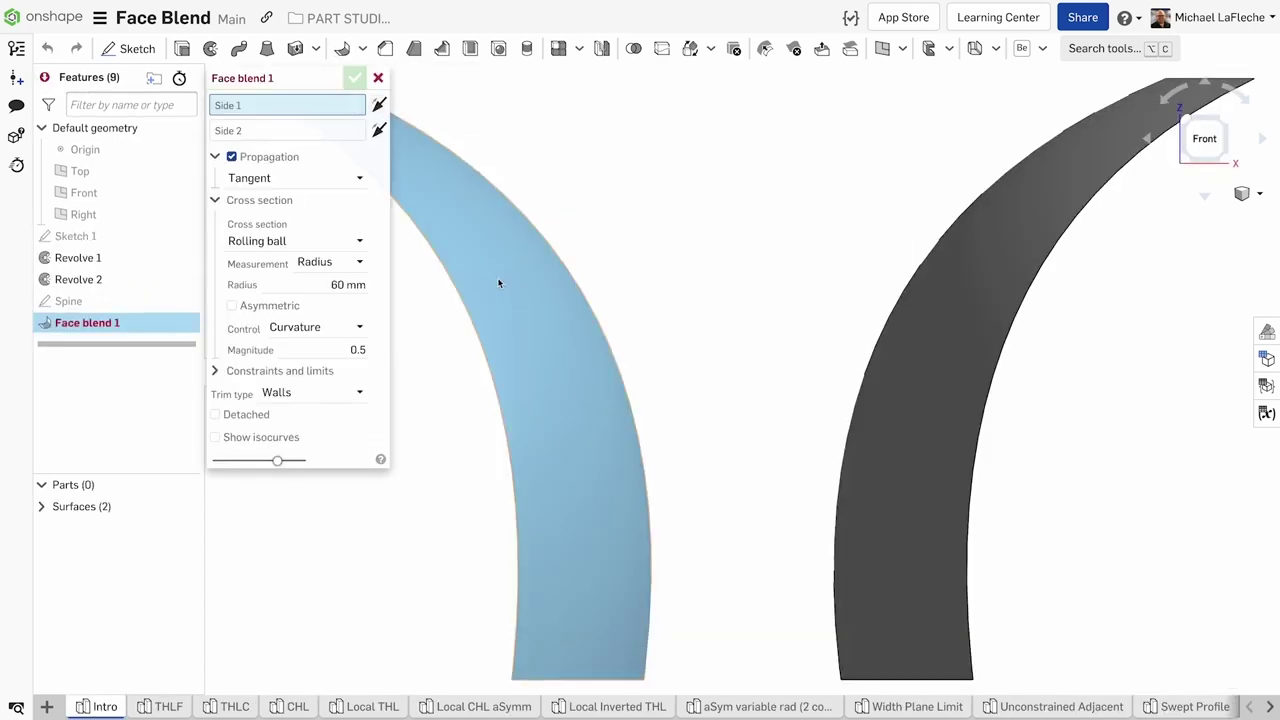
# Blend the two revolved surfaces, trying Conic, Curvature and Chamfer controls before settling on Circular
pyautogui.click(499, 283)
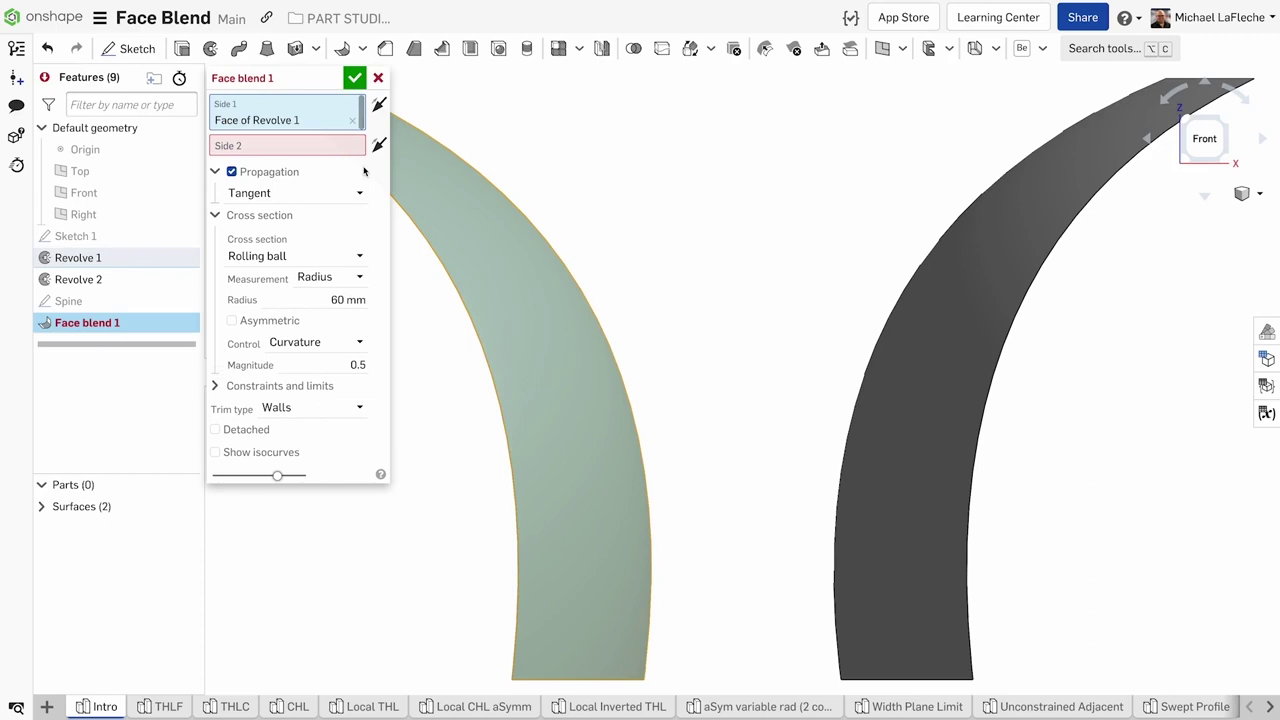
pyautogui.click(920, 323)
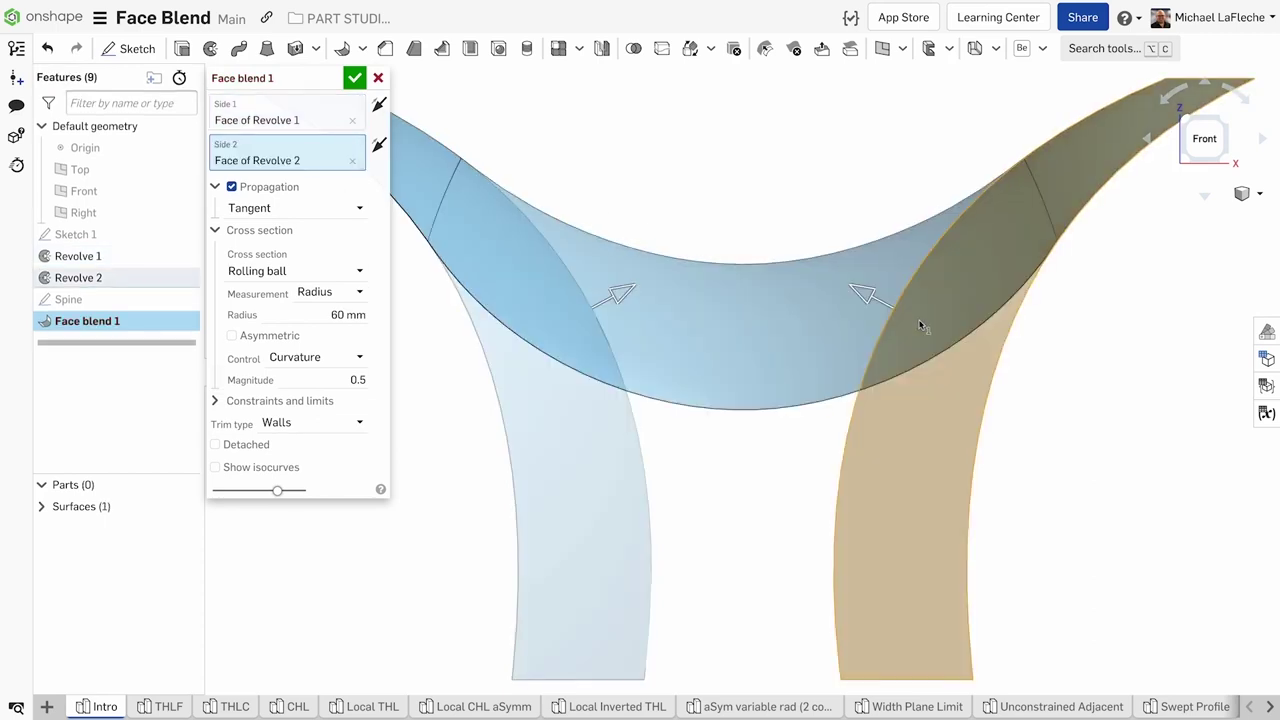
pyautogui.click(295, 356)
pyautogui.click(294, 383)
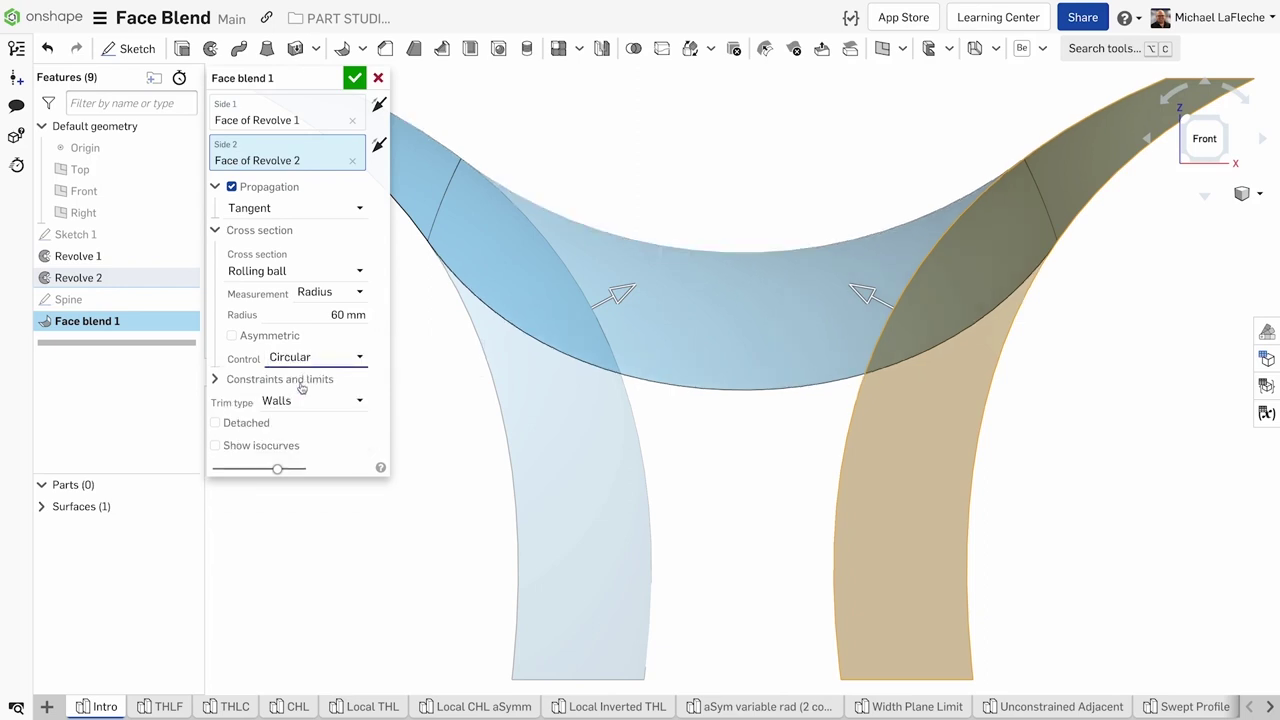
pyautogui.click(302, 360)
pyautogui.click(290, 404)
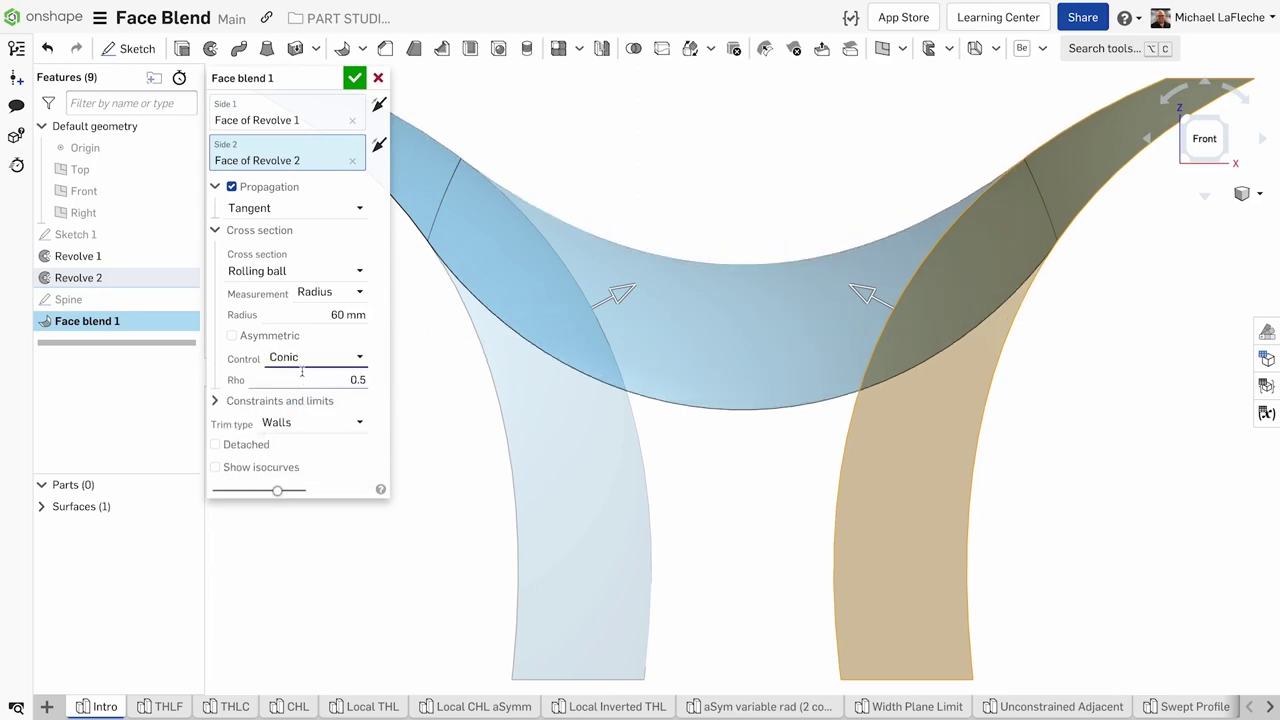
pyautogui.click(300, 357)
pyautogui.click(298, 425)
pyautogui.click(314, 357)
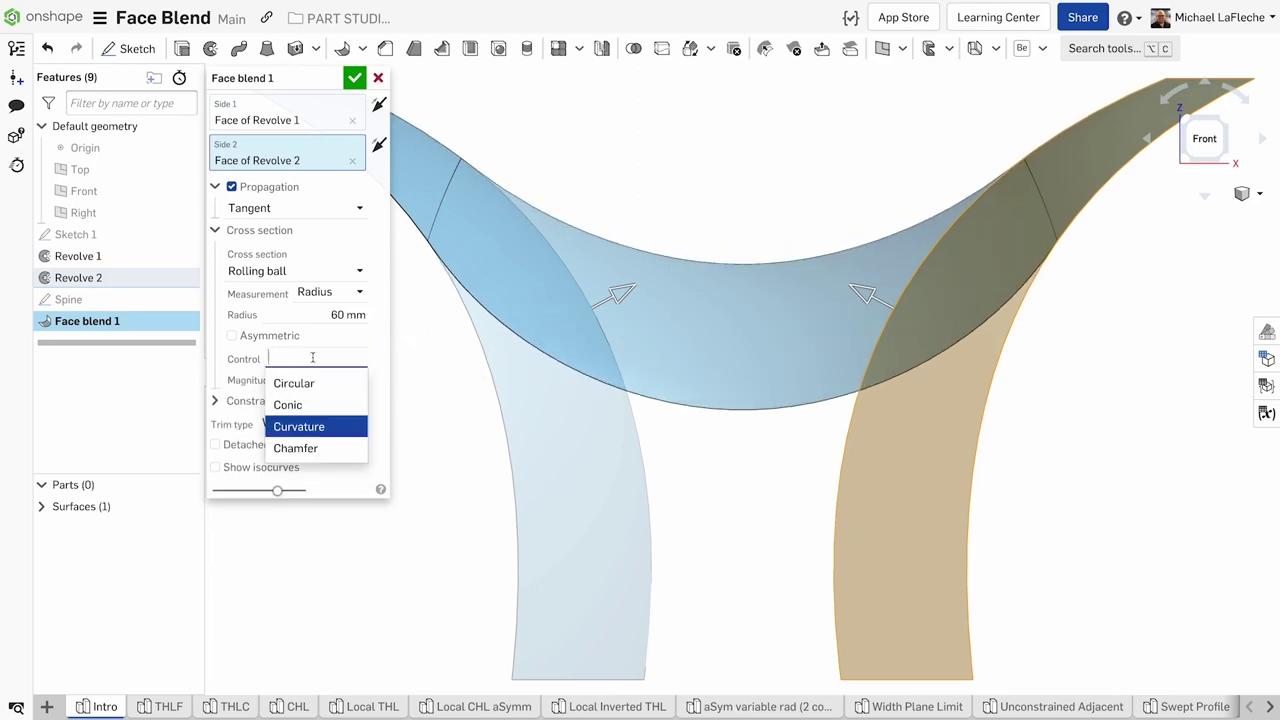
pyautogui.click(313, 448)
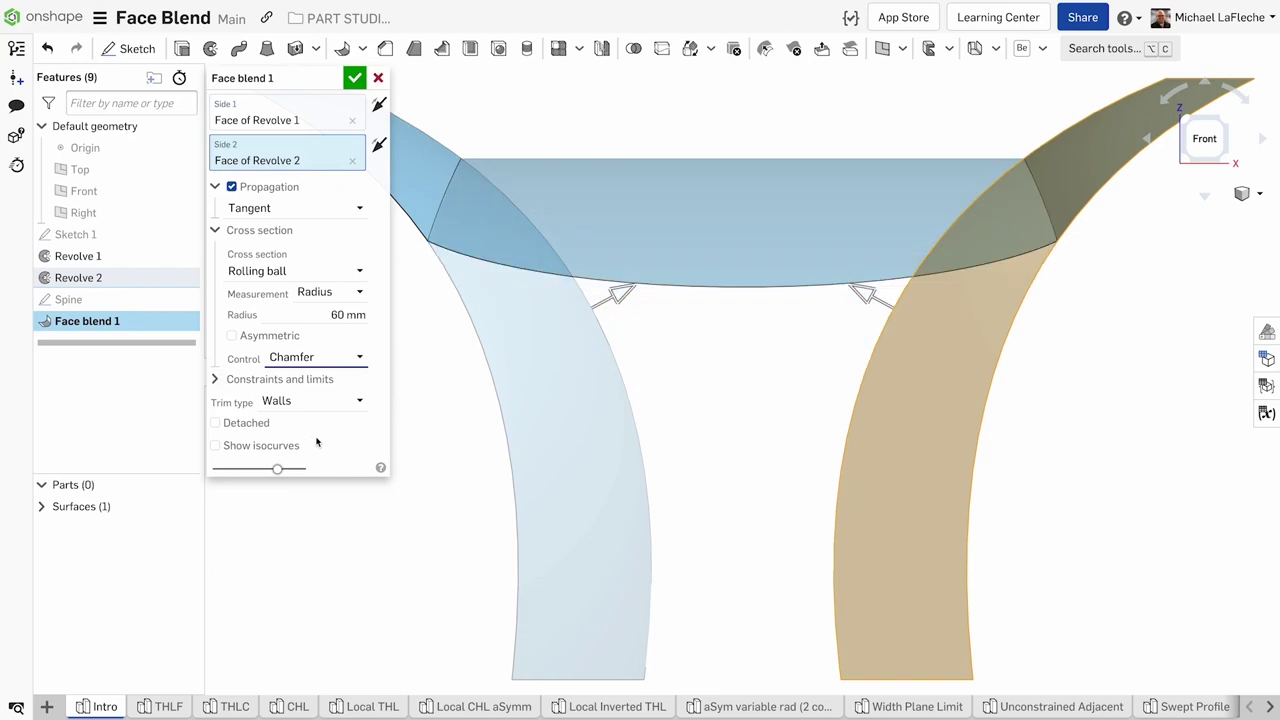
pyautogui.click(310, 360)
pyautogui.click(305, 383)
# Show isocurves, toggle Detached on and off, and accept the face blend
pyautogui.click(288, 446)
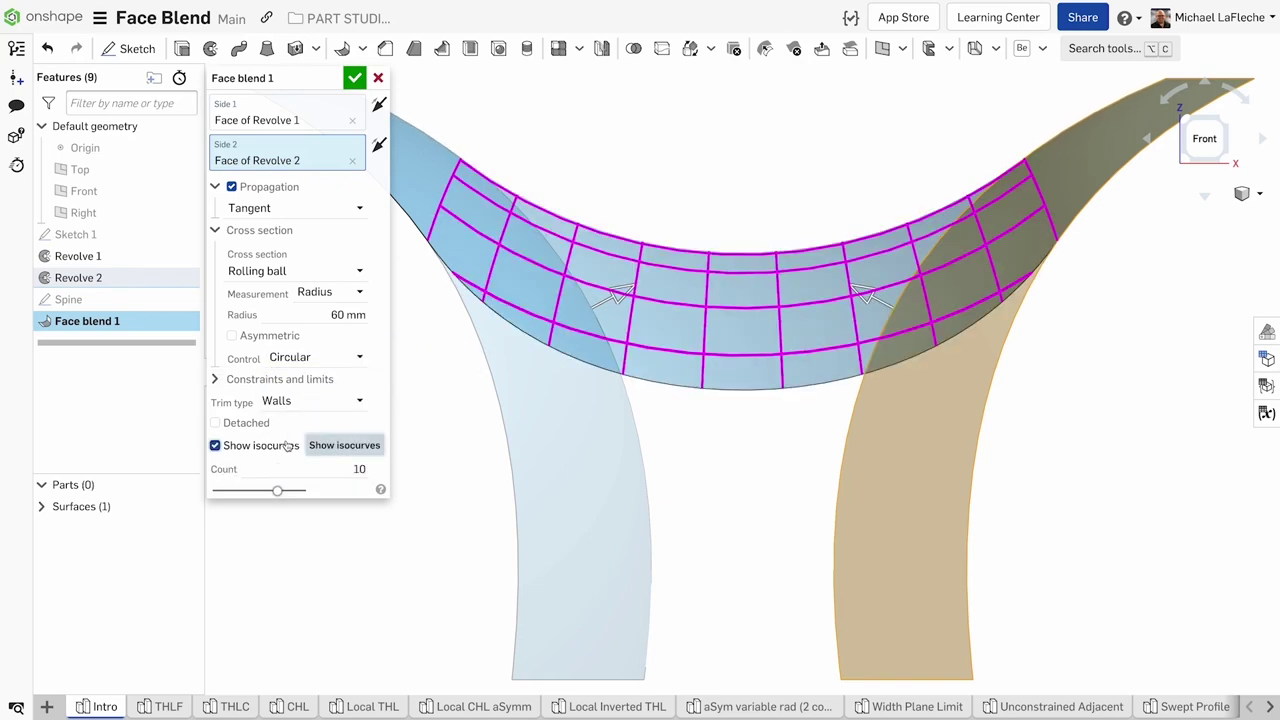
pyautogui.click(229, 425)
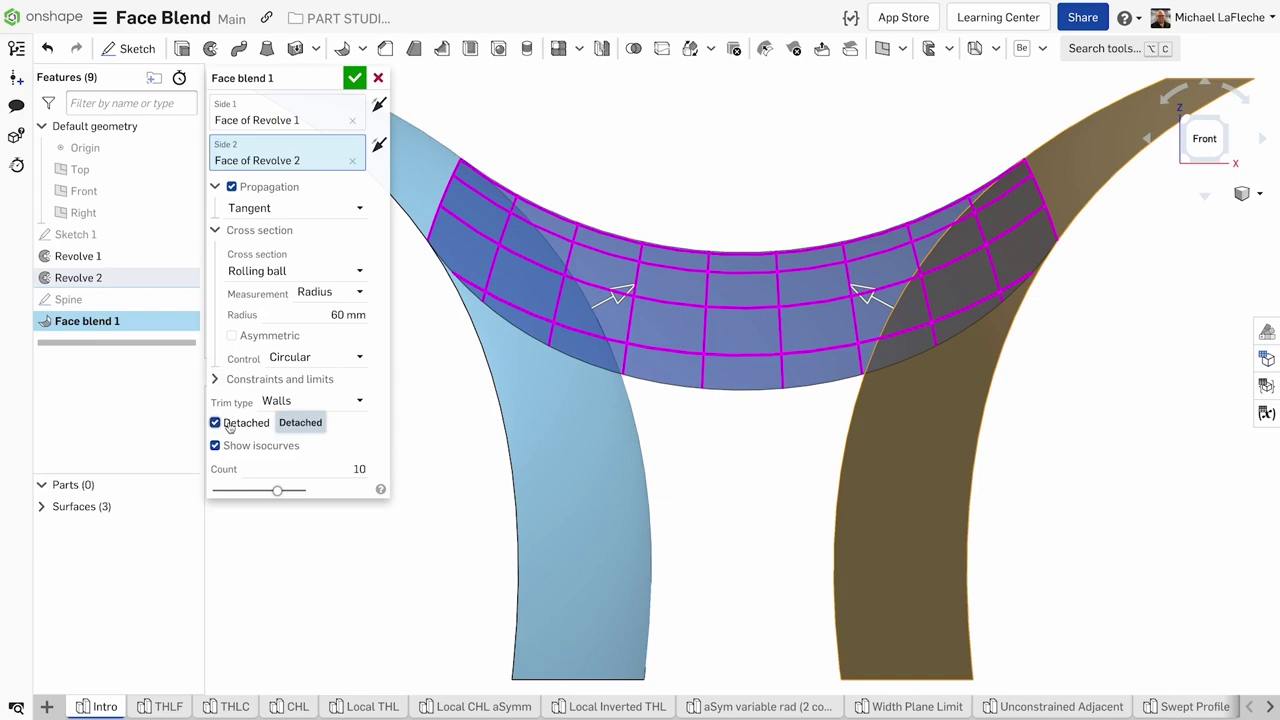
pyautogui.click(229, 425)
pyautogui.click(355, 80)
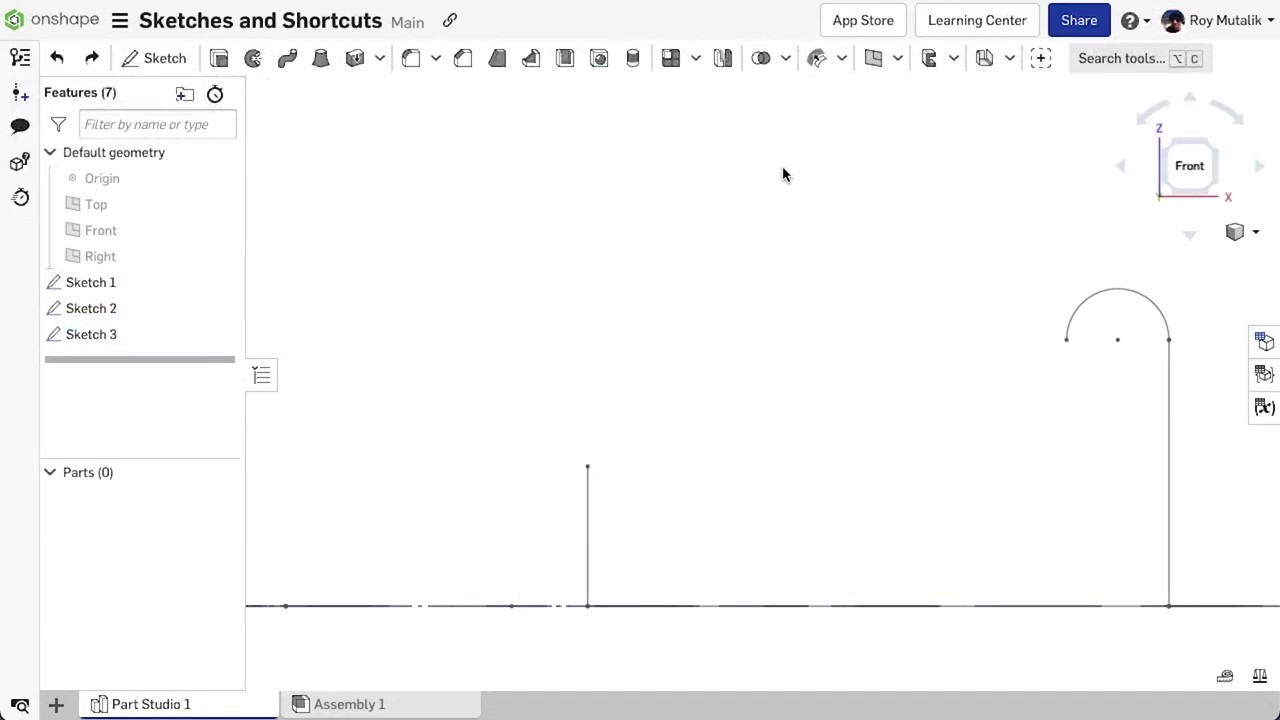
# In Sketch 1, draw a 0.464 horizontal line from the vertical line's top, then a downward tangent arc
pyautogui.doubleClick(106, 283)
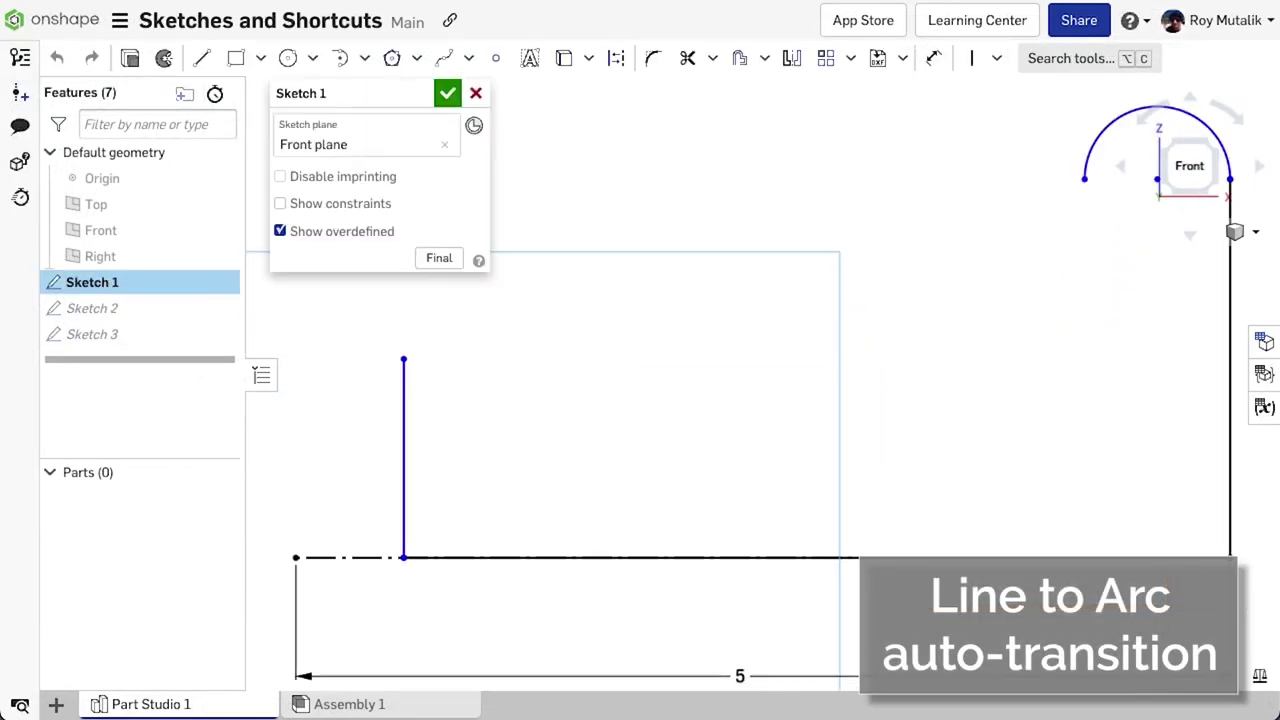
pyautogui.click(203, 57)
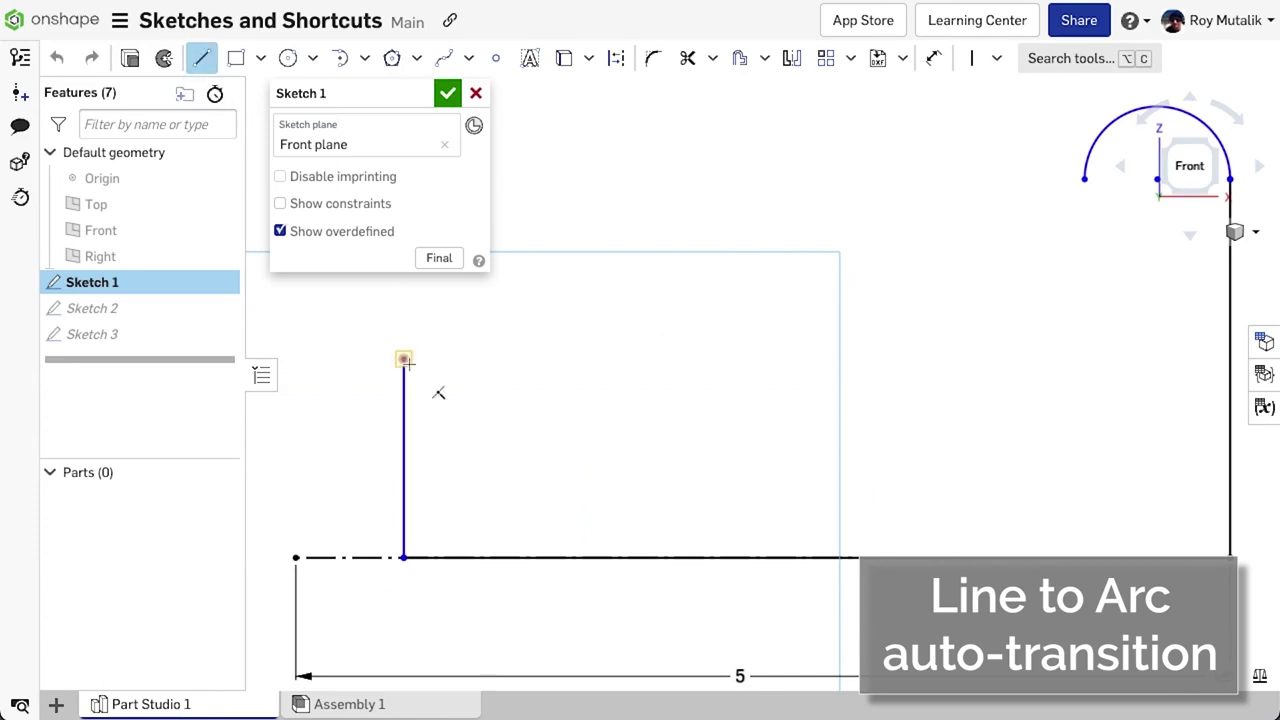
pyautogui.click(403, 358)
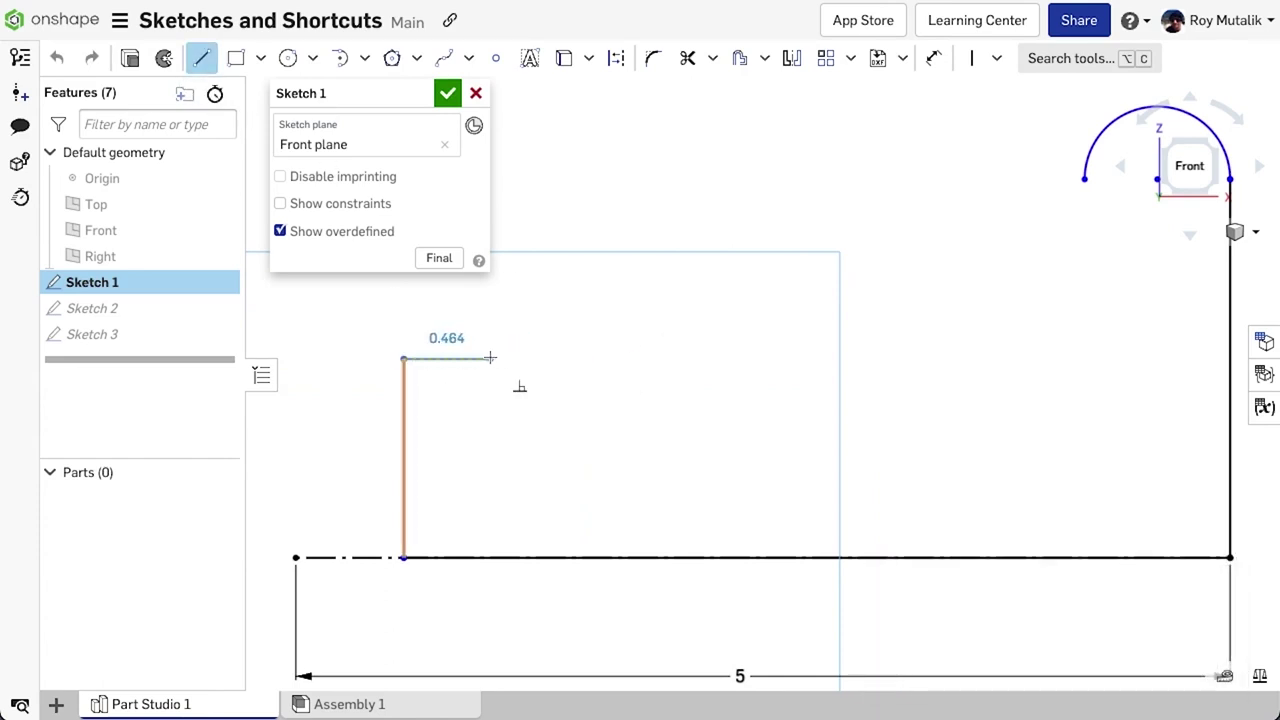
pyautogui.click(490, 358)
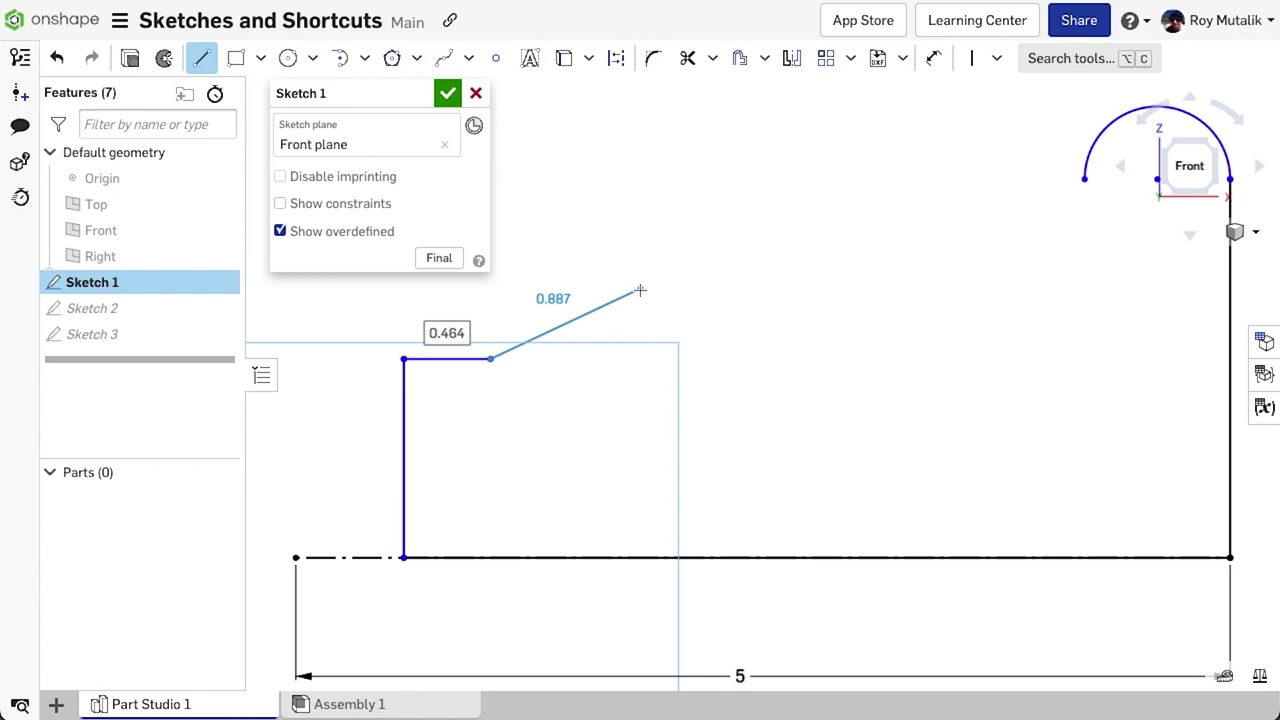
pyautogui.press('t')
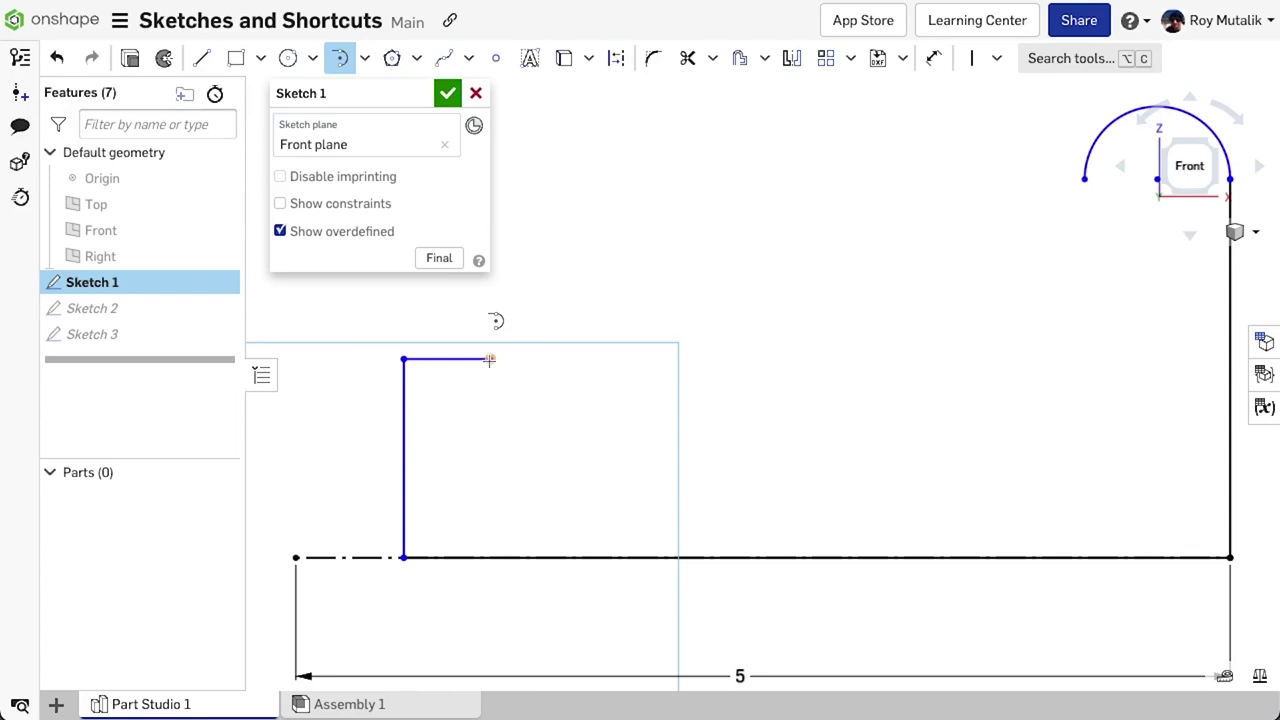
pyautogui.click(490, 420)
# Add a second, reversed tangent arc to complete the S-shaped notch
pyautogui.press('l')
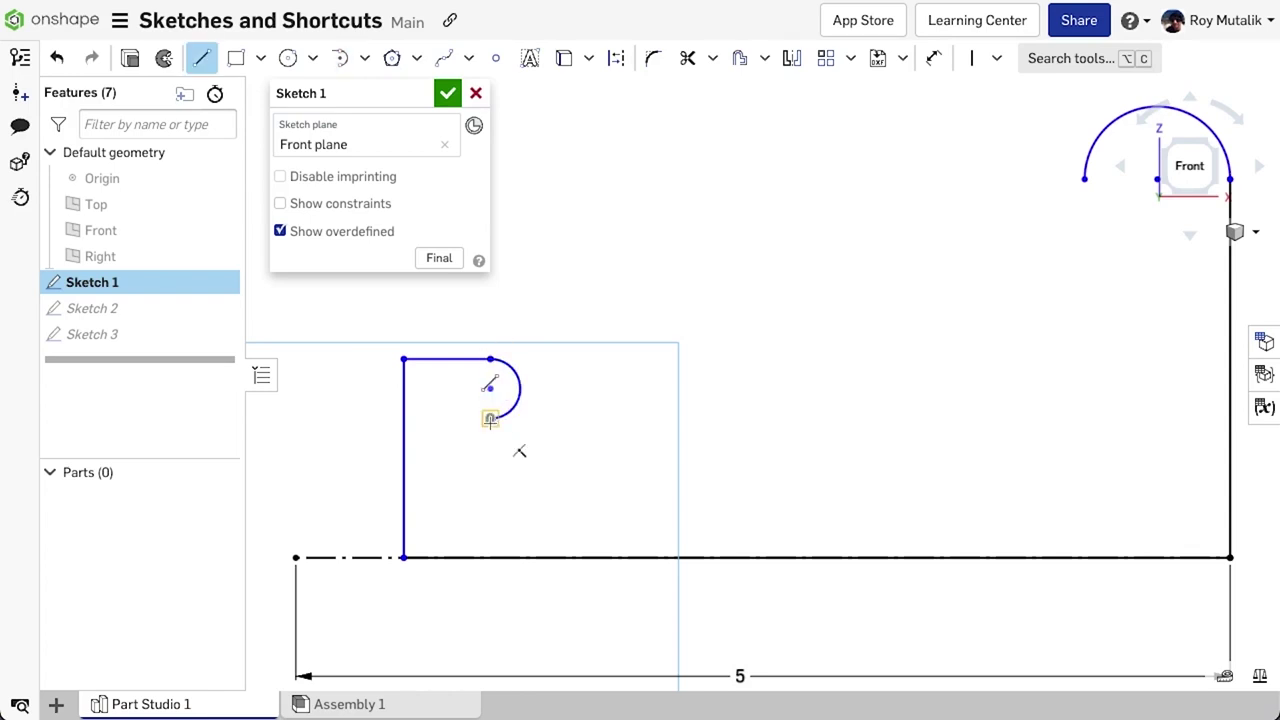
pyautogui.click(490, 420)
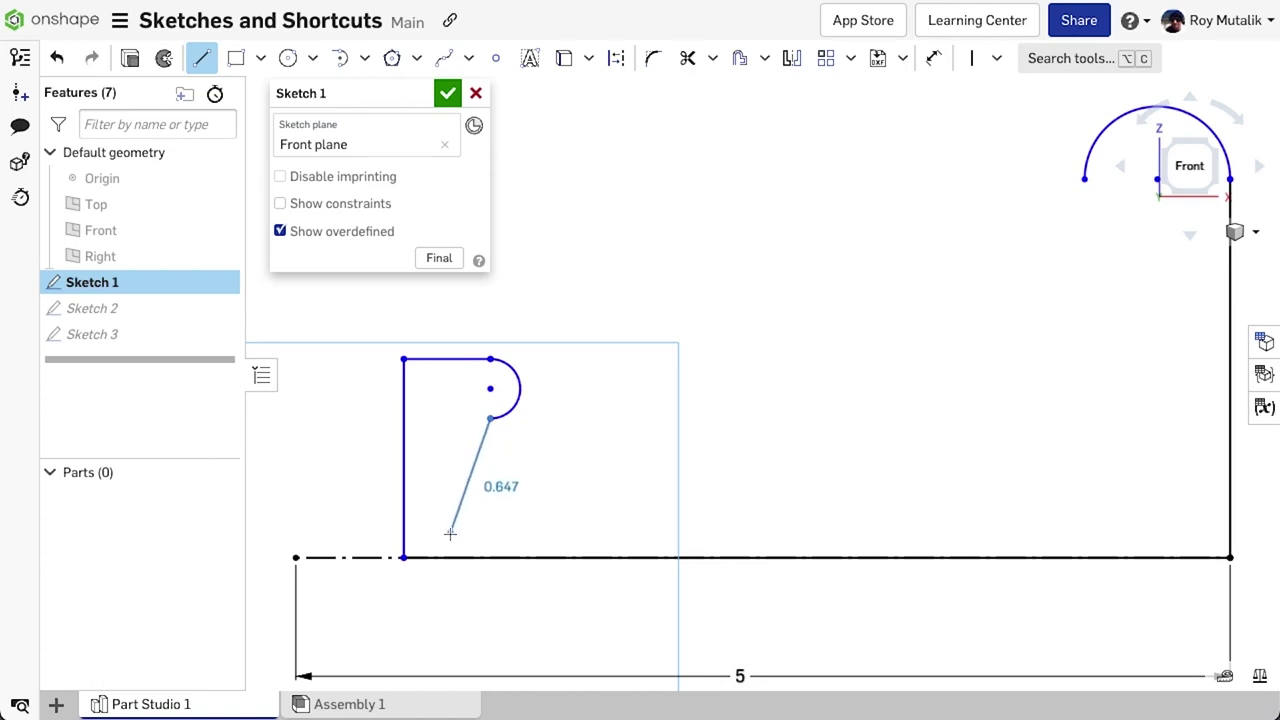
pyautogui.press('t')
pyautogui.click(490, 420)
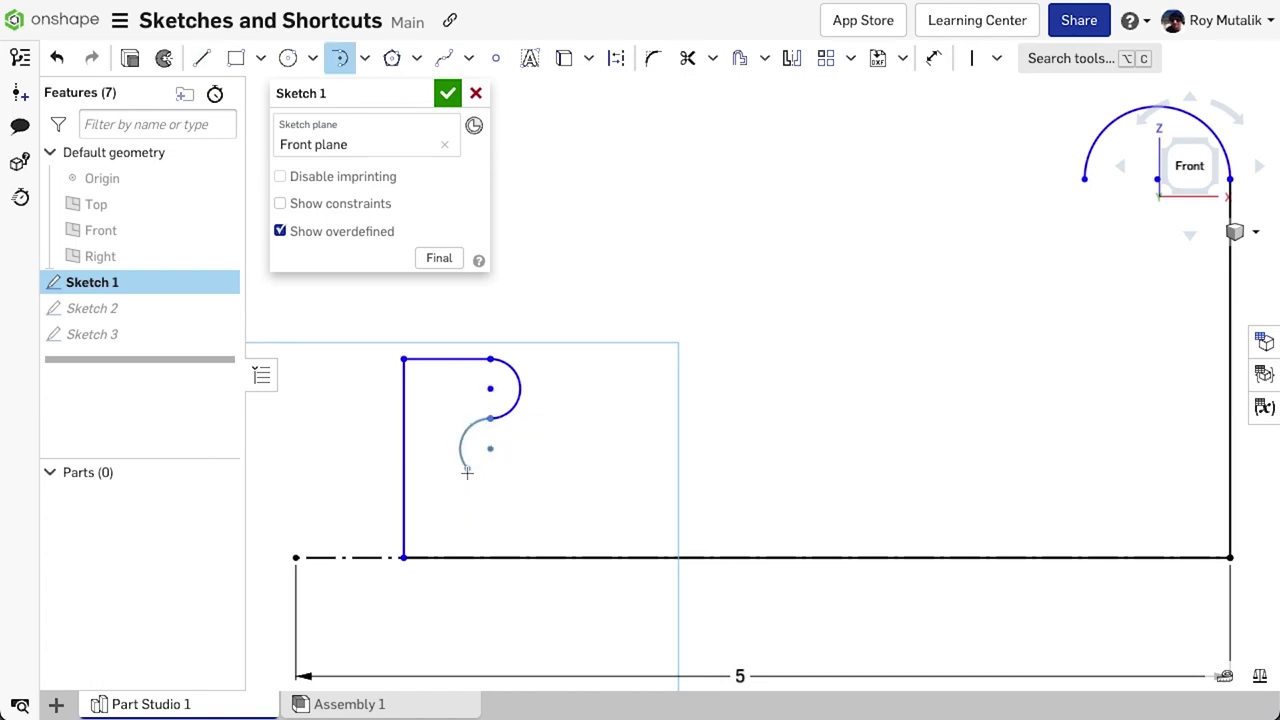
pyautogui.click(487, 480)
# Draw a 2.611 horizontal line, an upward tangent arc, and a 1.072 vertical line to the top arc
pyautogui.press('l')
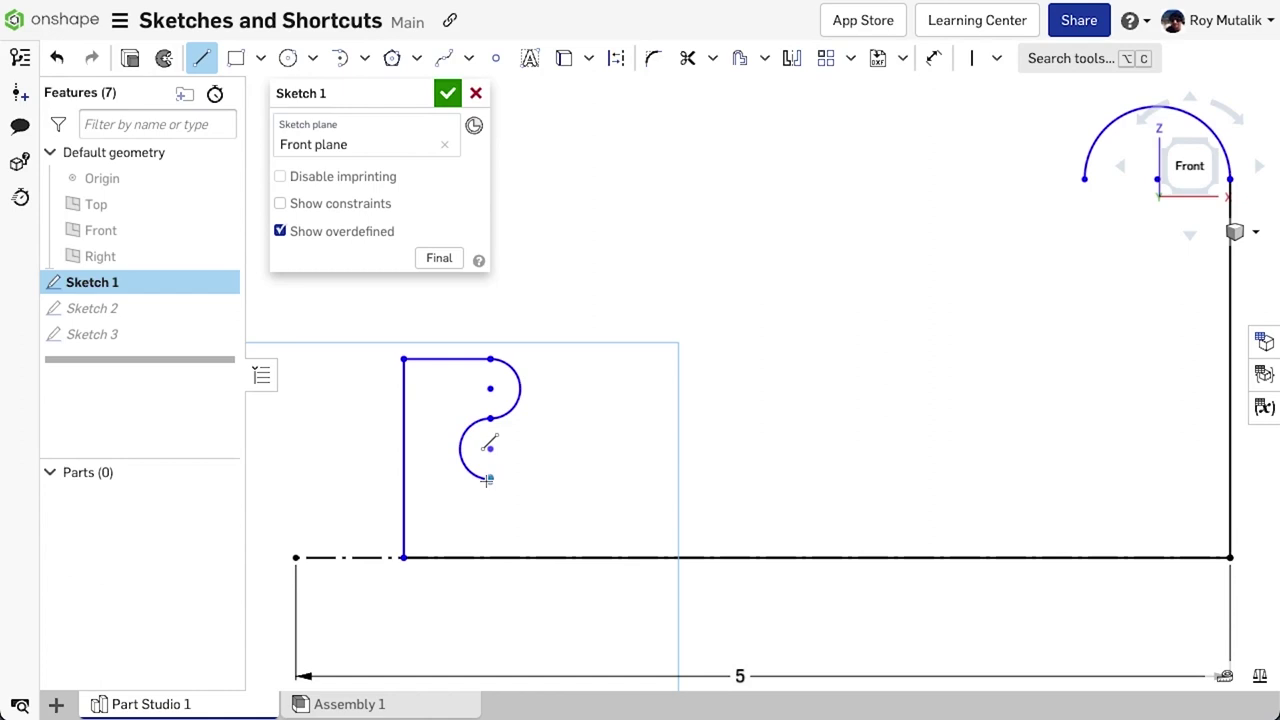
pyautogui.click(490, 478)
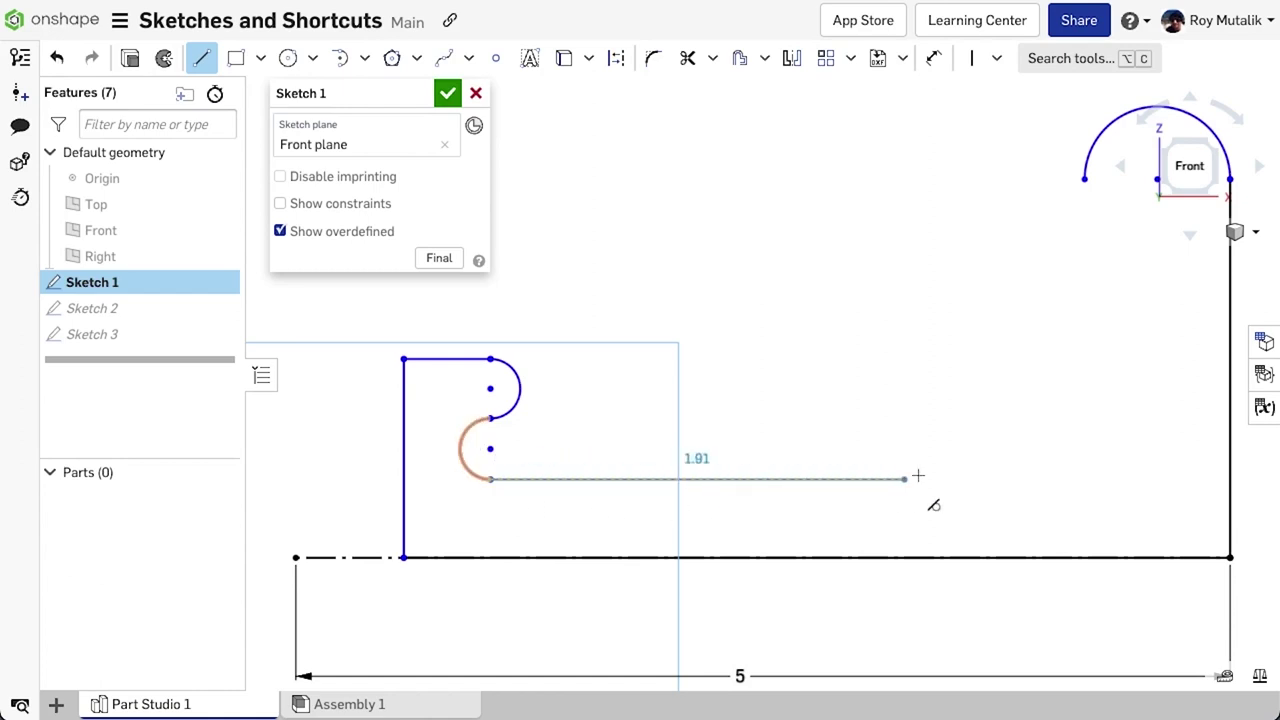
pyautogui.click(978, 479)
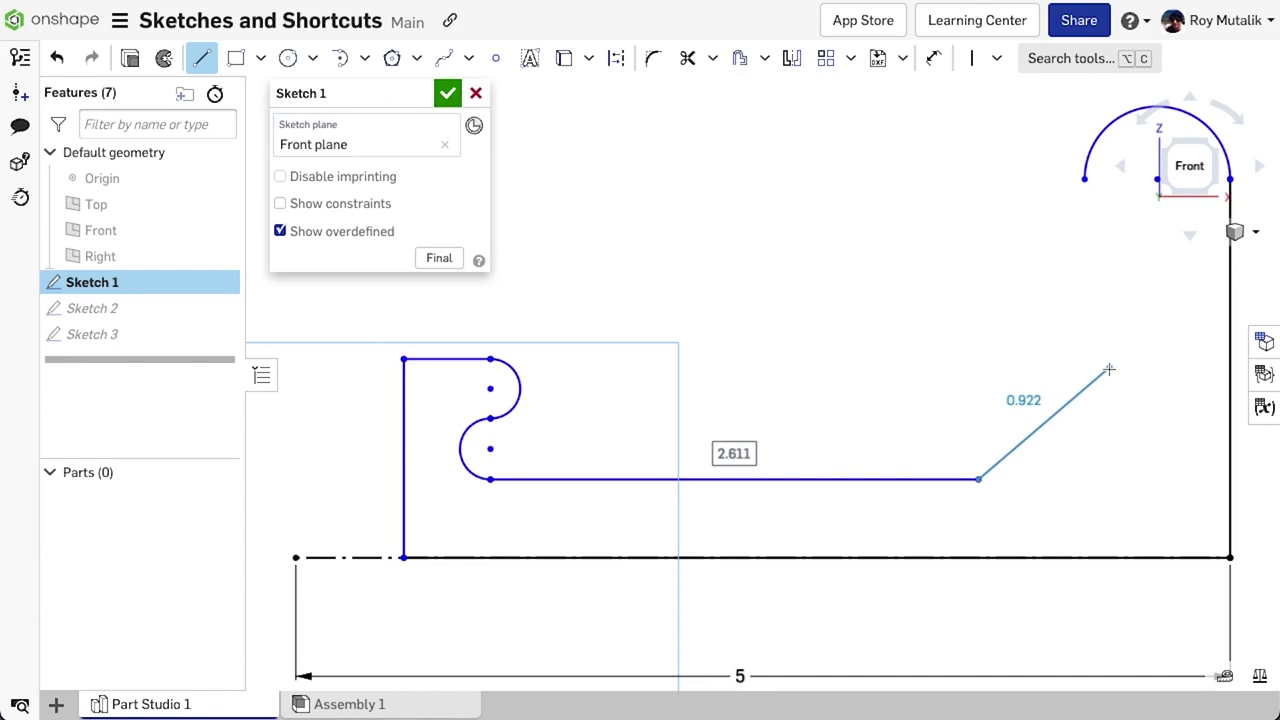
pyautogui.hotkey('shift', 'a')
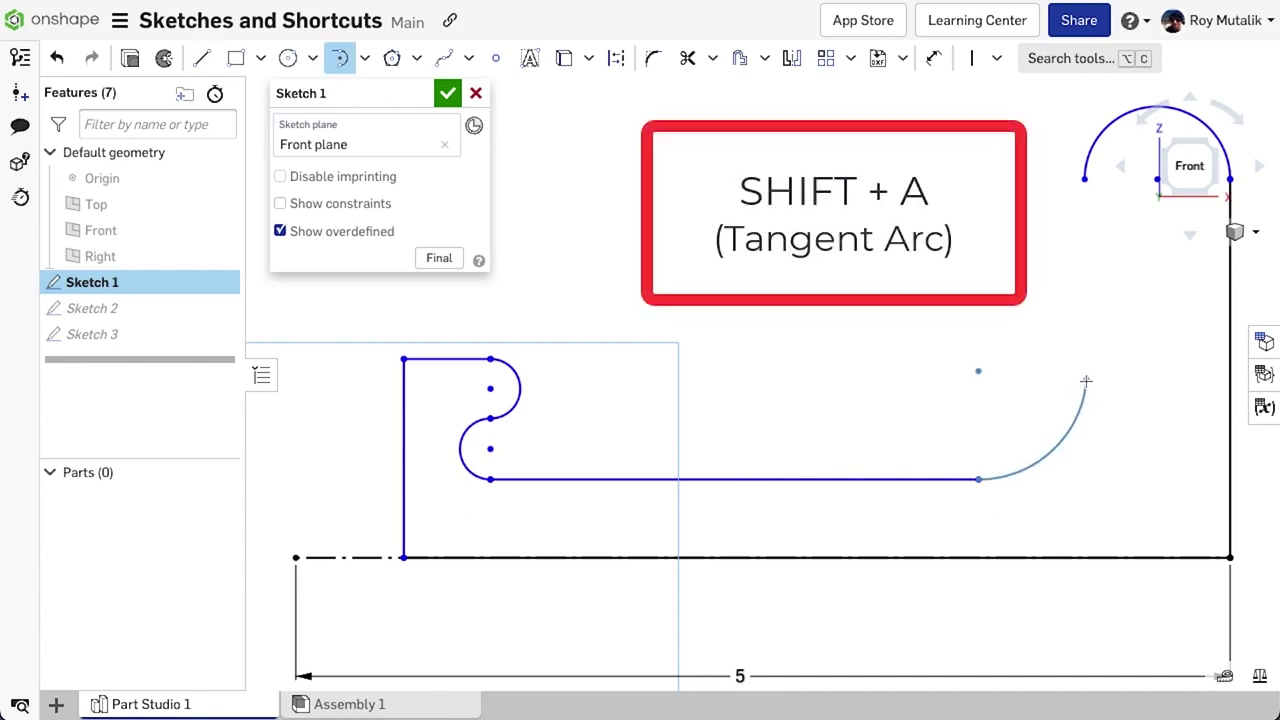
pyautogui.click(1086, 381)
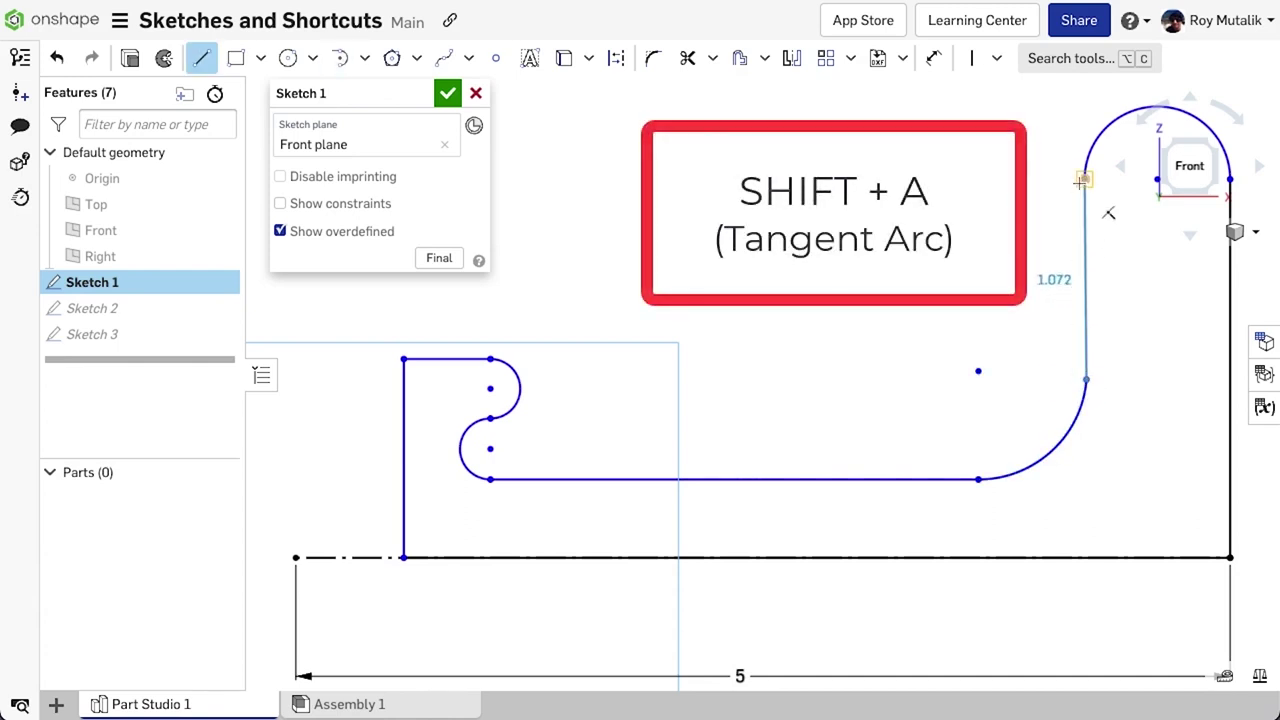
pyautogui.click(1085, 180)
pyautogui.scroll(-3, 818, 161)
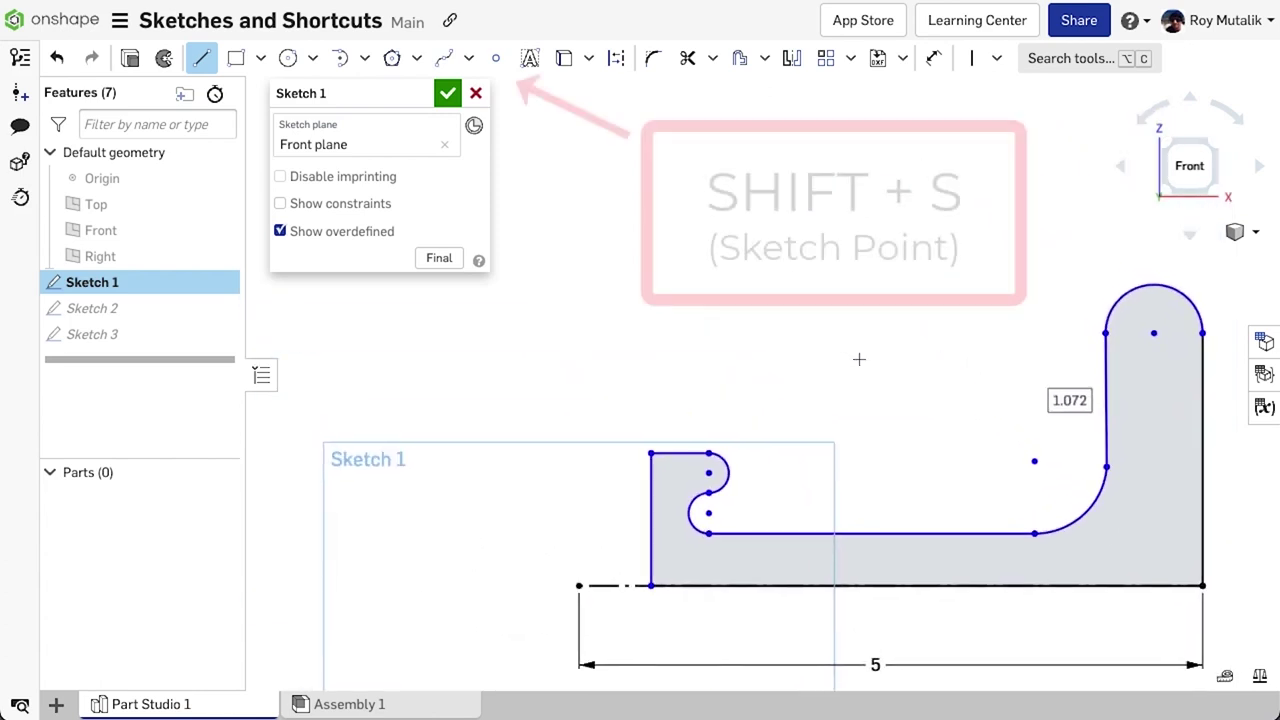
# Place a point above the origin, draw a vertical construction line down to the origin, and accept Sketch 1
pyautogui.hotkey('shift', 's')
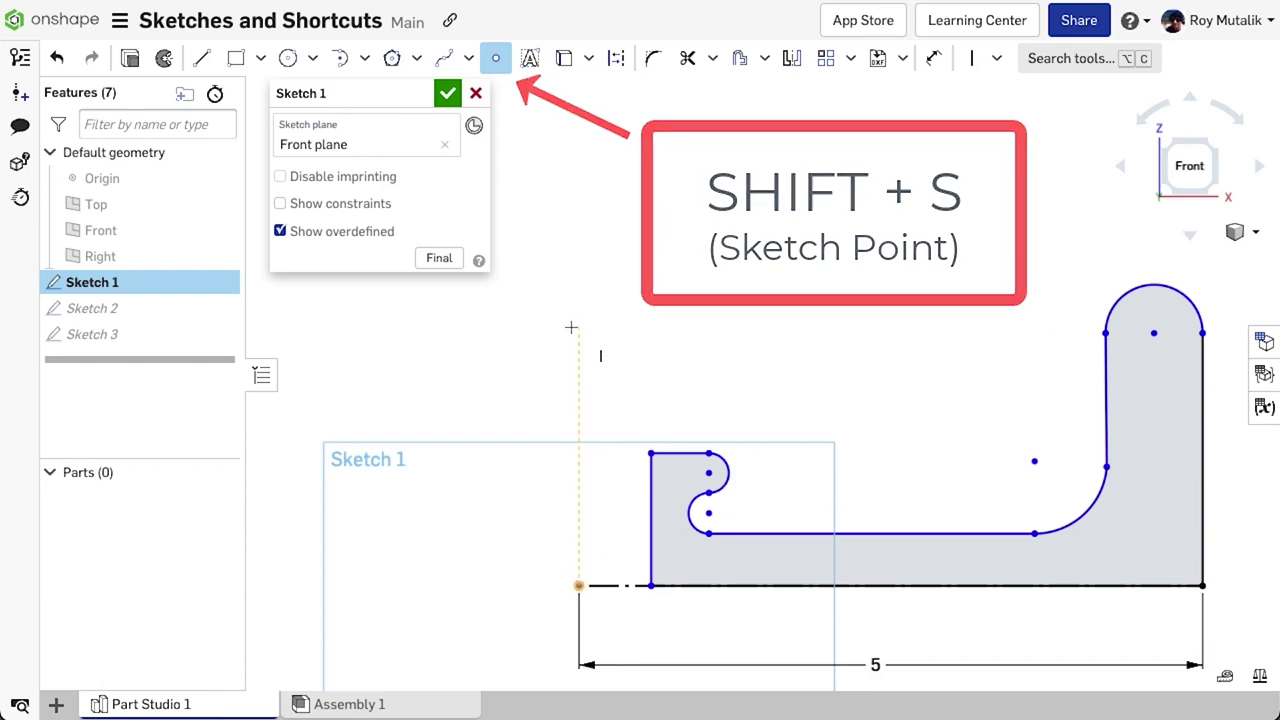
pyautogui.click(578, 262)
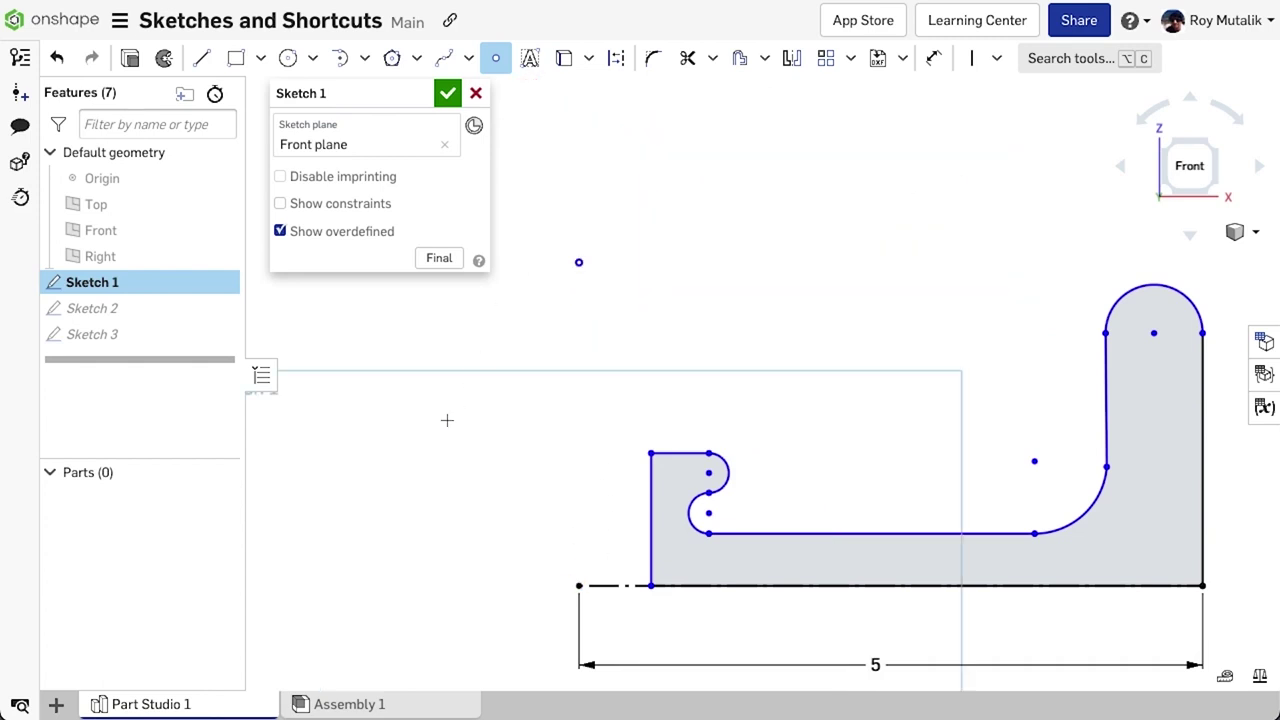
pyautogui.press('l')
pyautogui.press('q')
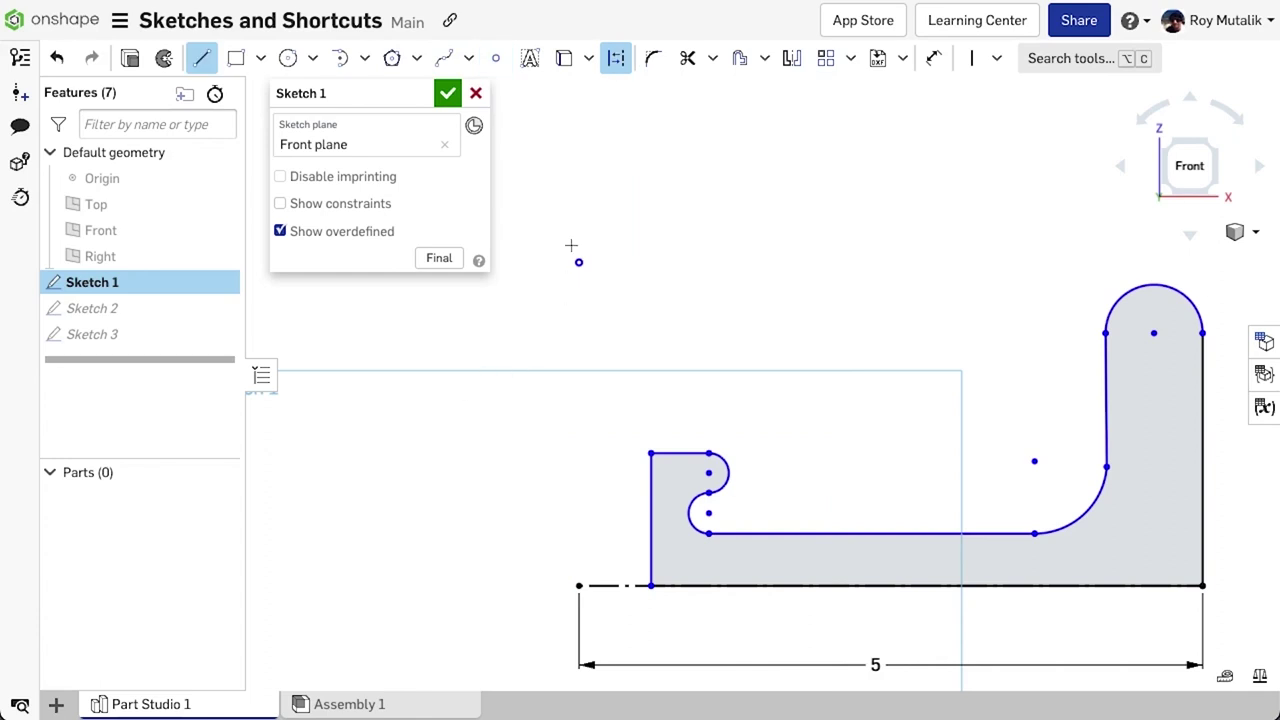
pyautogui.click(578, 262)
pyautogui.click(578, 585)
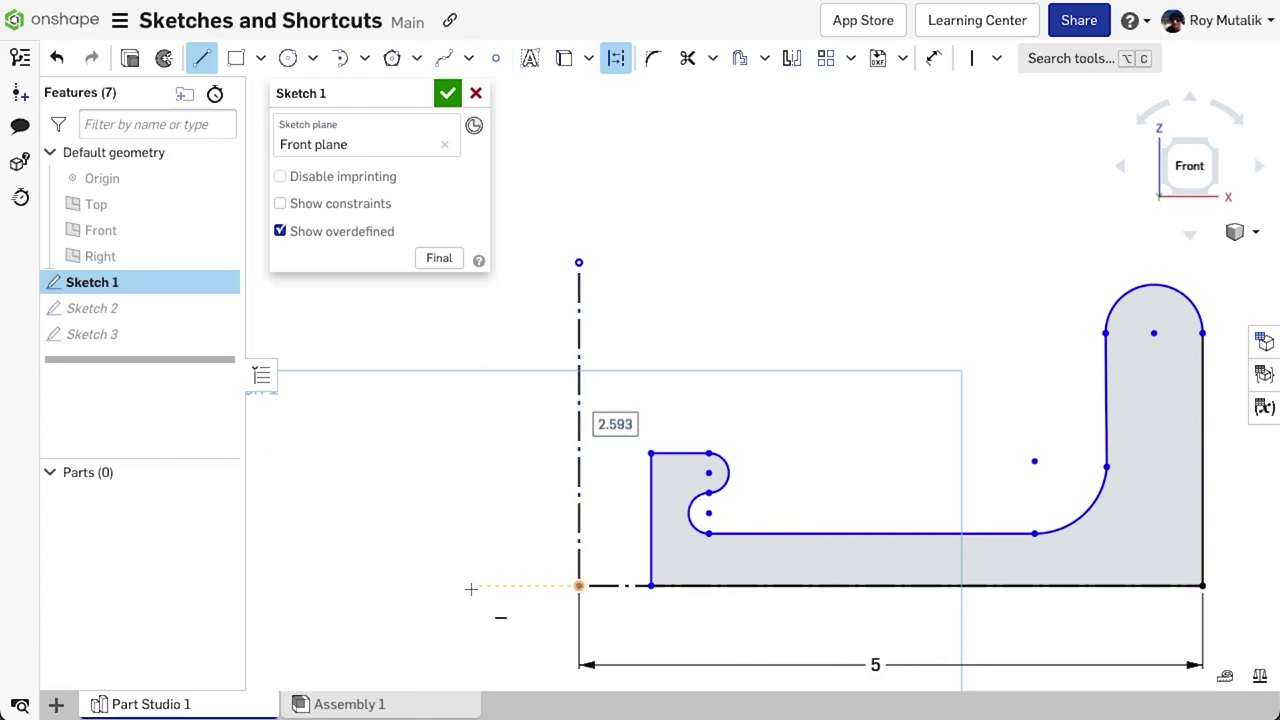
pyautogui.click(443, 91)
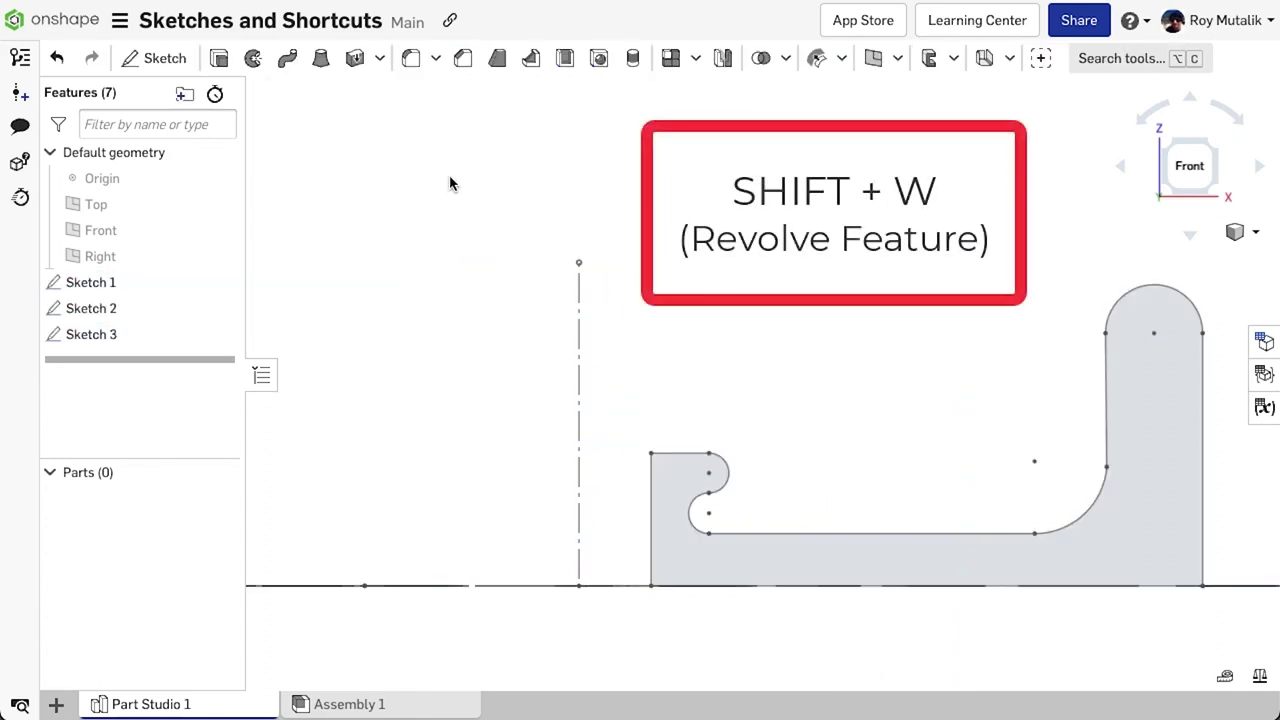
# Revolve the Sketch 1 profile a full turn around the vertical construction line into Part 1 and fit the view
pyautogui.hotkey('shift', 'w')
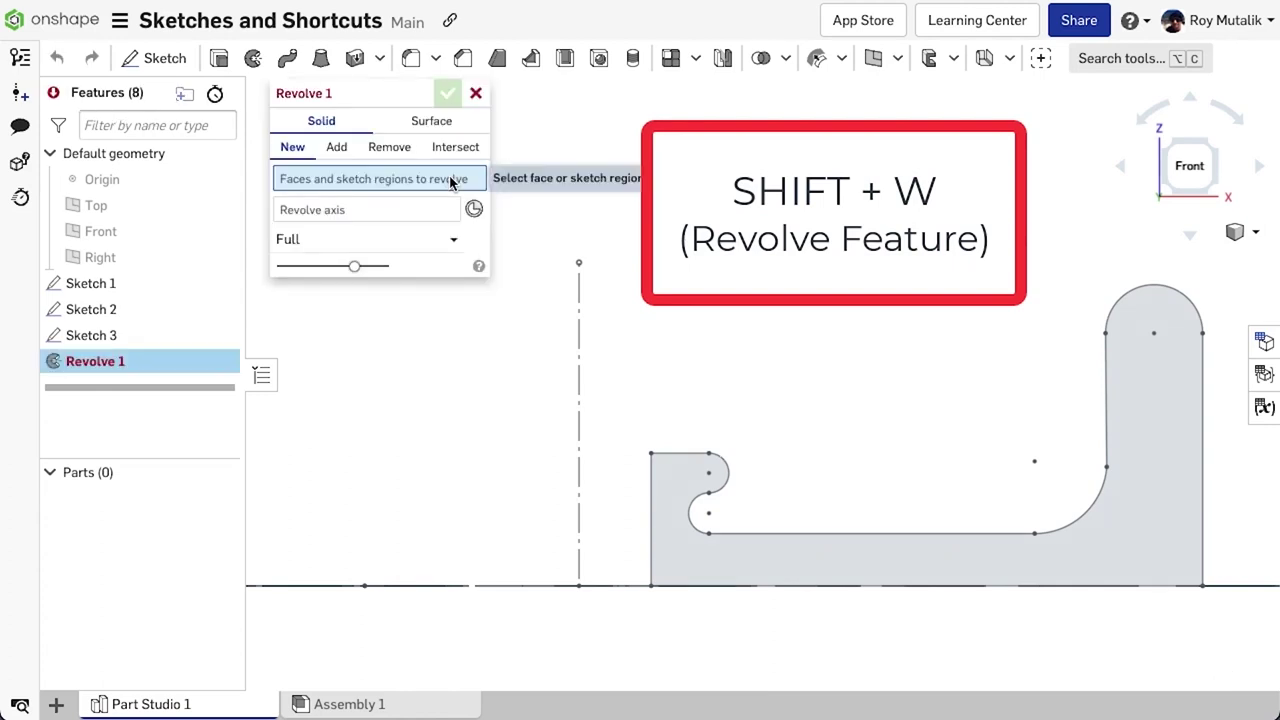
pyautogui.click(735, 561)
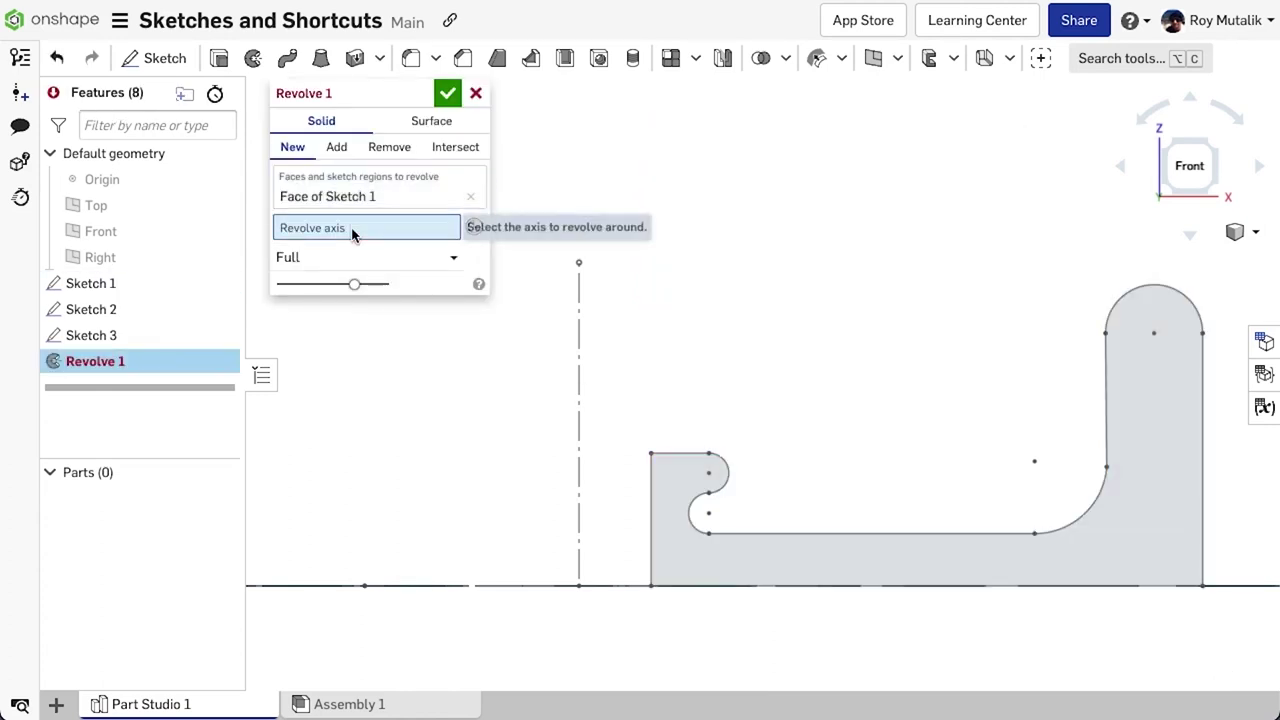
pyautogui.click(579, 368)
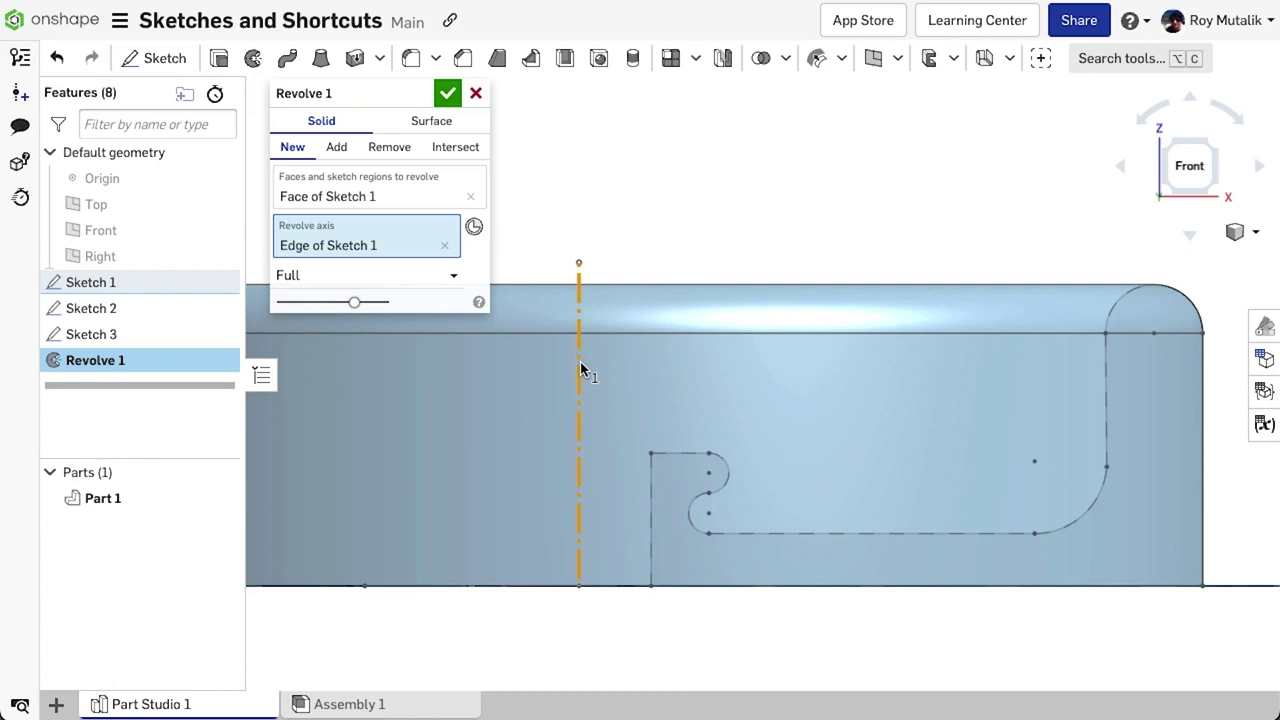
pyautogui.click(447, 95)
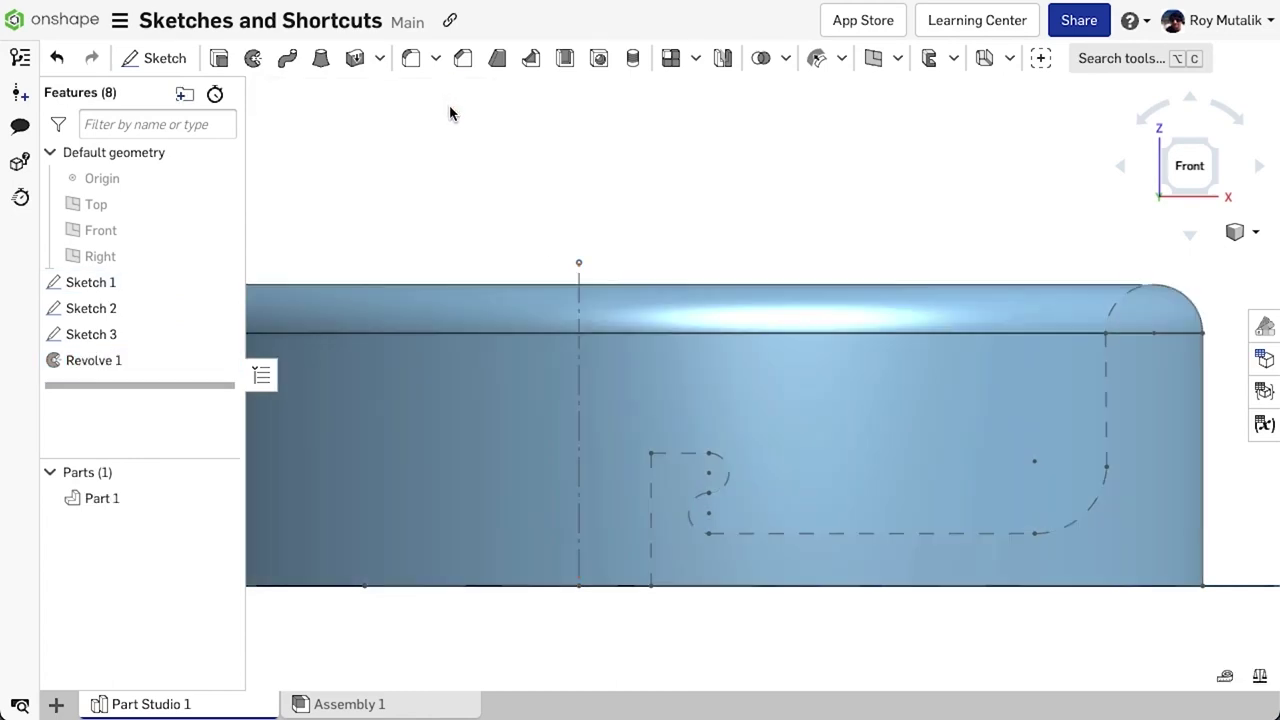
pyautogui.press('f')
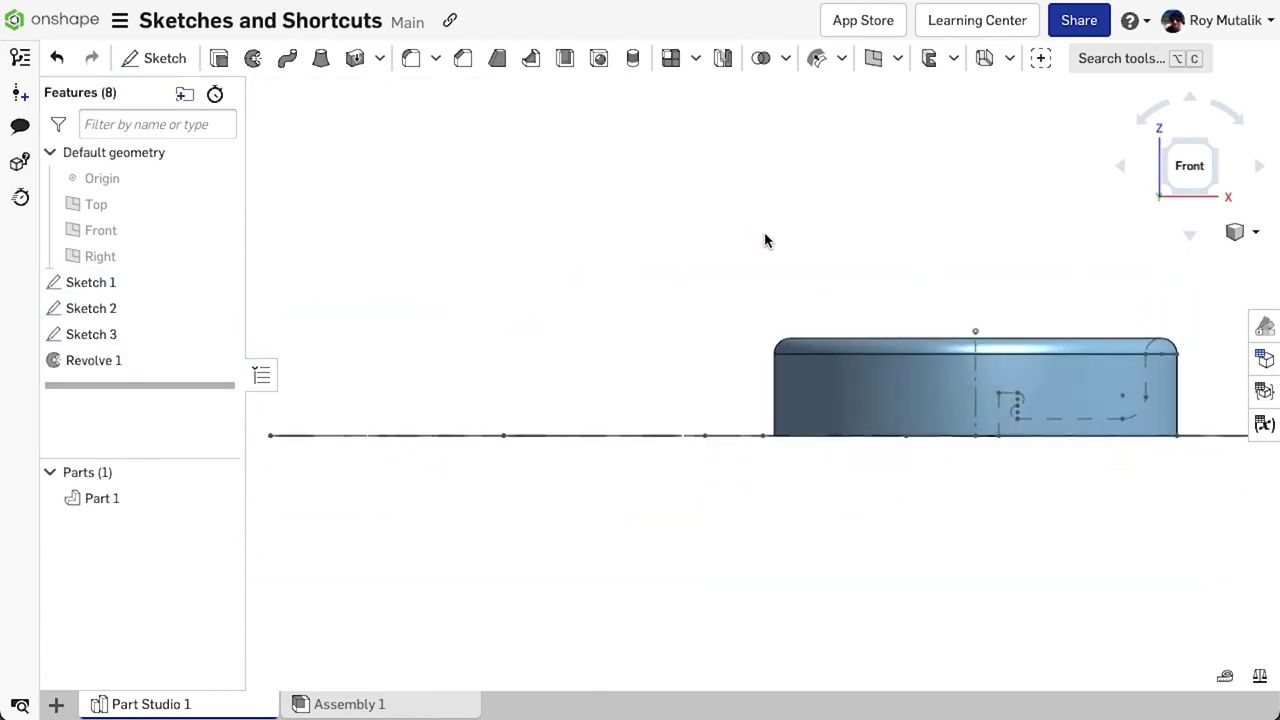
# Tilt the view into the dish and toggle sketch visibility with Shift+H, ending with all sketches hidden
pyautogui.moveTo(763, 232); pyautogui.dragTo(760, 351, button='right')
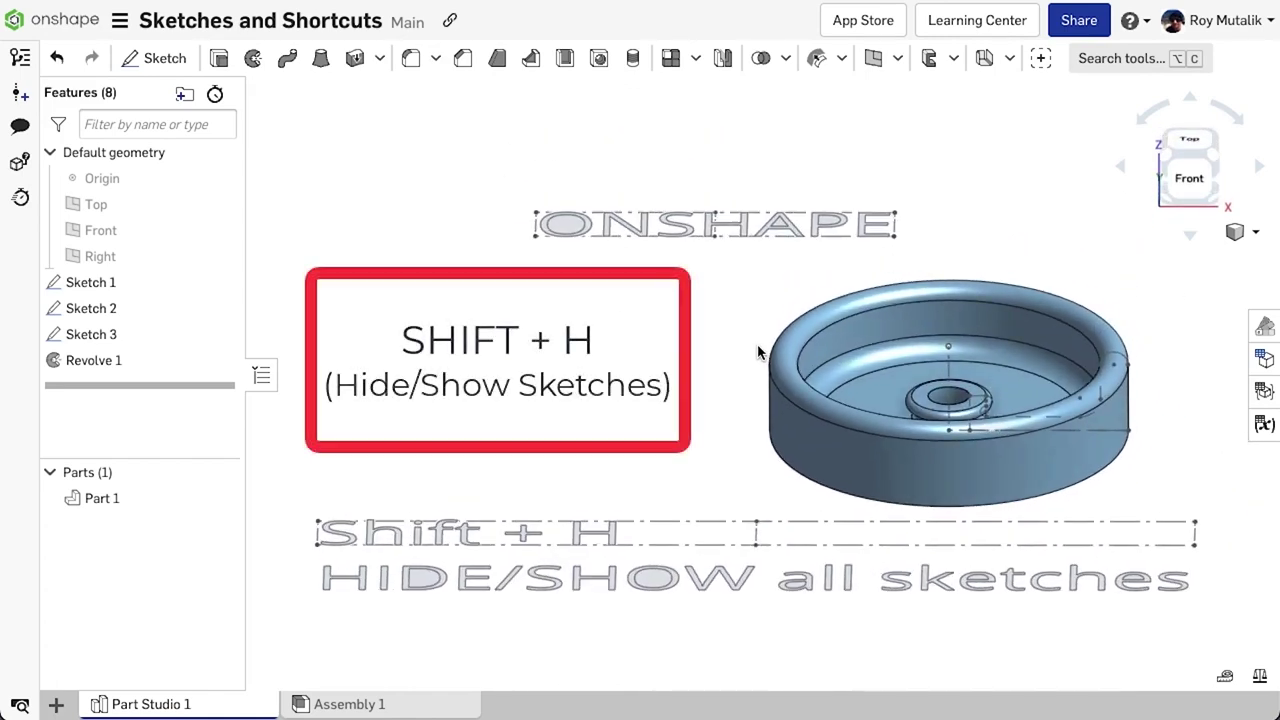
pyautogui.hotkey('shift', 'h')
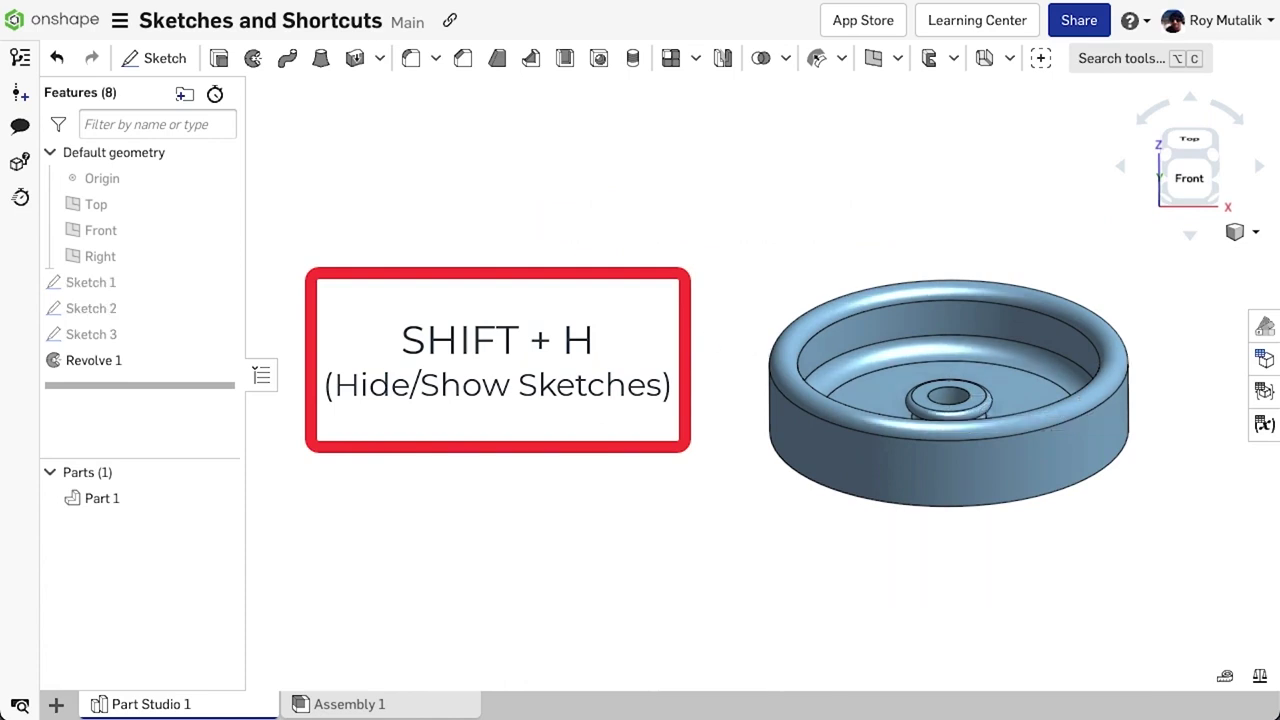
pyautogui.hotkey('shift', 'h')
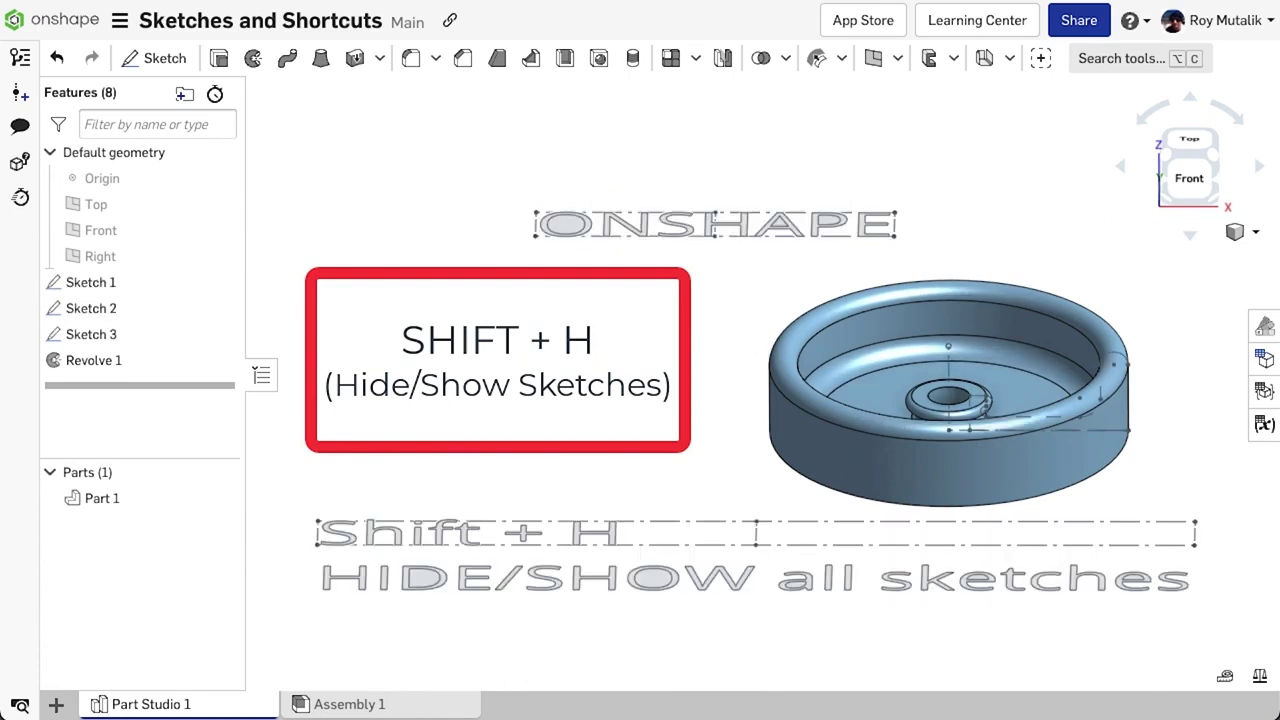
pyautogui.hotkey('shift', 'h')
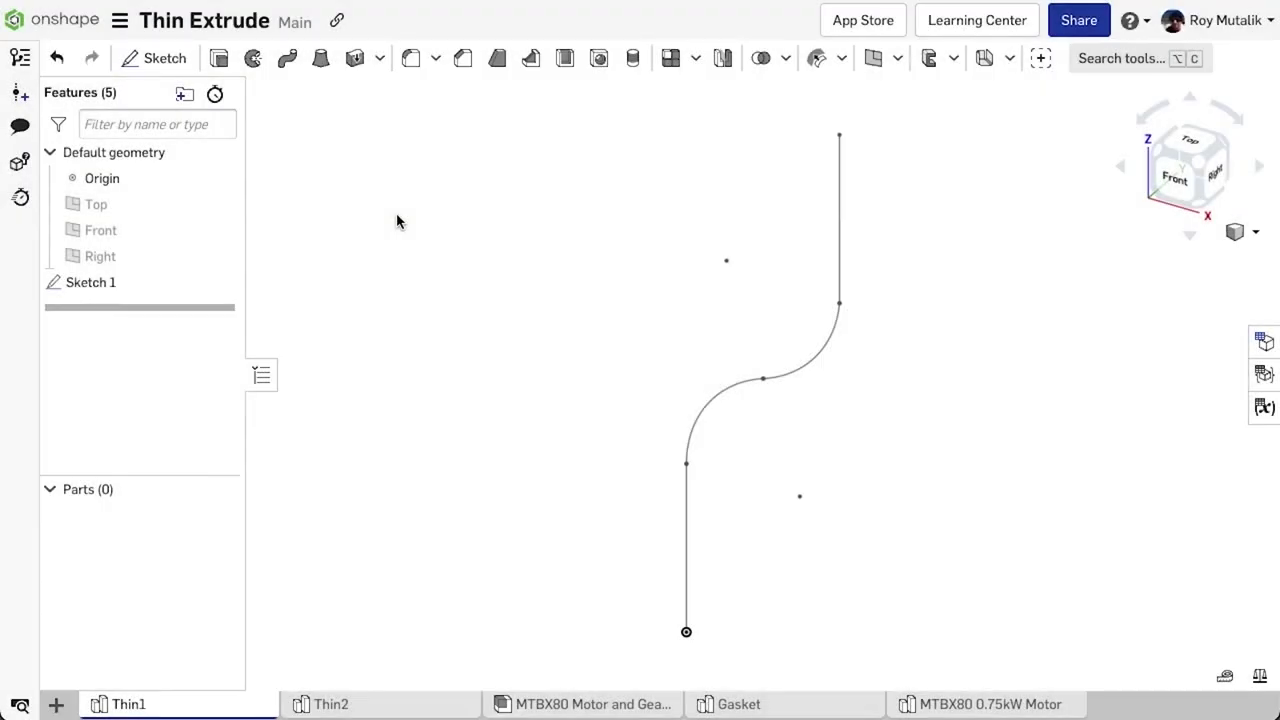
# Start a thin extrude of the Sketch 1 S-curve, flipping the wall side and back
pyautogui.click(218, 57)
pyautogui.click(497, 210)
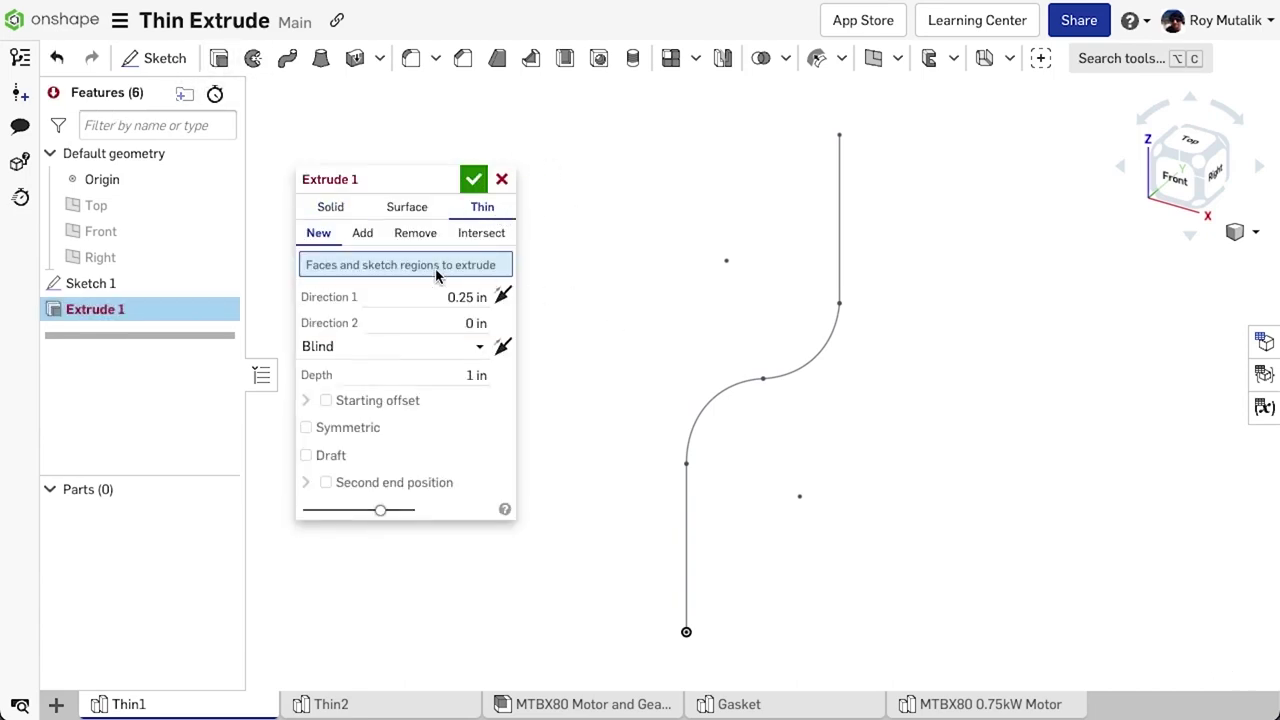
pyautogui.click(90, 283)
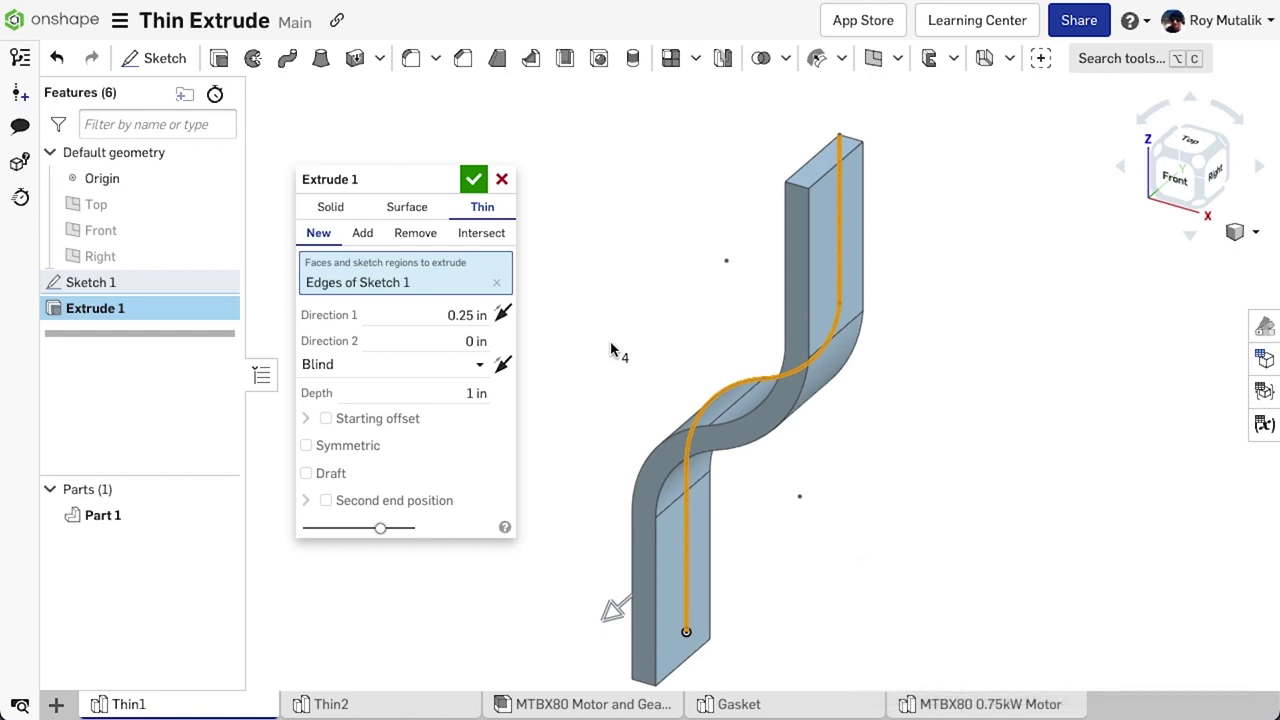
pyautogui.click(502, 313)
pyautogui.click(502, 313)
# Set Direction 2 thickness to 0.1 in, keep Blind, make it symmetric, confirm, and go to Thin2
pyautogui.click(462, 337)
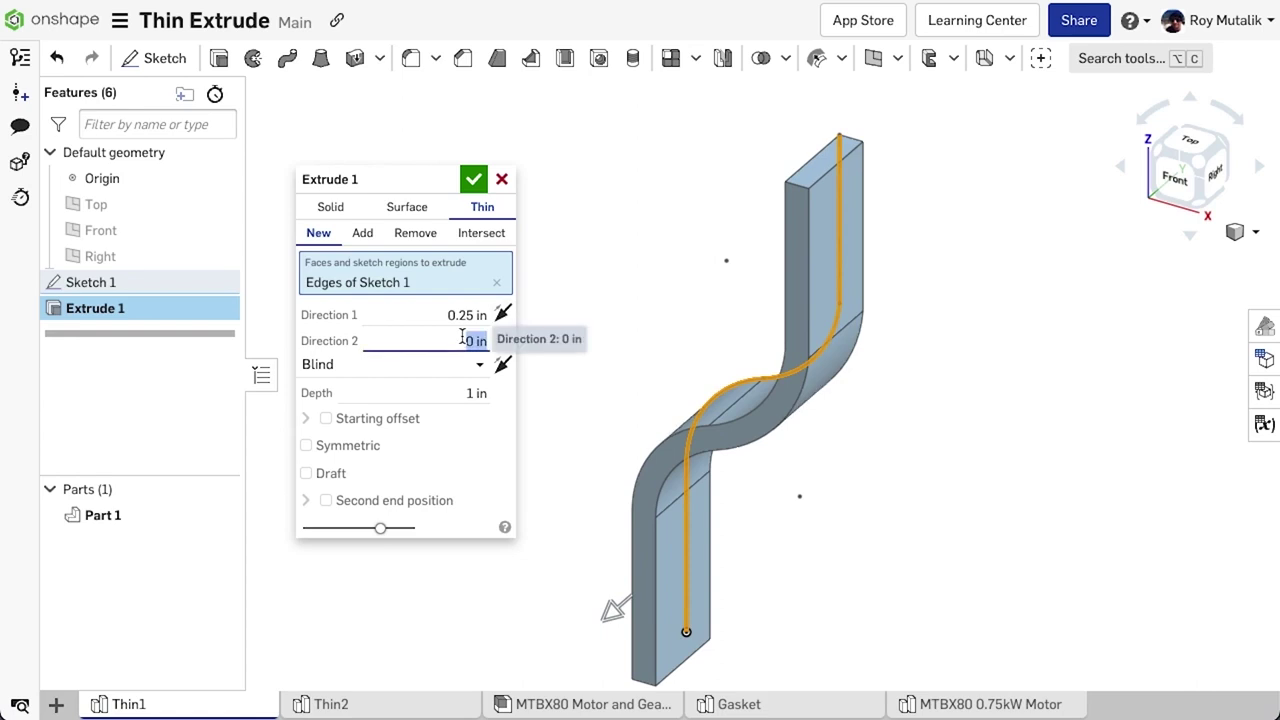
pyautogui.write('0.1')
pyautogui.press('Return')
pyautogui.click(530, 341)
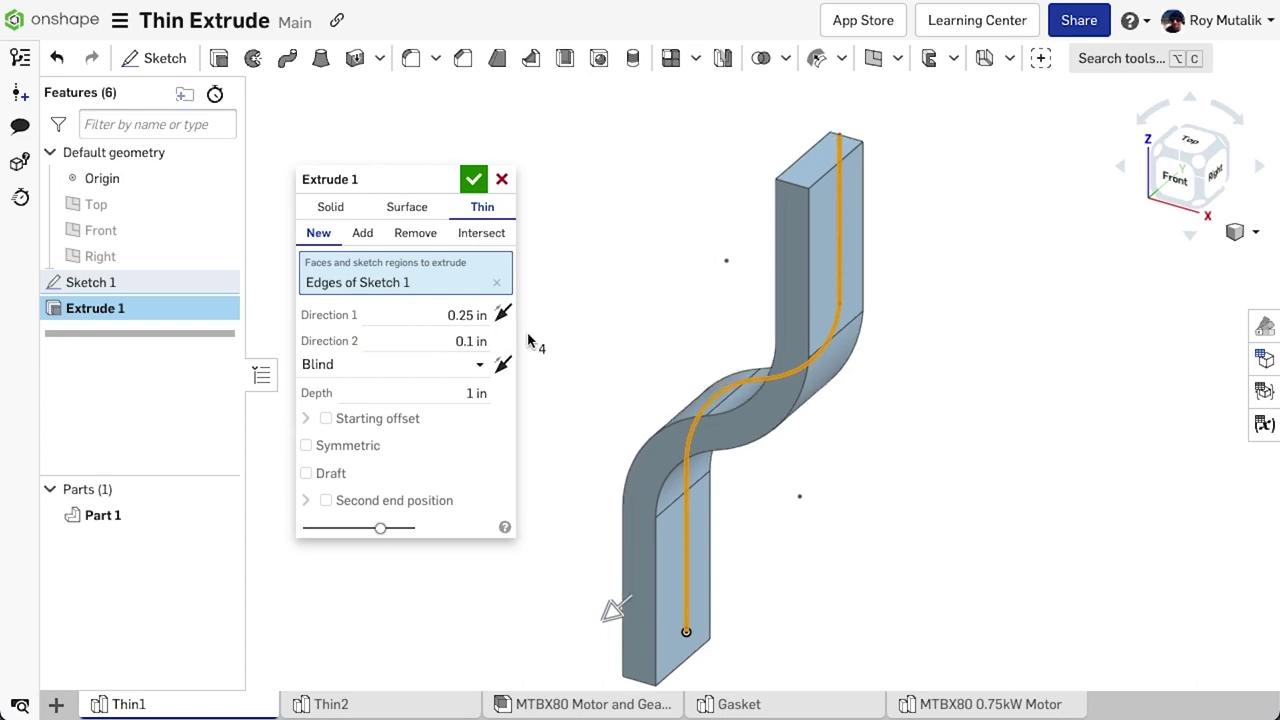
pyautogui.click(458, 366)
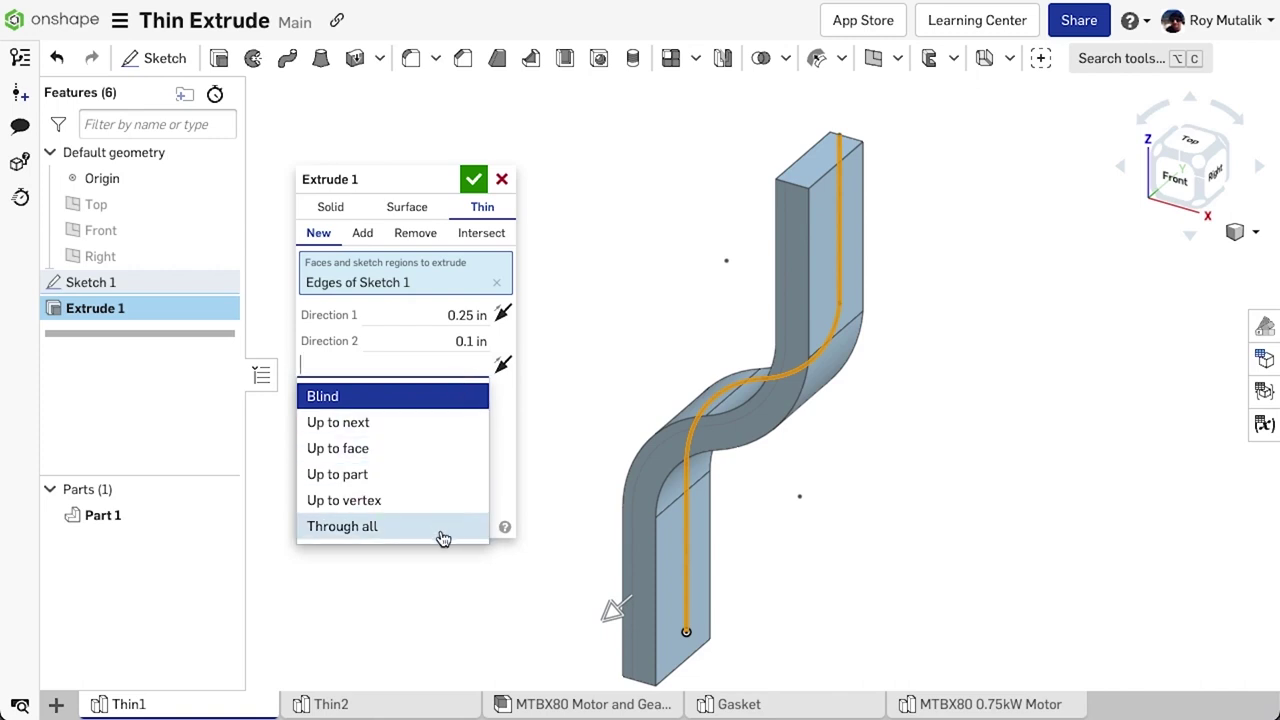
pyautogui.click(628, 347)
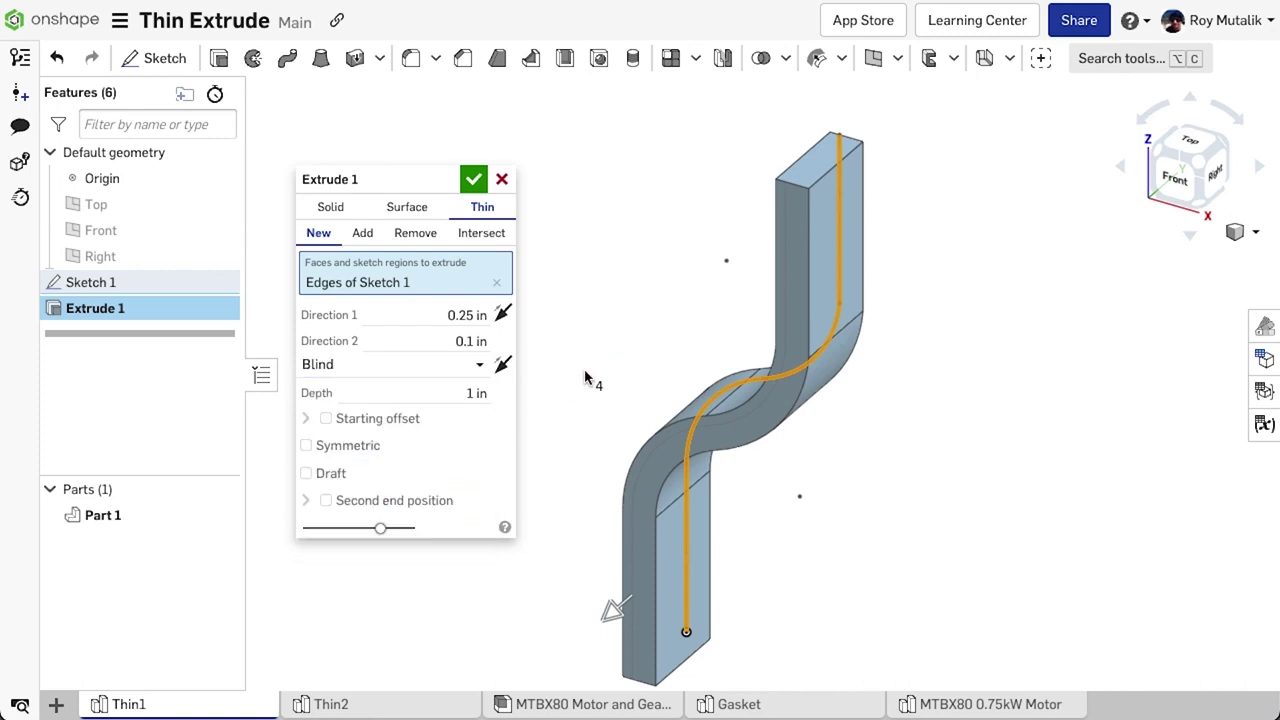
pyautogui.click(364, 455)
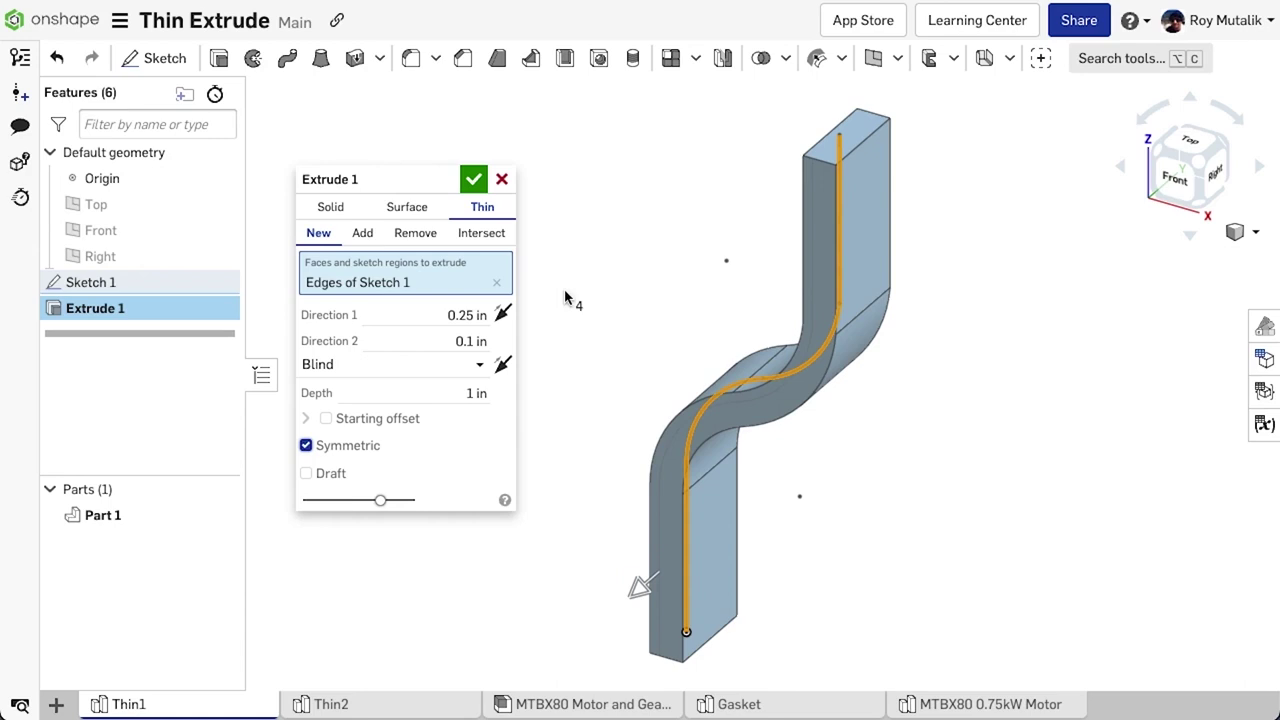
pyautogui.click(474, 179)
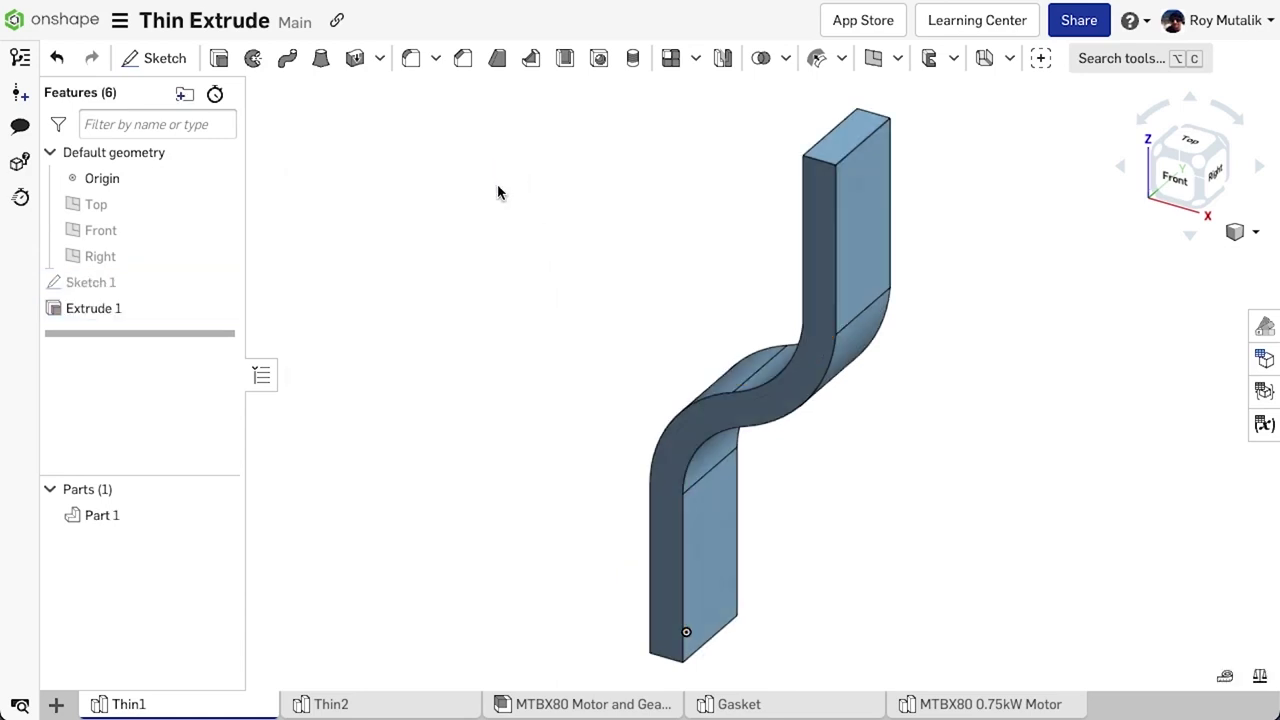
pyautogui.click(429, 705)
# Thin-extrude three Sketch 3 edges into a curved wall inside the hexagonal tray
pyautogui.click(219, 60)
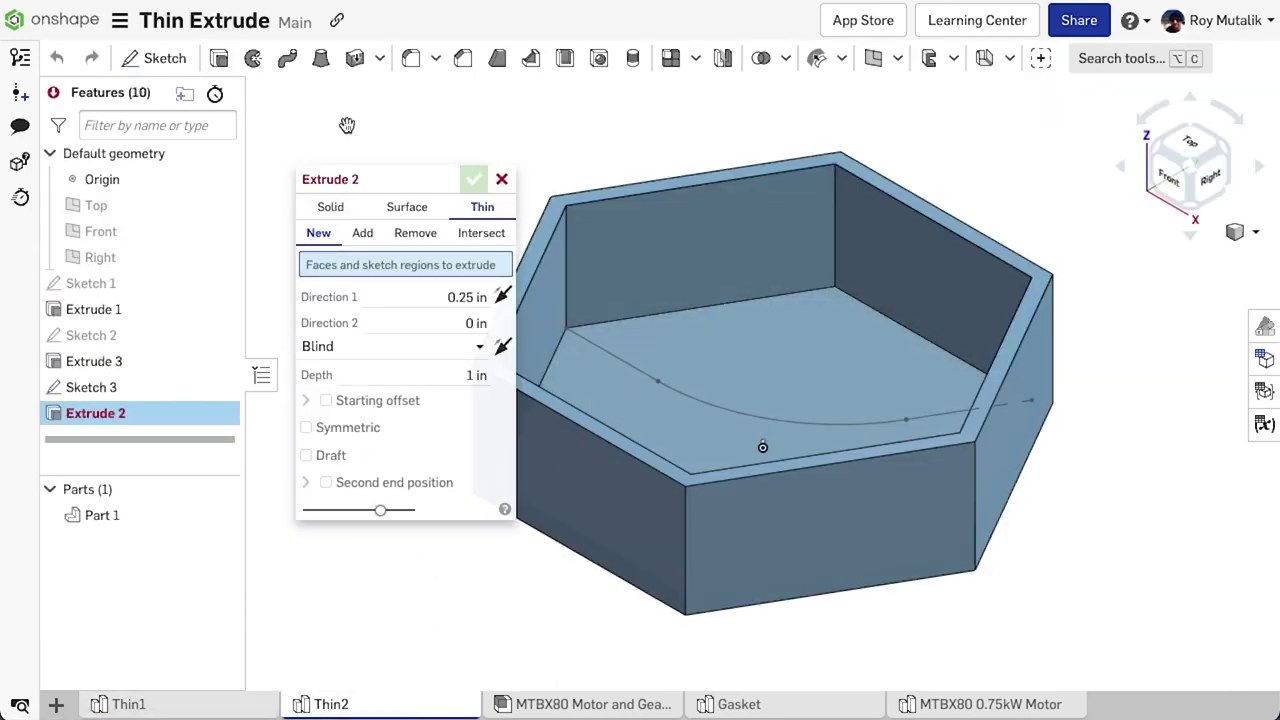
pyautogui.click(663, 390)
pyautogui.click(724, 402)
pyautogui.click(945, 412)
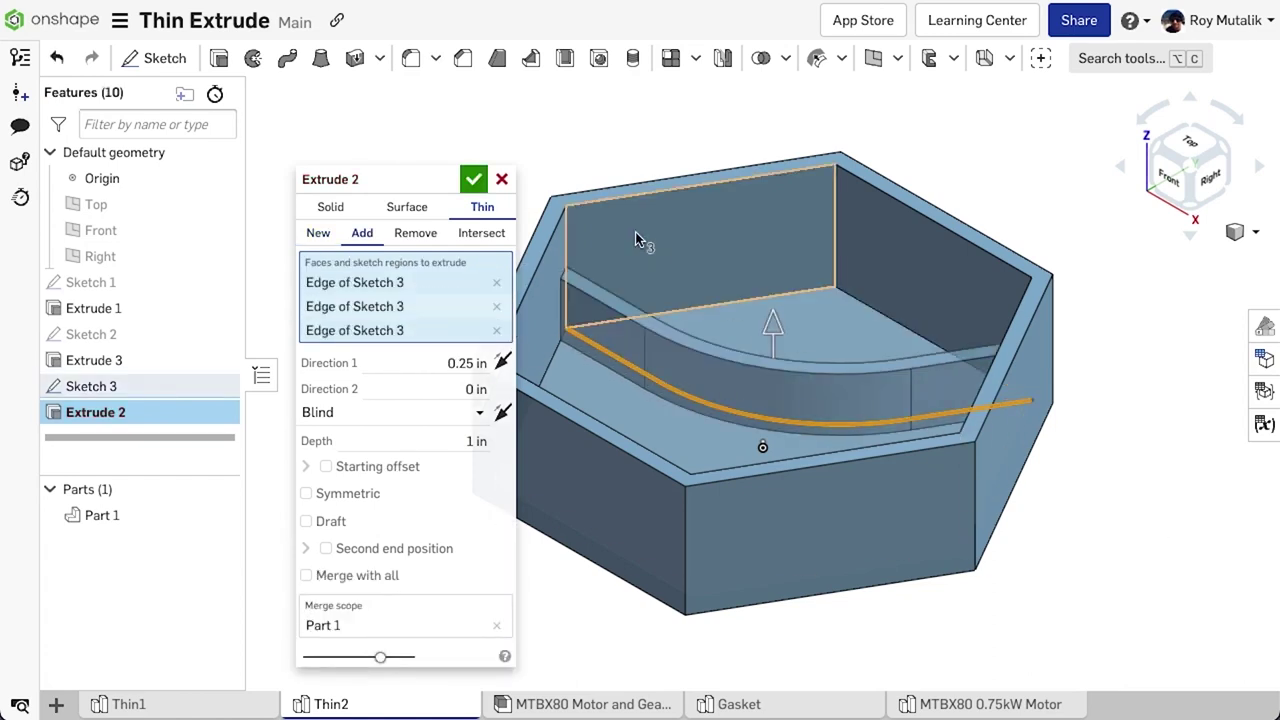
pyautogui.click(474, 179)
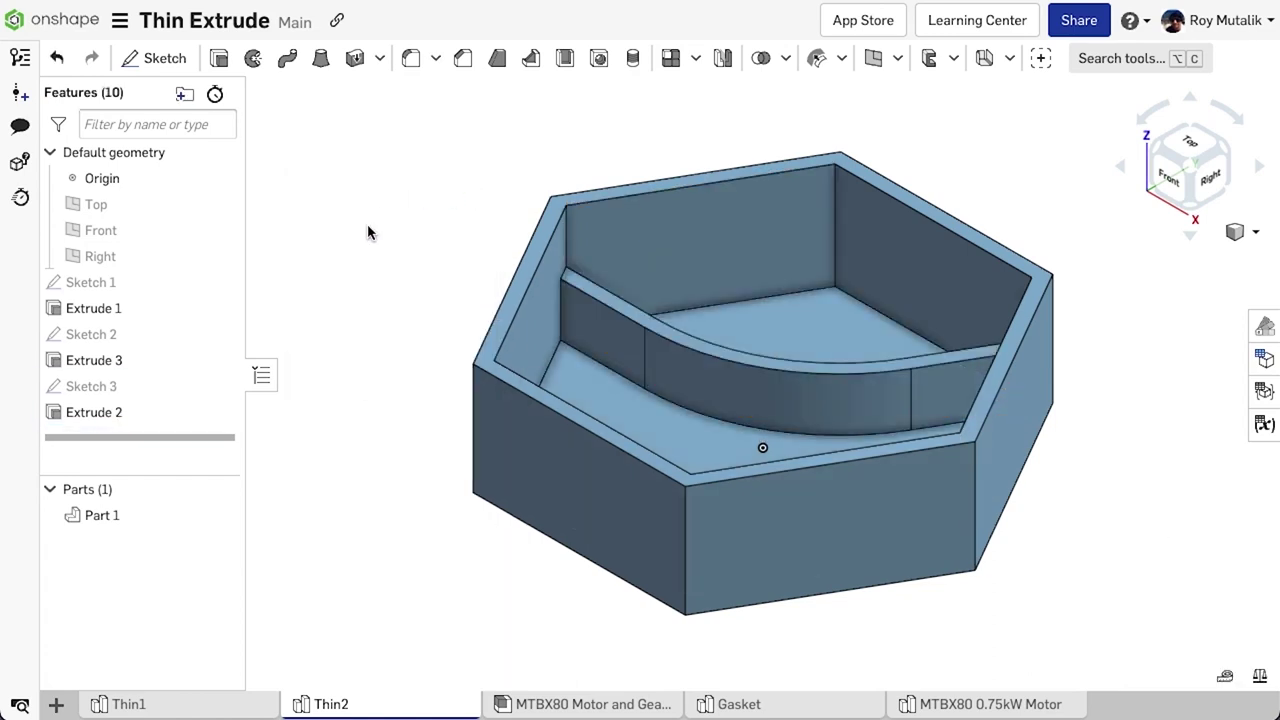
# From the bottom view, thin-extrude the hexagonal base face 4.36 in deep with the wall flipped
pyautogui.hotkey('shift', '6')
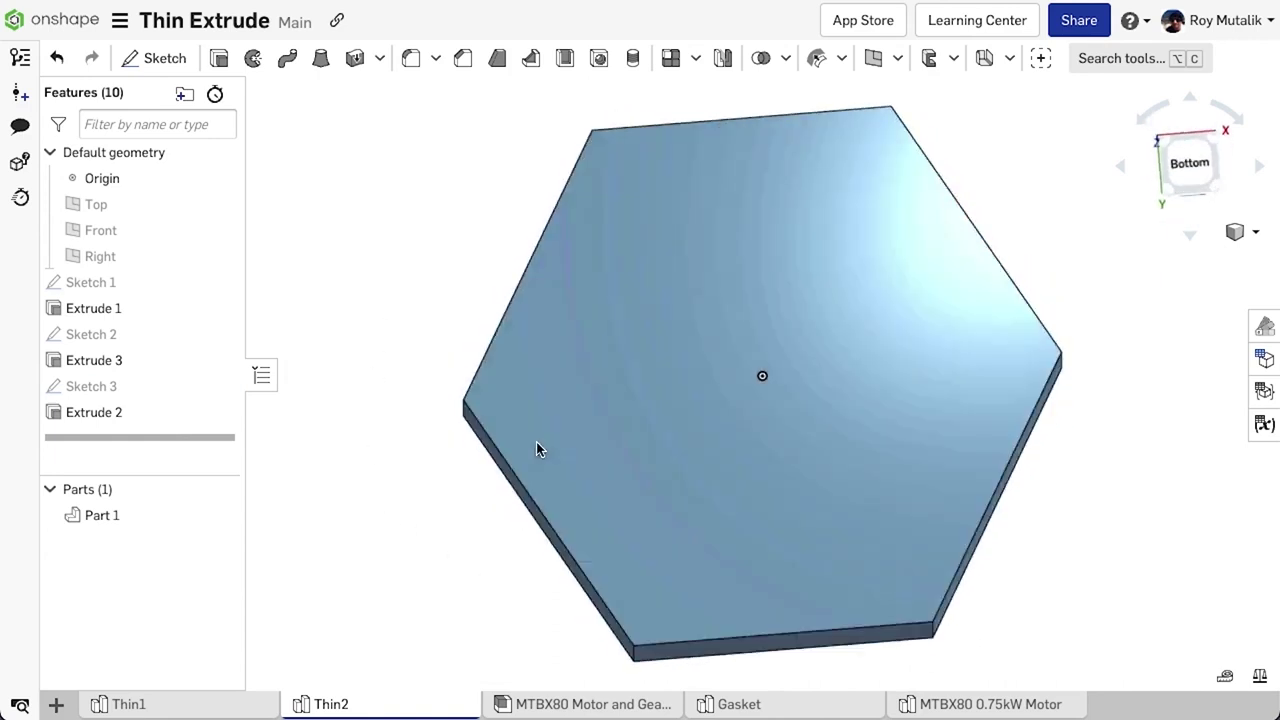
pyautogui.click(220, 59)
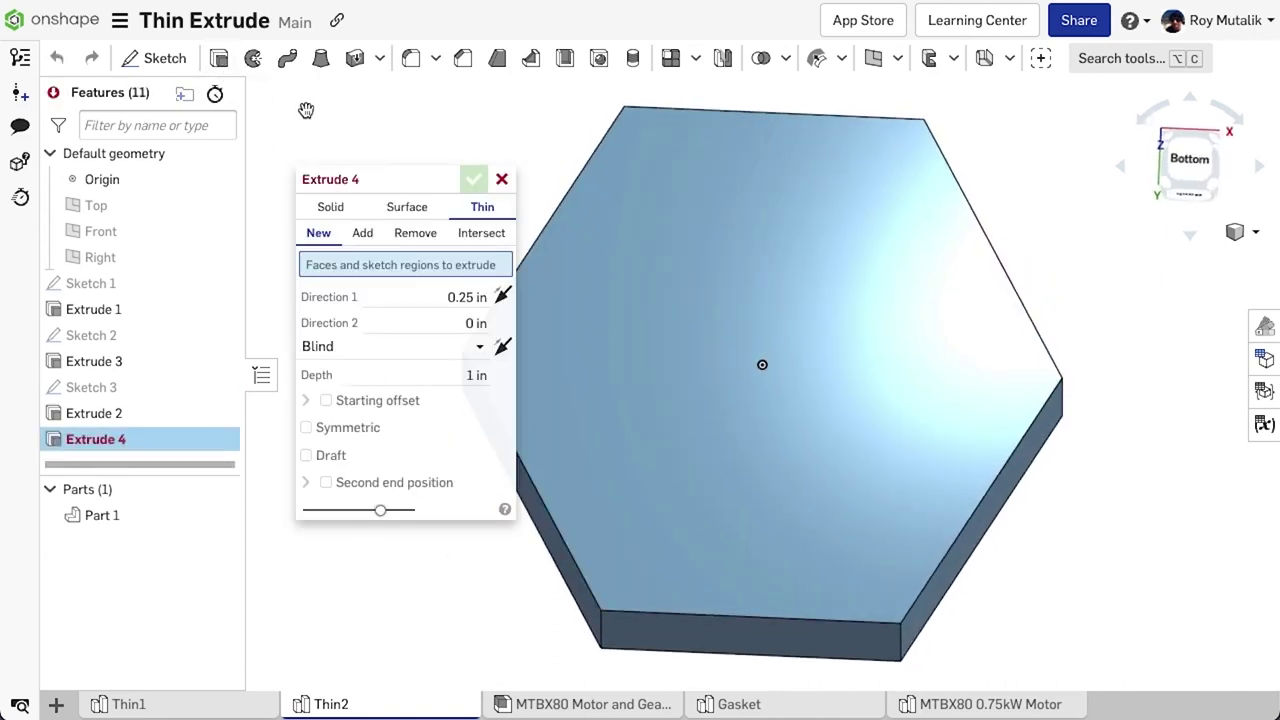
pyautogui.click(775, 289)
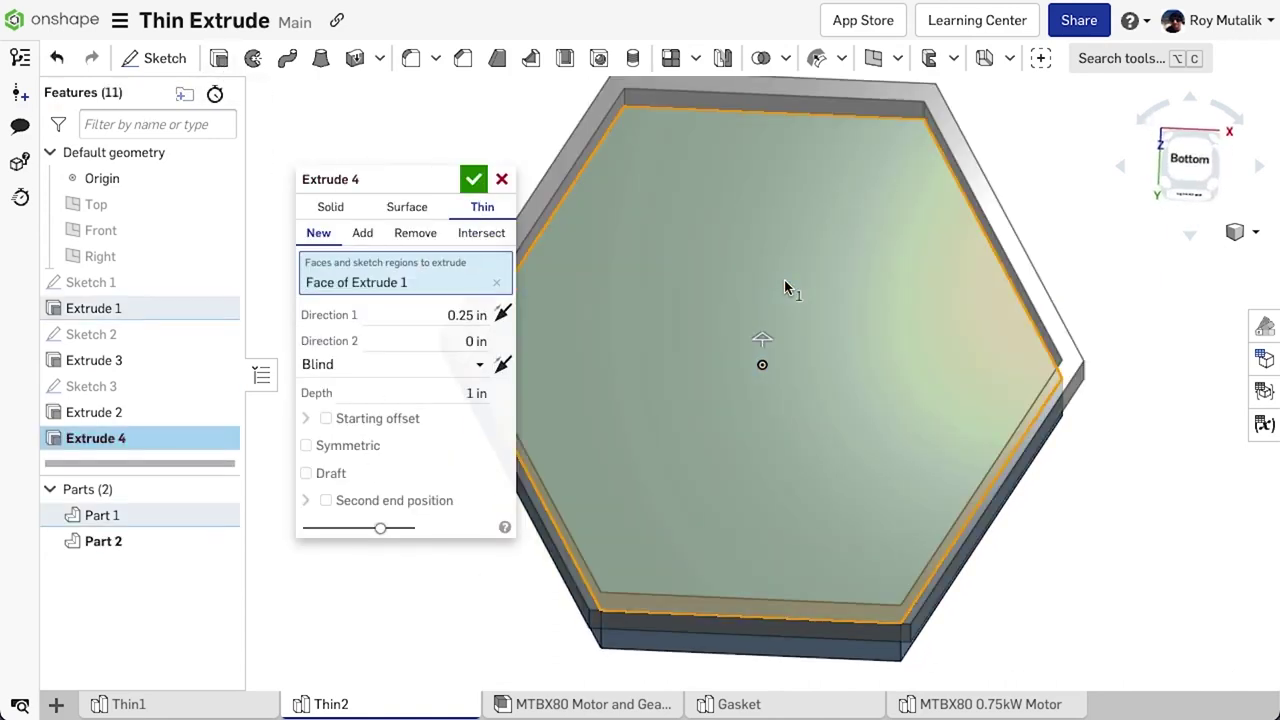
pyautogui.click(502, 316)
pyautogui.moveTo(1143, 366); pyautogui.dragTo(1092, 392, button='right')
pyautogui.moveTo(690, 378); pyautogui.dragTo(525, 406)
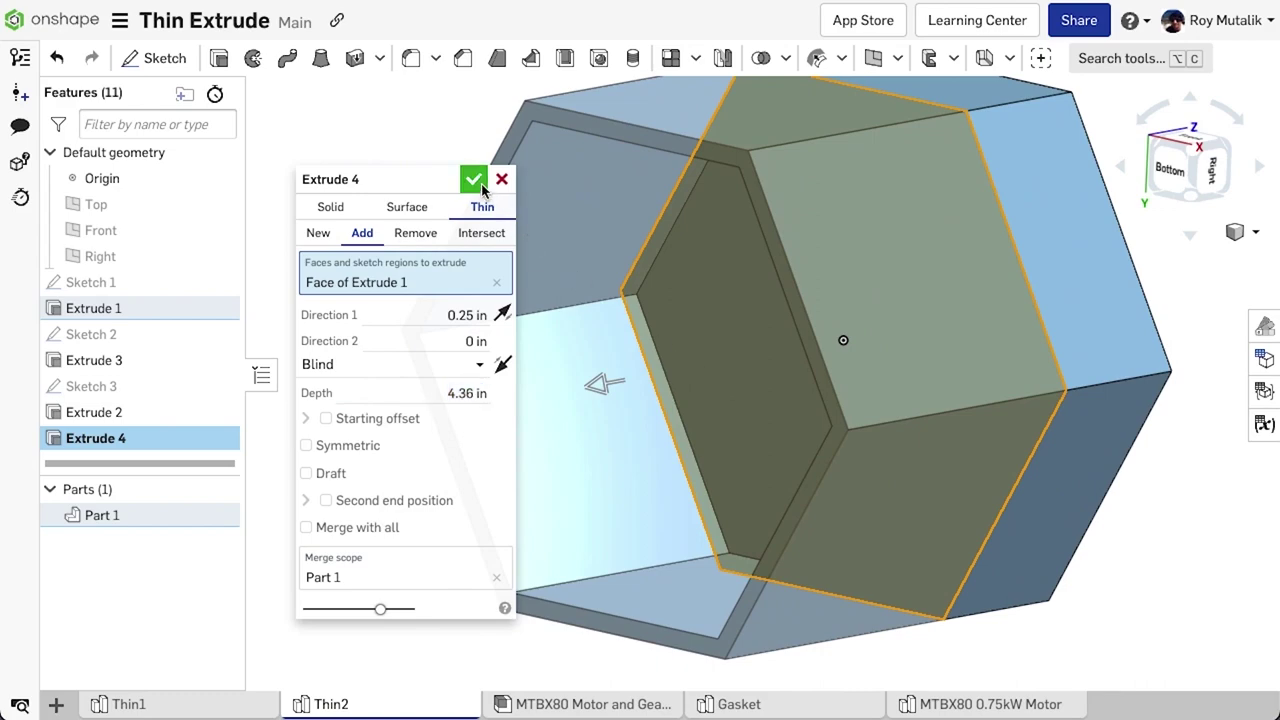
pyautogui.click(473, 179)
# In the MTBX80 Motor and Gearbox assembly, edit the gasket Part 1 in context
pyautogui.click(588, 704)
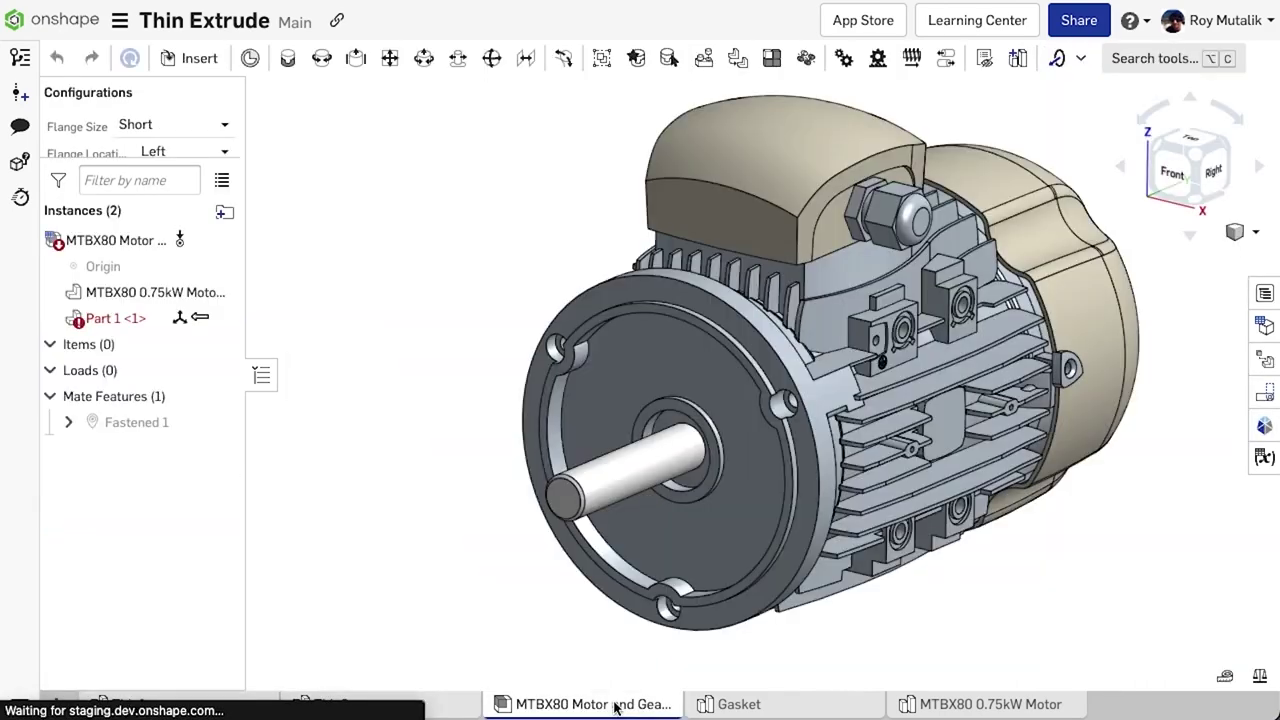
pyautogui.rightClick(151, 318)
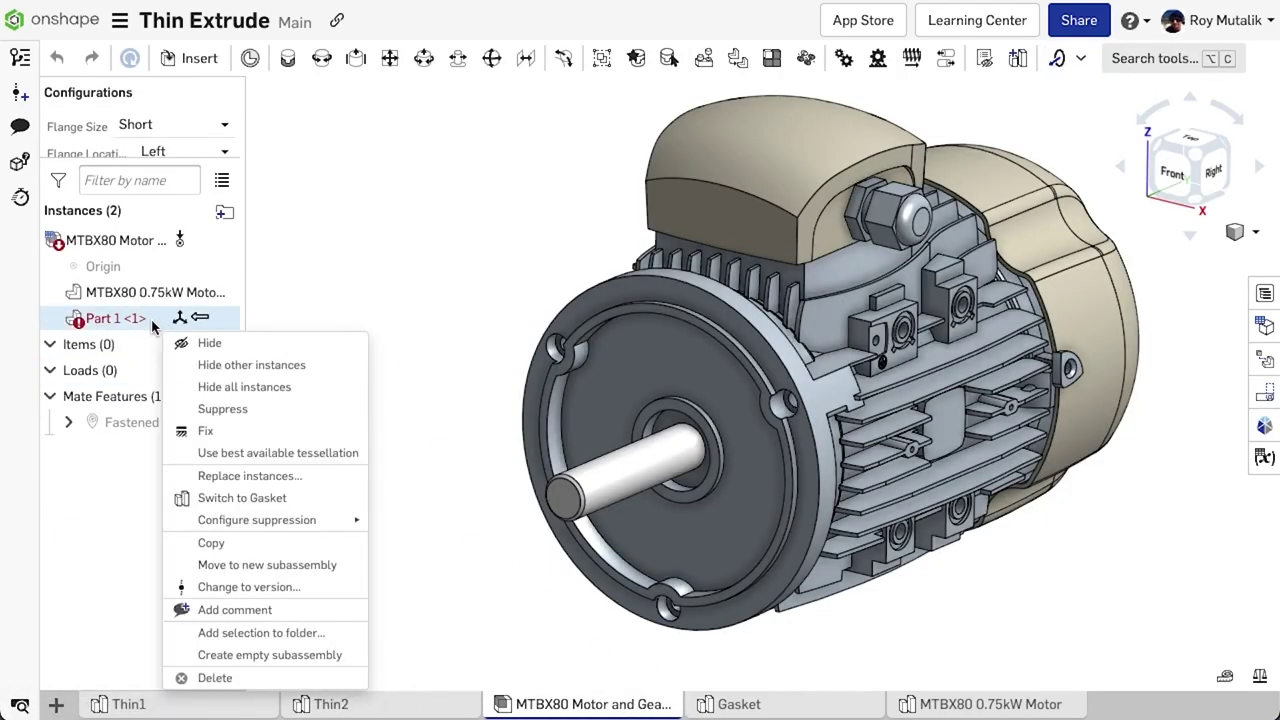
pyautogui.click(272, 498)
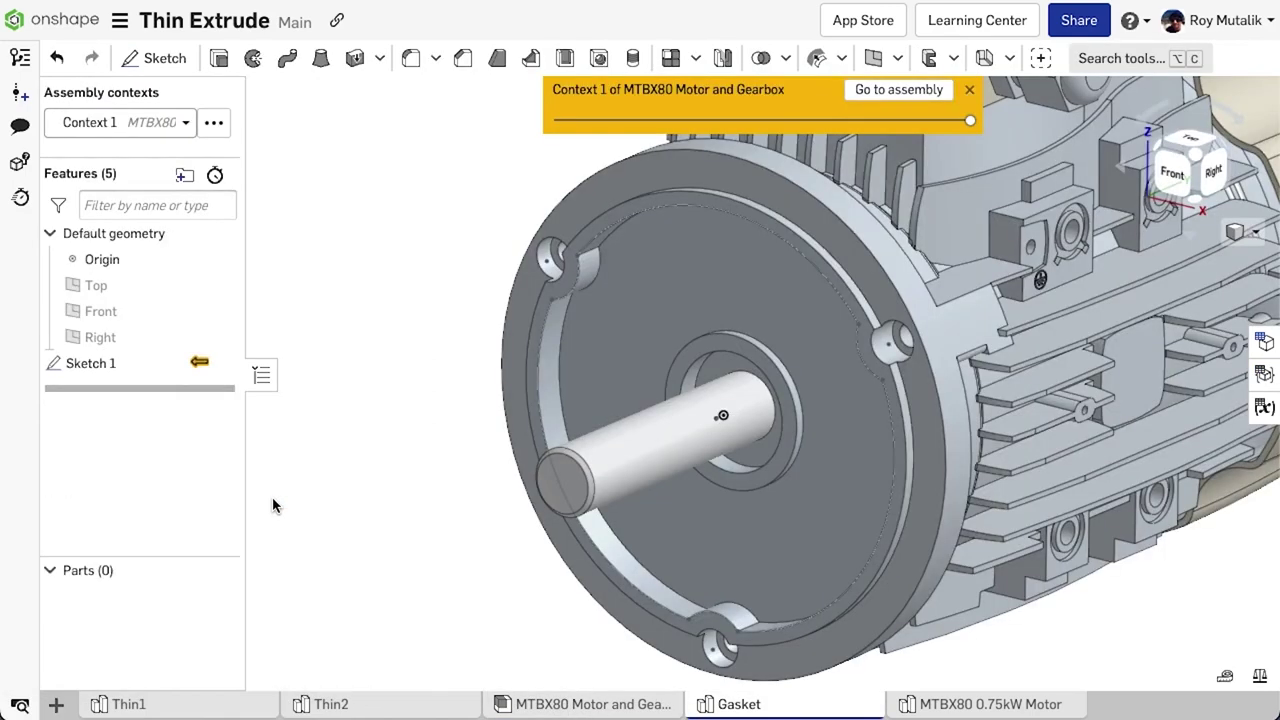
# Thin-extrude the Sketch 1 edges to a 0.05 in depth and confirm
pyautogui.click(219, 57)
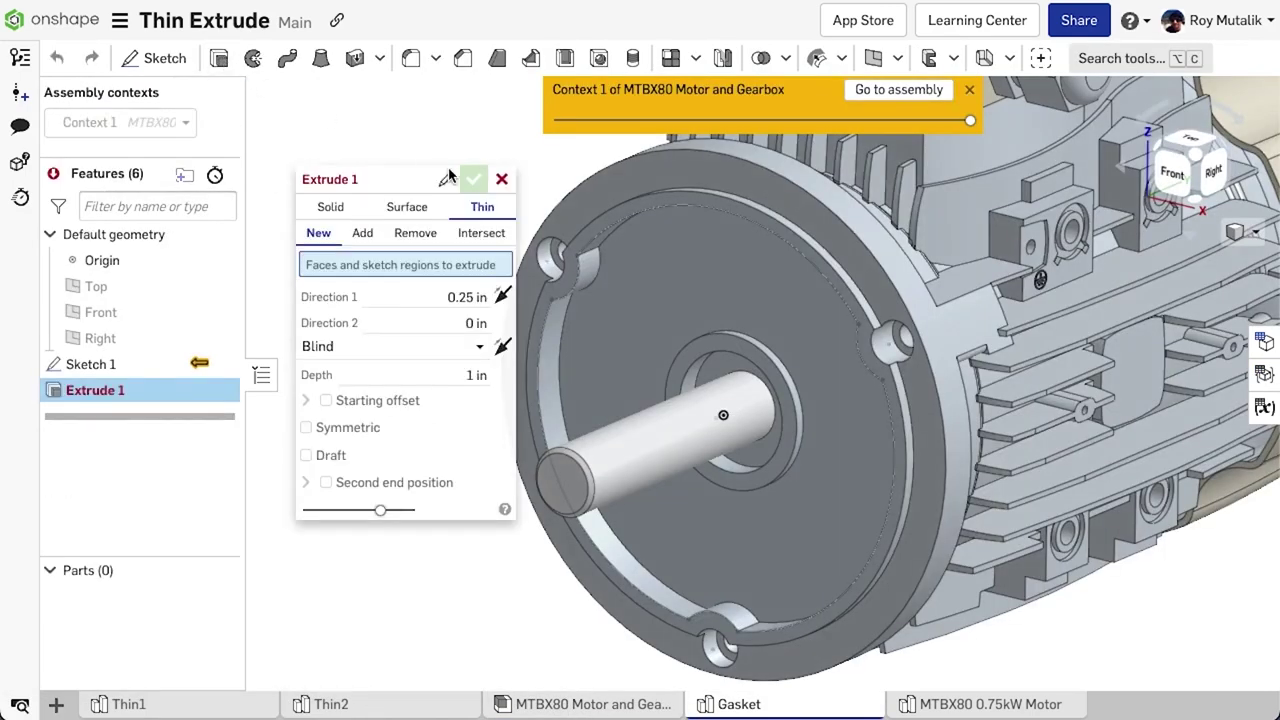
pyautogui.click(175, 366)
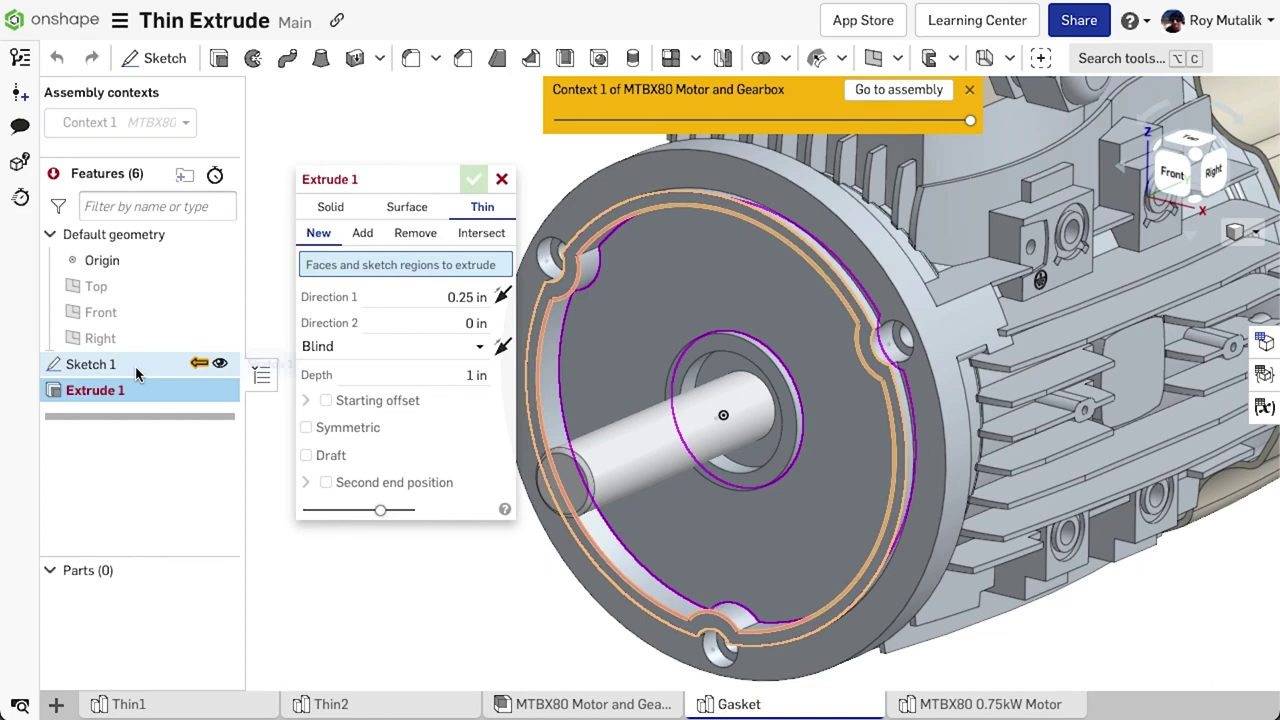
pyautogui.click(440, 391)
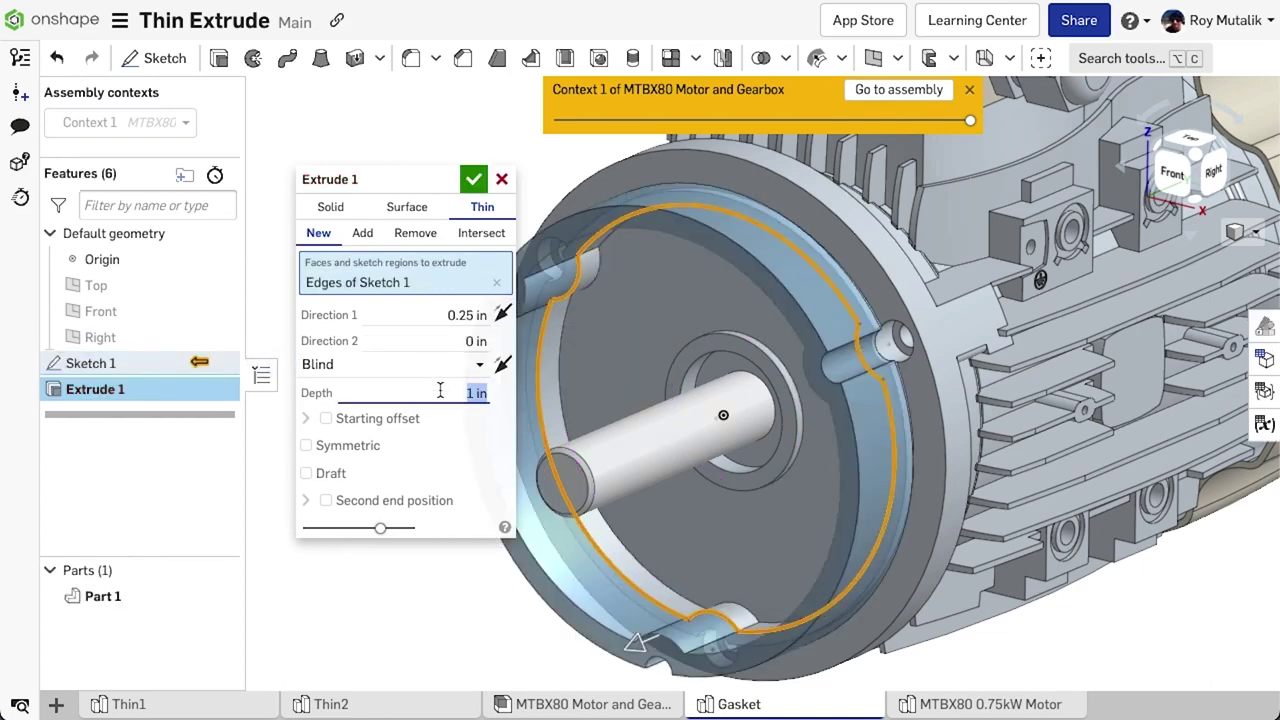
pyautogui.write('.05')
pyautogui.press('Return')
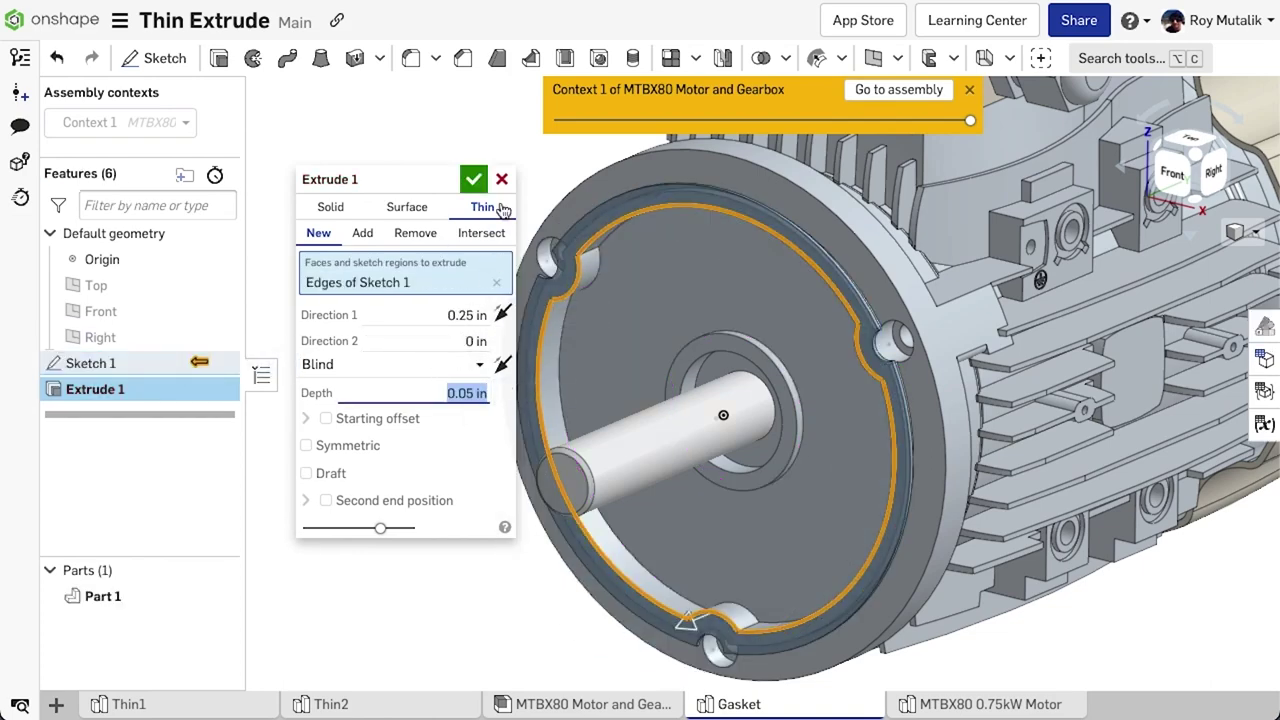
pyautogui.click(474, 180)
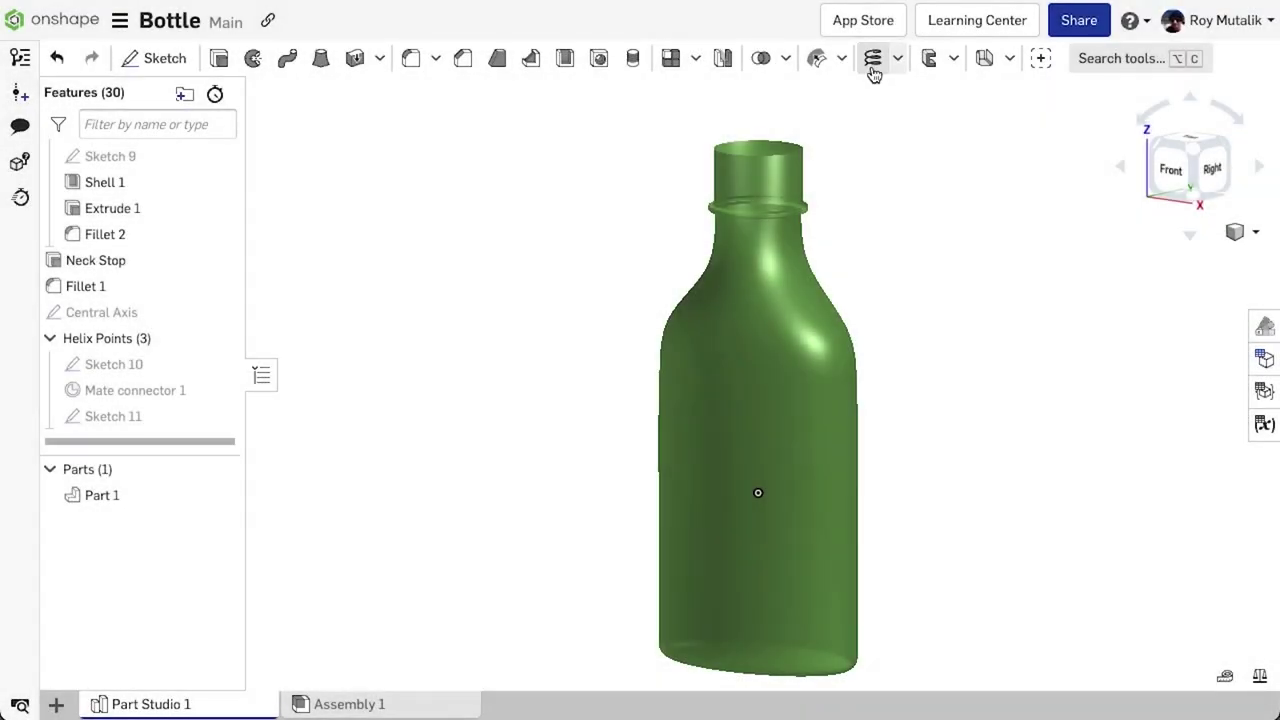
# Start a Circle-based helix on the bottle neck's top circular edge
pyautogui.click(872, 60)
pyautogui.moveTo(860, 186); pyautogui.dragTo(937, 305, button='middle')
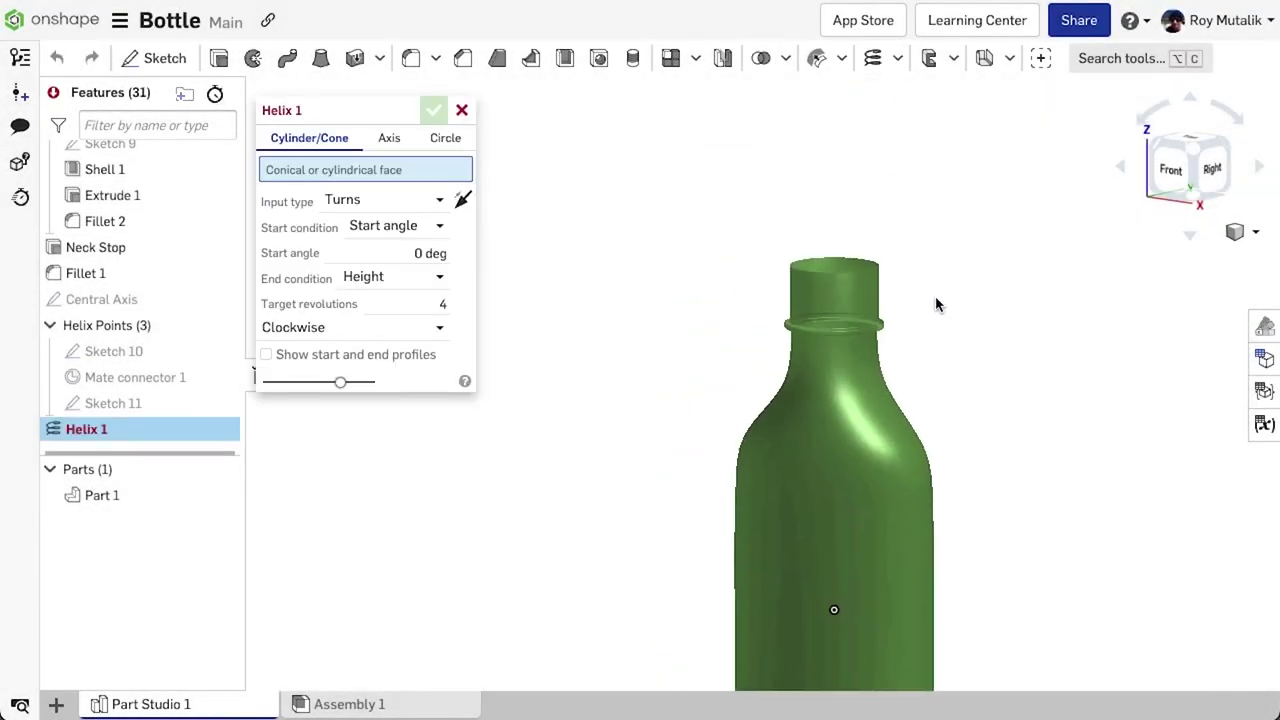
pyautogui.scroll(8, 929, 271)
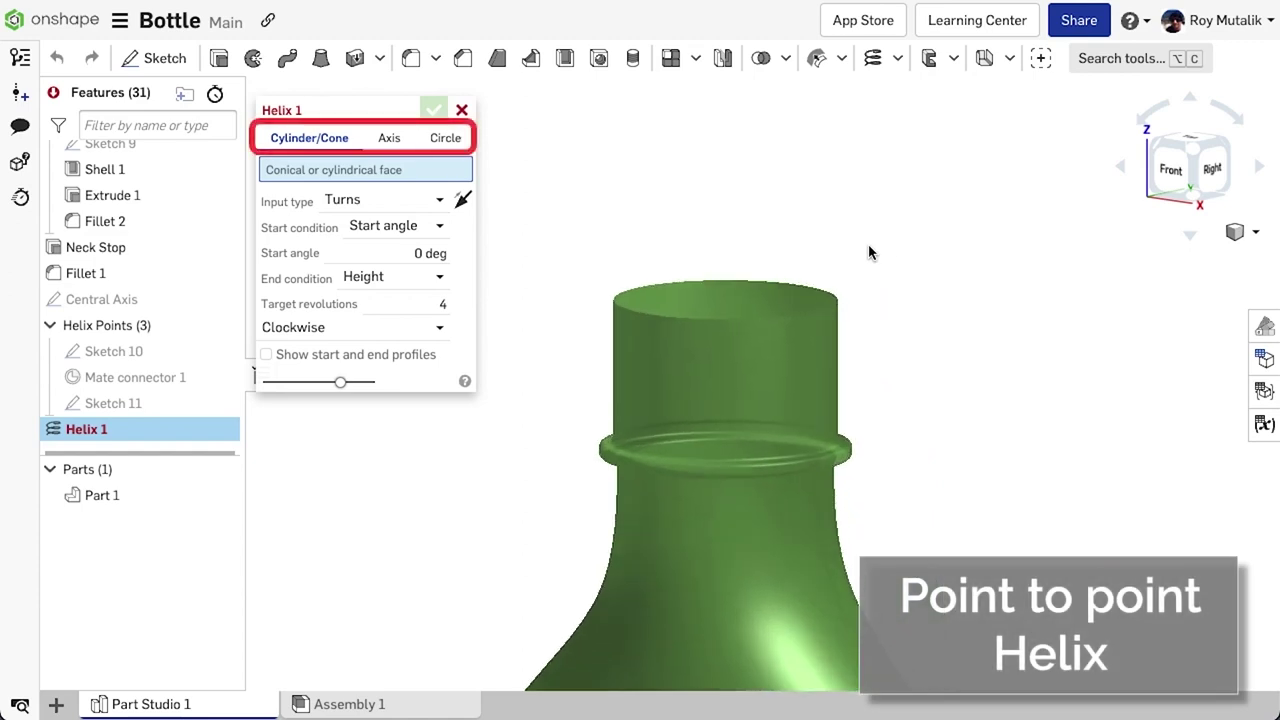
pyautogui.moveTo(869, 253); pyautogui.dragTo(1016, 287, button='middle')
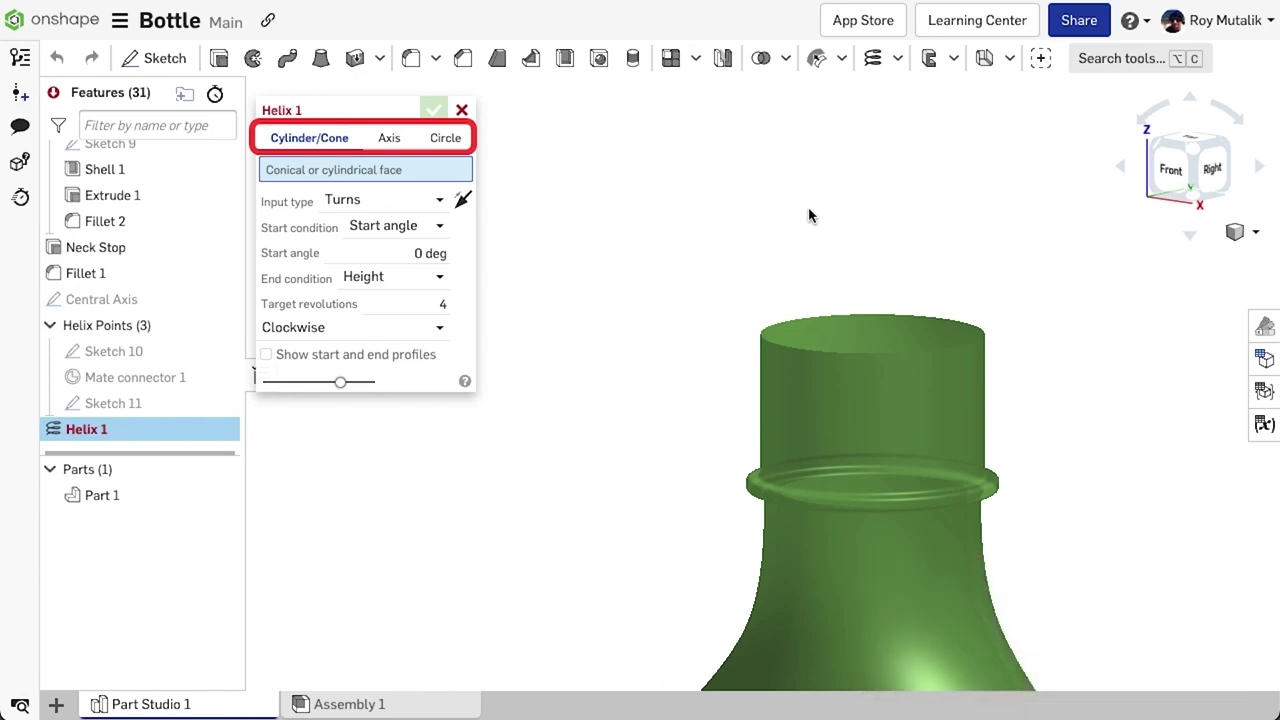
pyautogui.click(449, 145)
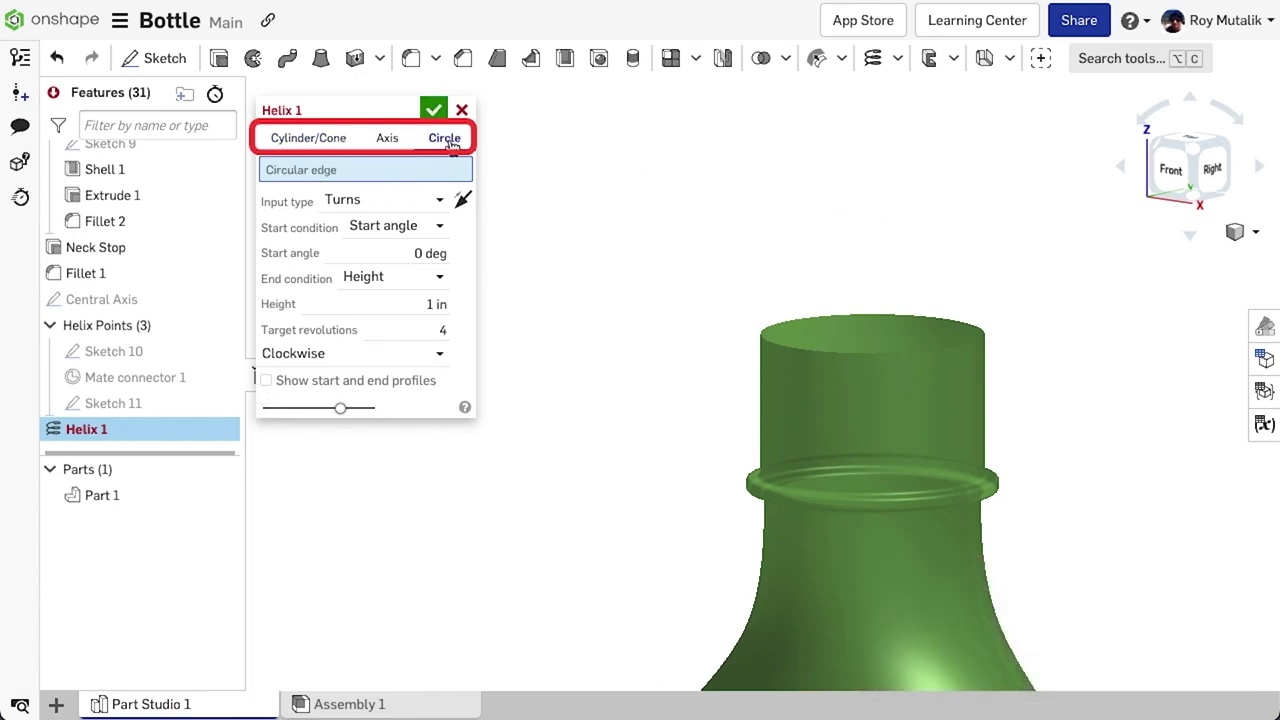
pyautogui.click(776, 344)
# Drive the helix by turns and pitch, flip it downward, and set the pitch to 0.25 in
pyautogui.click(430, 216)
pyautogui.click(397, 302)
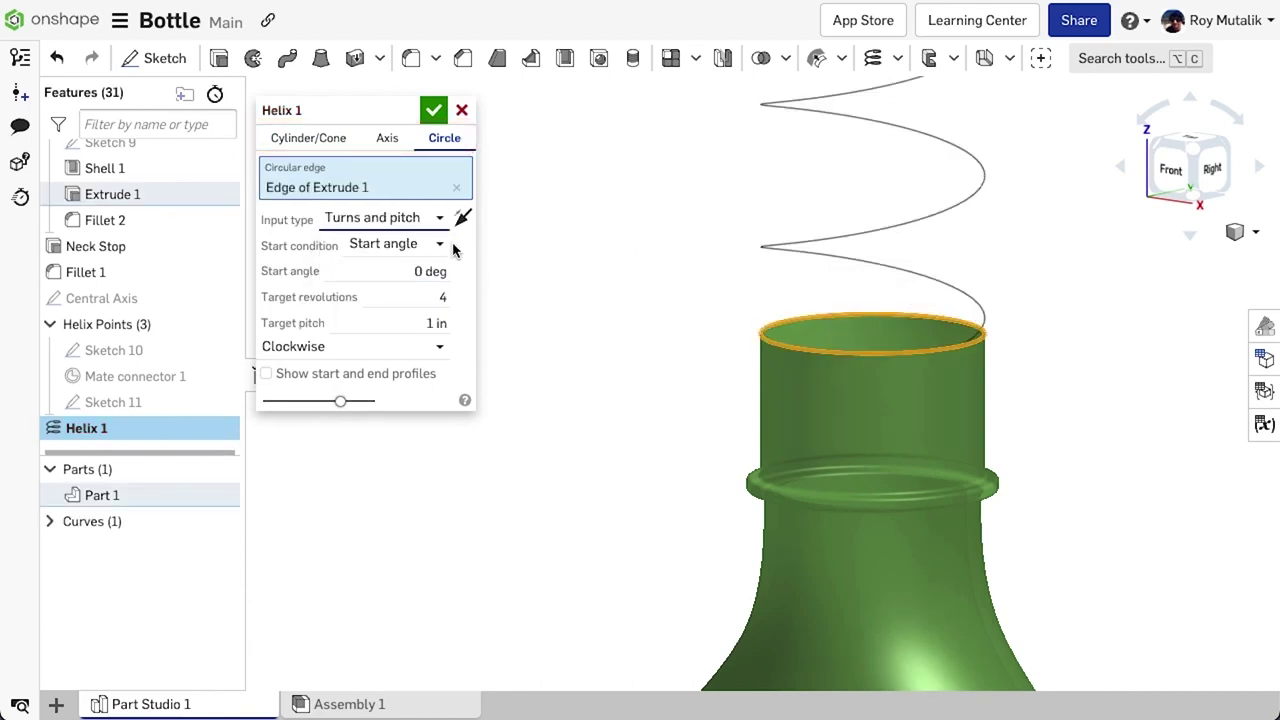
pyautogui.click(460, 220)
pyautogui.click(417, 322)
pyautogui.write('0.25')
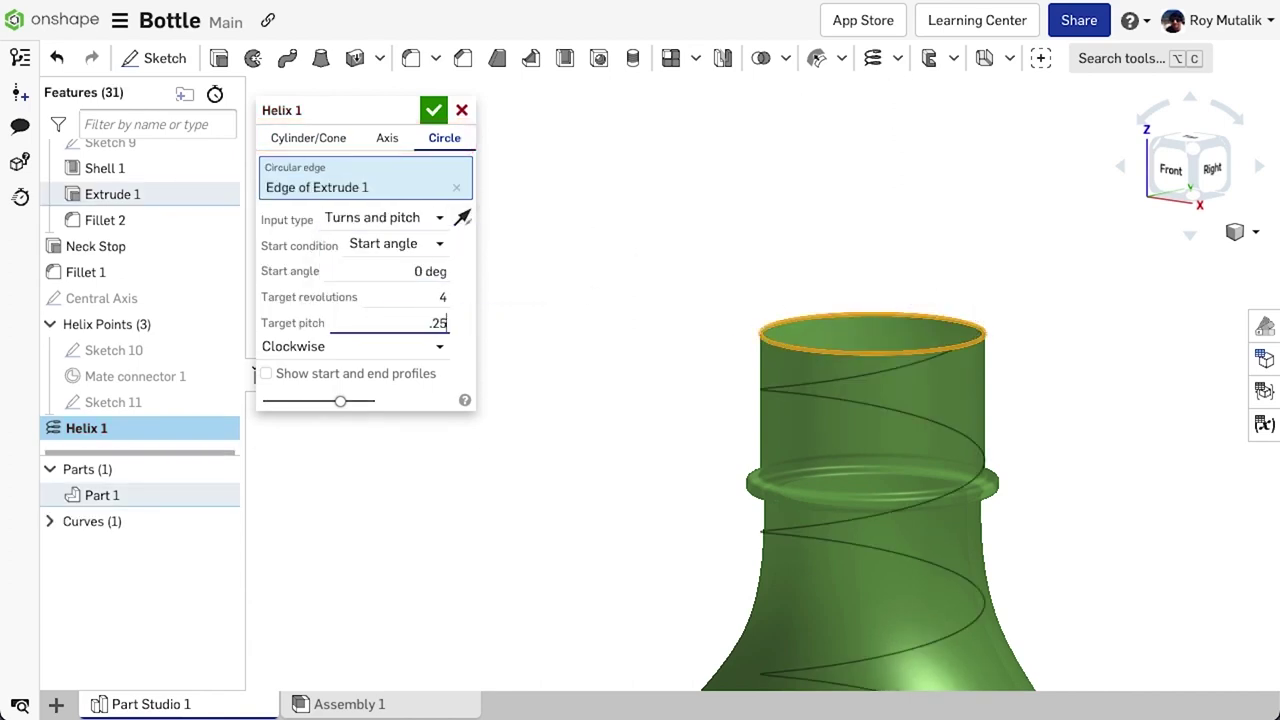
pyautogui.press('Return')
pyautogui.click(636, 182)
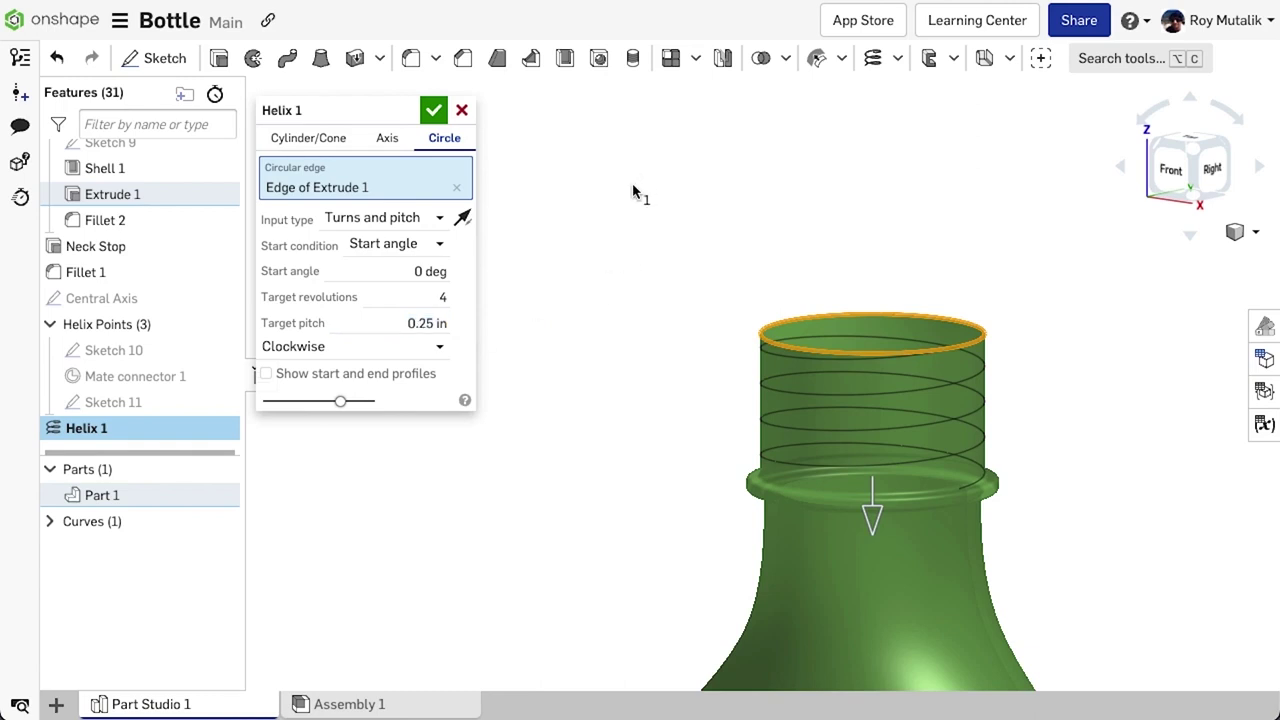
# Set the Helix 1 start angle to 180°
pyautogui.click(428, 271)
pyautogui.write('180')
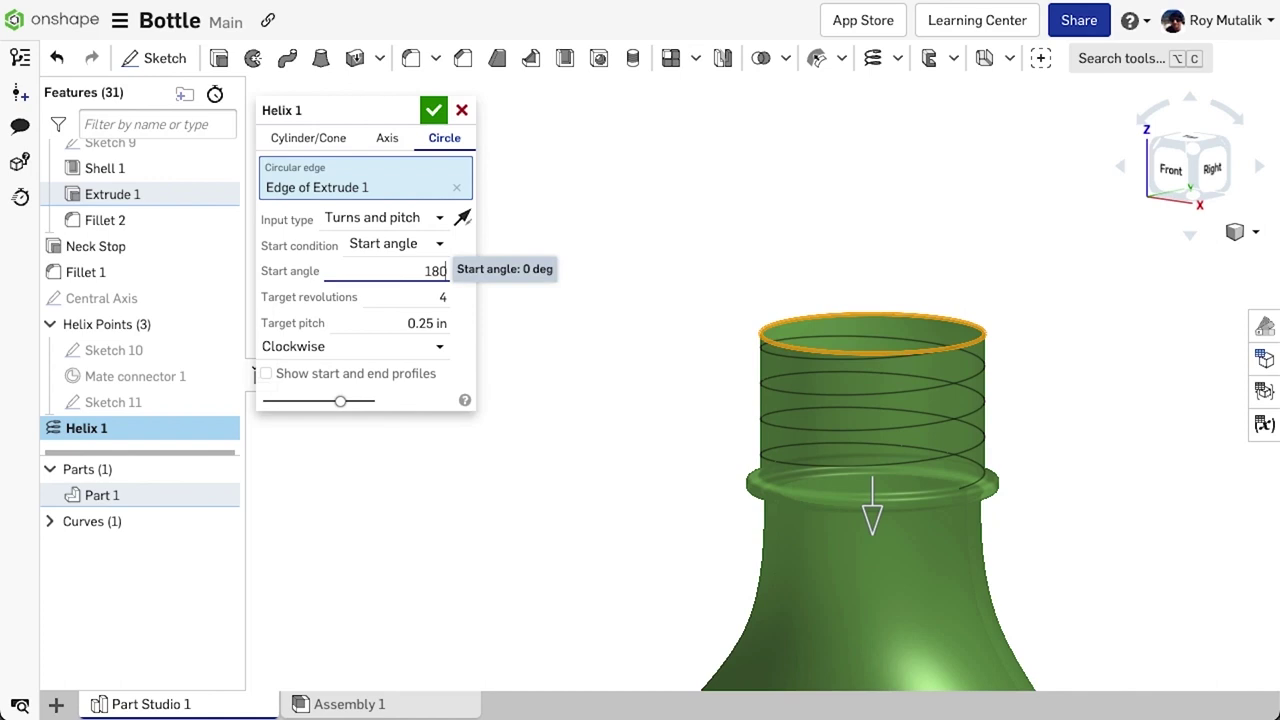
pyautogui.press('Return')
pyautogui.click(700, 280)
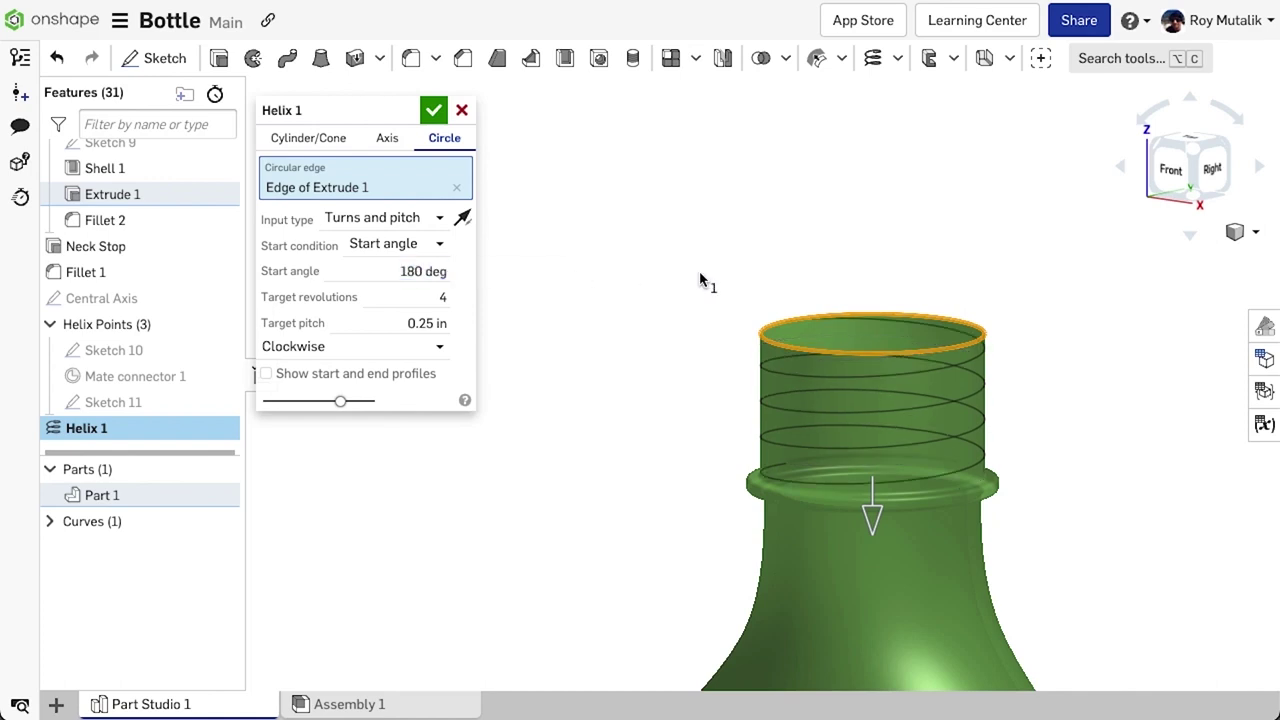
# Change the start condition to Start point at the Sketch 10 vertex on the bottle top
pyautogui.click(440, 245)
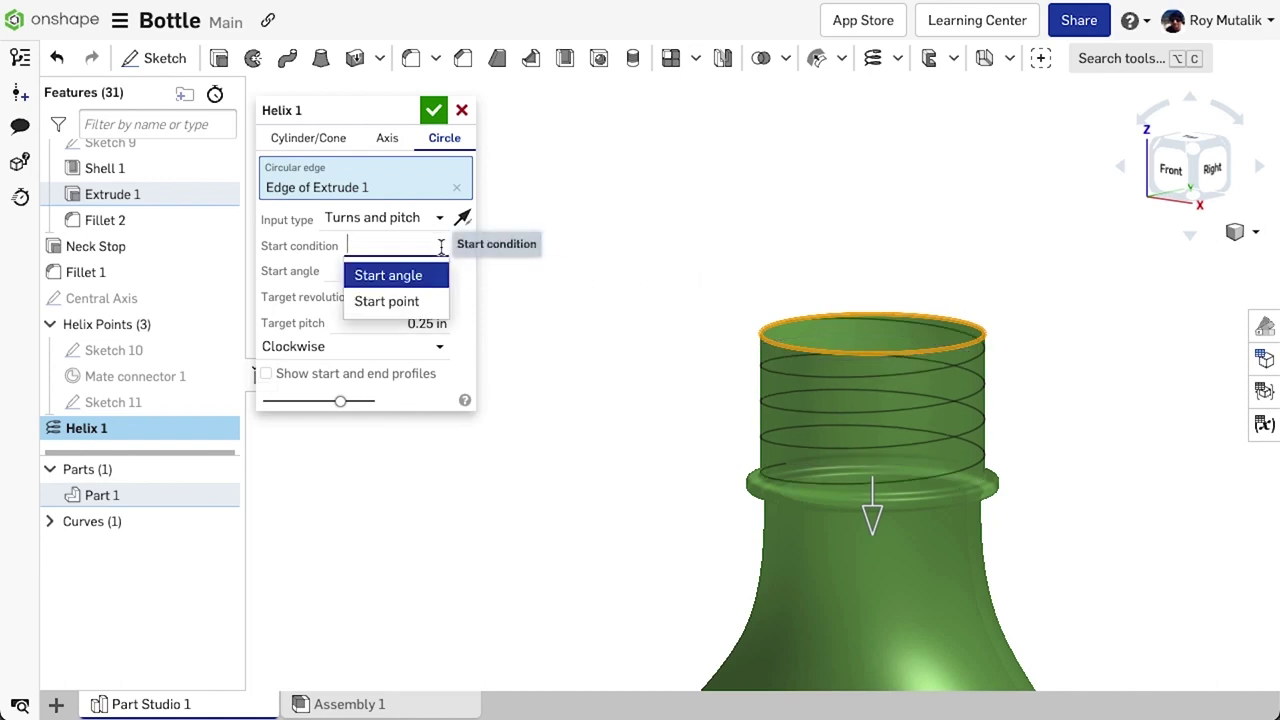
pyautogui.click(415, 303)
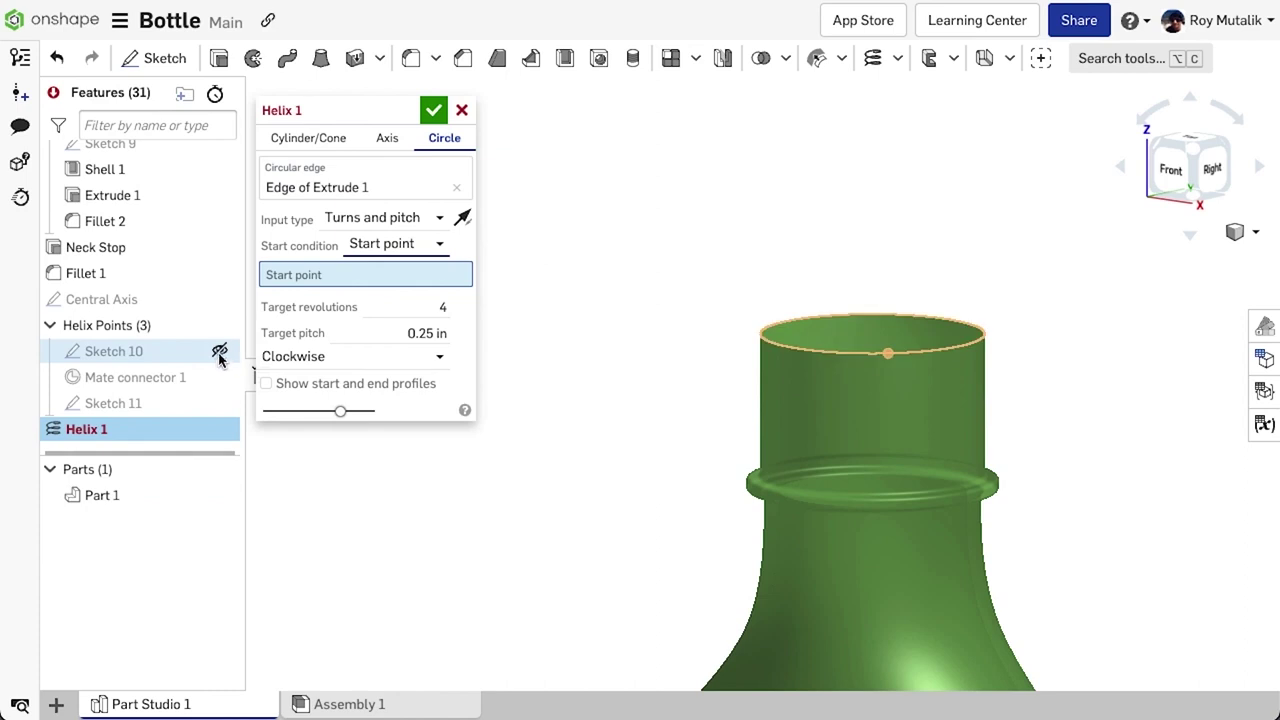
pyautogui.click(887, 352)
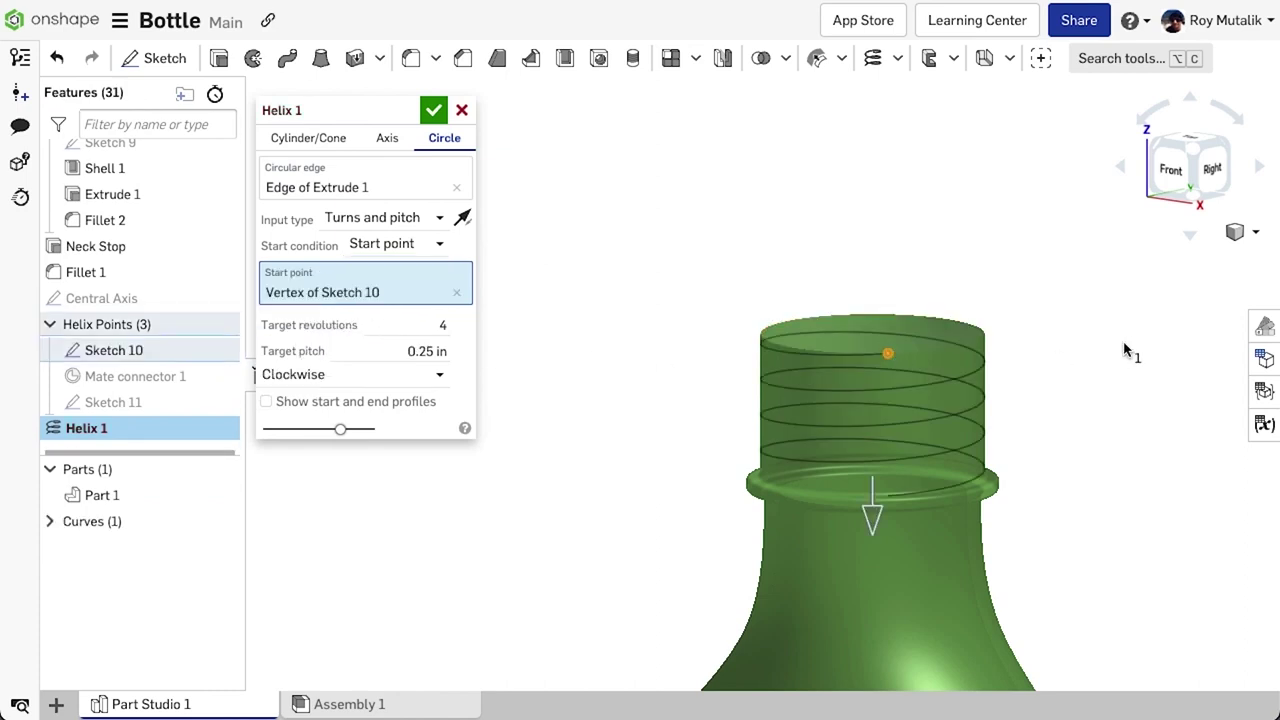
pyautogui.scroll(3, 850, 368)
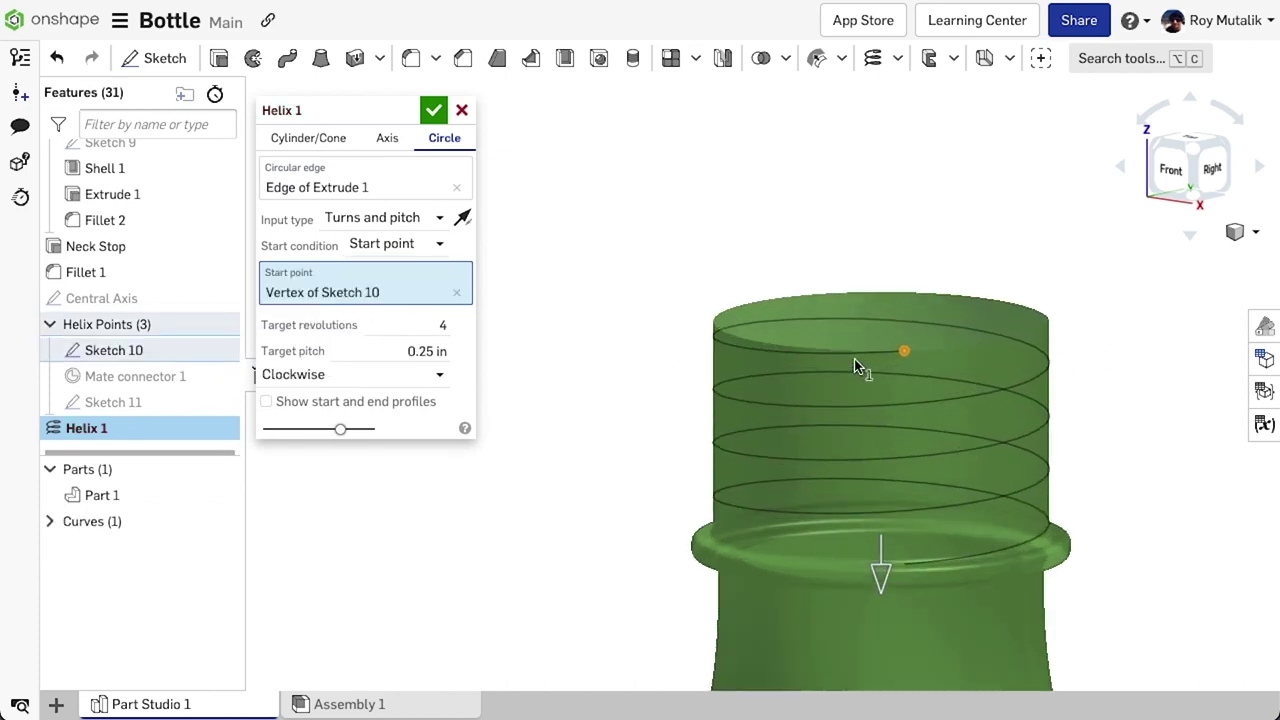
pyautogui.moveTo(1172, 465); pyautogui.dragTo(1166, 462, button='right')
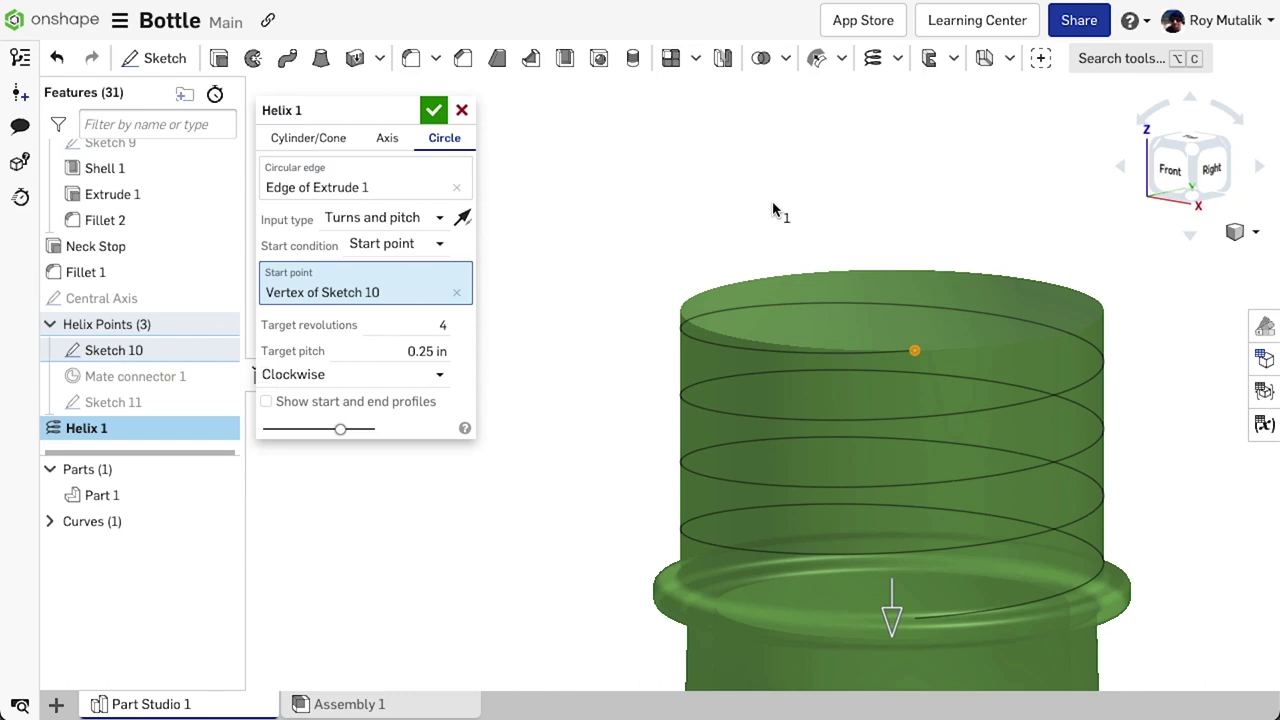
# Drive Helix 1 by Turns, end it at the Sketch 11 vertex, and target 6 revolutions
pyautogui.click(414, 216)
pyautogui.click(403, 248)
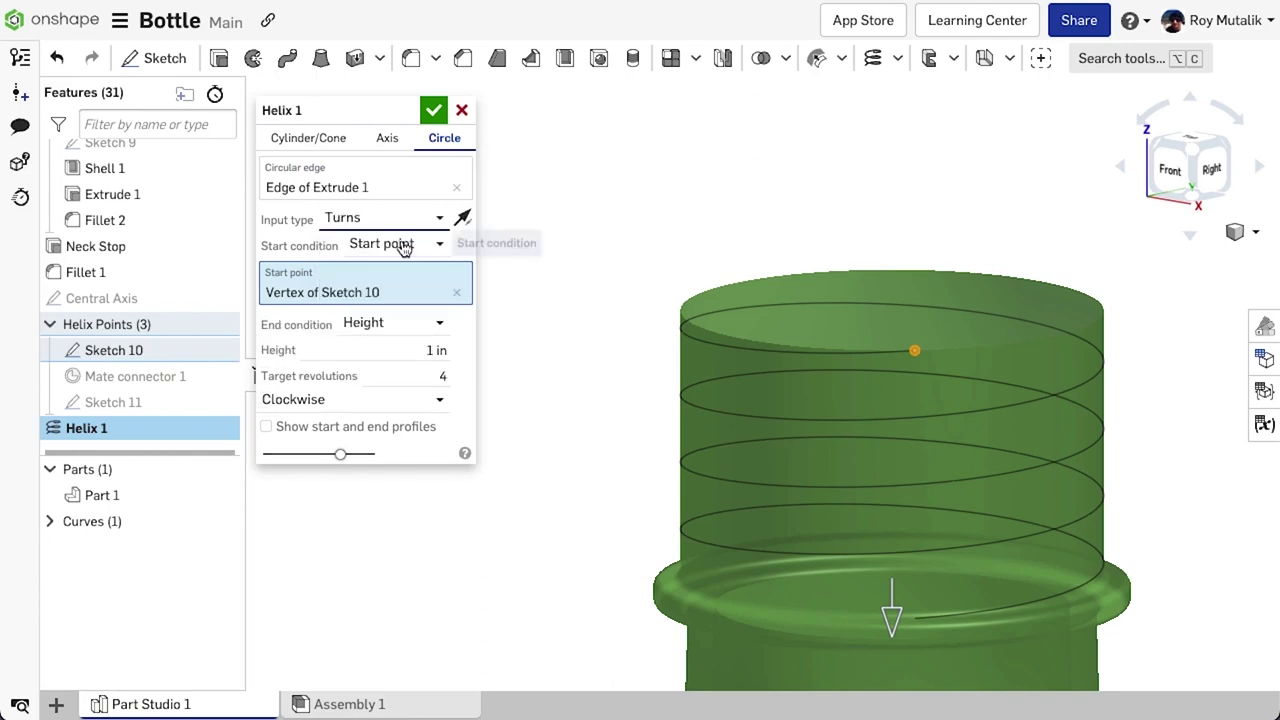
pyautogui.click(413, 326)
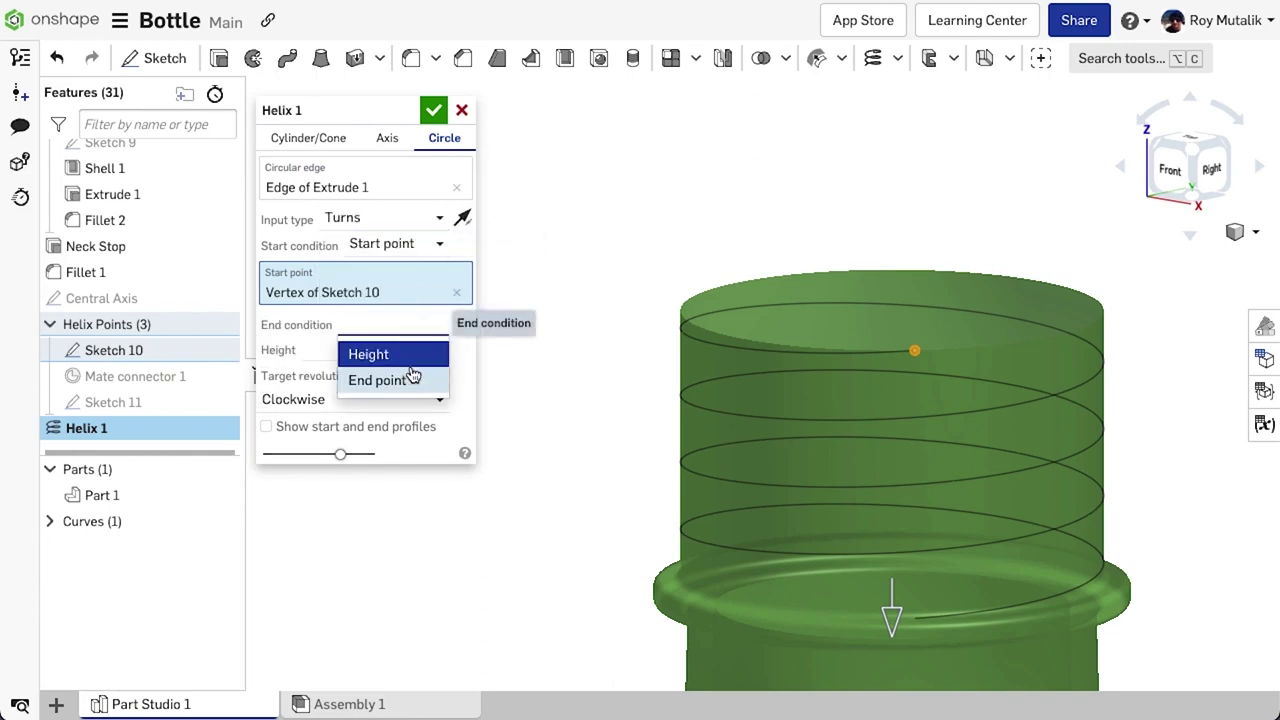
pyautogui.click(412, 372)
pyautogui.click(218, 403)
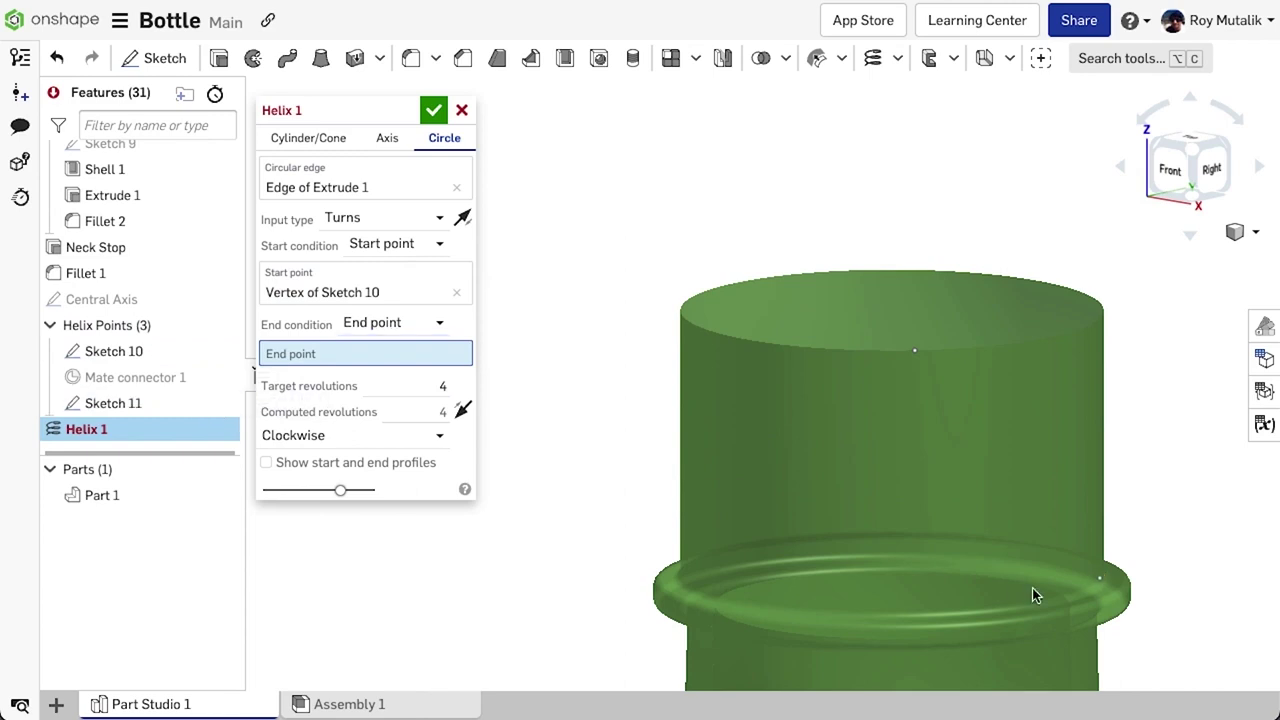
pyautogui.click(1099, 581)
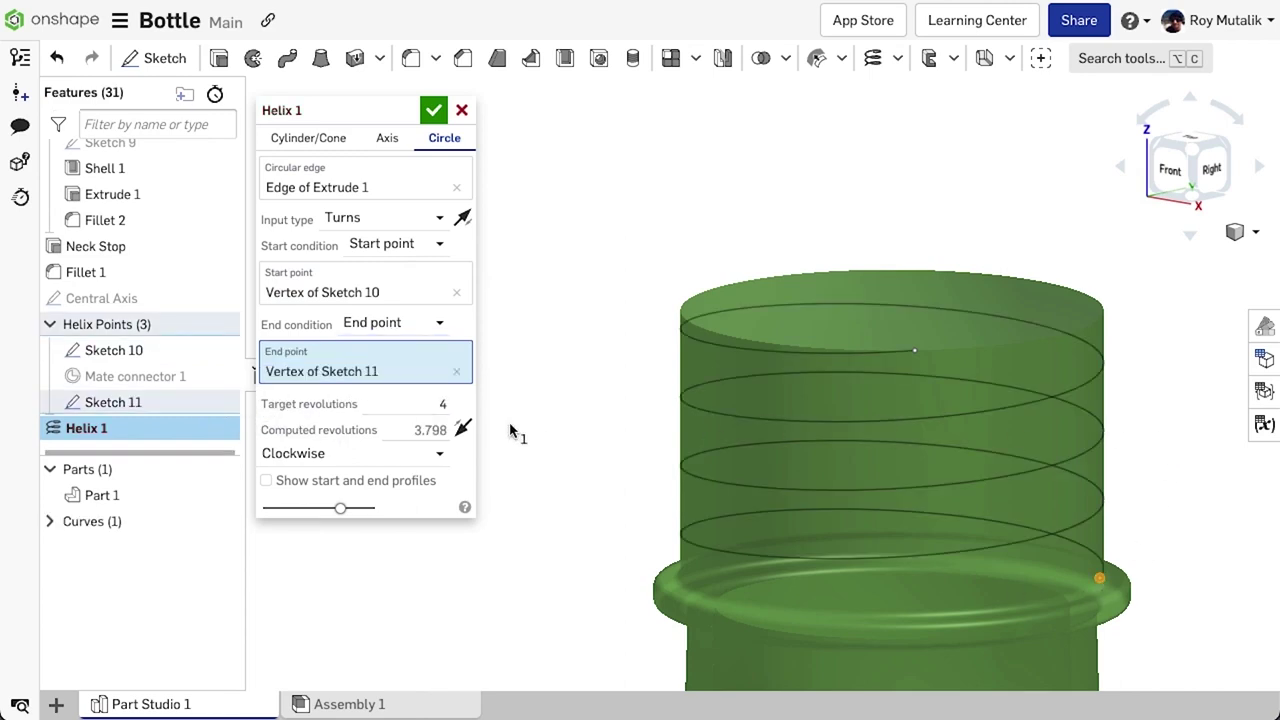
pyautogui.click(424, 401)
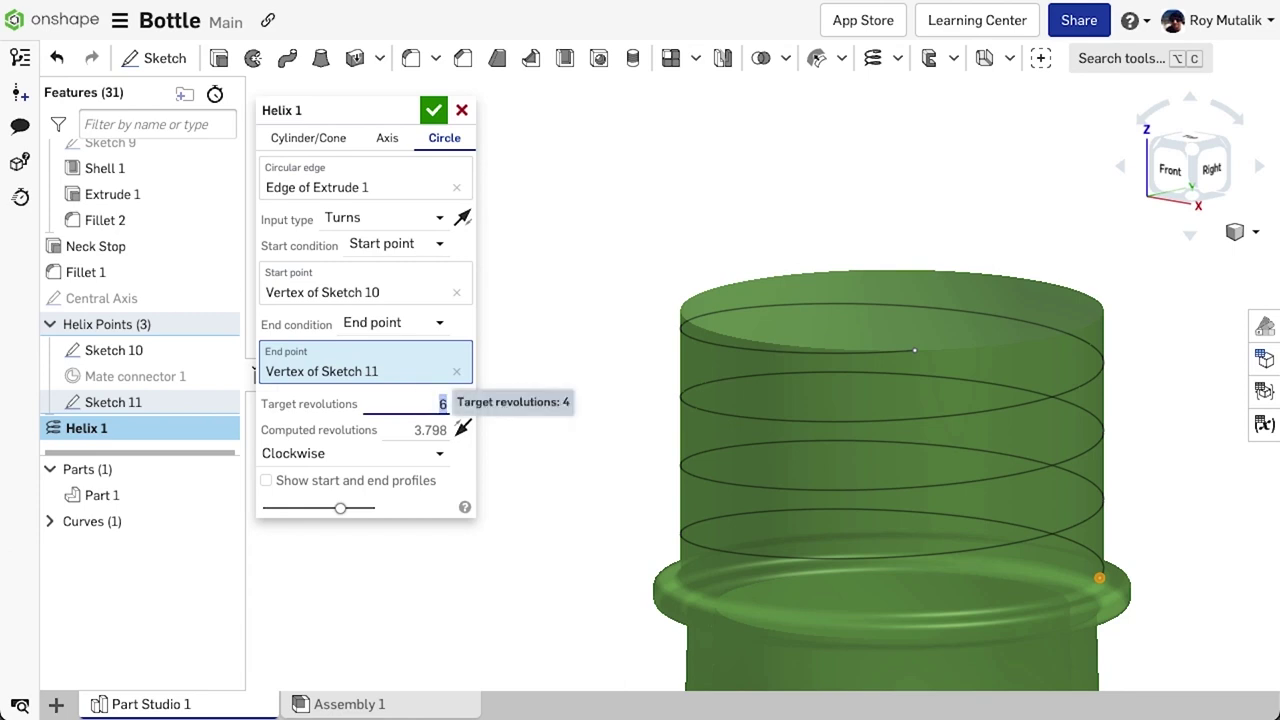
pyautogui.press('Return')
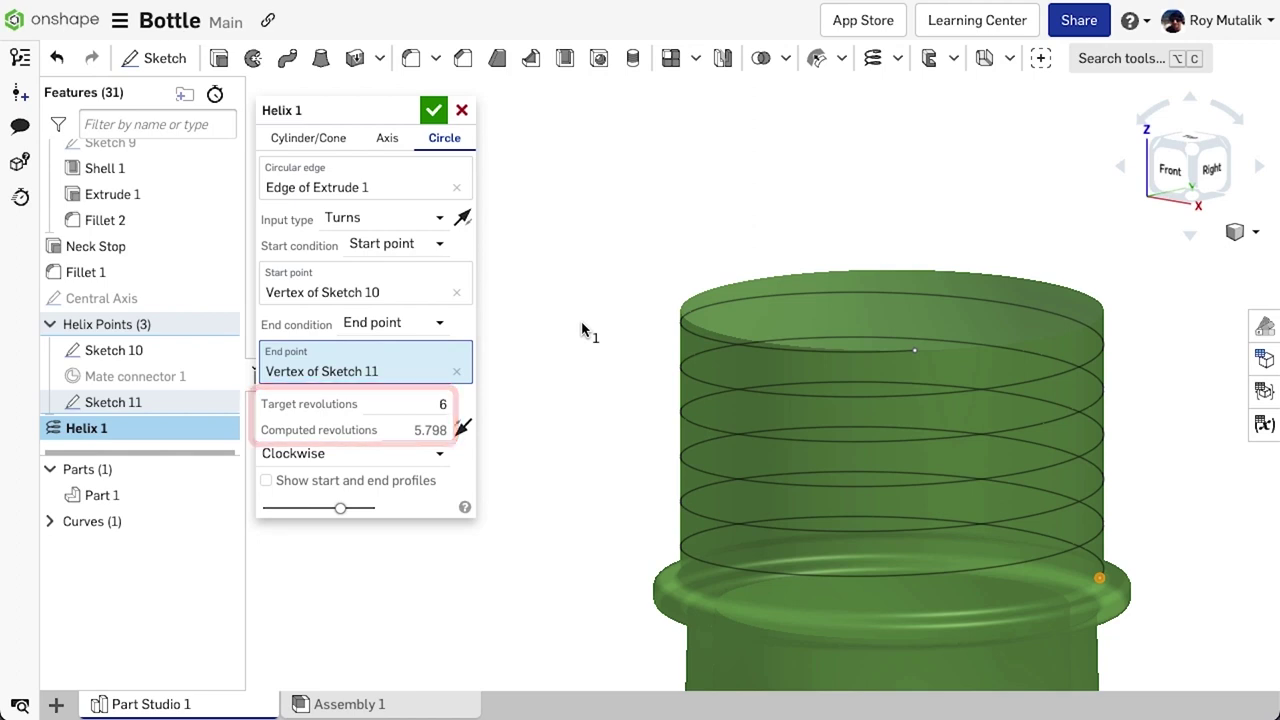
# Switch Helix 1 to Pitch input with a 0.1 in target pitch and accept it
pyautogui.click(421, 219)
pyautogui.click(392, 283)
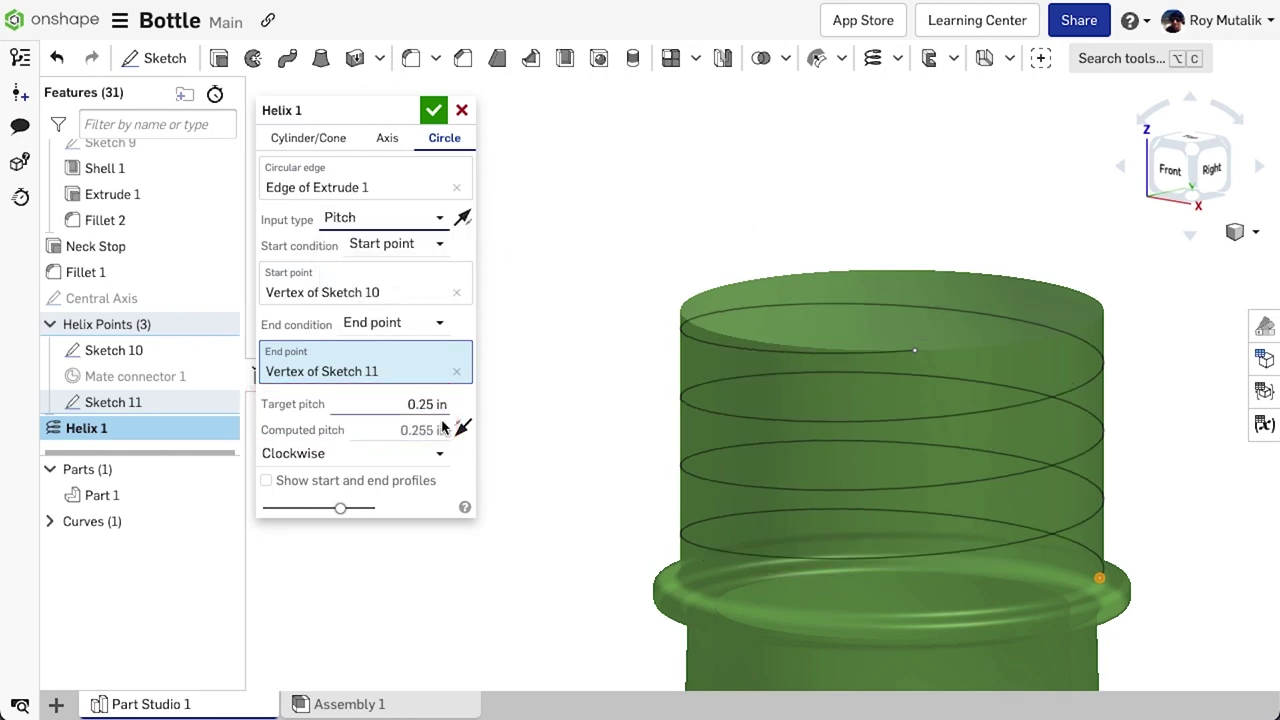
pyautogui.click(391, 406)
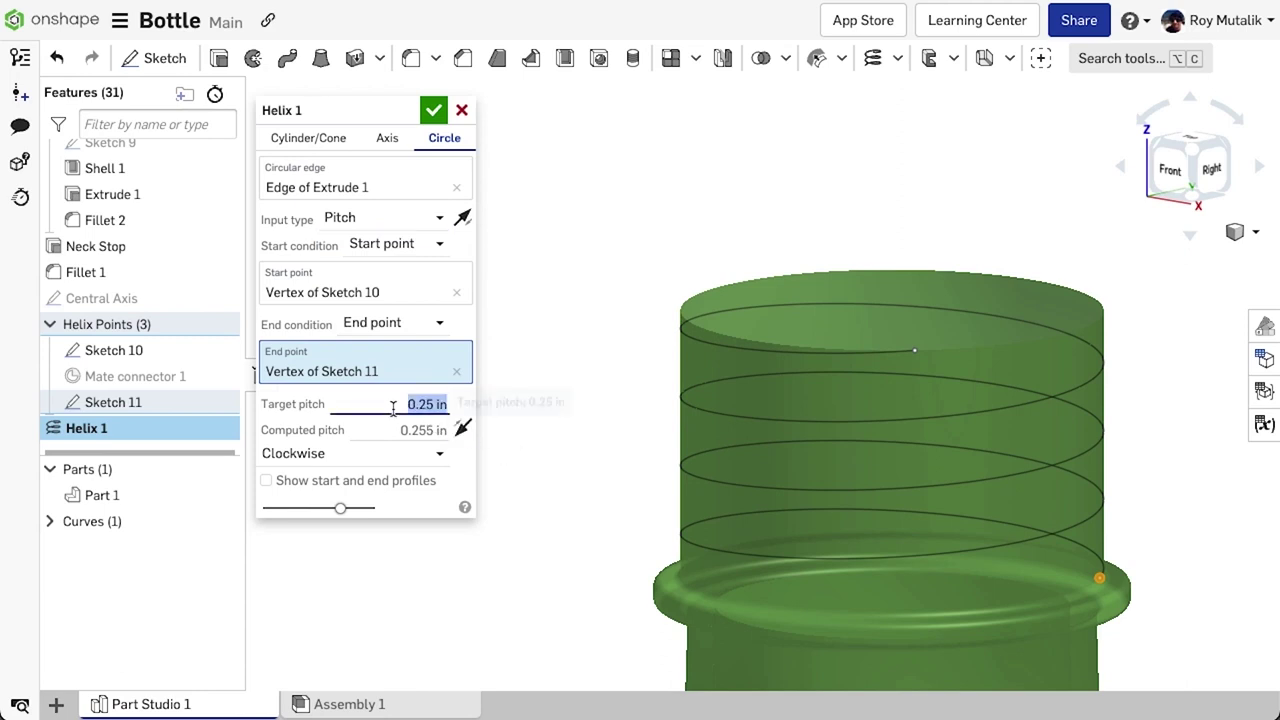
pyautogui.press('BackSpace')
pyautogui.write('.1')
pyautogui.press('Return')
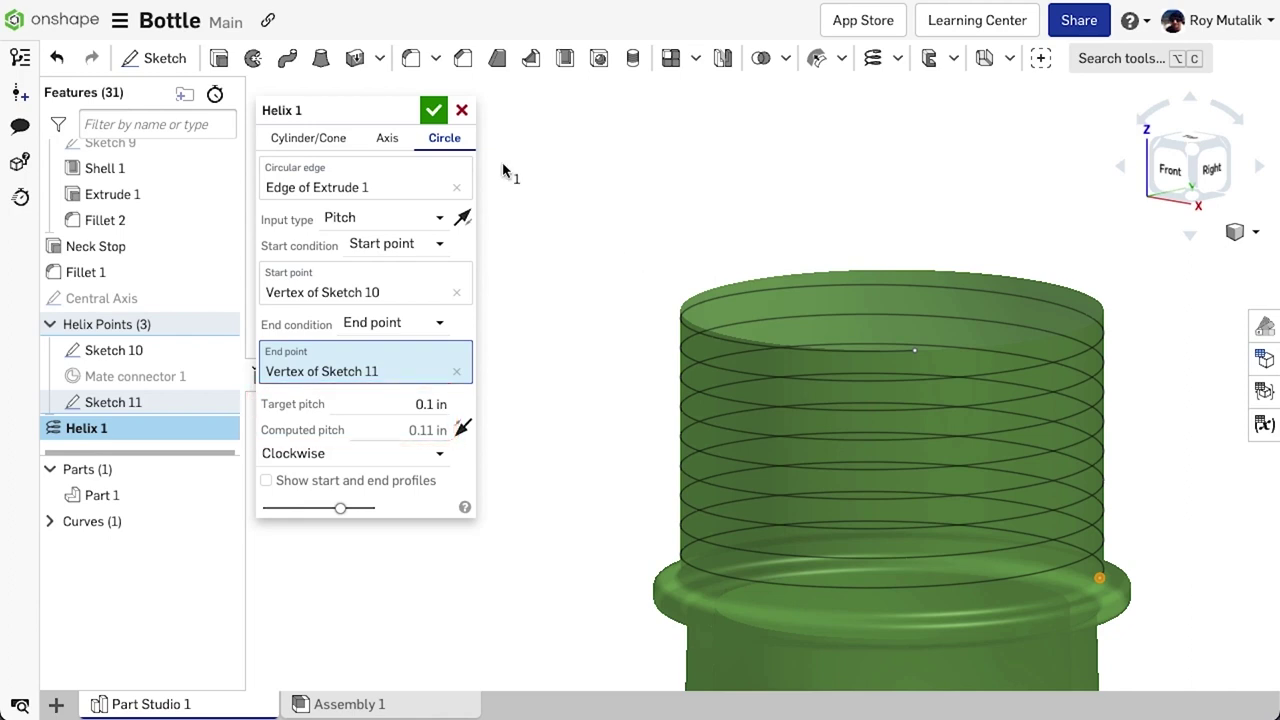
pyautogui.click(433, 112)
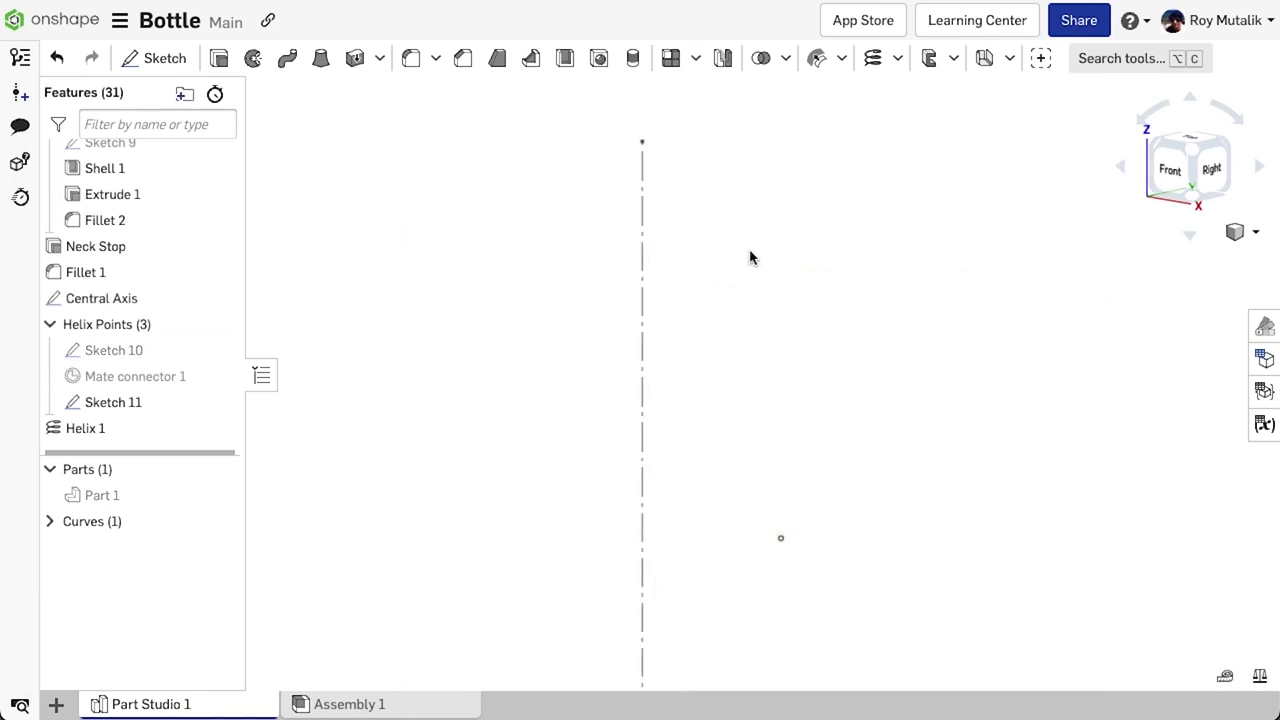
# Build Helix 2 on the Central Axis tapering to a 0.25 in end radius; place a 32 surface finish on the .050 B frame
pyautogui.click(868, 60)
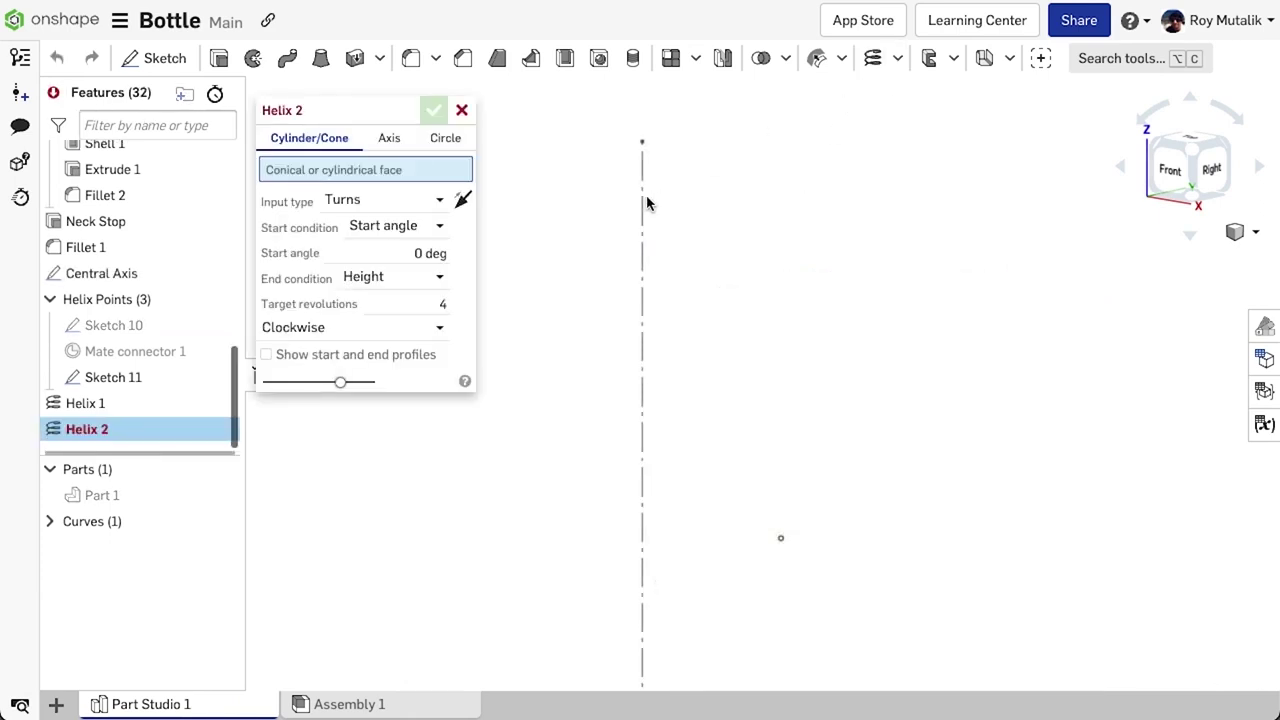
pyautogui.click(389, 139)
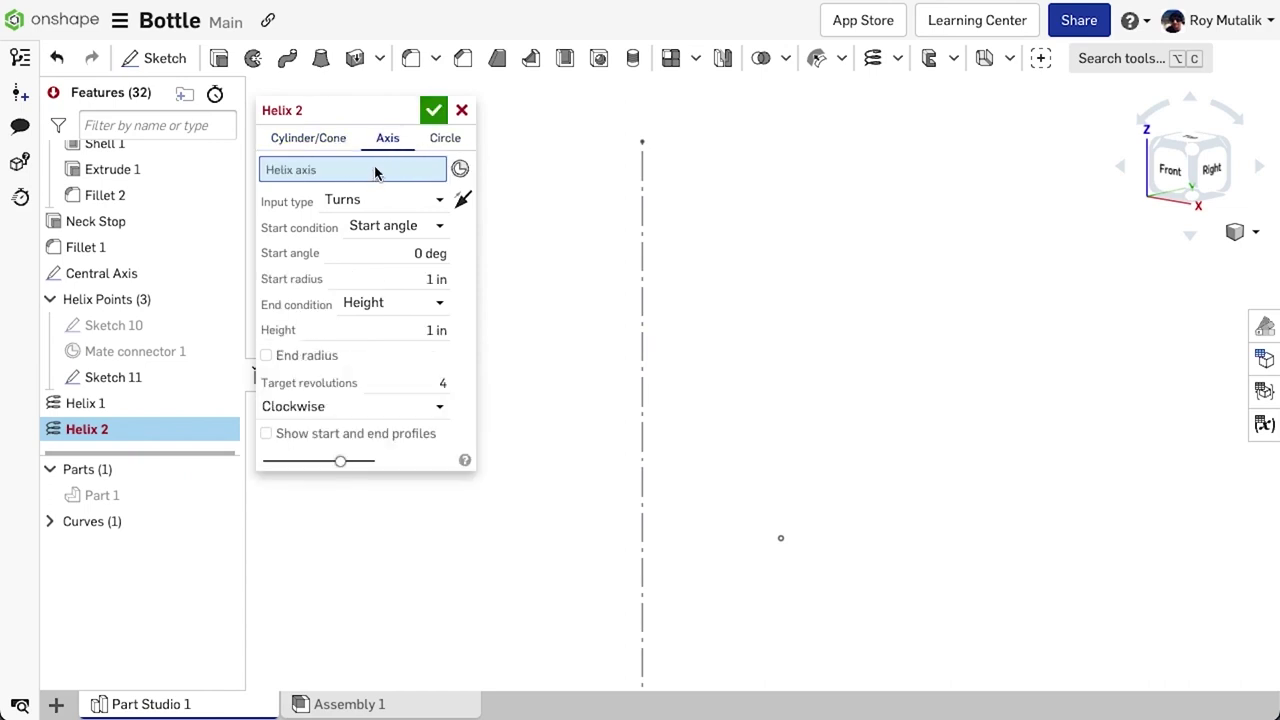
pyautogui.click(643, 193)
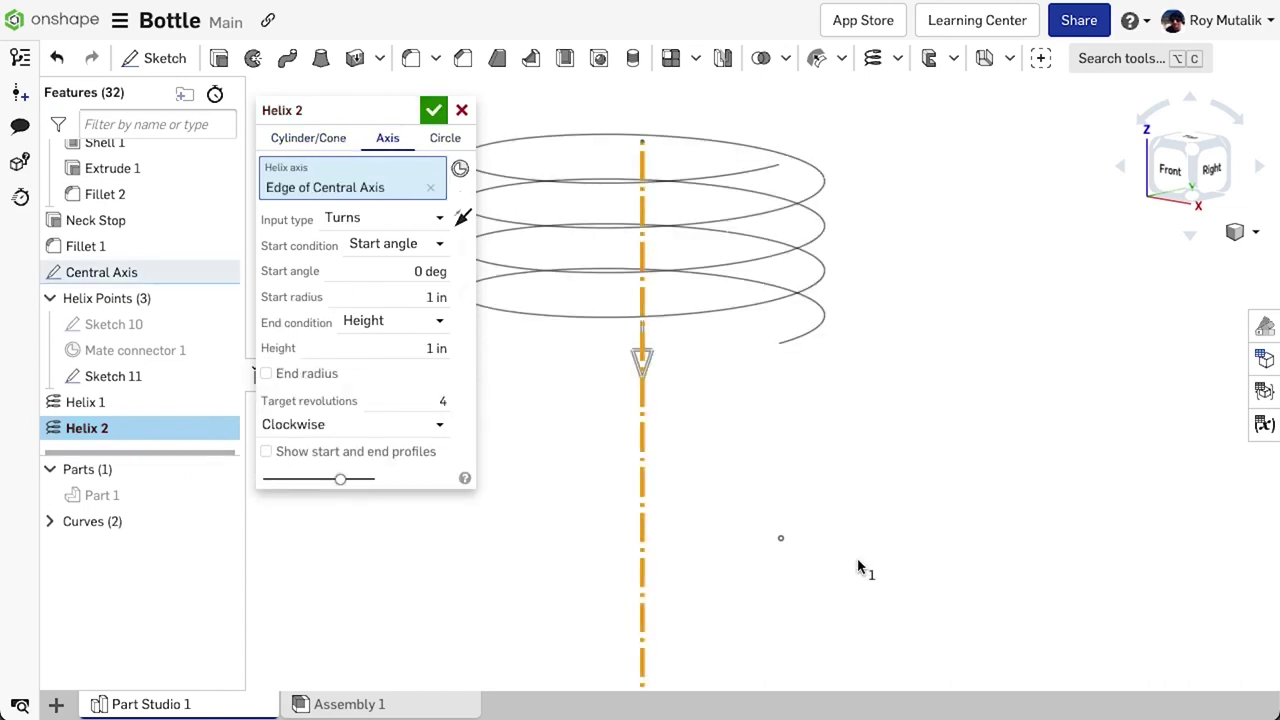
pyautogui.moveTo(841, 523); pyautogui.dragTo(1022, 577, button='middle')
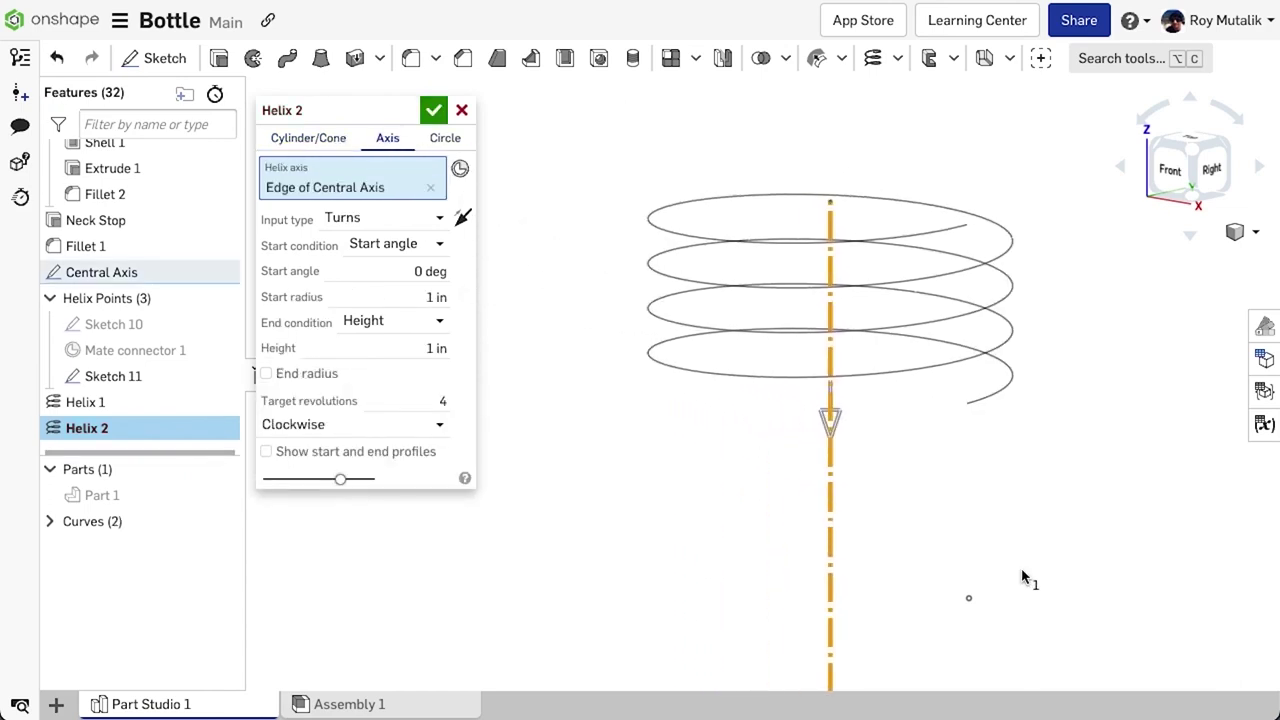
pyautogui.click(282, 375)
pyautogui.click(410, 421)
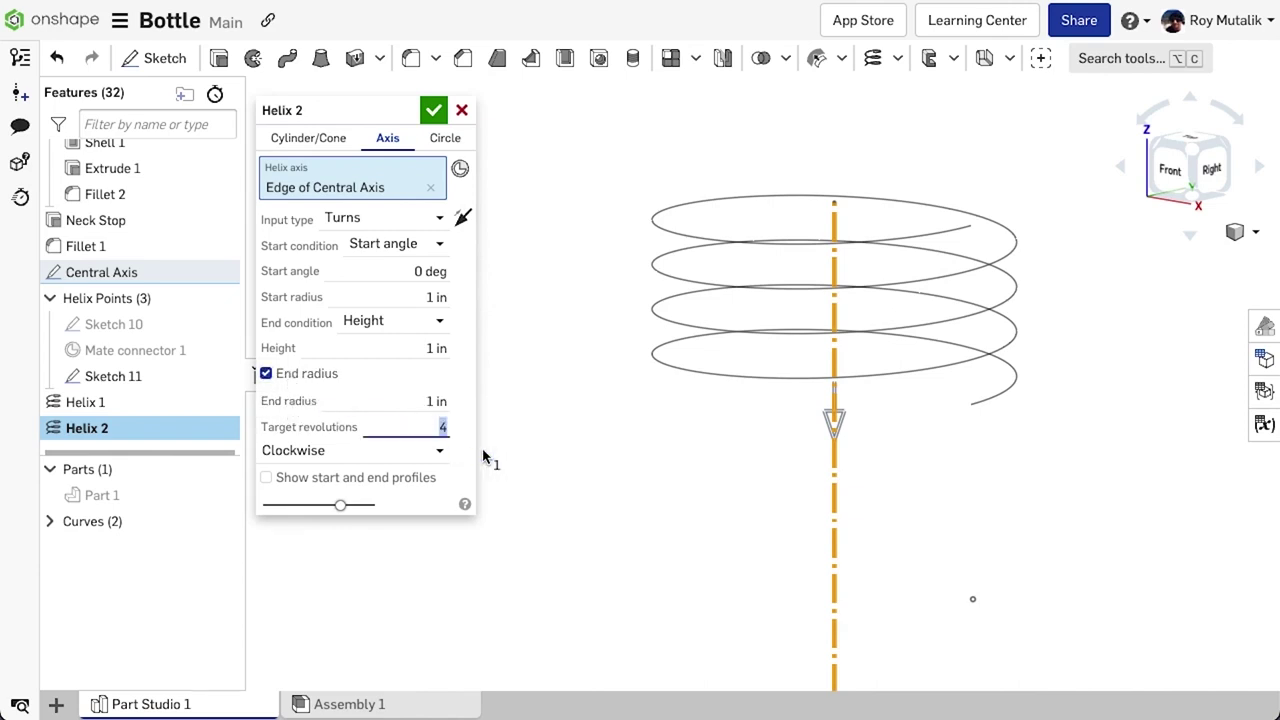
pyautogui.click(428, 401)
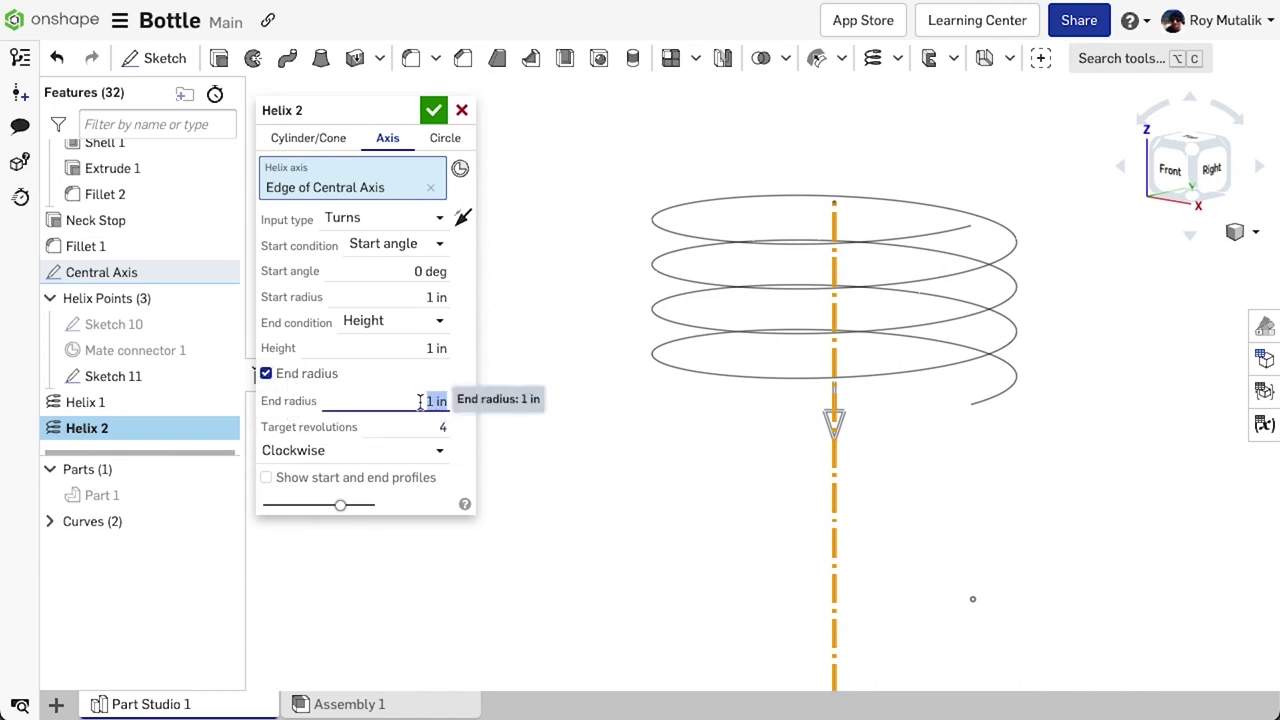
pyautogui.write('.25')
pyautogui.press('Return')
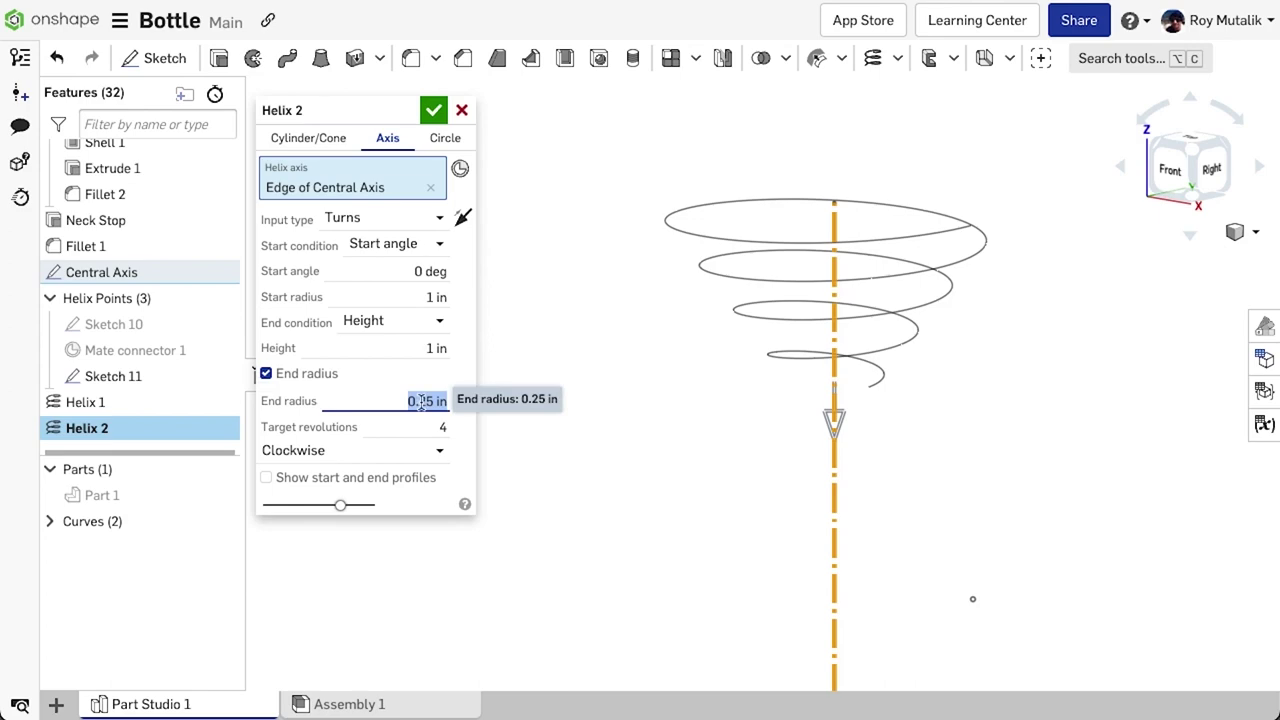
pyautogui.click(430, 110)
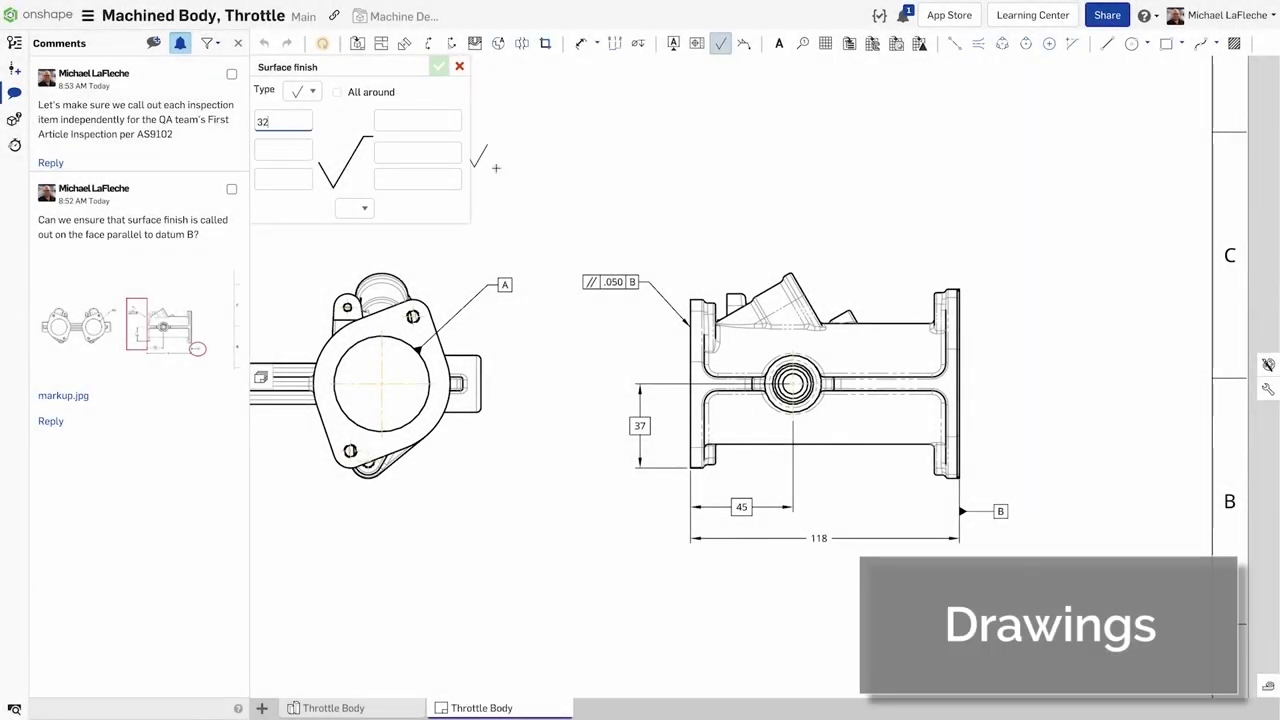
pyautogui.click(605, 268)
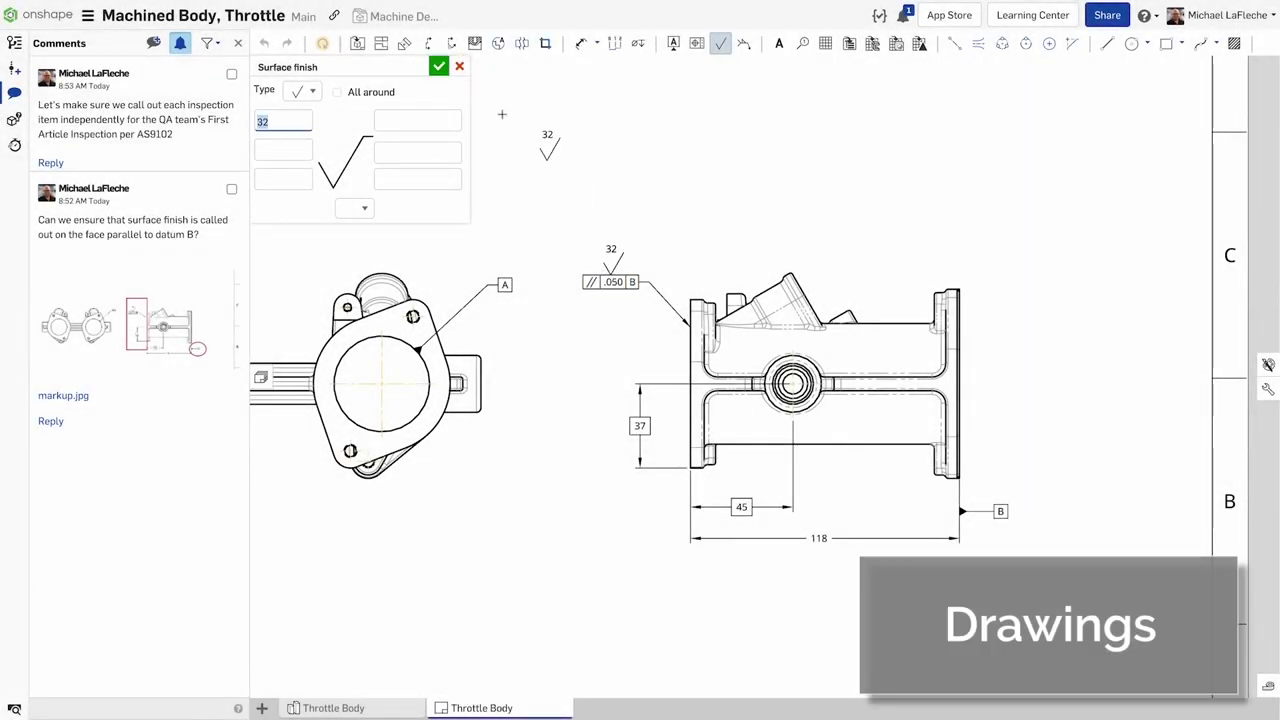
# Balloon Ø13, depth 12, counterbore diameter, depth 7 and the position frame as items 1–5, with balloon 3 beside the counterbore row
pyautogui.press('Return')
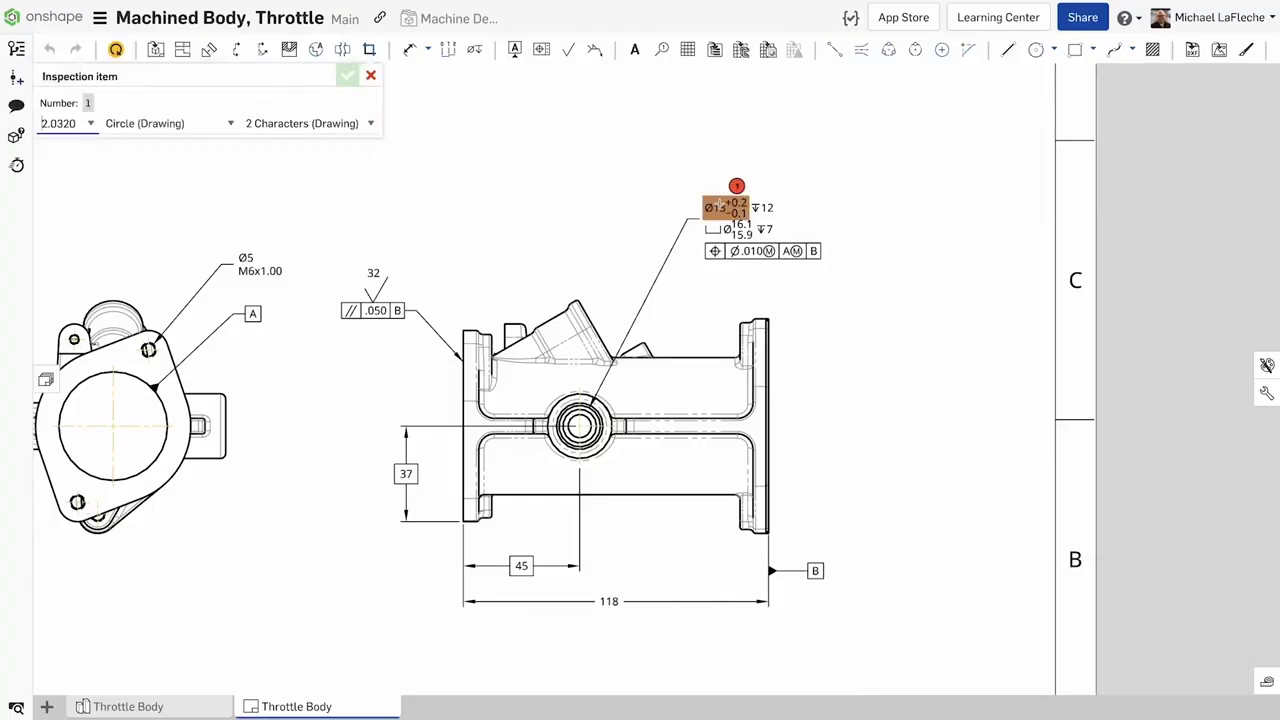
pyautogui.click(723, 204)
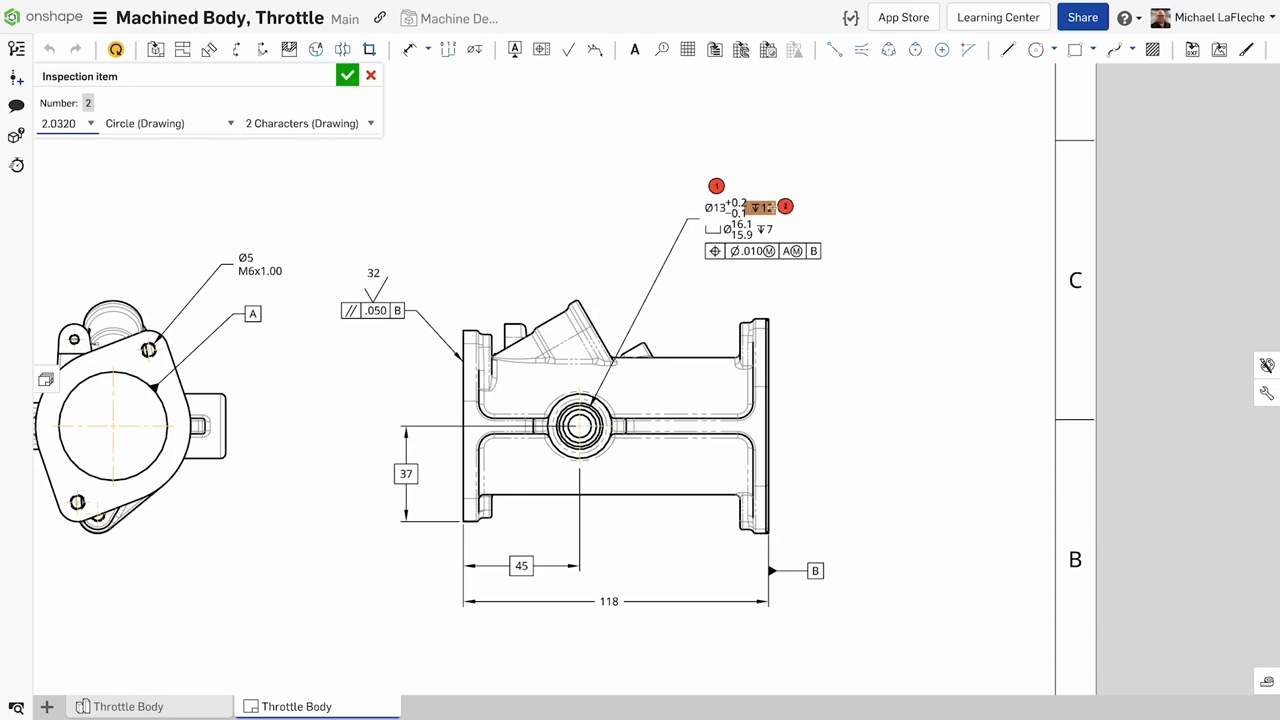
pyautogui.click(762, 208)
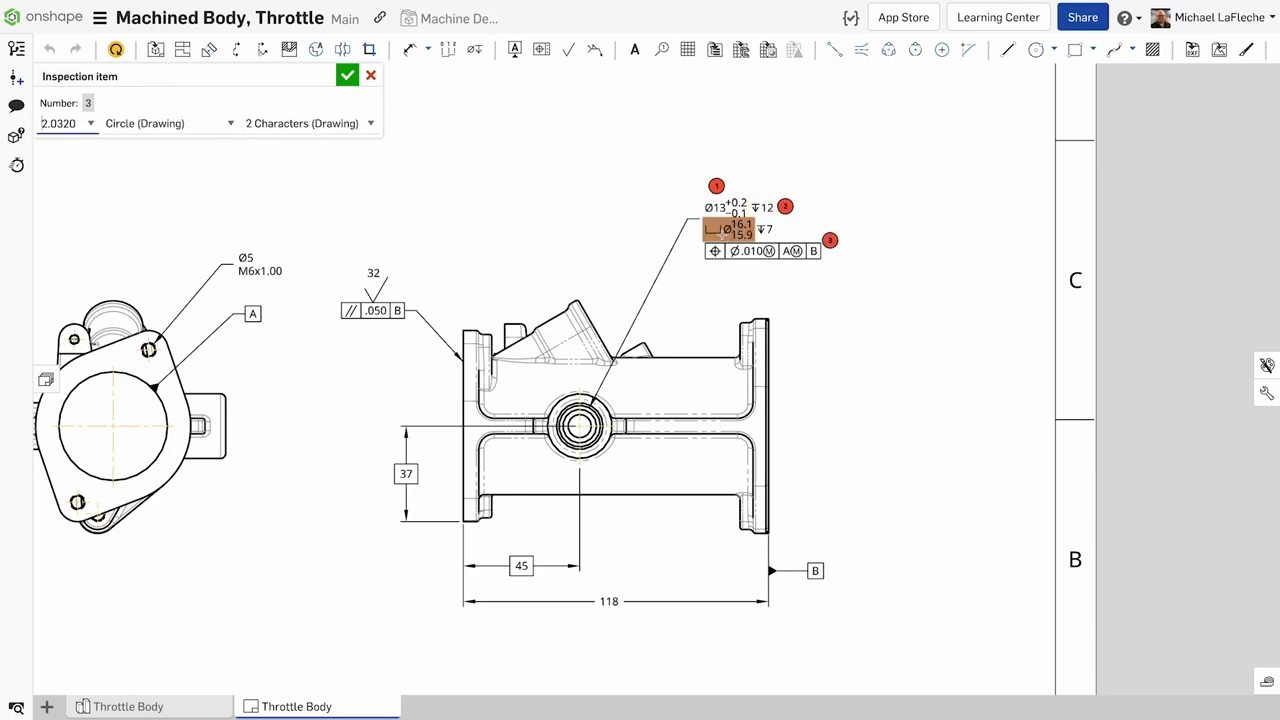
pyautogui.click(719, 237)
pyautogui.click(778, 234)
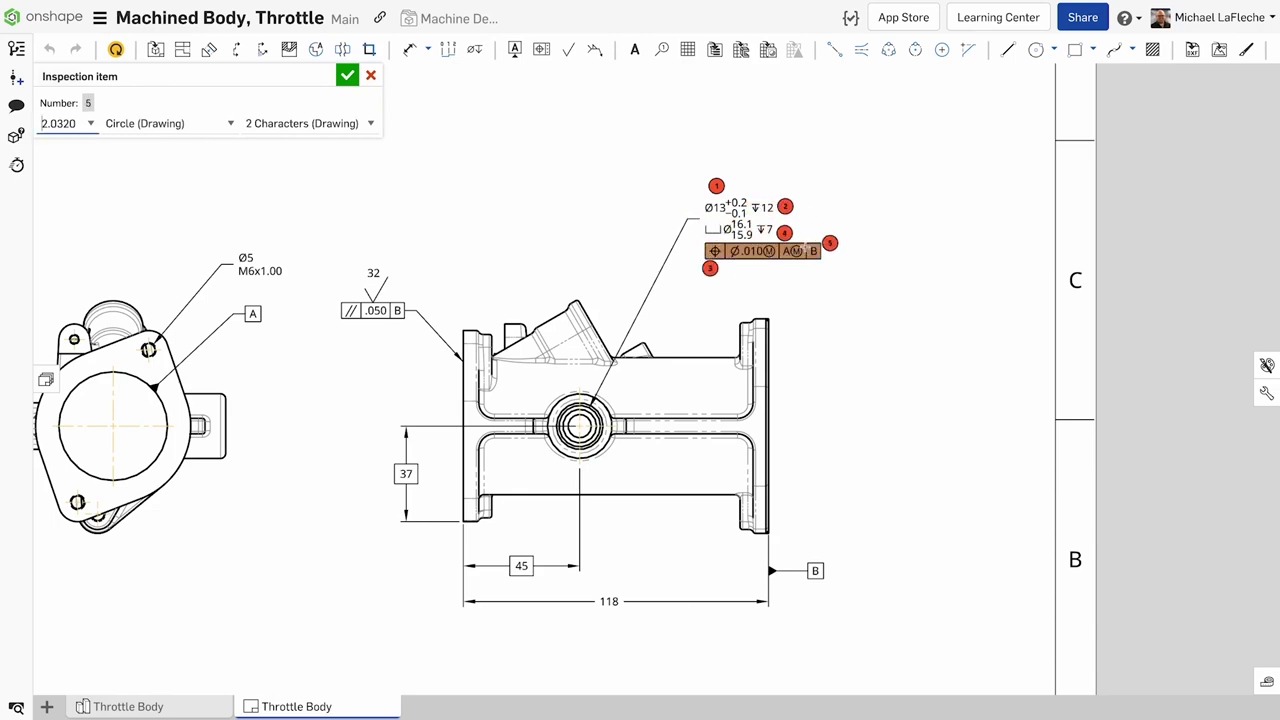
pyautogui.click(814, 251)
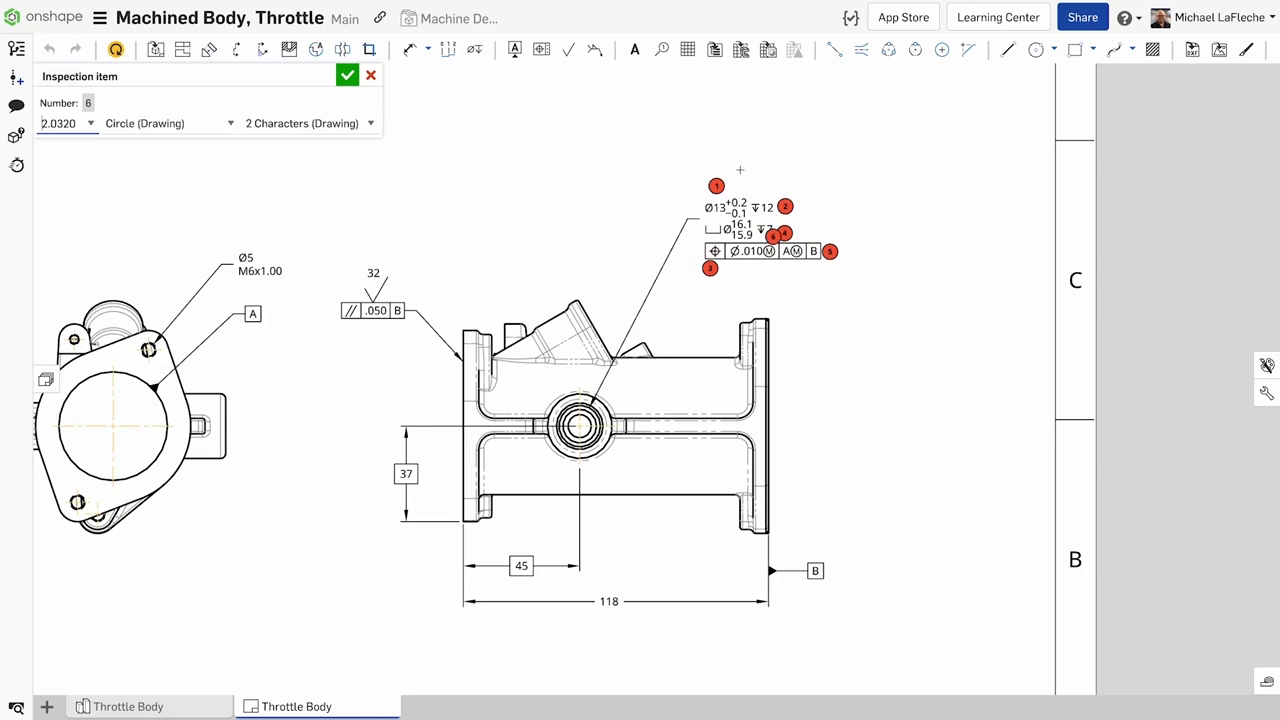
pyautogui.click(350, 78)
pyautogui.scroll(3, 923, 205)
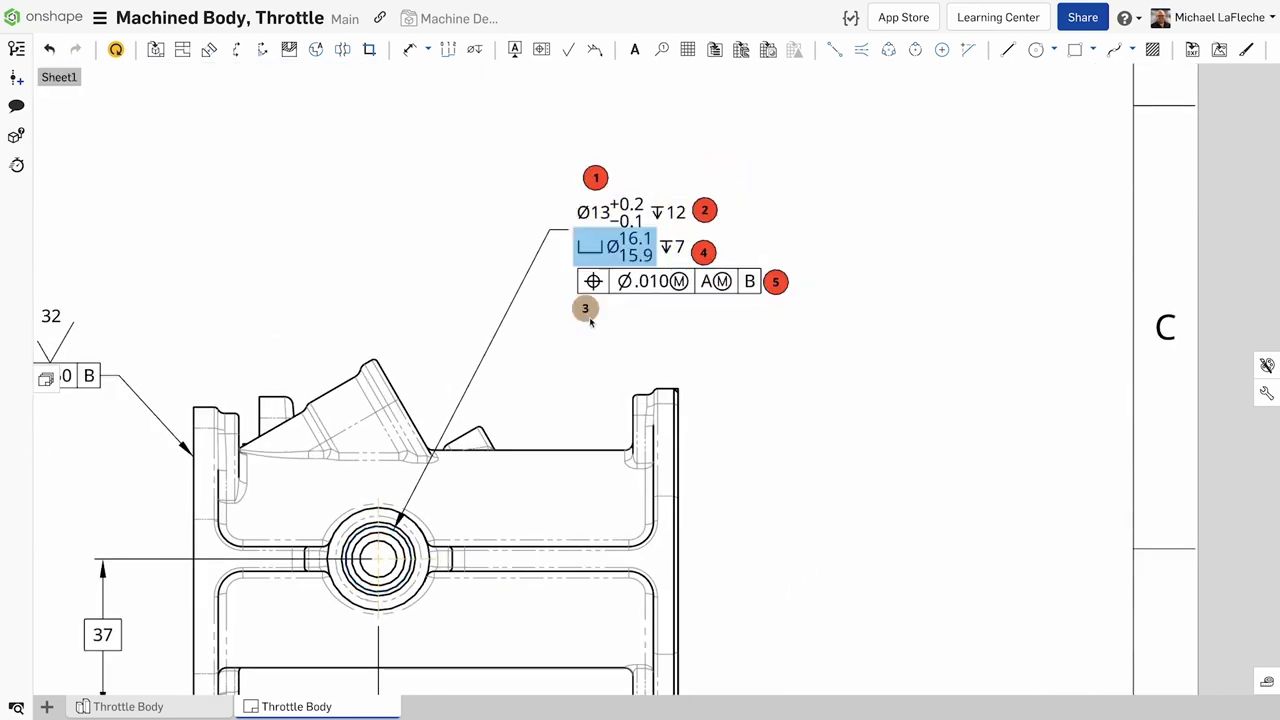
pyautogui.moveTo(565, 243)
pyautogui.mouseDown()
pyautogui.moveTo(557, 236)
pyautogui.moveTo(557, 249)
pyautogui.mouseUp()
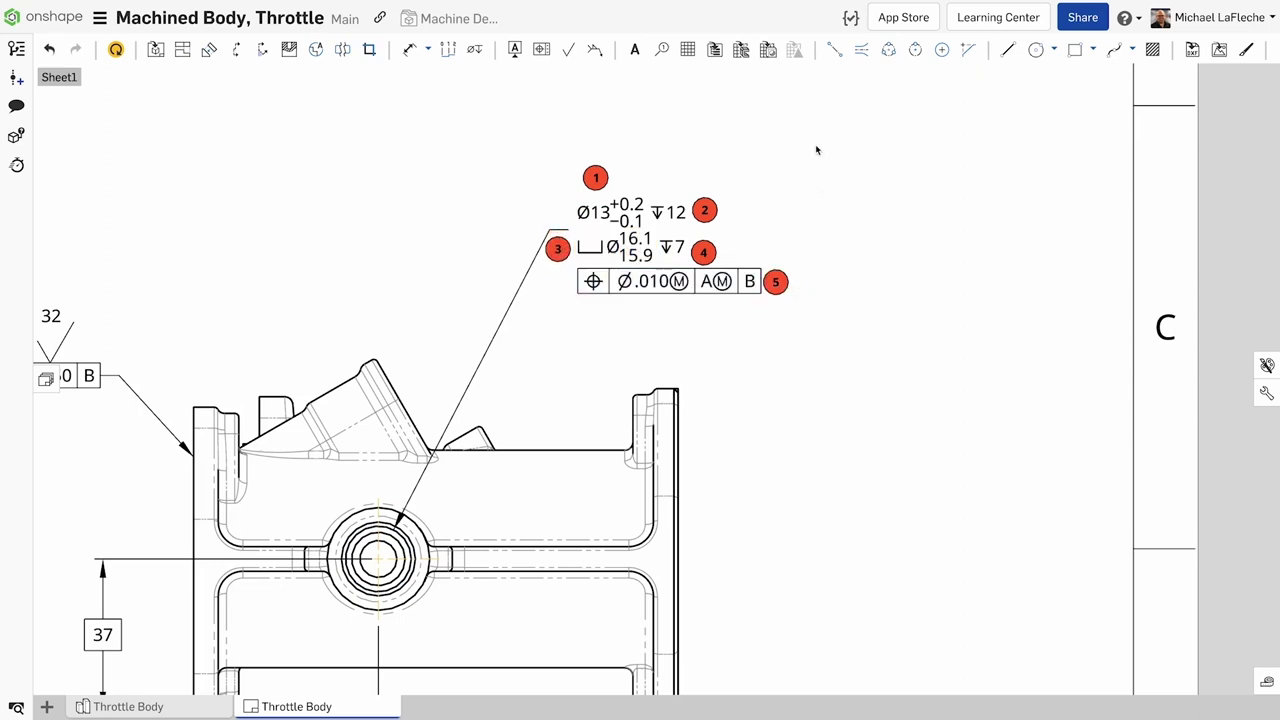
# Export the Throttle Body drawing, including its inspection balloons, from its tab menu
pyautogui.rightClick(318, 707)
pyautogui.click(357, 632)
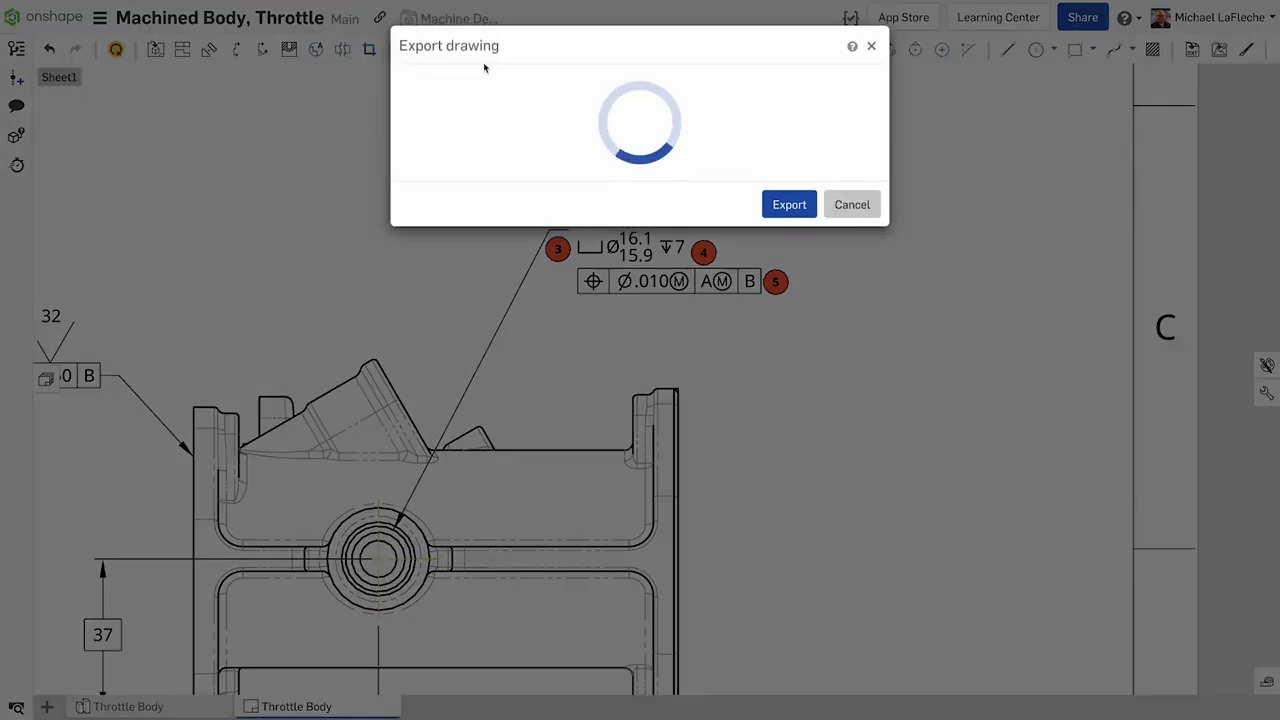
pyautogui.click(789, 286)
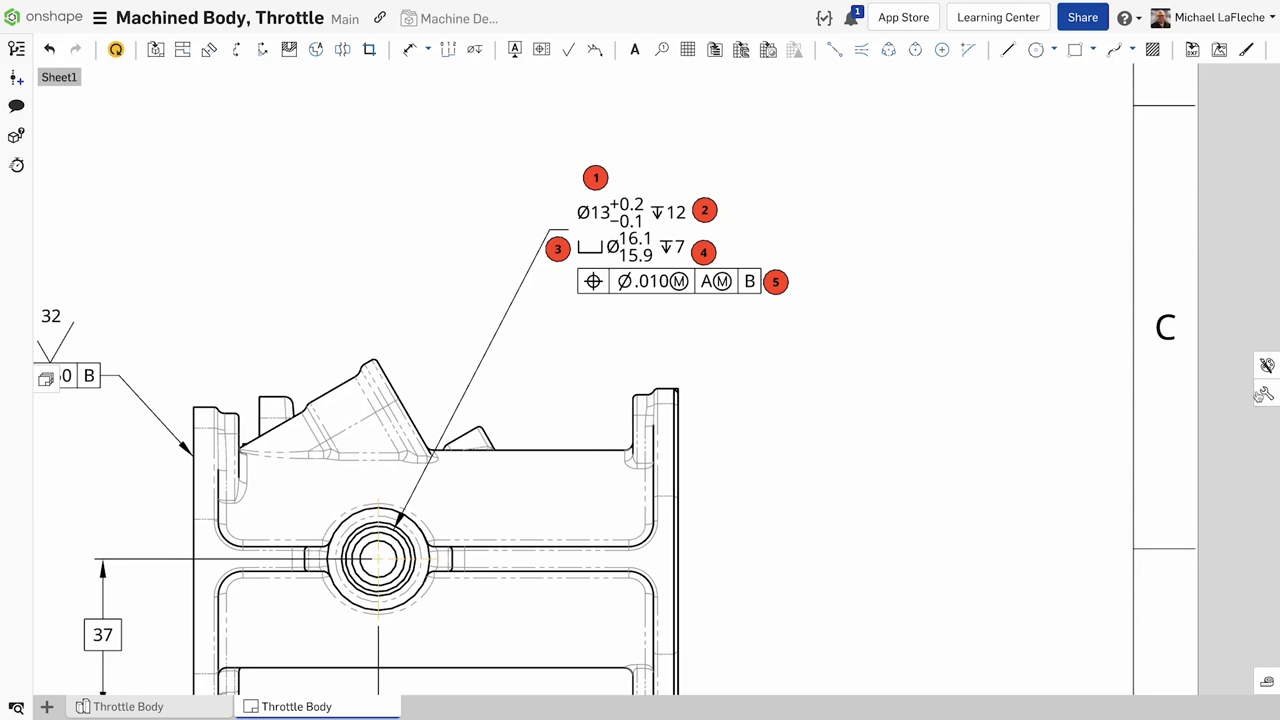
# Review the Row and Parameter item parsing choices in the drawing's Inspection properties
pyautogui.click(1265, 395)
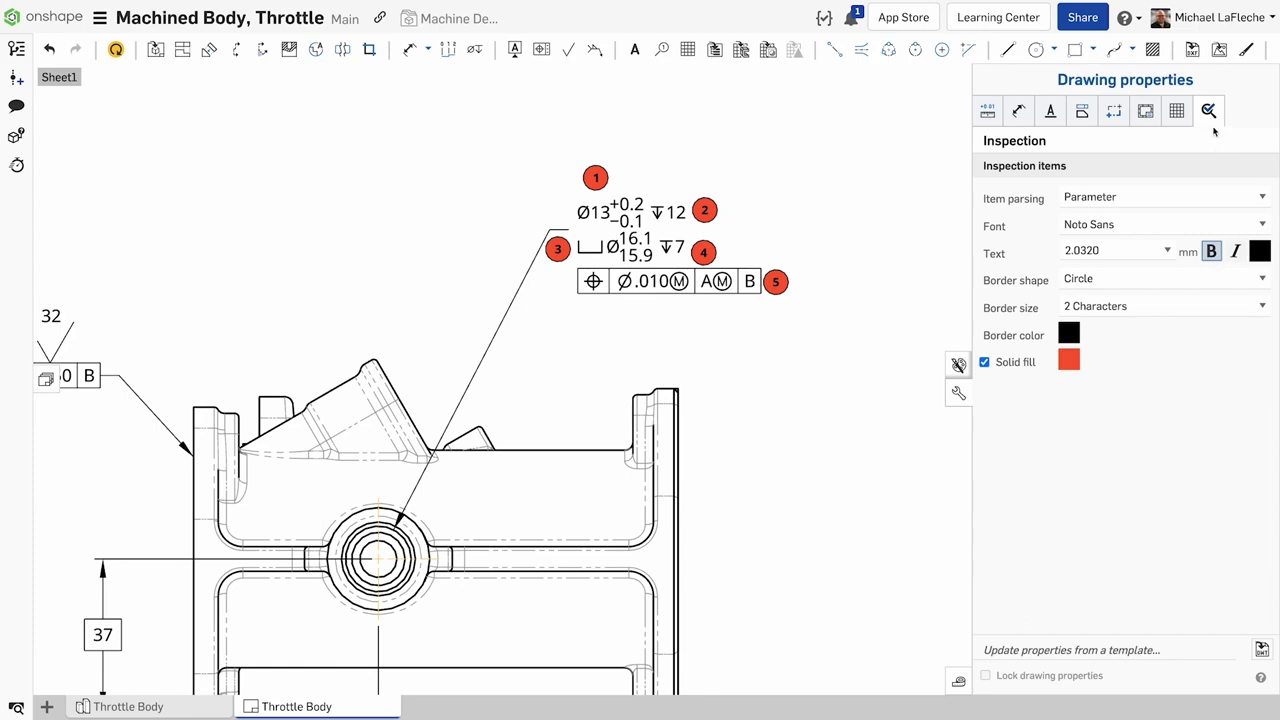
pyautogui.click(1167, 197)
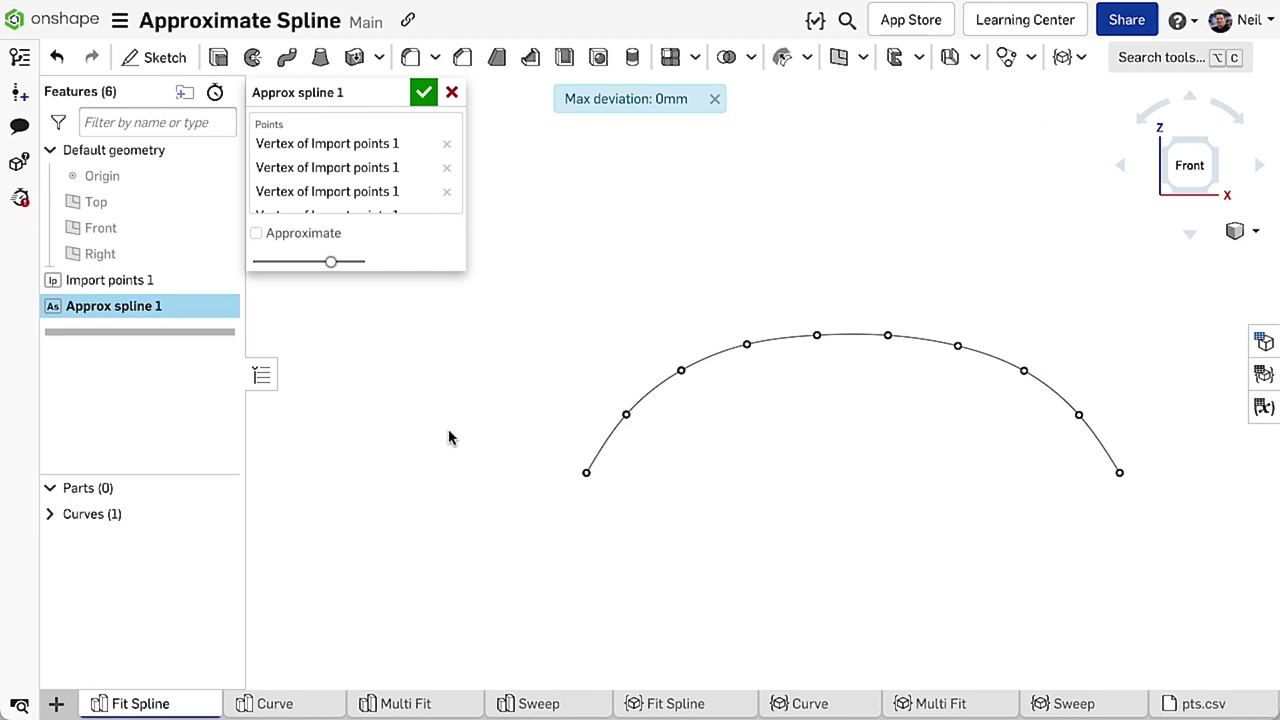
# Turn on curvature combs for Approx spline 1 through Curve/surface analysis
pyautogui.rightClick(448, 437)
pyautogui.click(478, 509)
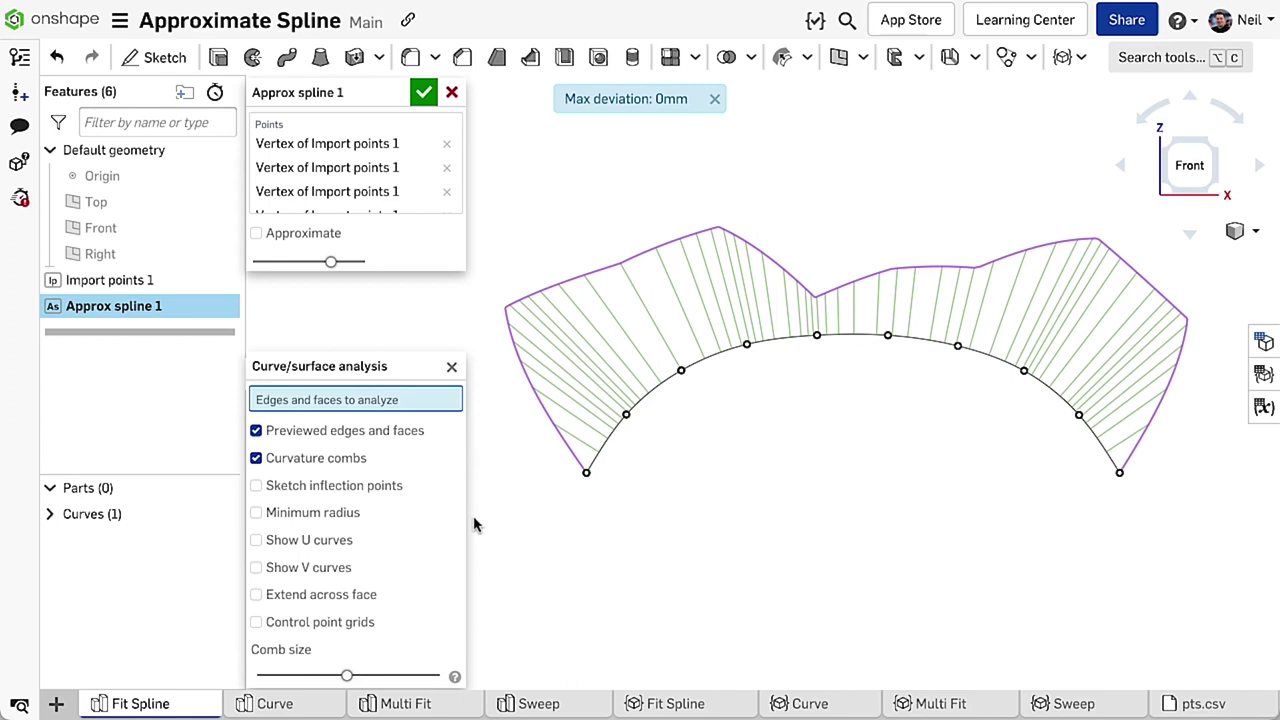
# Enable Approximate on Approx spline 1 and try spline degrees 4 and 5
pyautogui.click(336, 244)
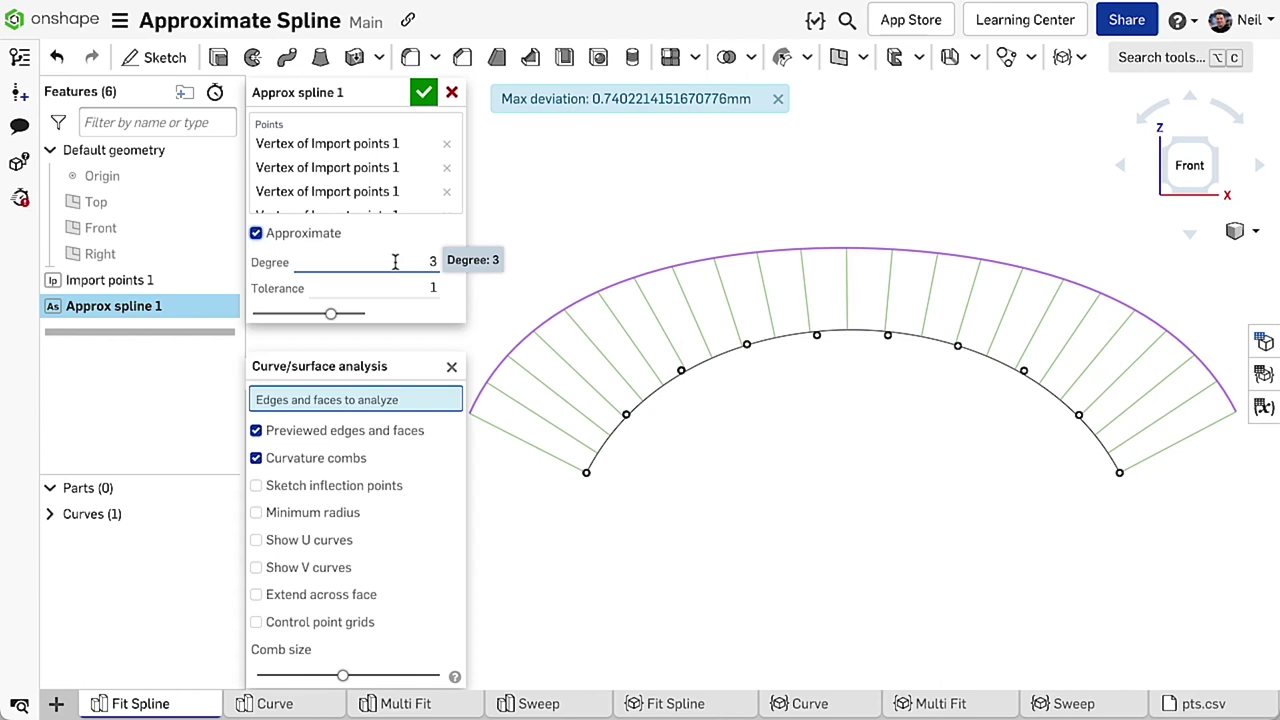
pyautogui.click(395, 262)
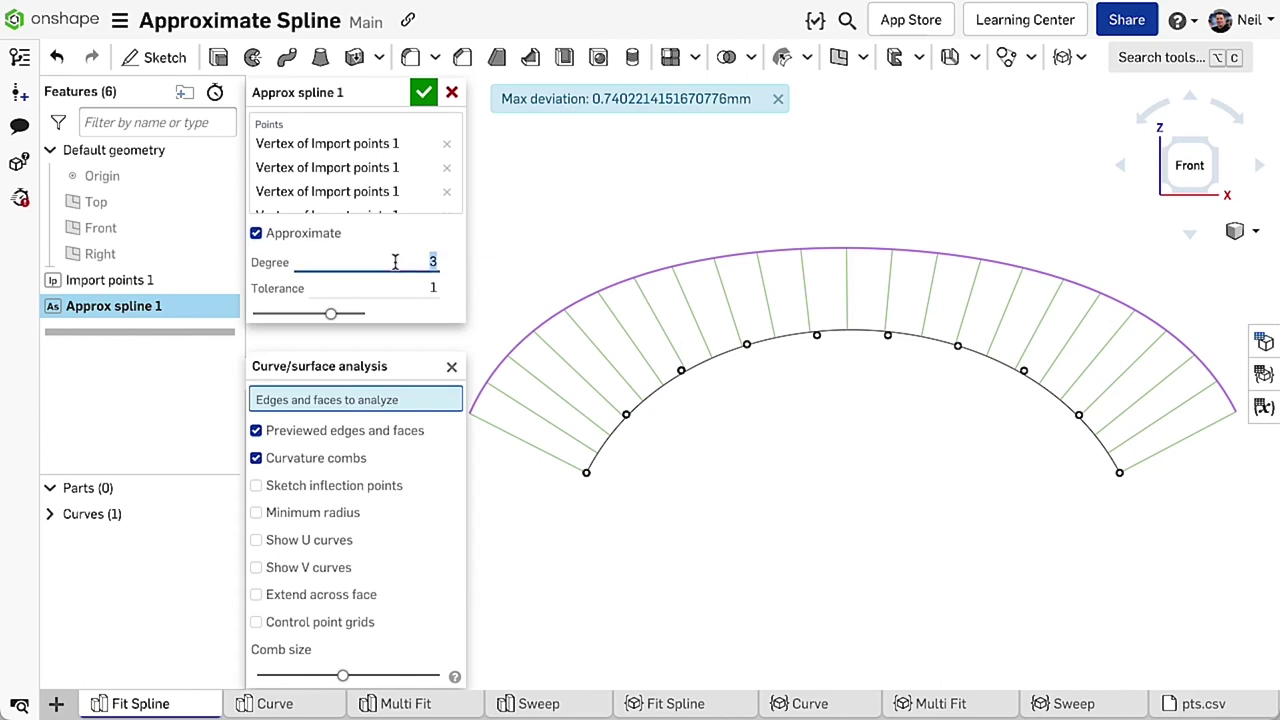
pyautogui.press('Up')
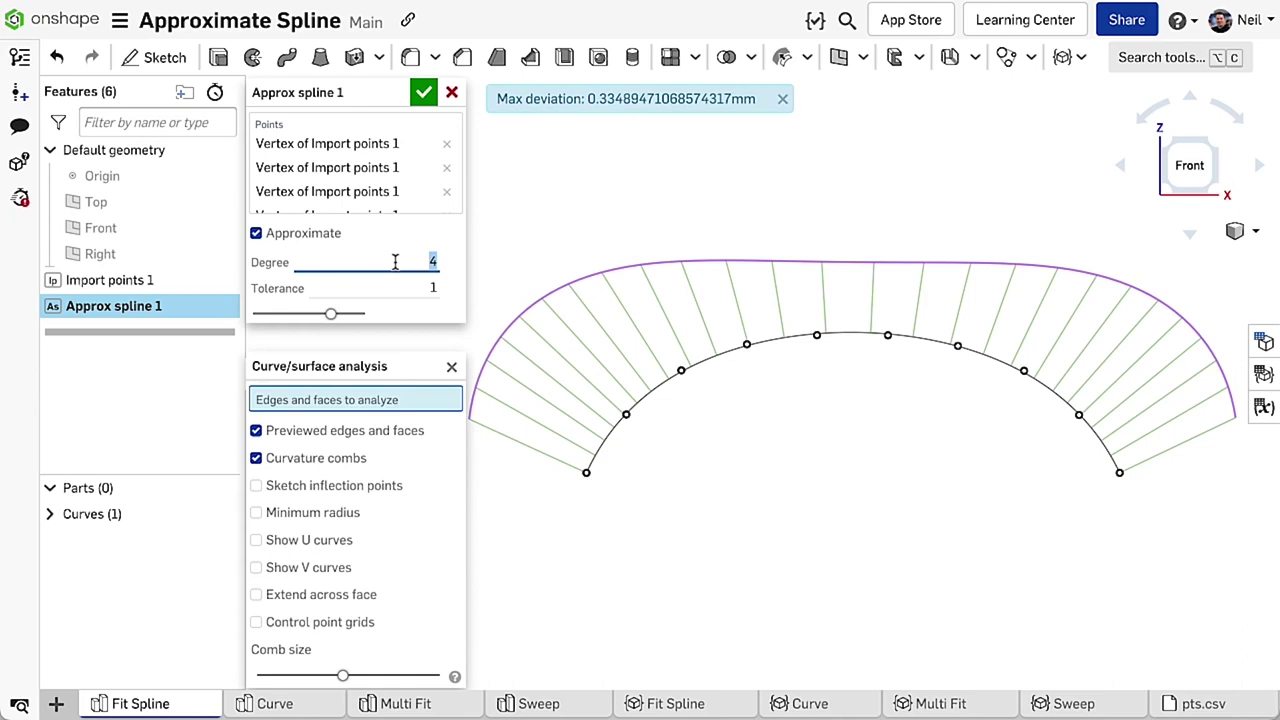
pyautogui.press('Up')
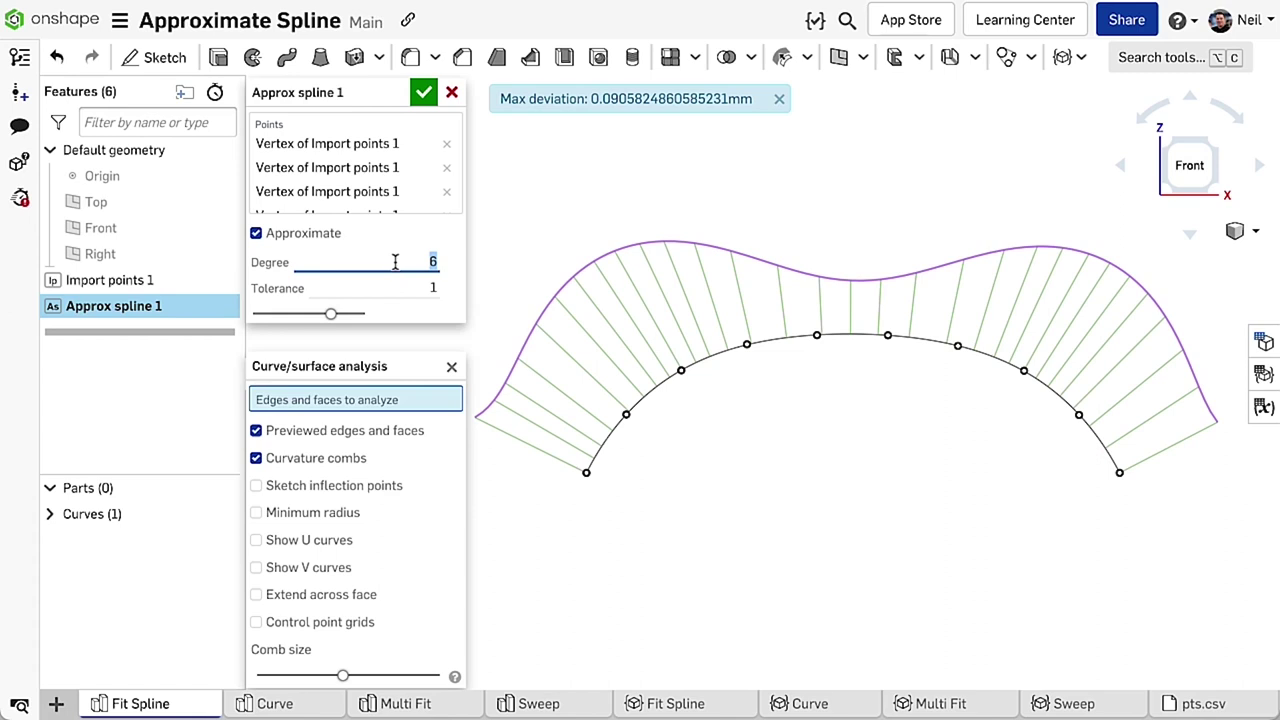
pyautogui.press('Down')
pyautogui.press('Down')
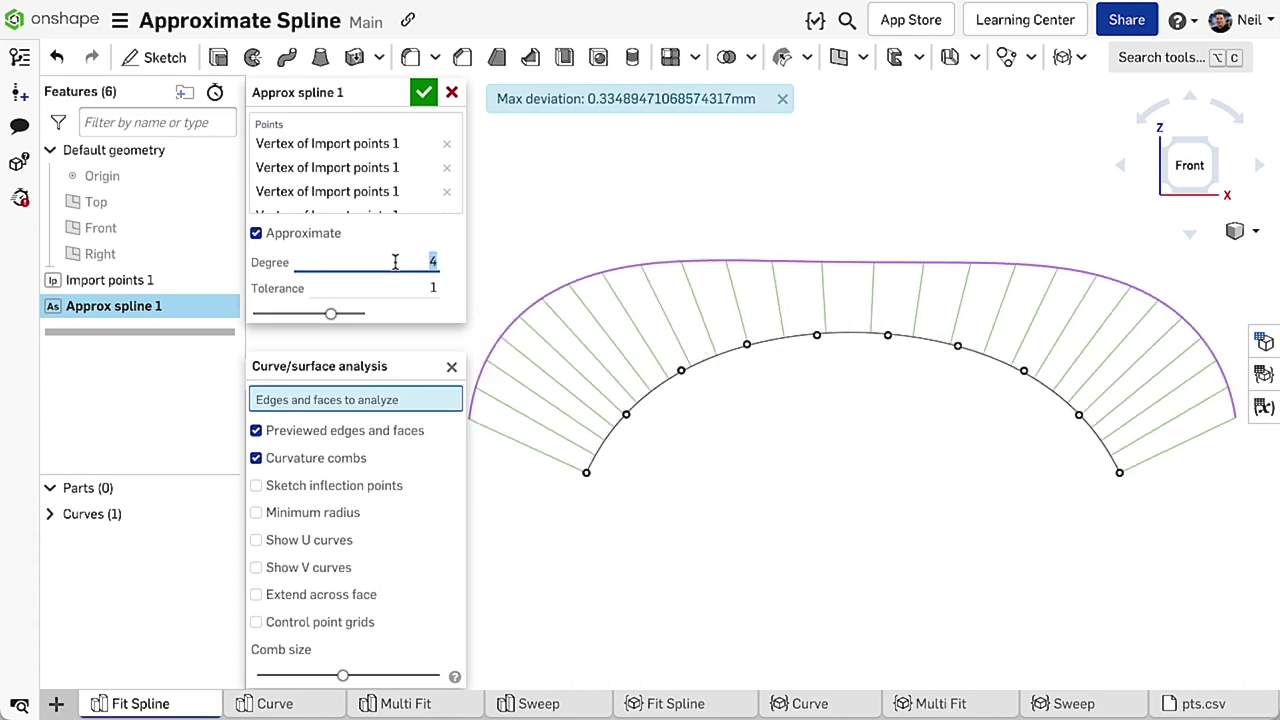
# Set tolerance 1e-6 and degree 3, then toggle Approximate off and back on to compare
pyautogui.click(404, 285)
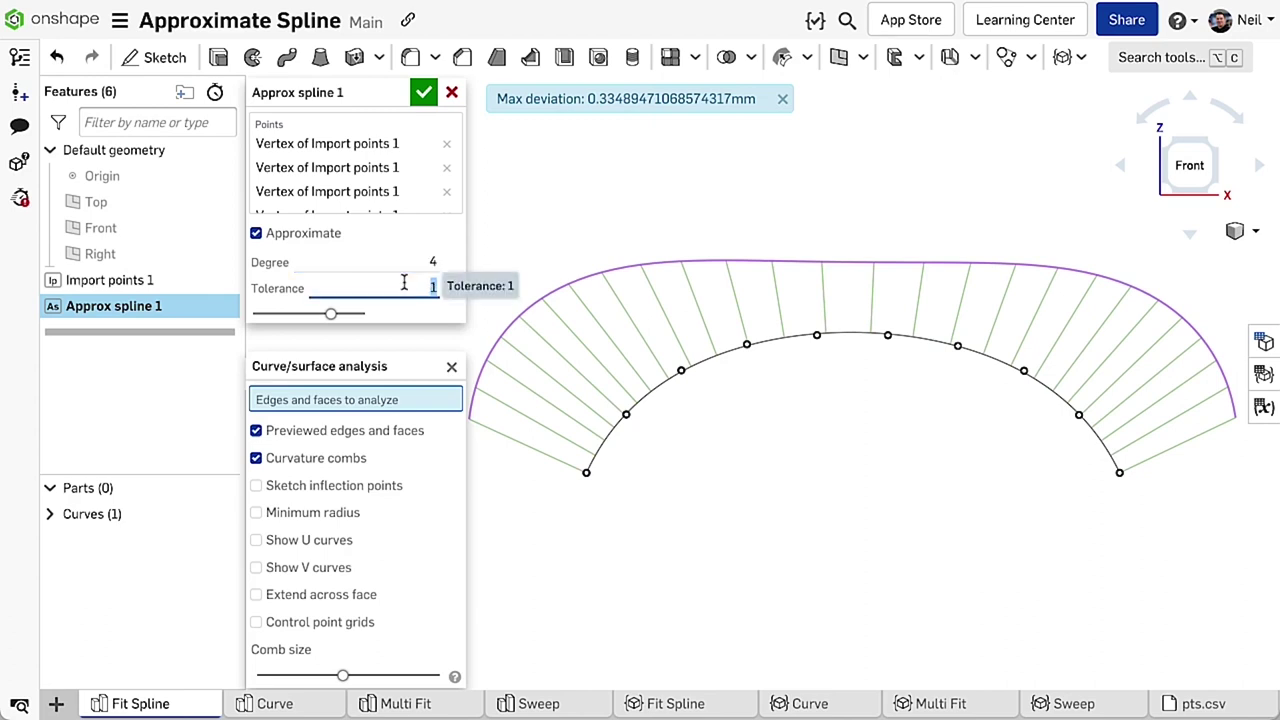
pyautogui.write('1e-6')
pyautogui.press('Return')
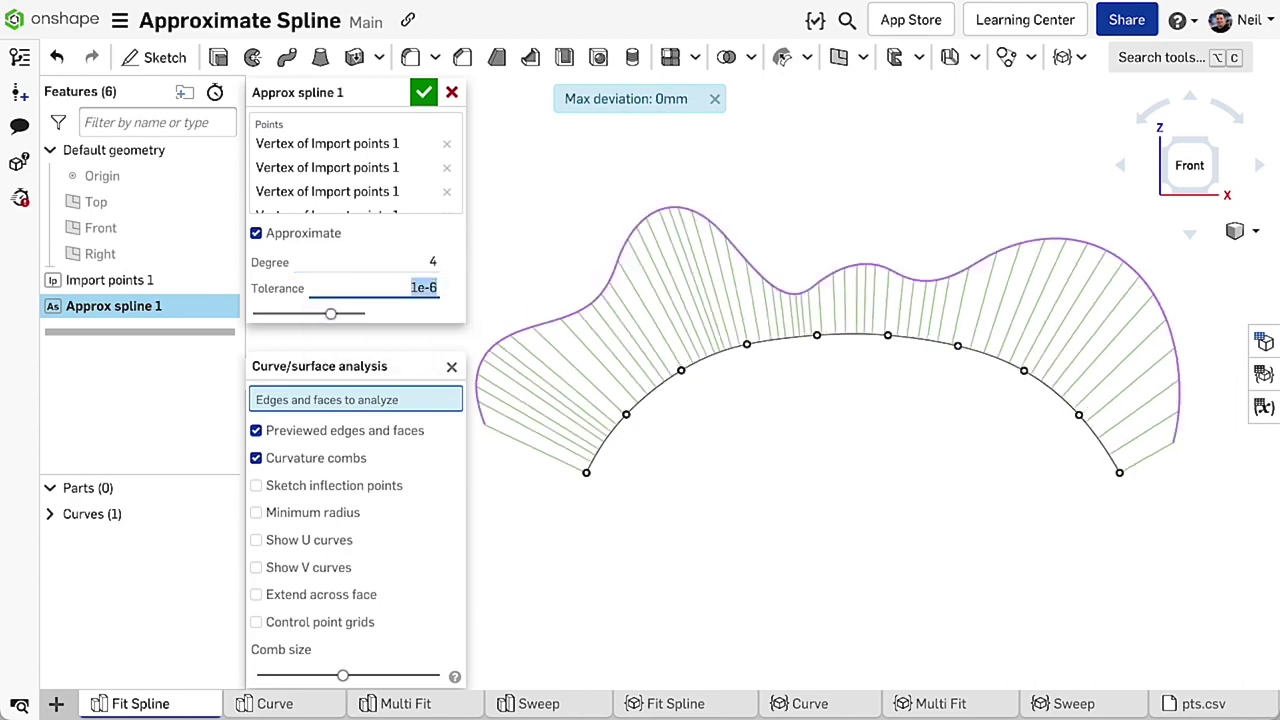
pyautogui.click(427, 261)
pyautogui.write('3')
pyautogui.press('Return')
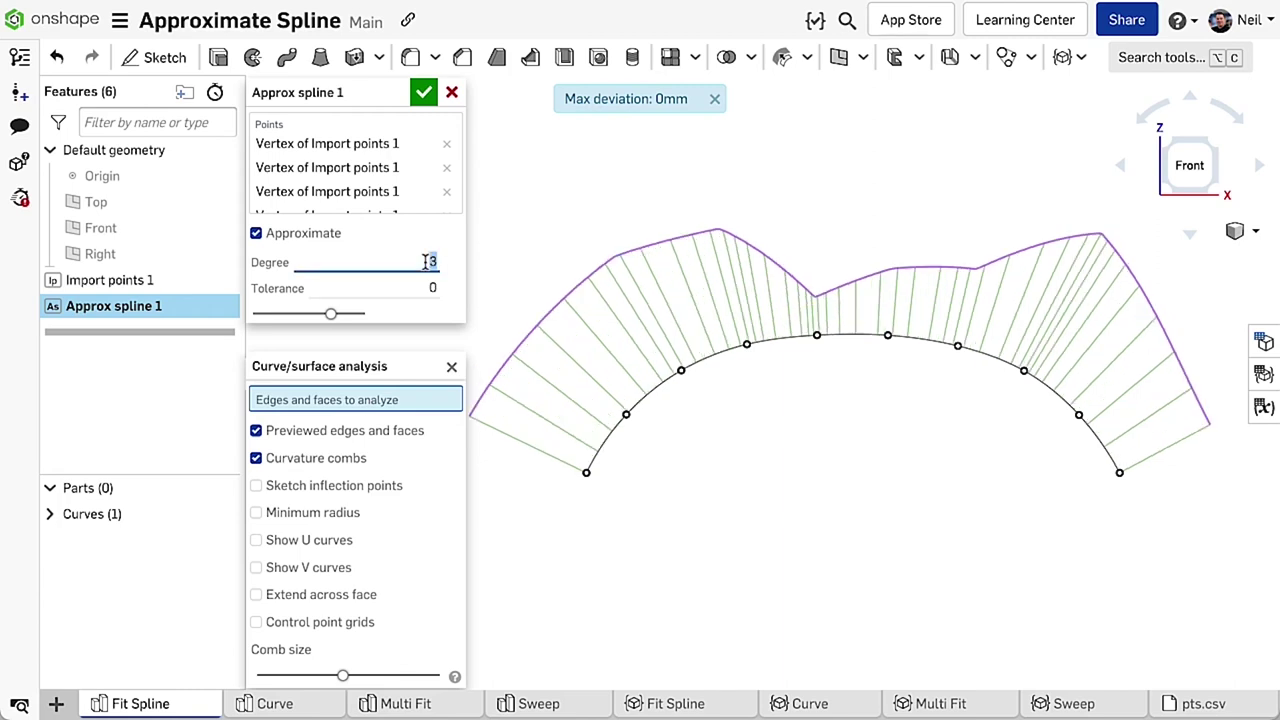
pyautogui.click(318, 235)
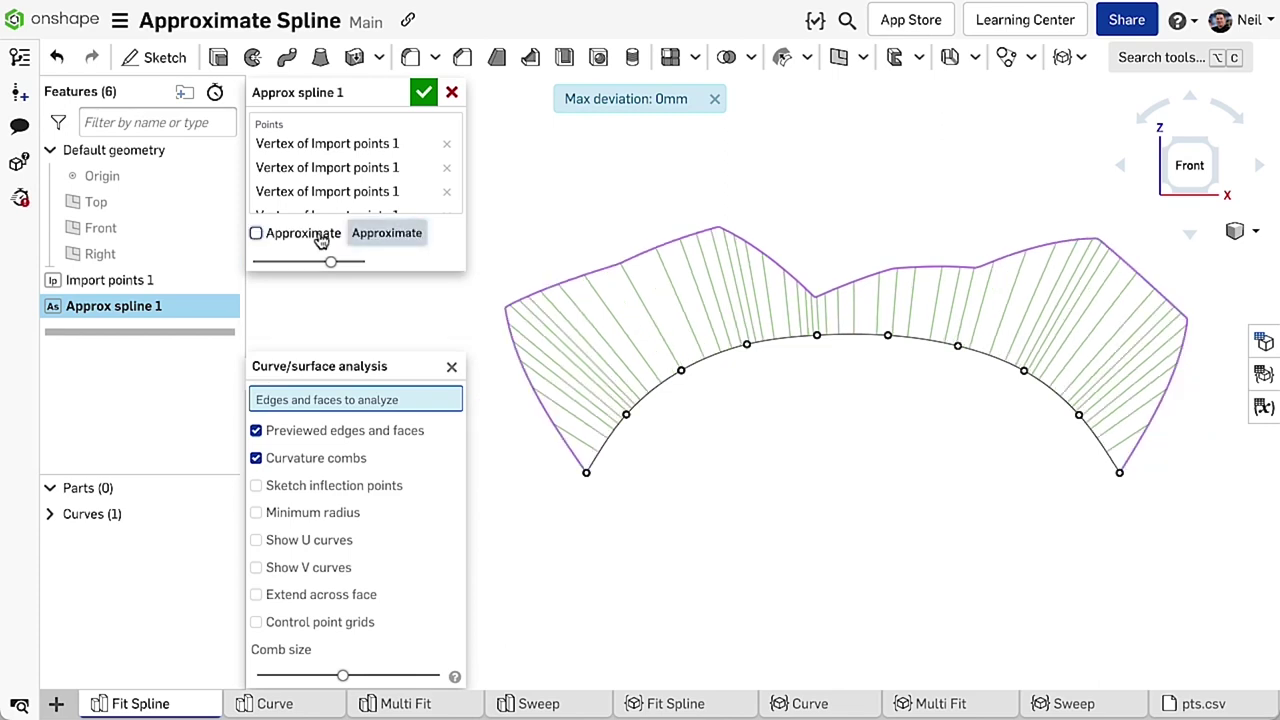
pyautogui.click(318, 235)
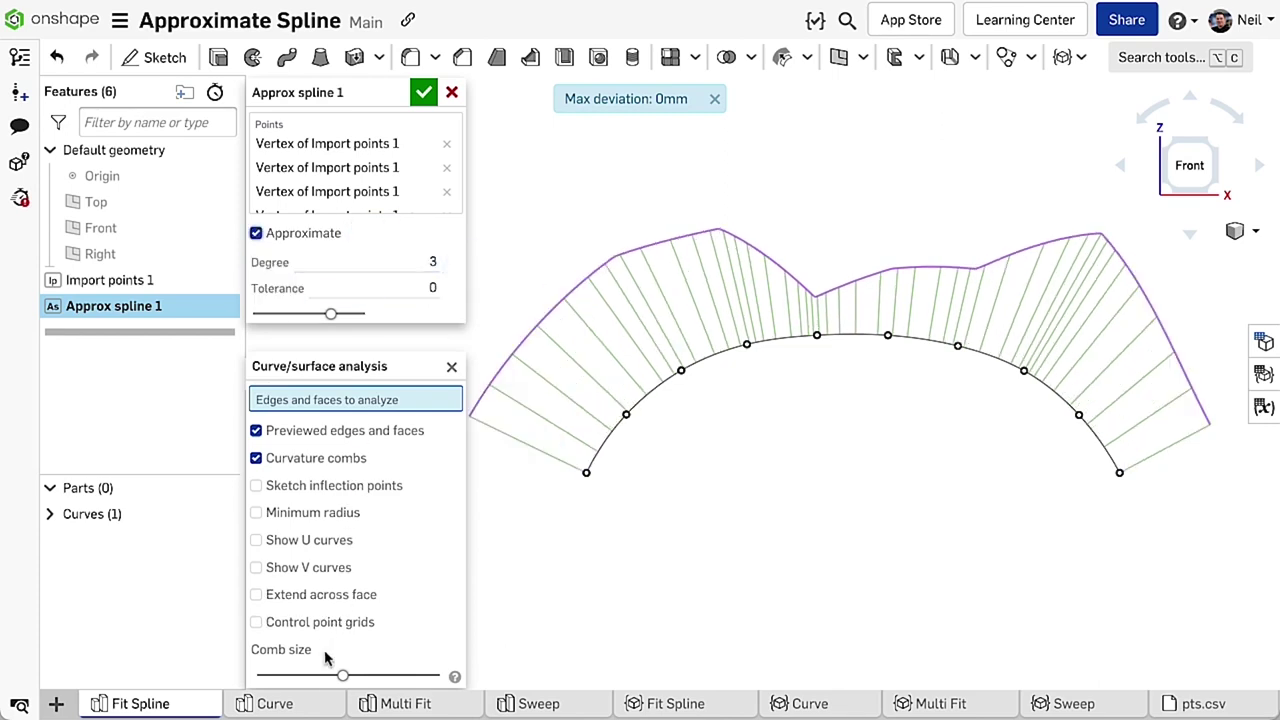
# Show the Curve part studio's Parametric Curve 1 spiral from the top, fitted to the view
pyautogui.click(310, 705)
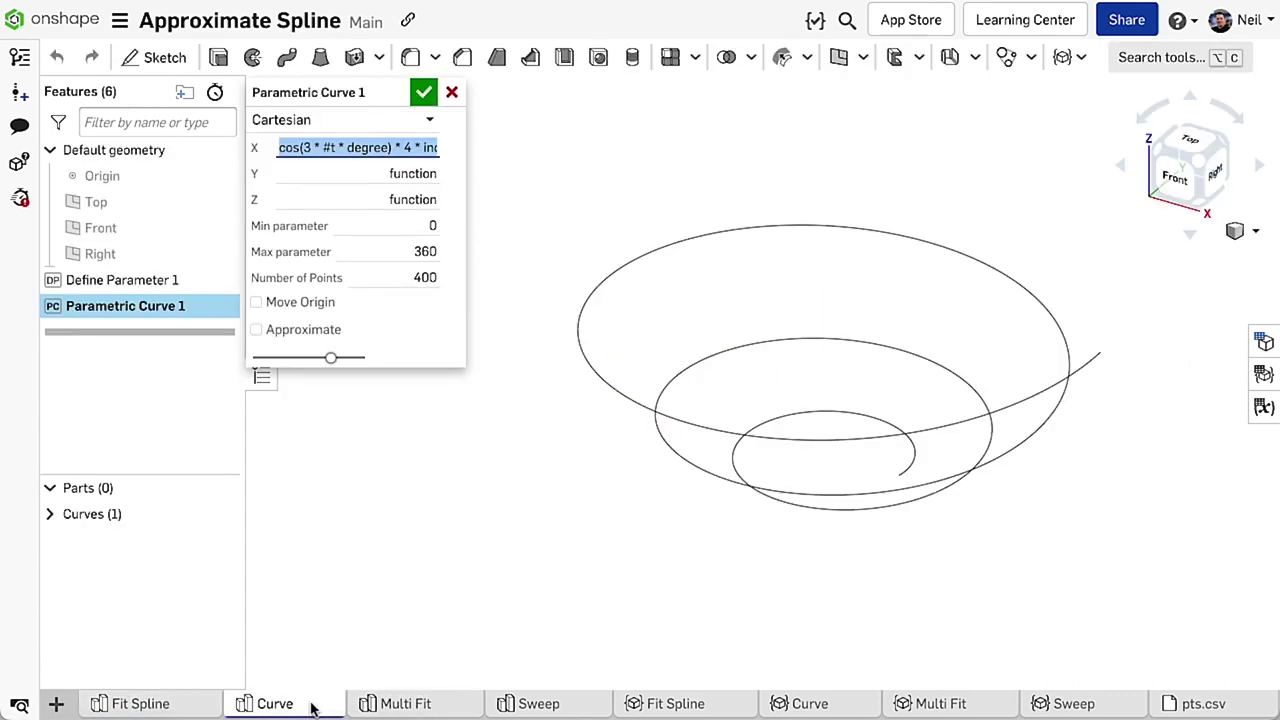
pyautogui.click(1186, 146)
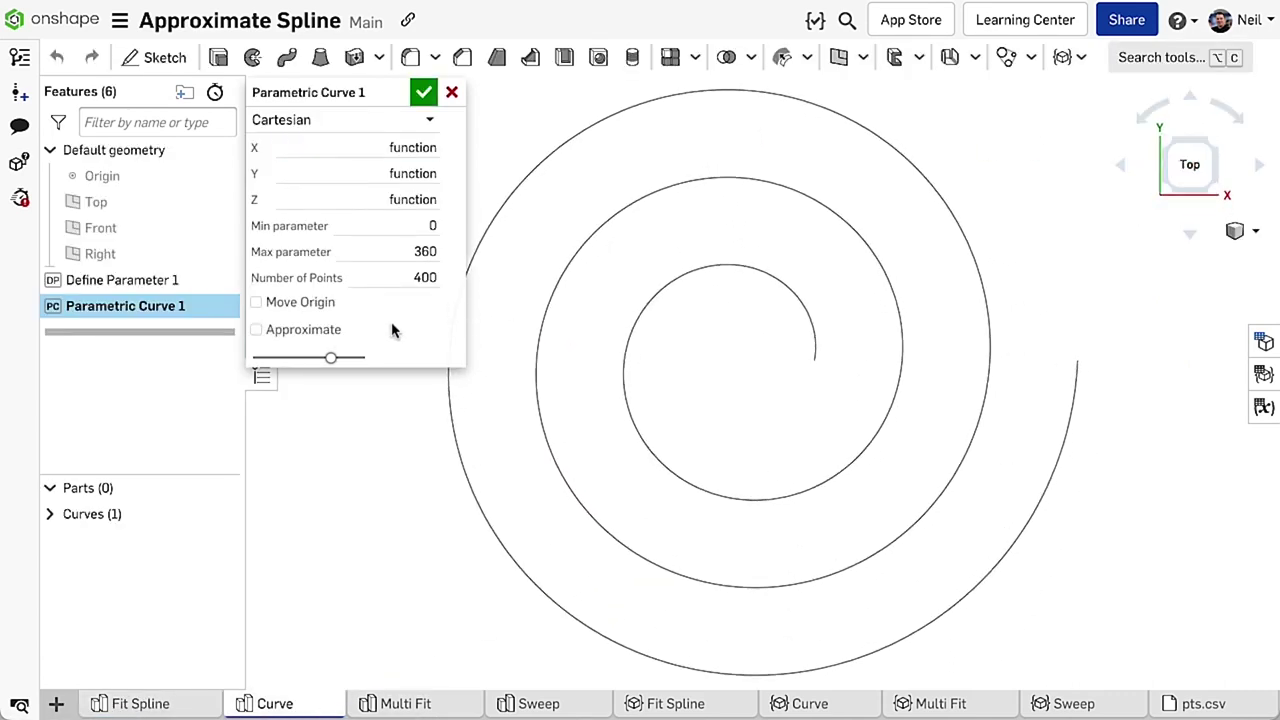
pyautogui.press('f')
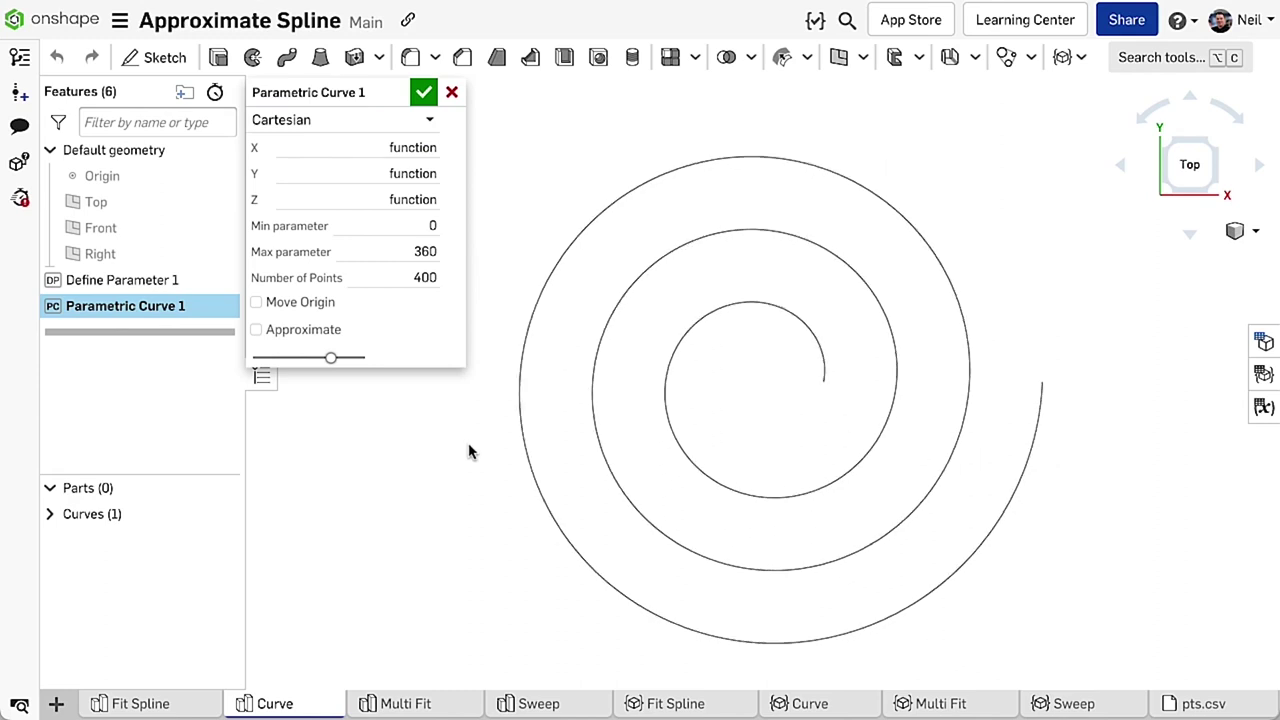
# Display curvature combs on the spiral and turn on Approximate to smooth them
pyautogui.rightClick(336, 413)
pyautogui.click(366, 490)
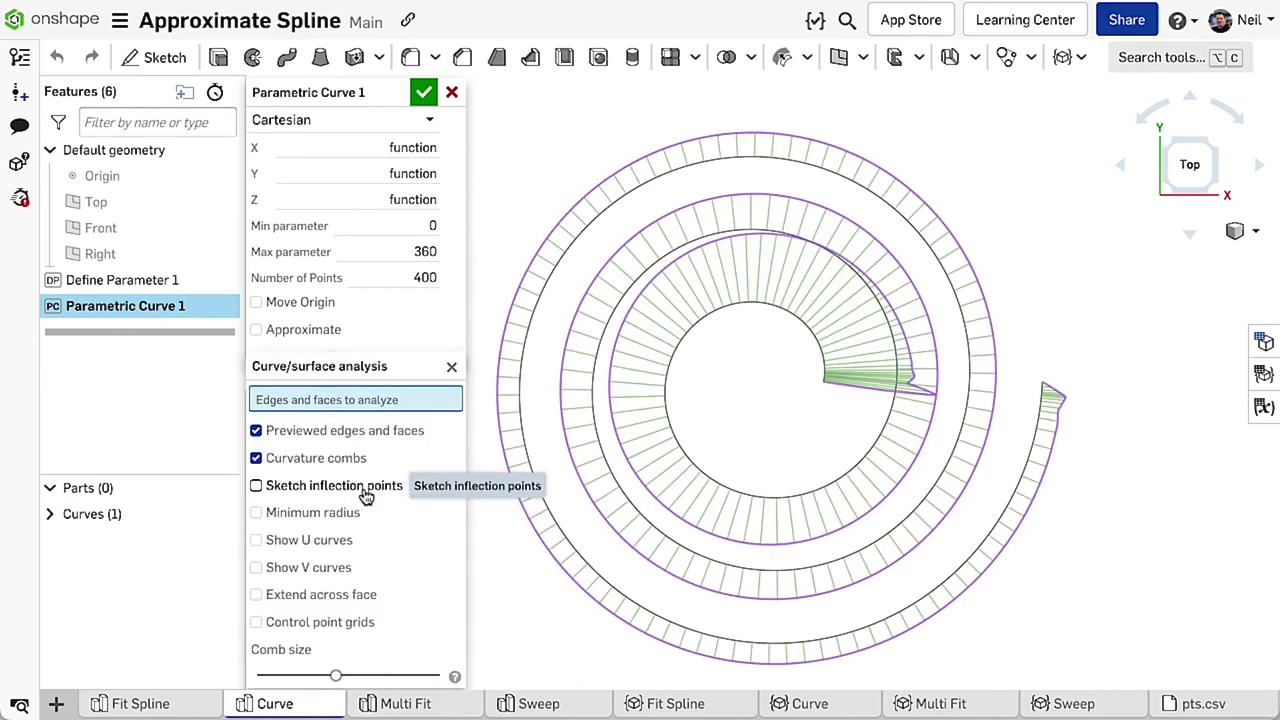
pyautogui.moveTo(585, 476); pyautogui.dragTo(621, 473, button='middle')
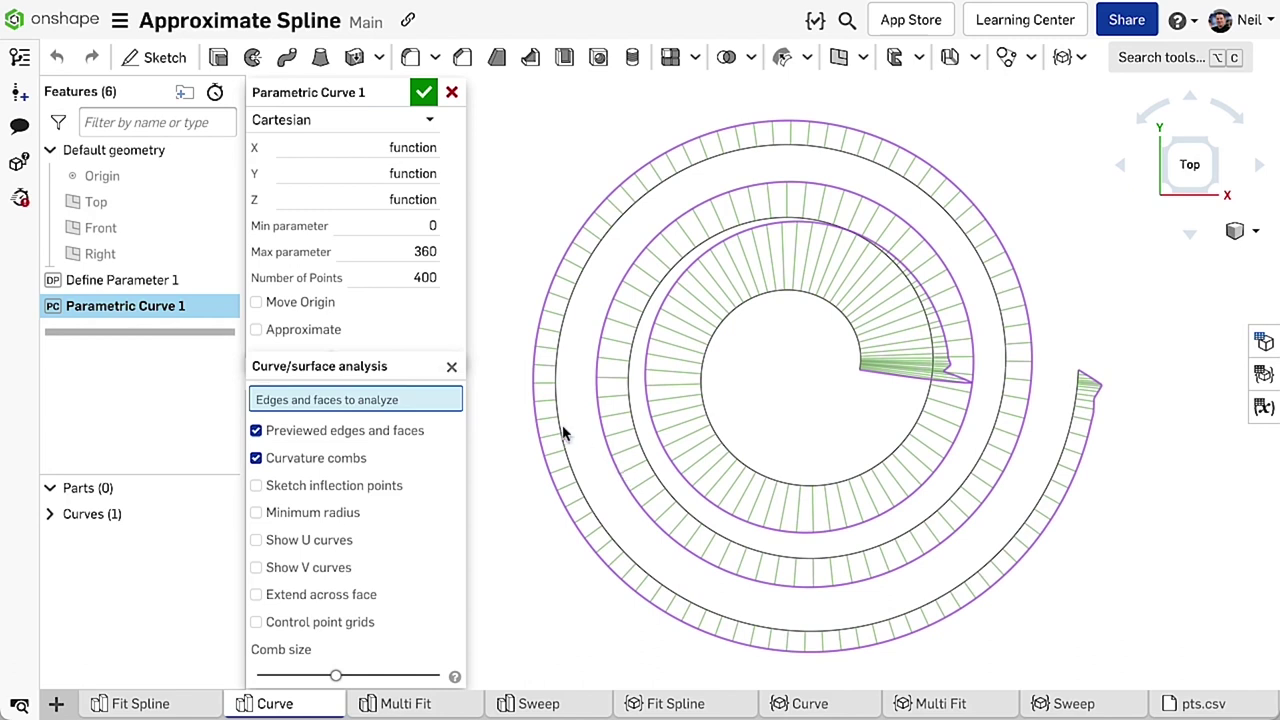
pyautogui.click(330, 330)
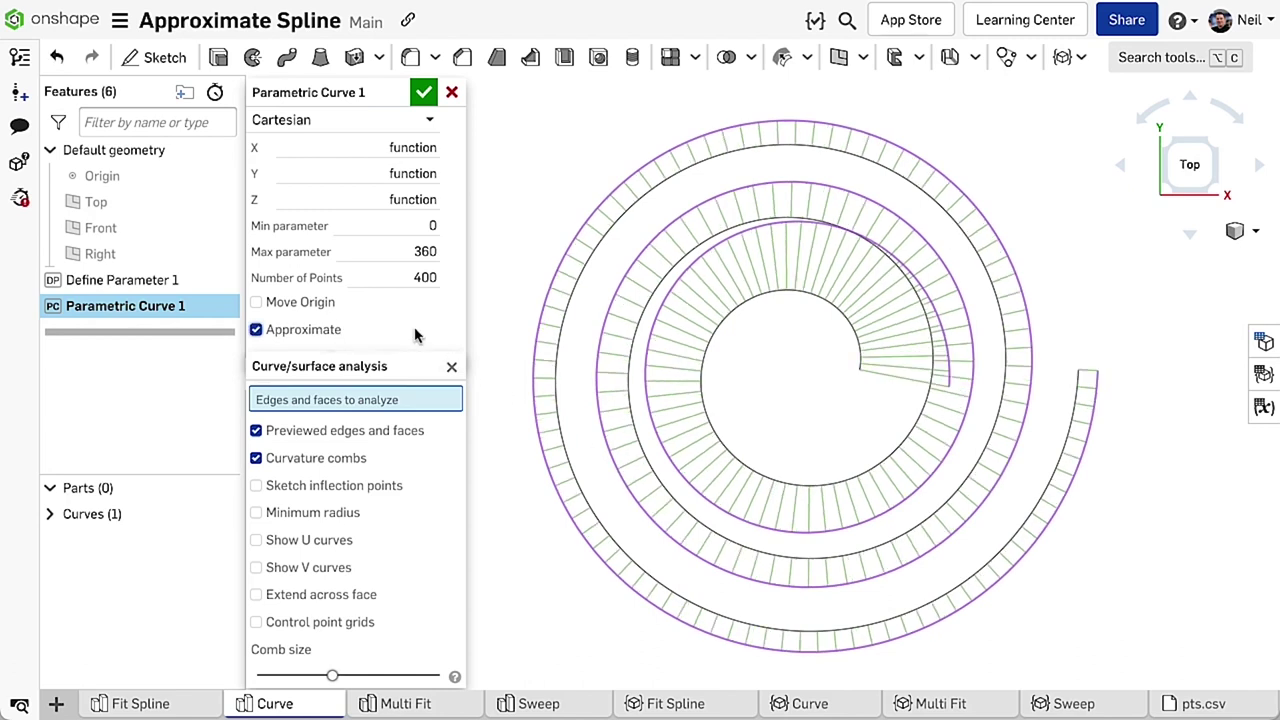
# Turn the MultiFit 1 curves into a surface and view it from the top with control point grids instead of curvature combs
pyautogui.click(424, 704)
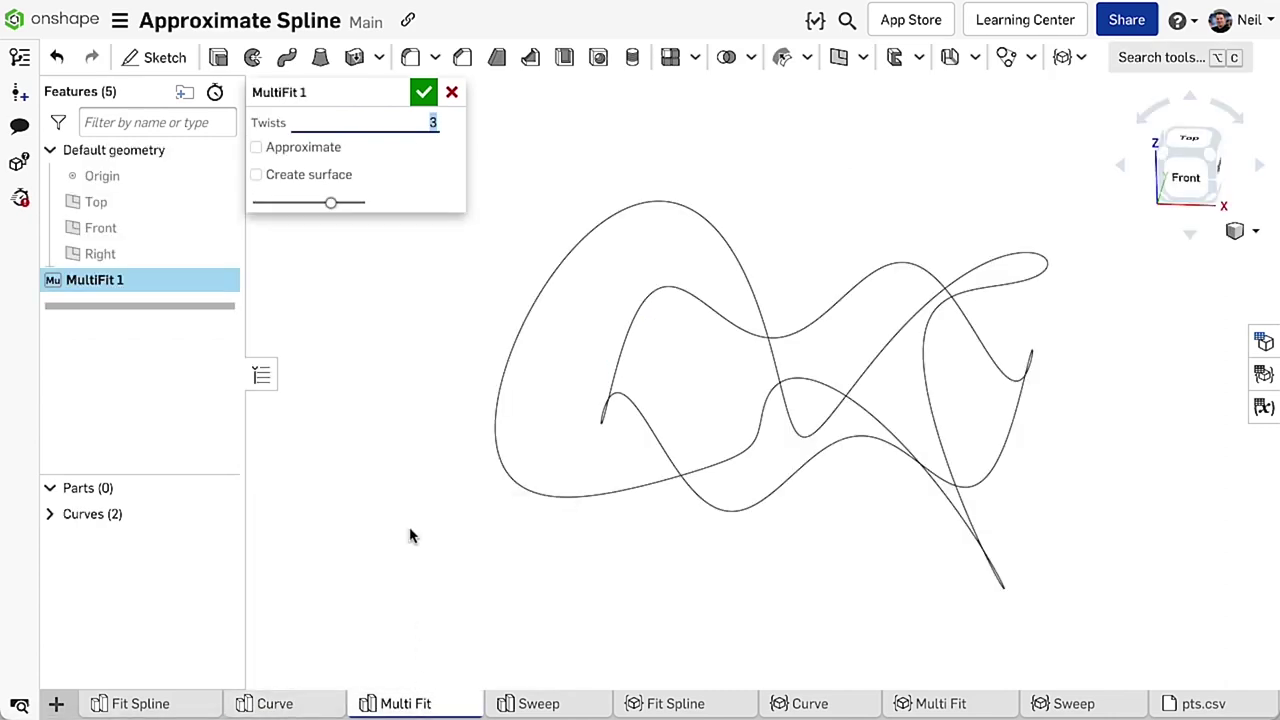
pyautogui.click(344, 188)
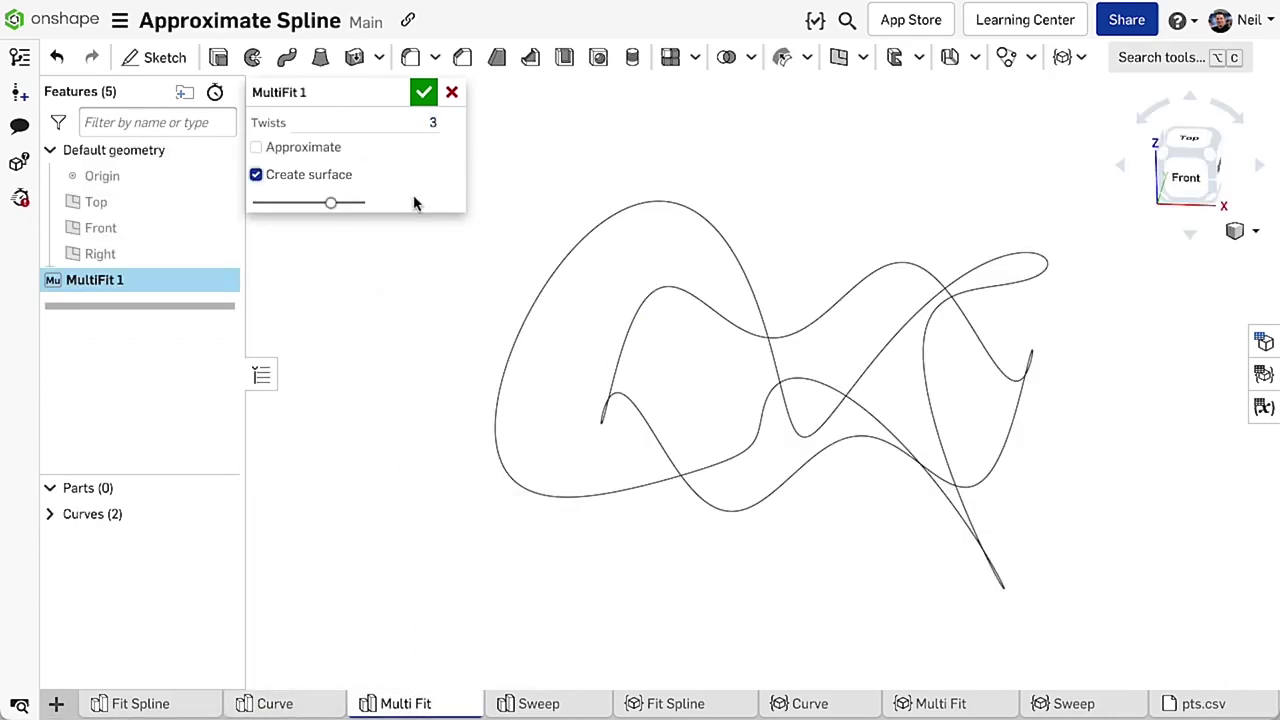
pyautogui.click(1188, 141)
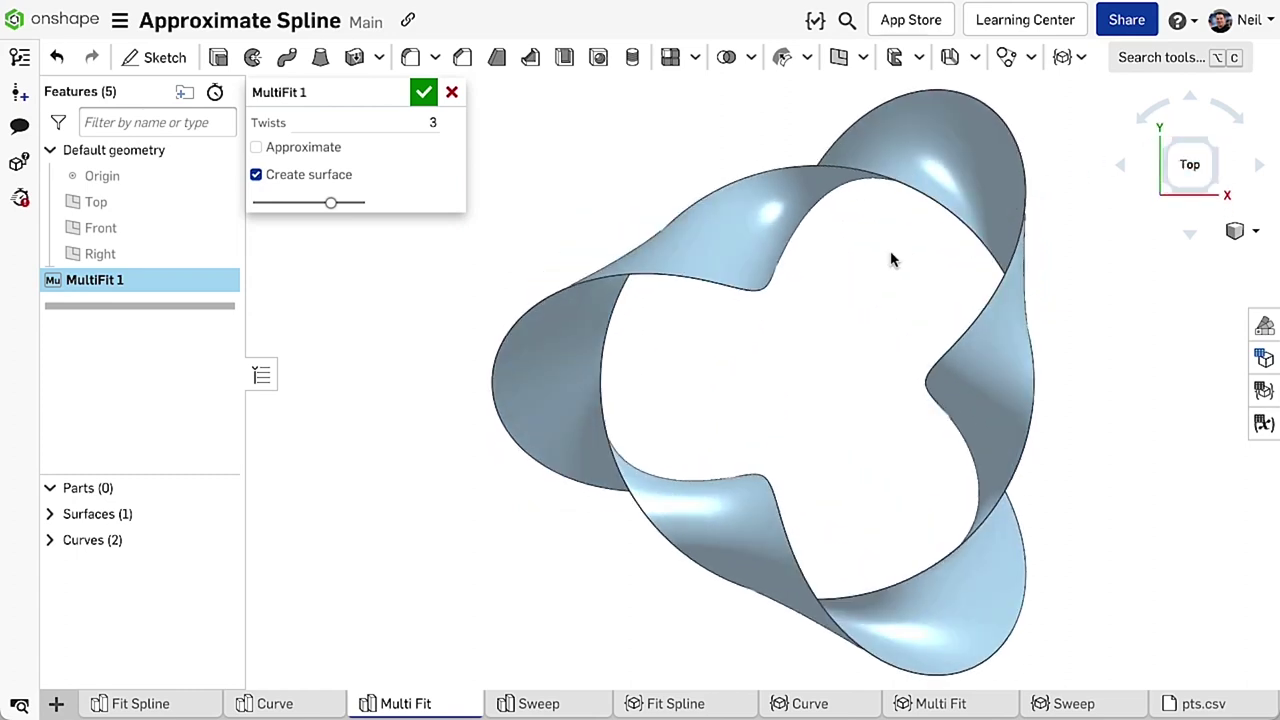
pyautogui.rightClick(366, 254)
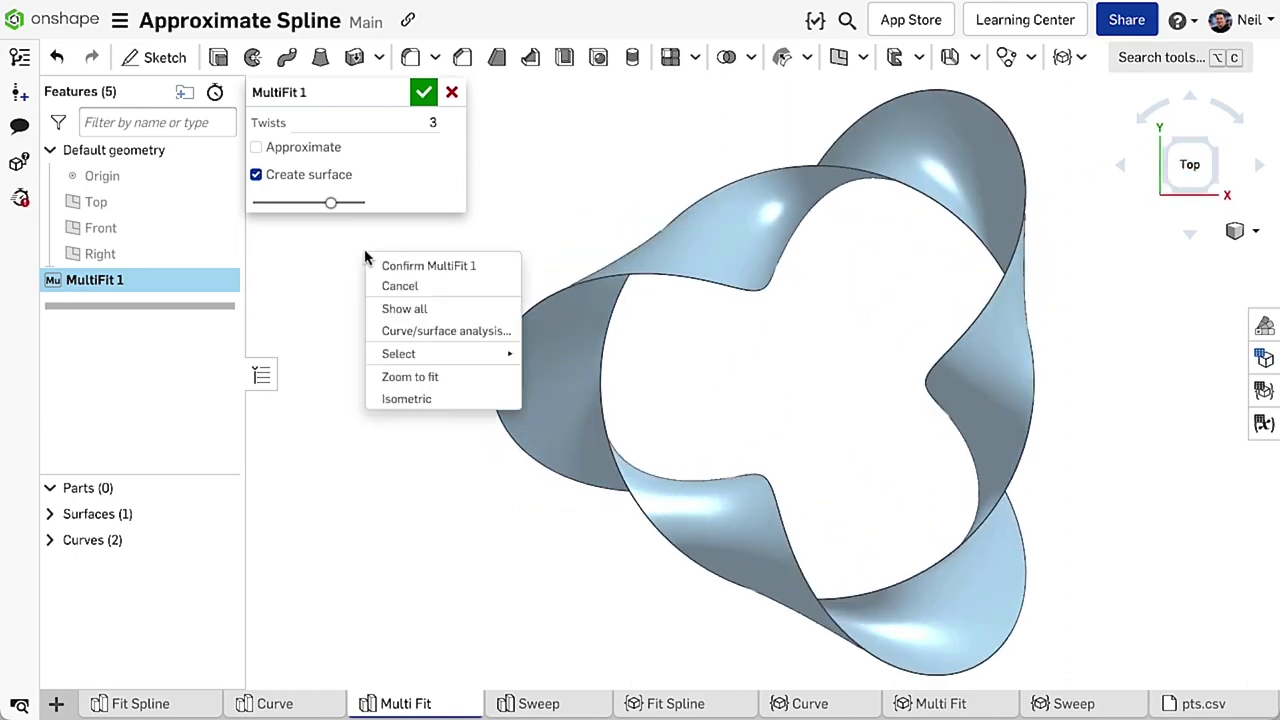
pyautogui.click(391, 330)
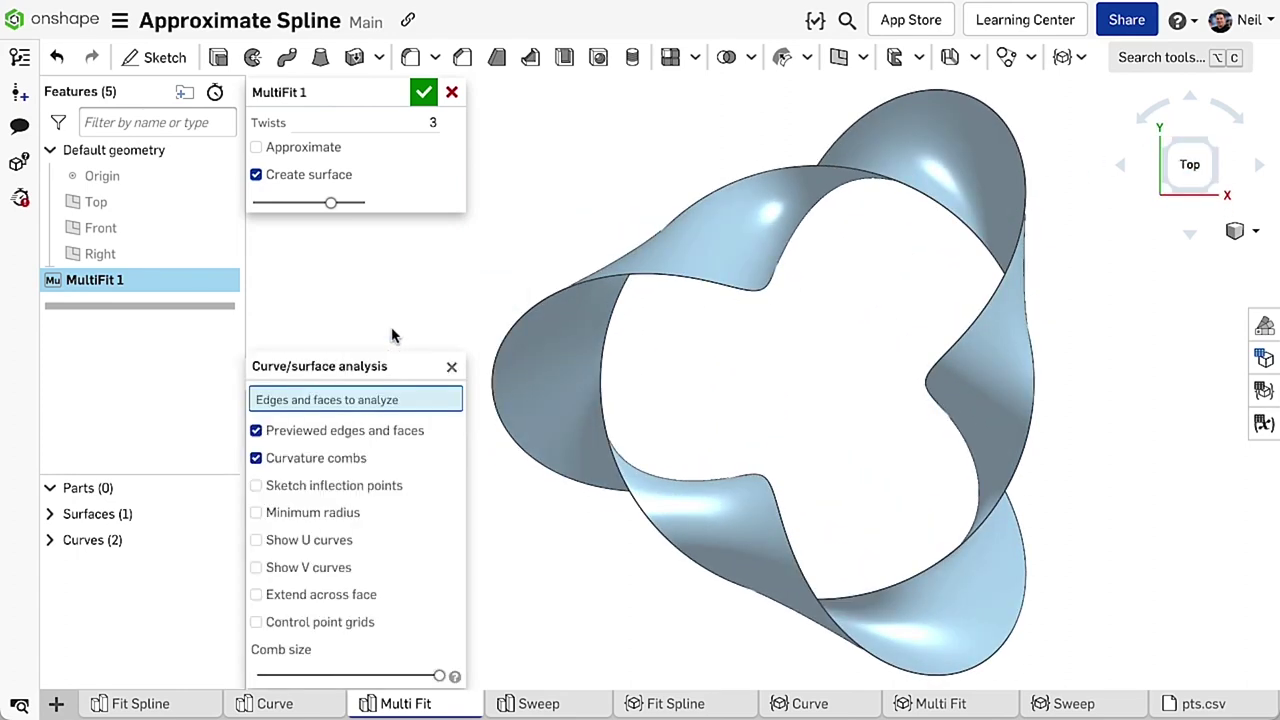
pyautogui.click(355, 460)
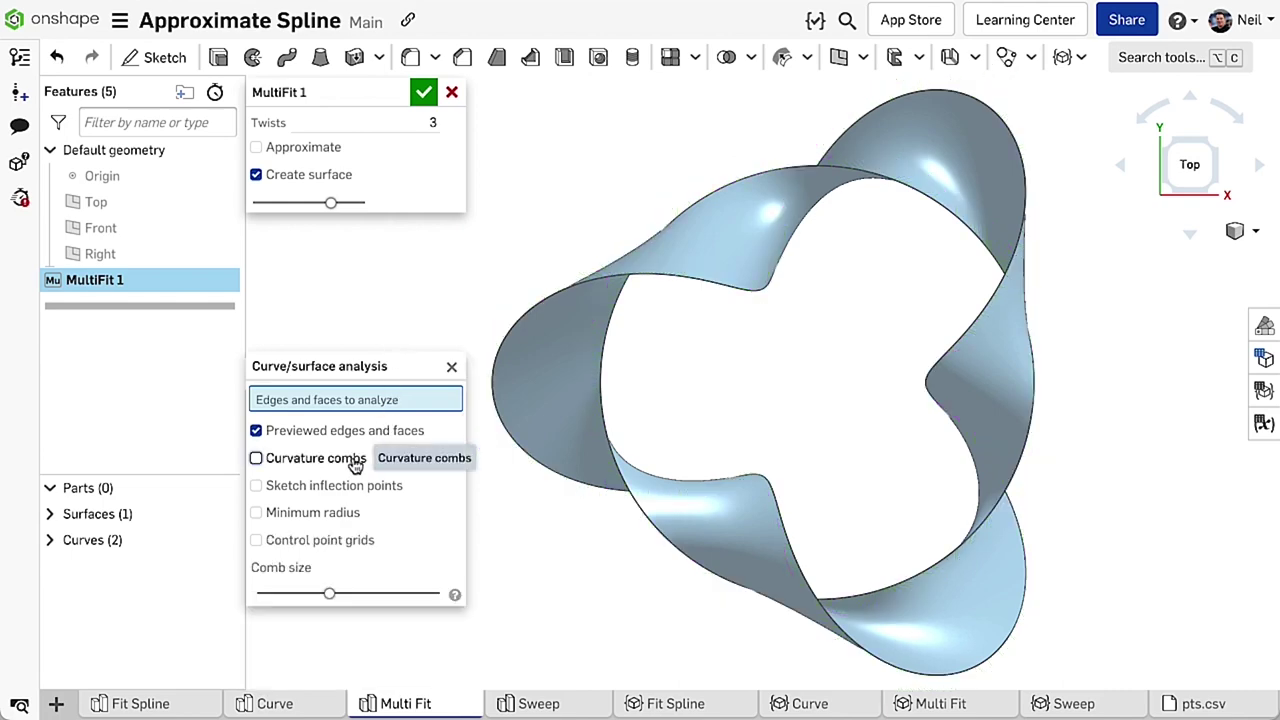
pyautogui.click(345, 540)
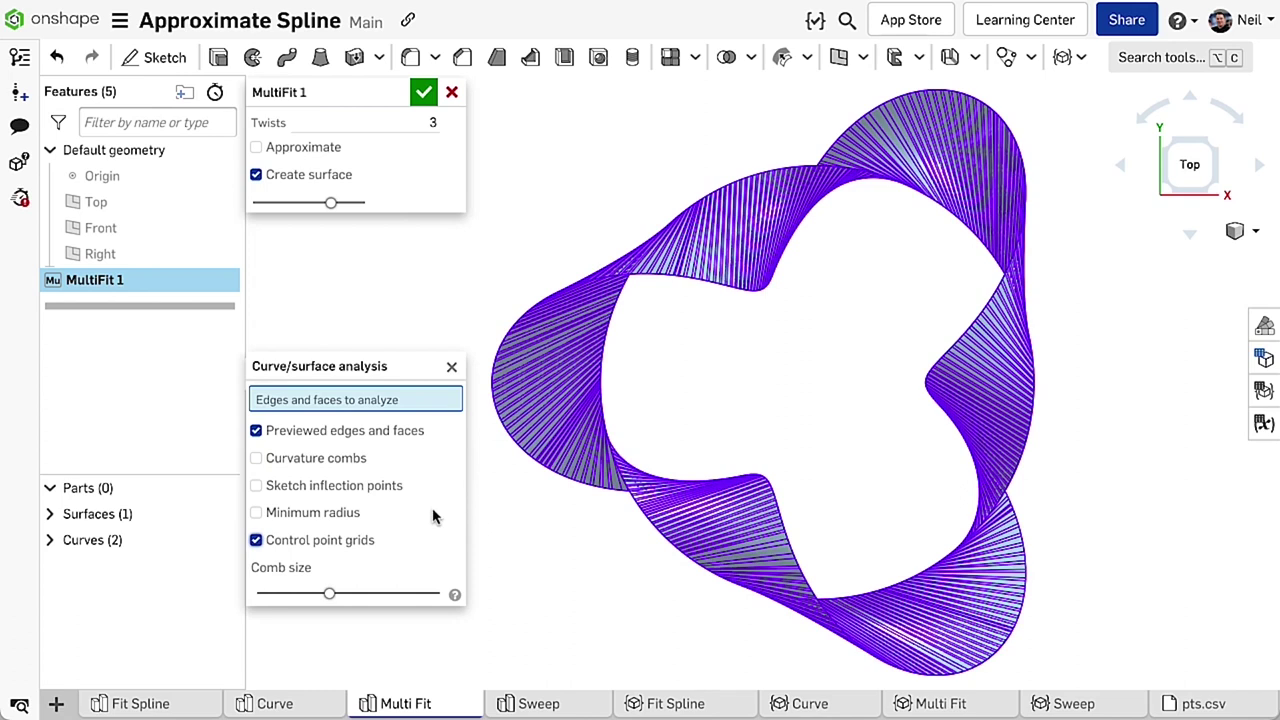
# Approximate the MultiFit surface, raise Twists to 4, and hide the control point grids
pyautogui.click(318, 148)
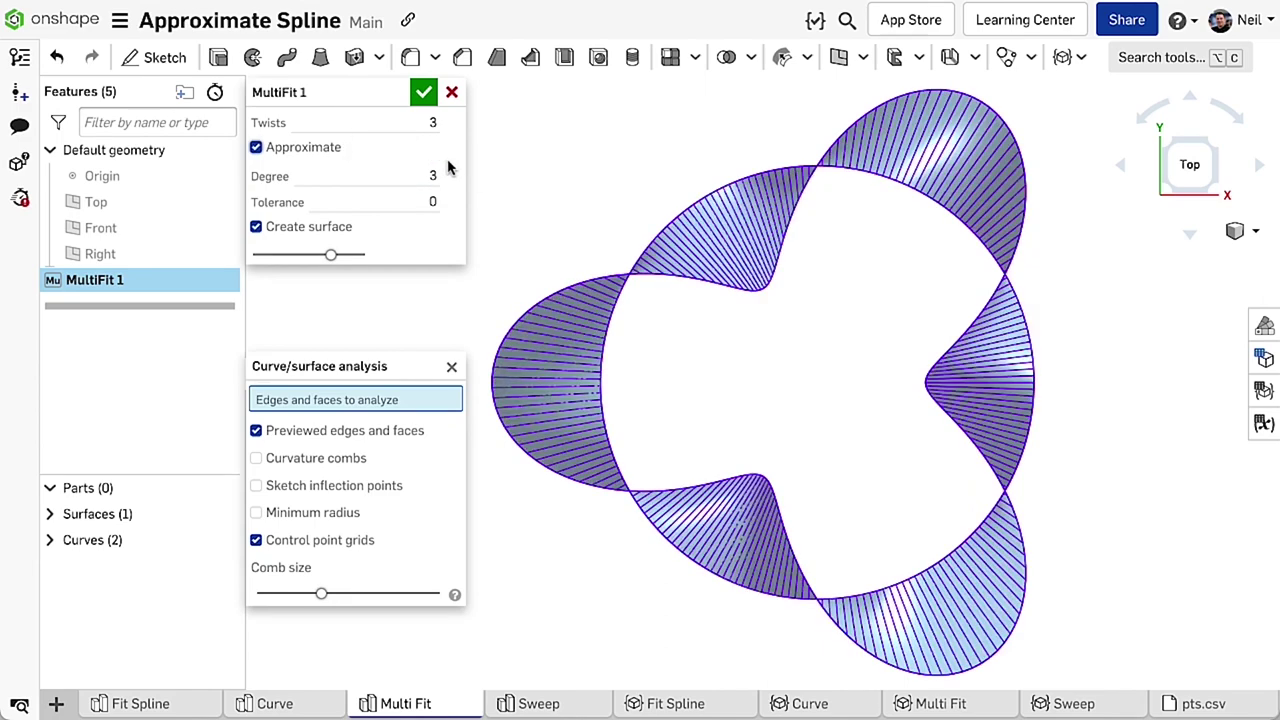
pyautogui.click(425, 124)
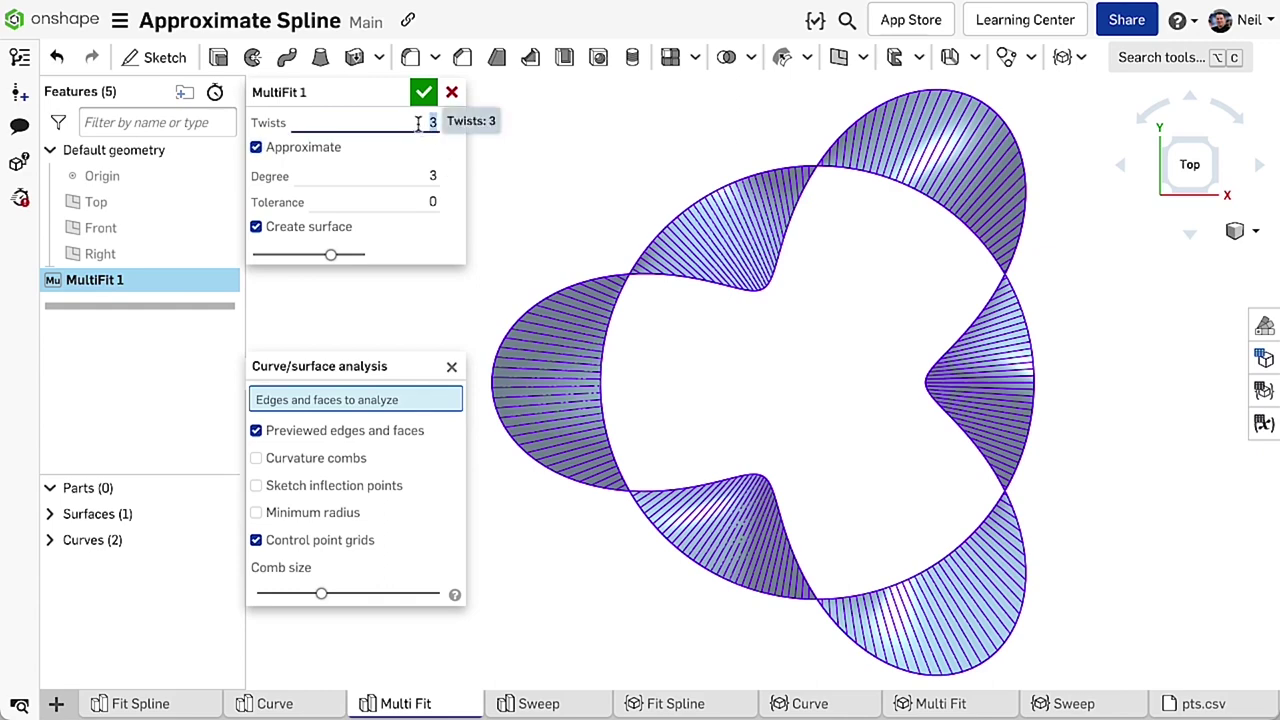
pyautogui.write('4')
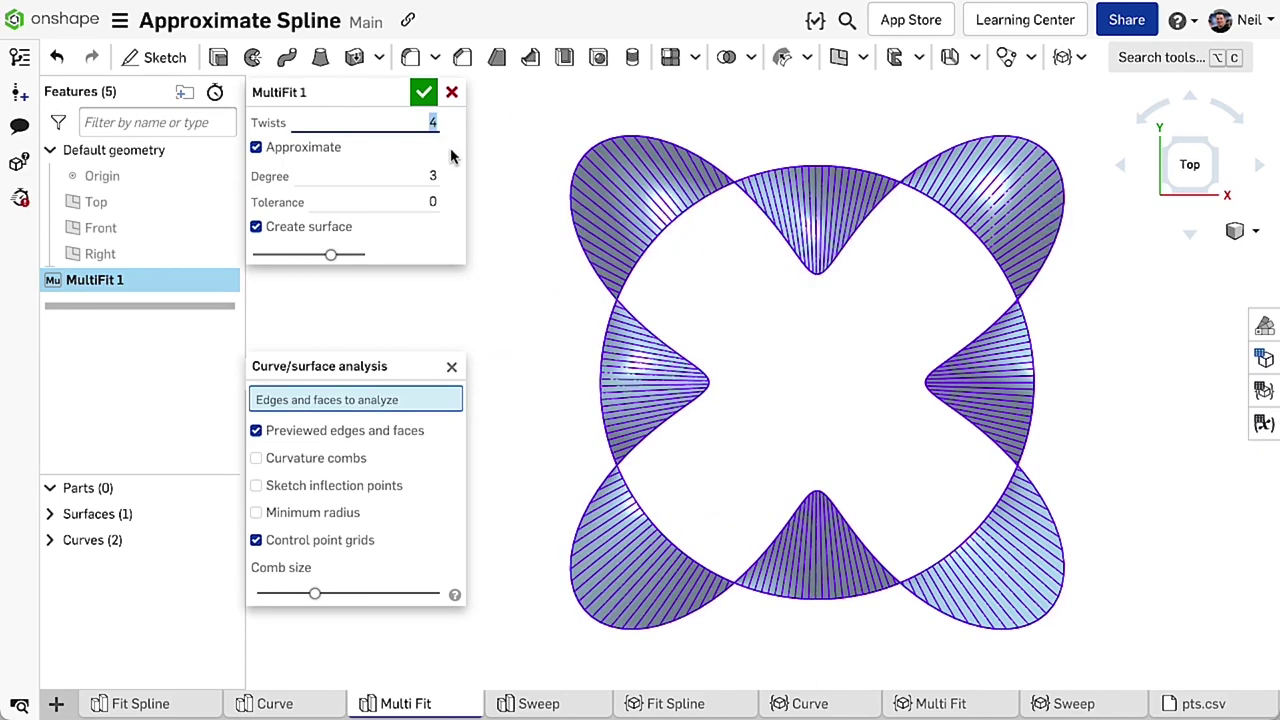
pyautogui.click(349, 540)
pyautogui.moveTo(517, 483); pyautogui.dragTo(503, 386, button='right')
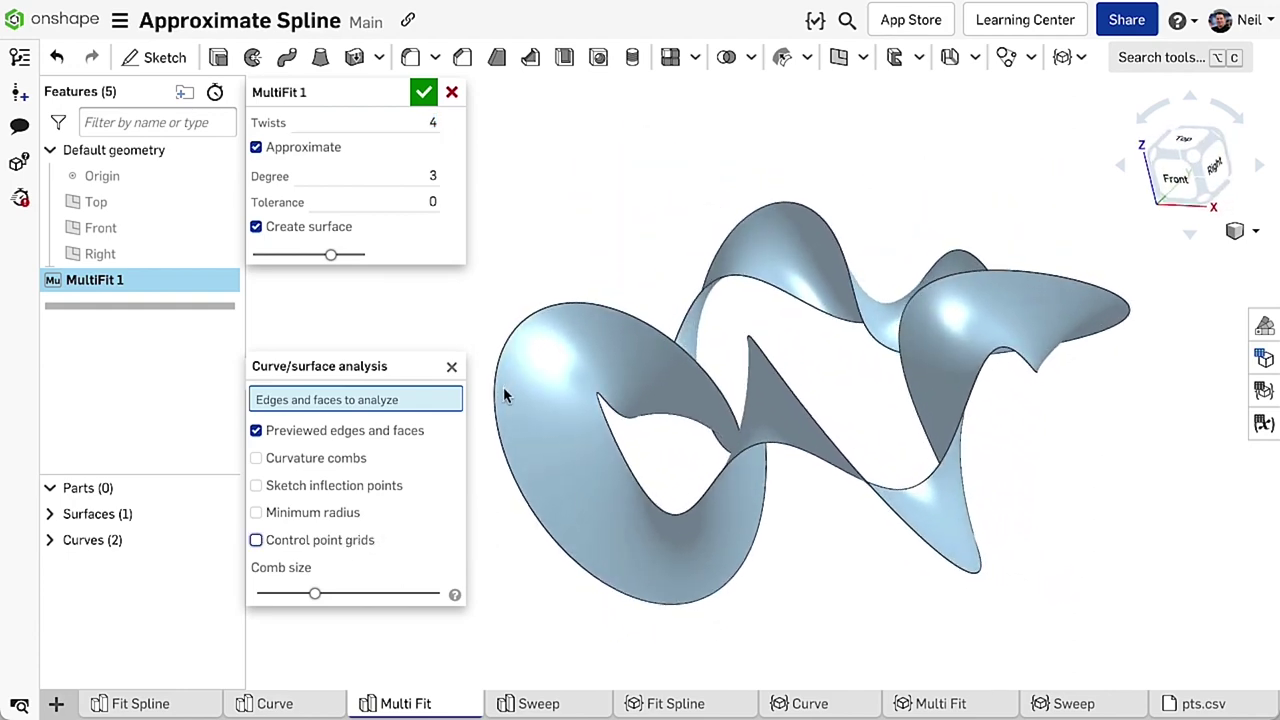
# Start a Super sweep in the Sweep studio using the Profile curve along the Path curve
pyautogui.click(563, 703)
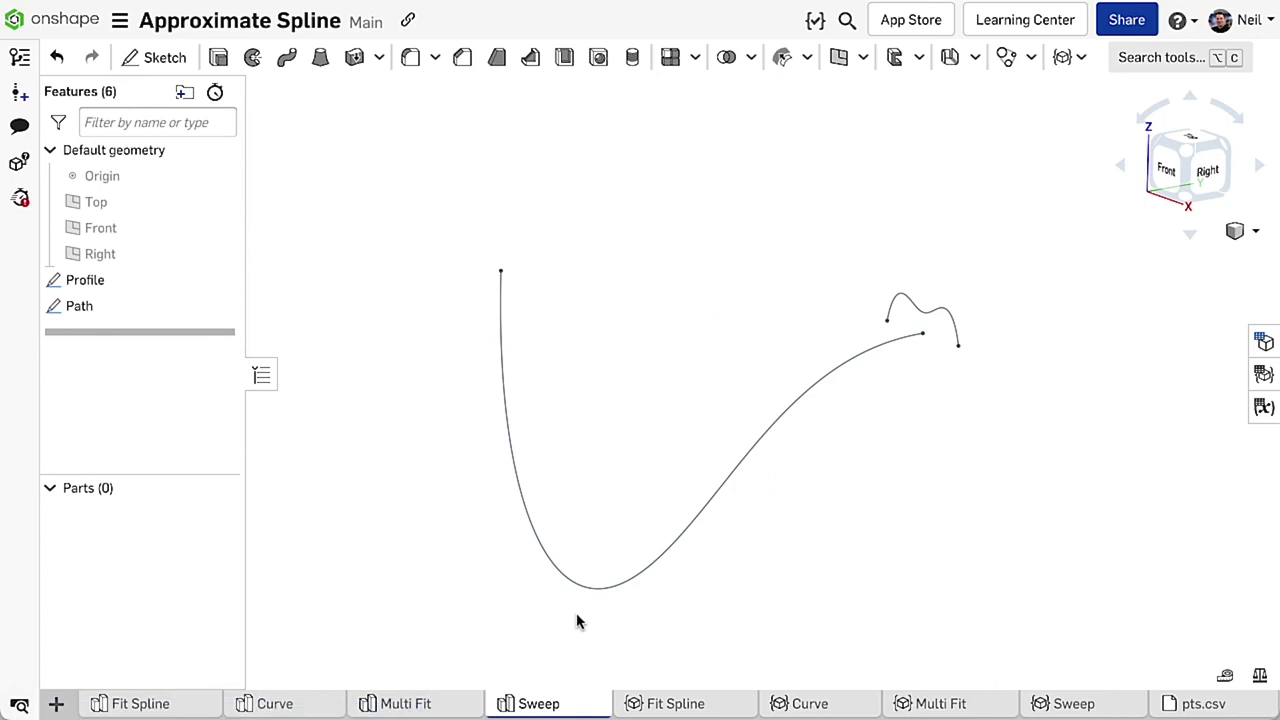
pyautogui.click(1081, 57)
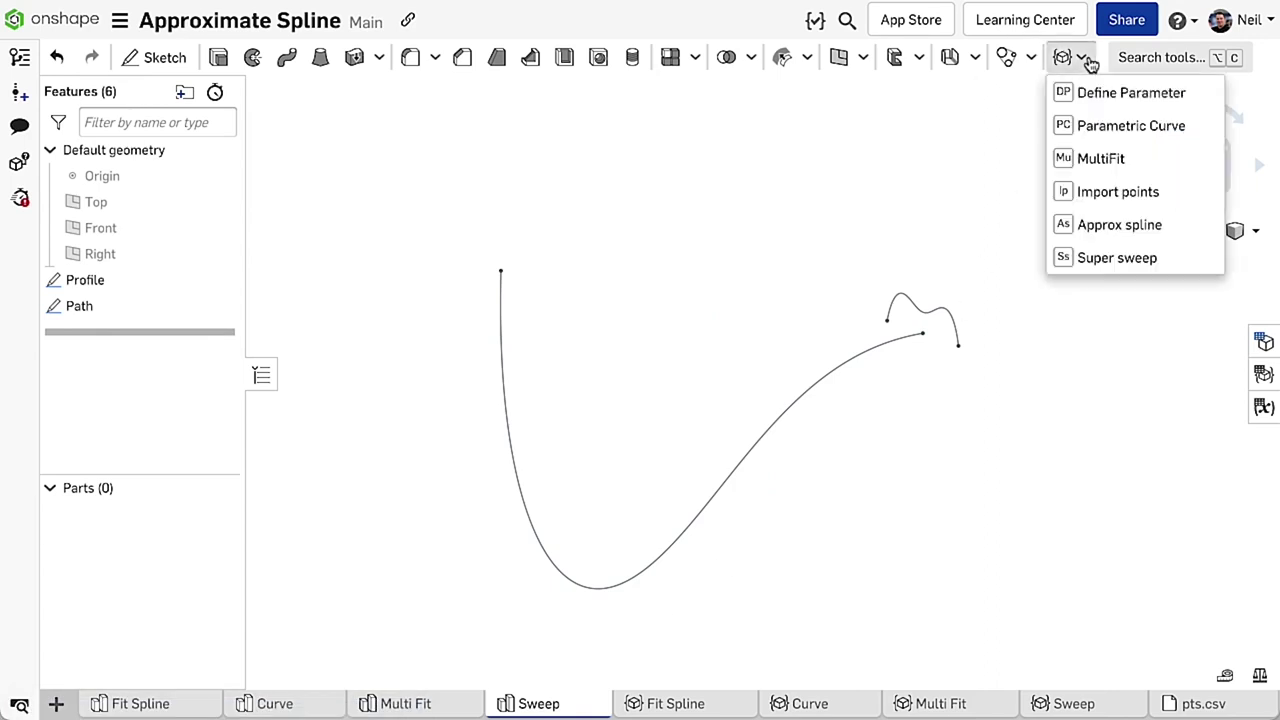
pyautogui.click(1072, 256)
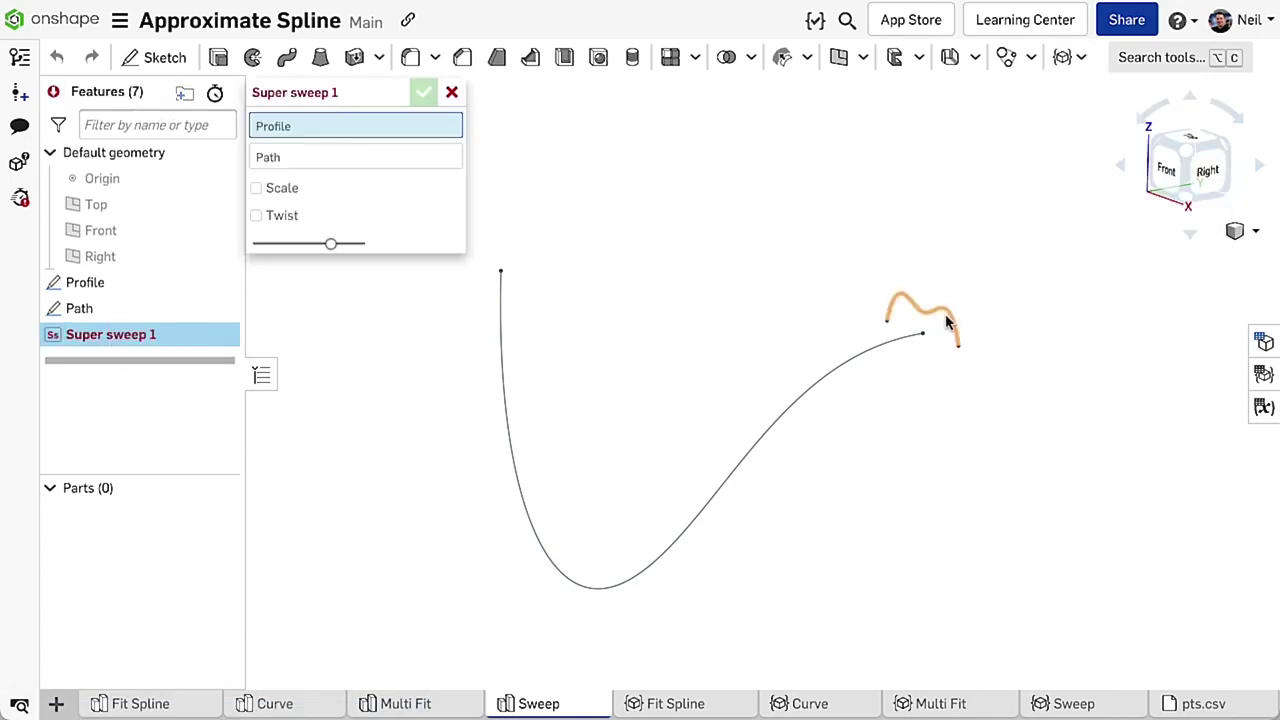
pyautogui.click(908, 338)
pyautogui.click(904, 342)
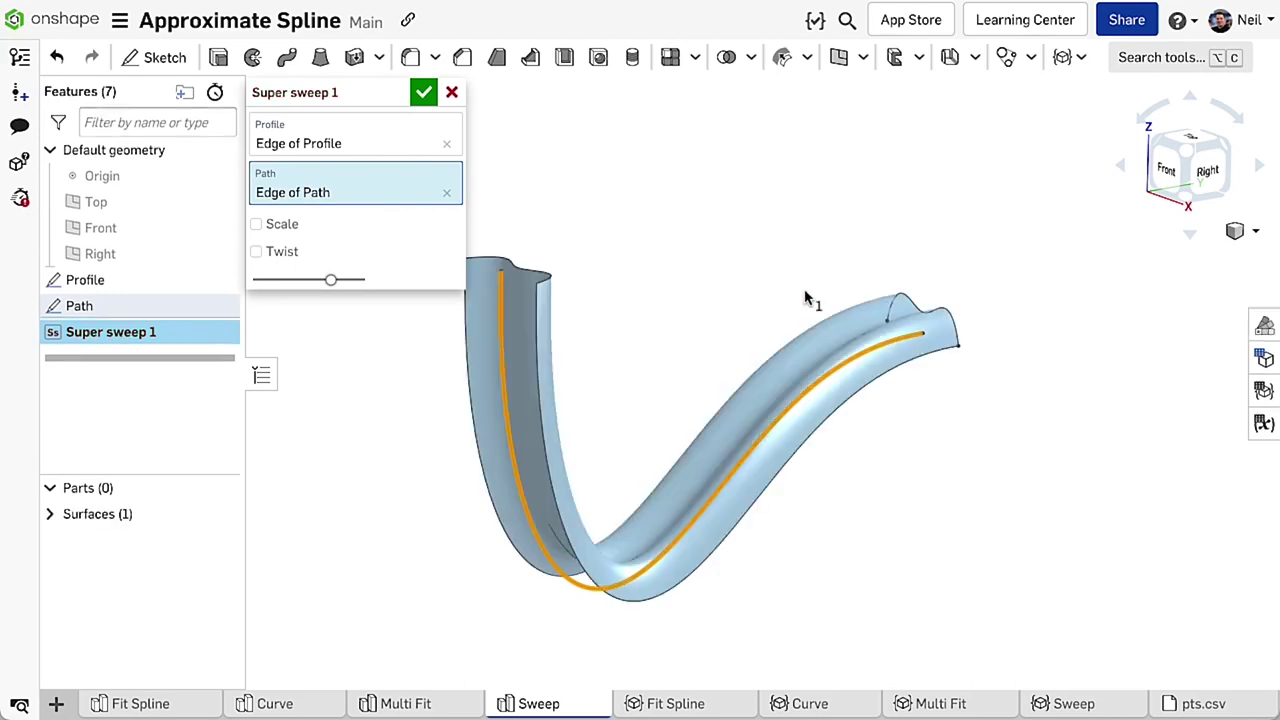
pyautogui.moveTo(805, 299); pyautogui.dragTo(933, 254, button='middle')
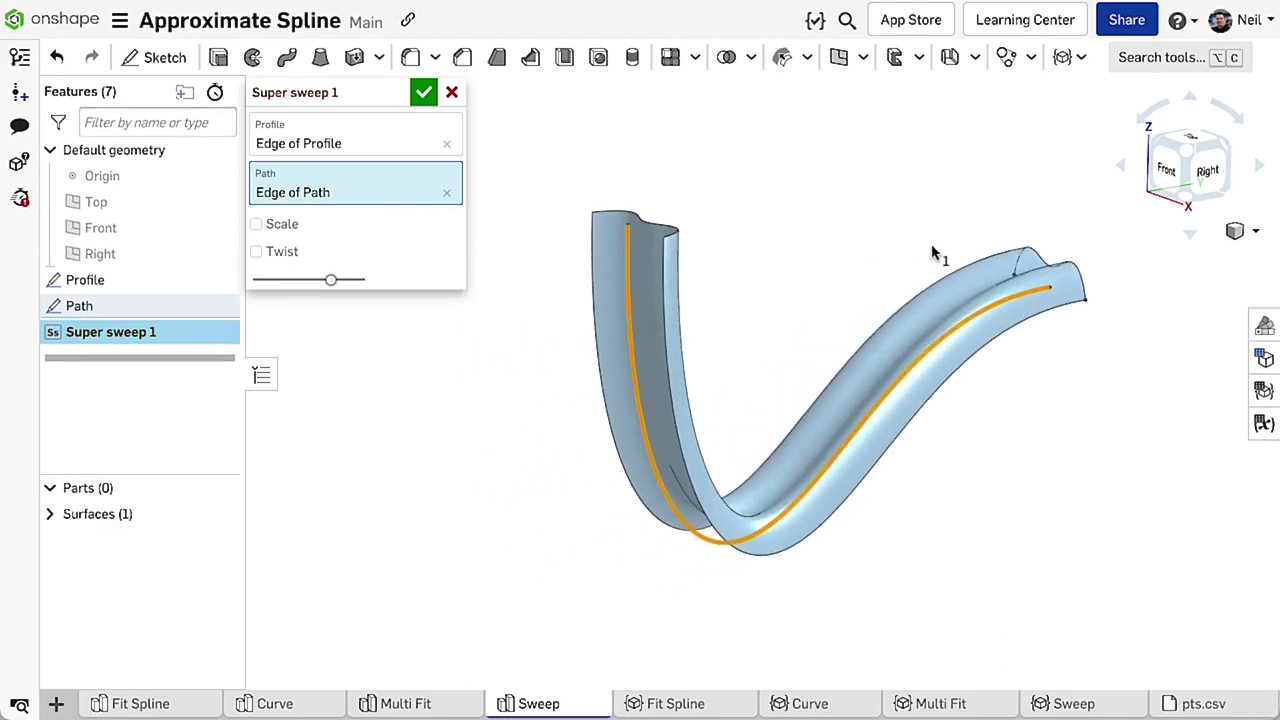
# Turn on Scale for the super sweep and set it to -1
pyautogui.click(276, 224)
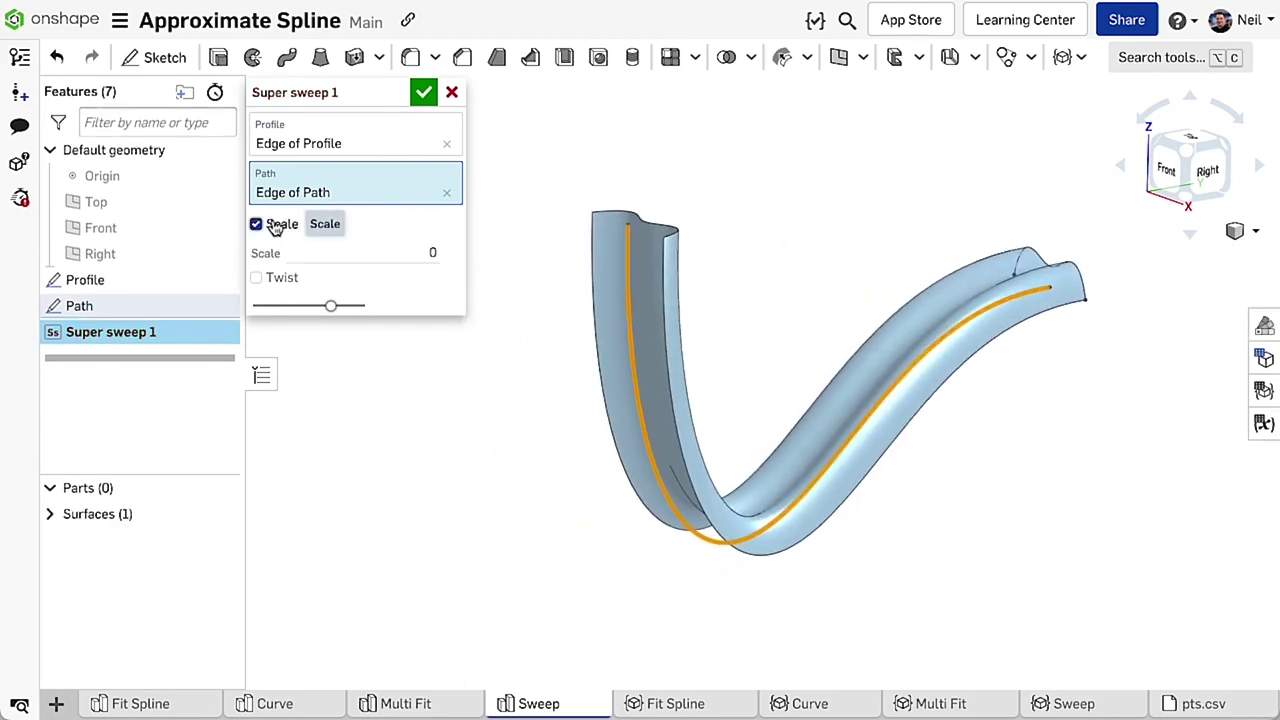
pyautogui.click(363, 252)
pyautogui.write('1')
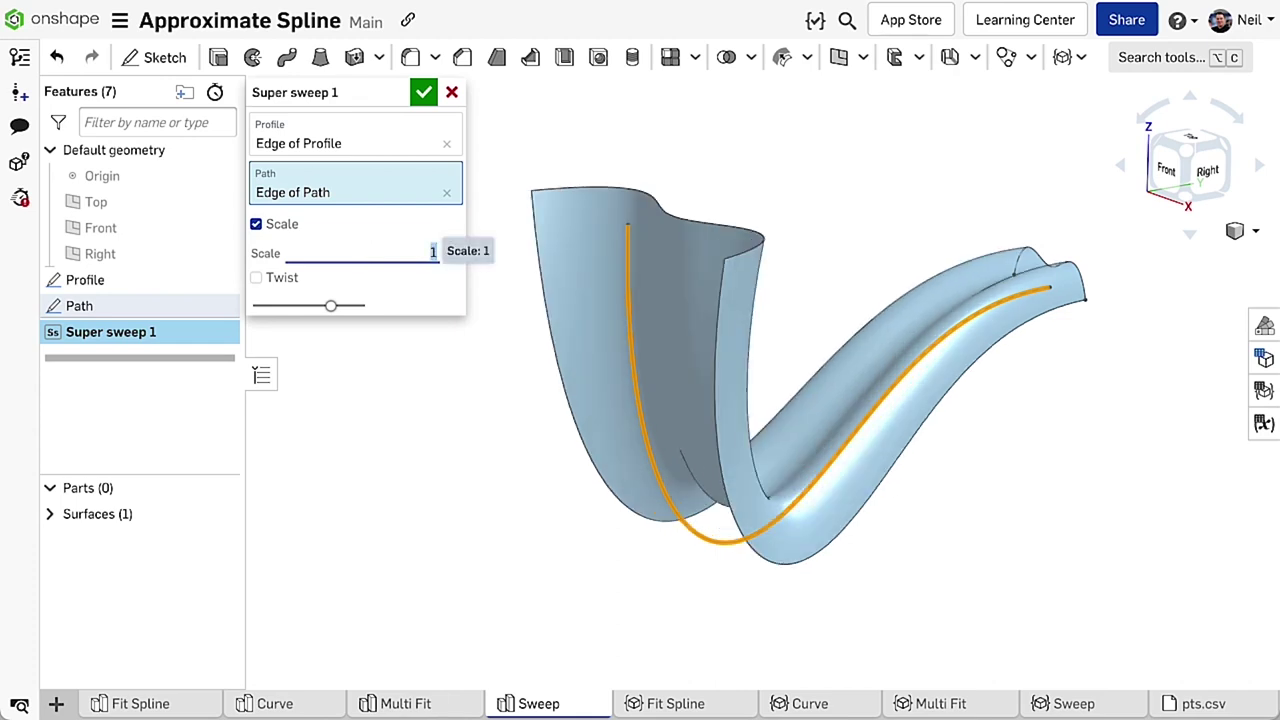
pyautogui.write('-1')
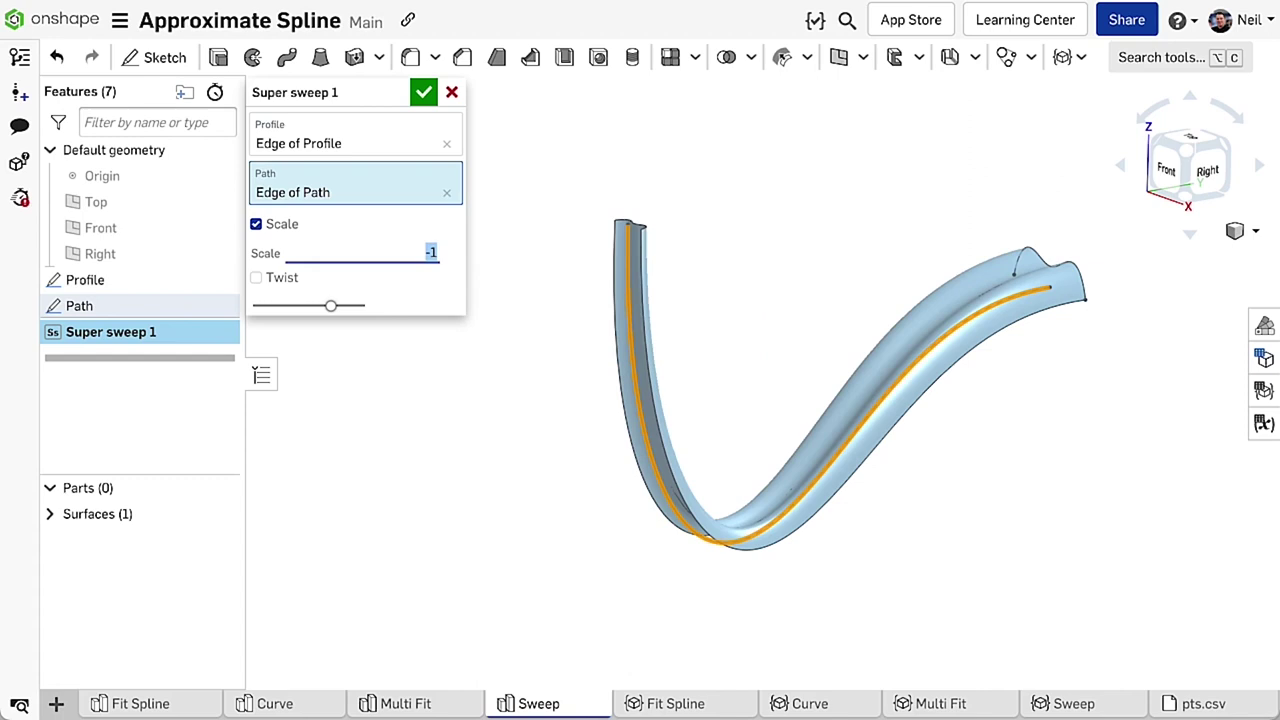
# Enable Twist on Super sweep 1, trying 3 turns and then settling on 0.75 turns
pyautogui.click(293, 287)
pyautogui.click(293, 286)
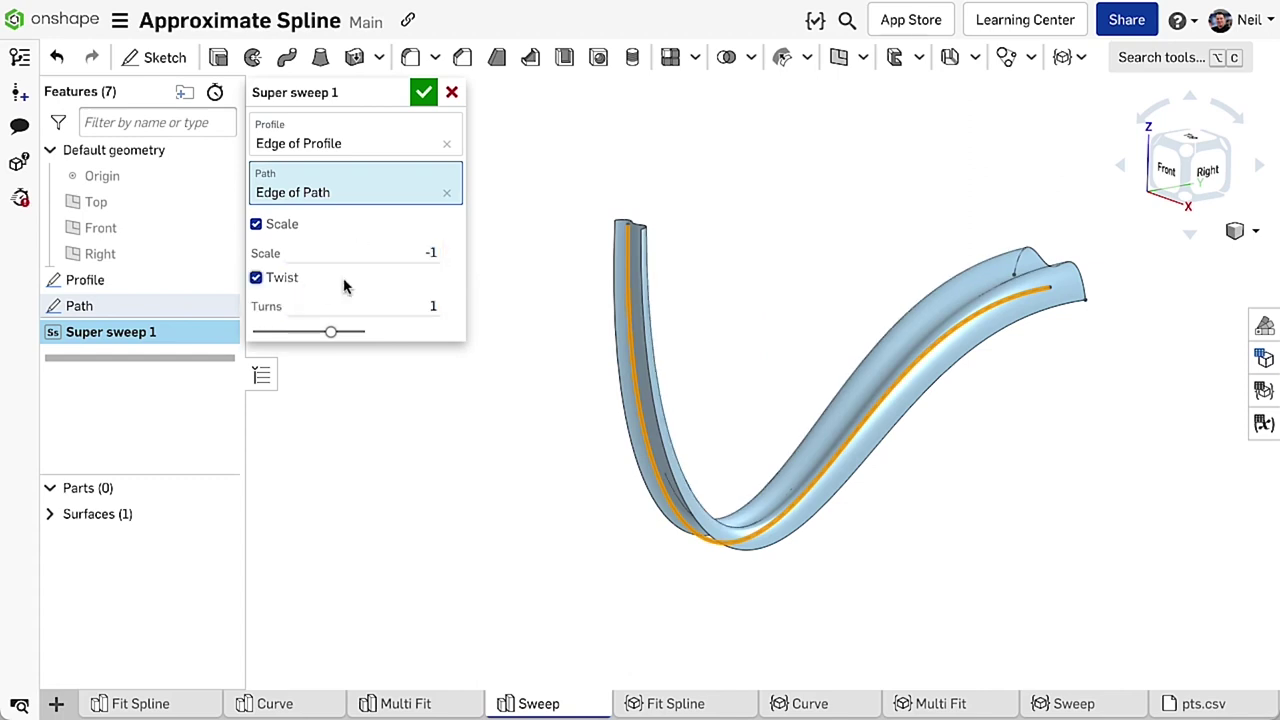
pyautogui.click(403, 304)
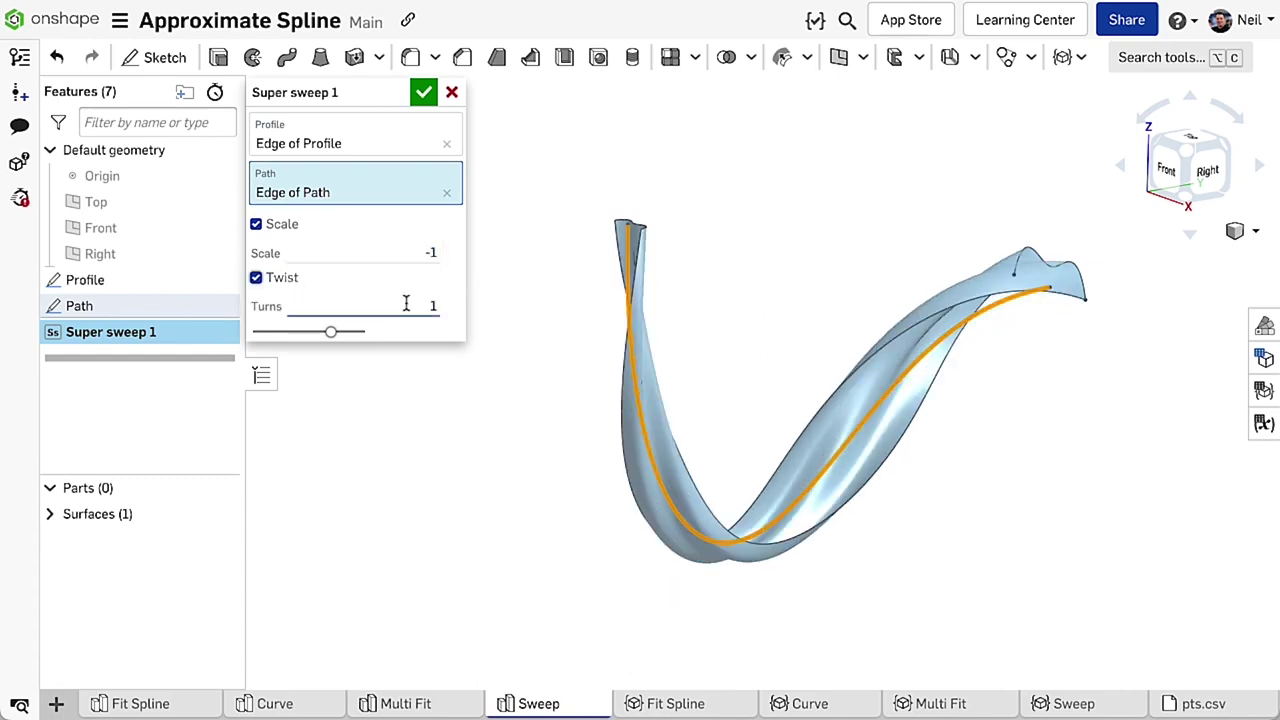
pyautogui.write('3')
pyautogui.press('Return')
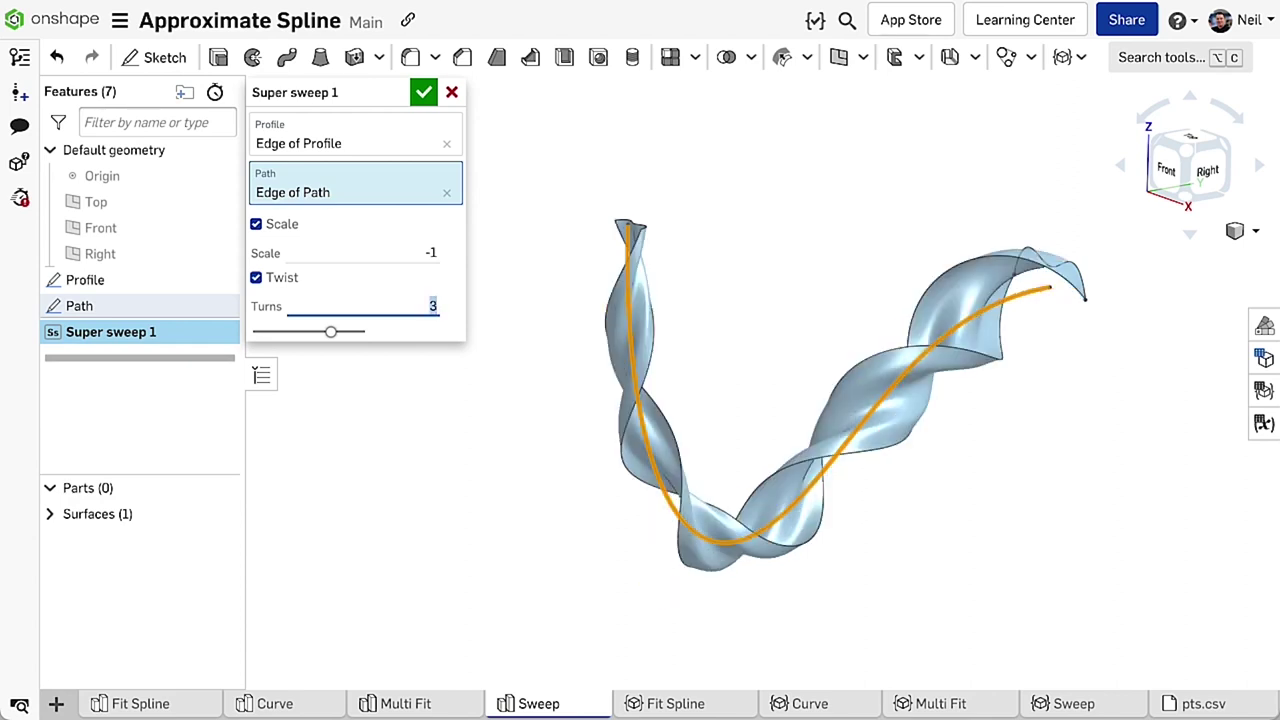
pyautogui.write('0.75')
pyautogui.press('Return')
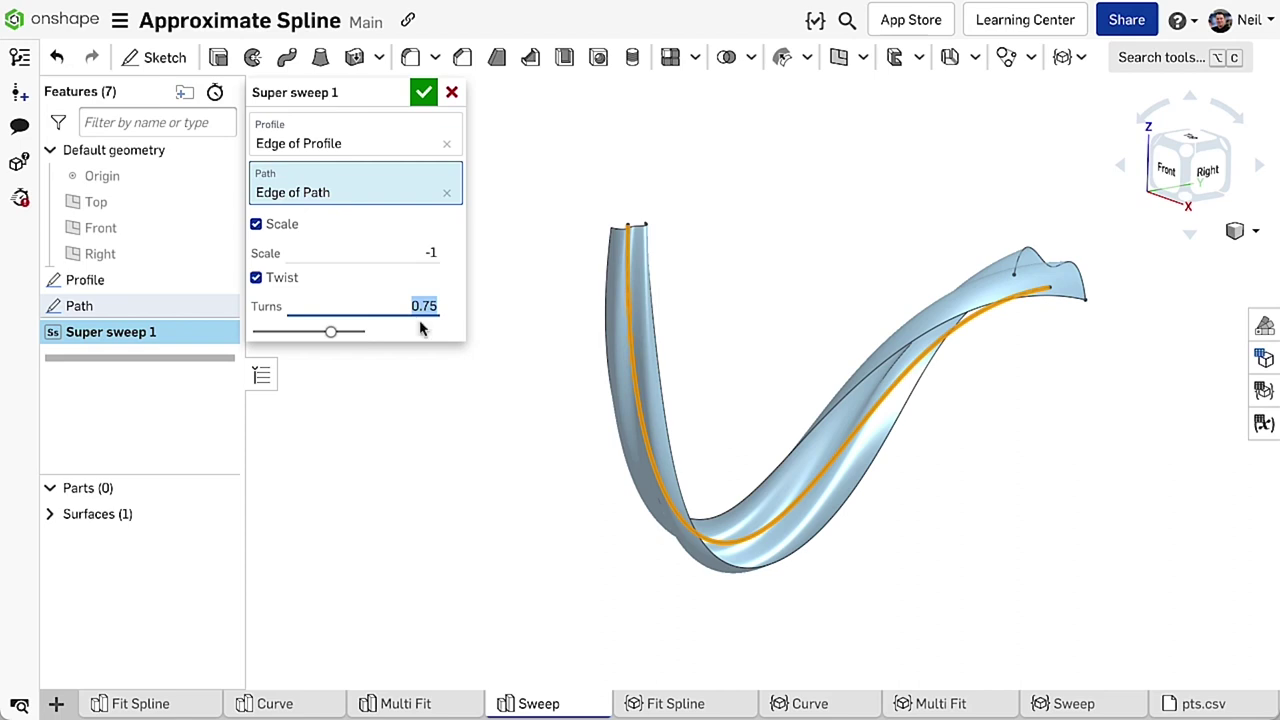
pyautogui.rightClick(451, 381)
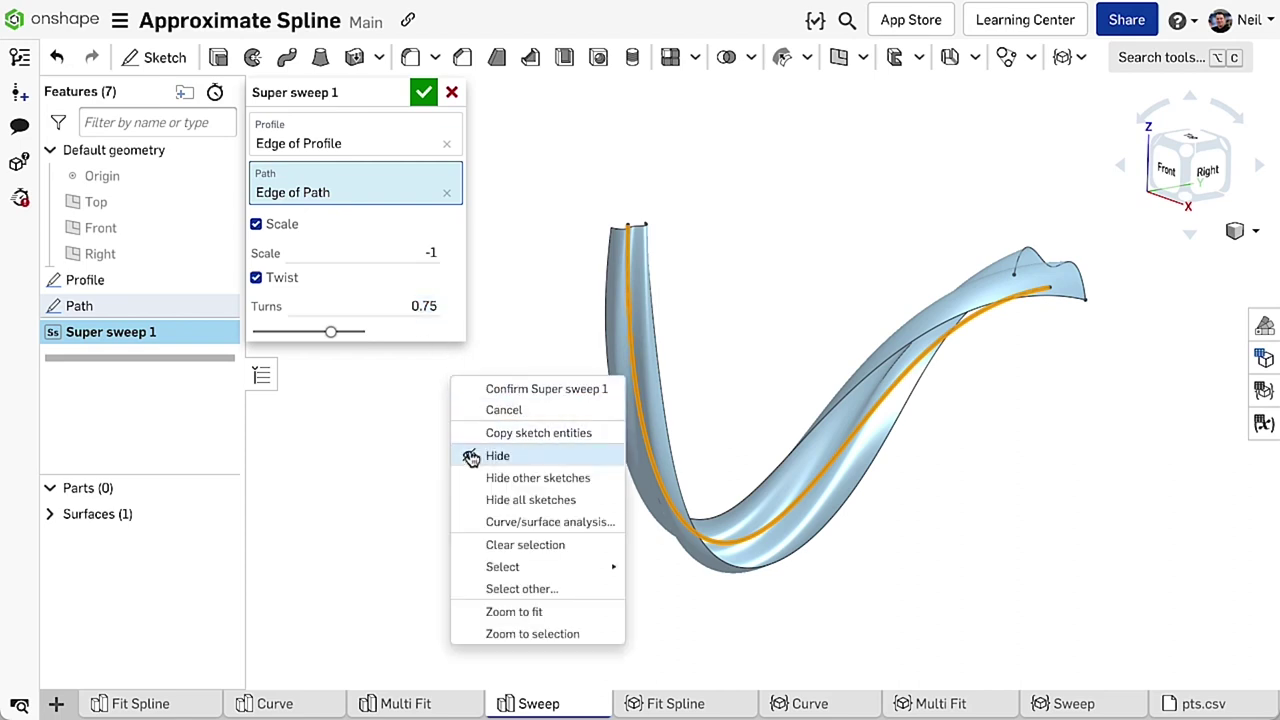
# Open Curve/surface analysis and switch the sweep's control point grids on, then off again
pyautogui.click(481, 521)
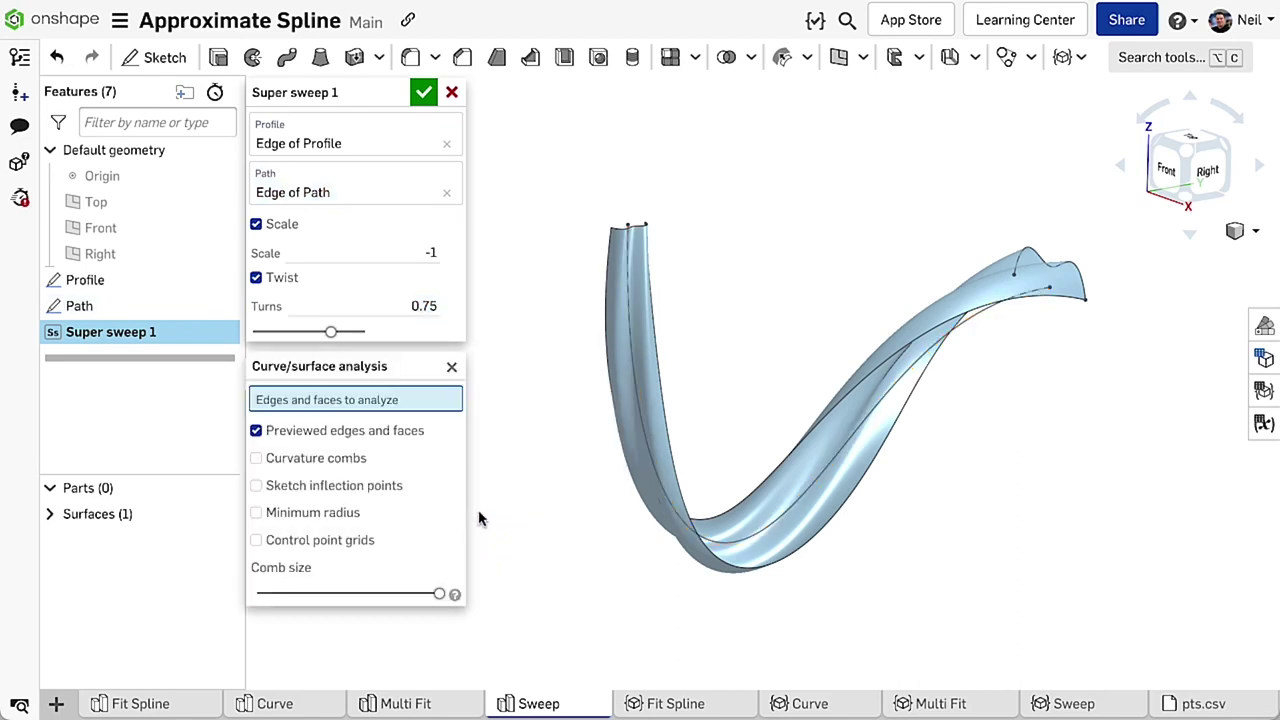
pyautogui.click(352, 541)
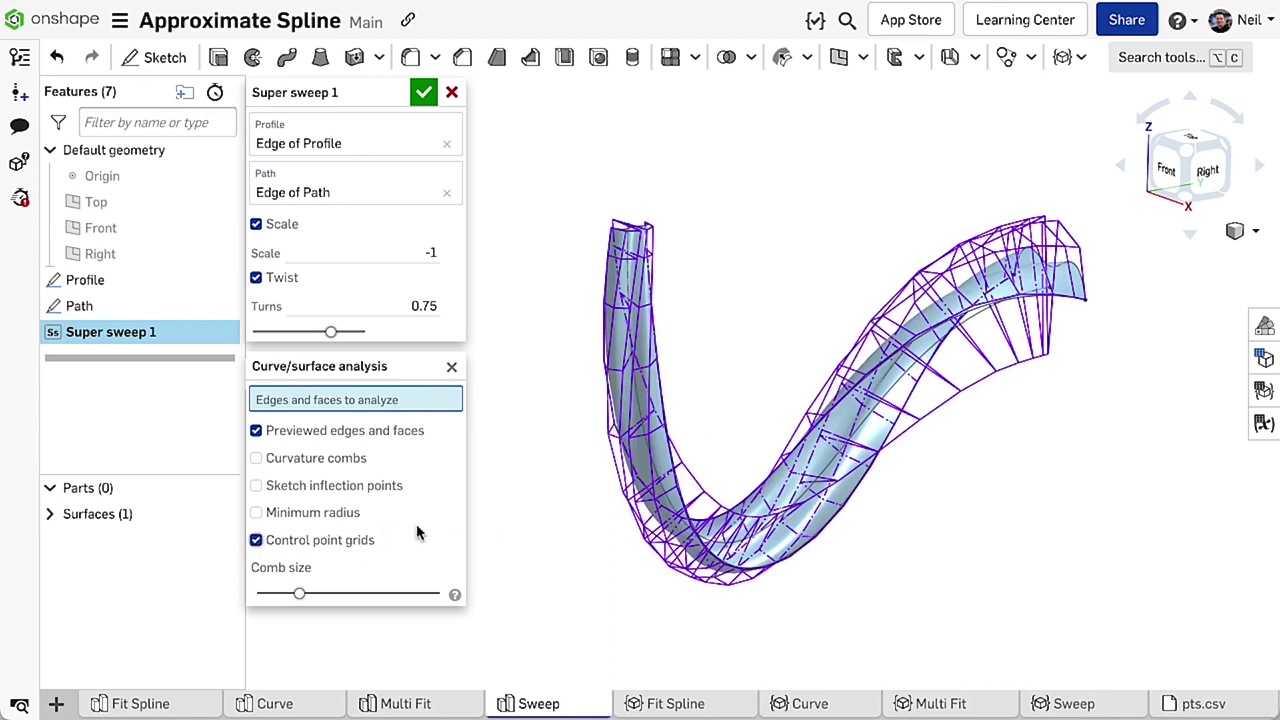
pyautogui.click(362, 542)
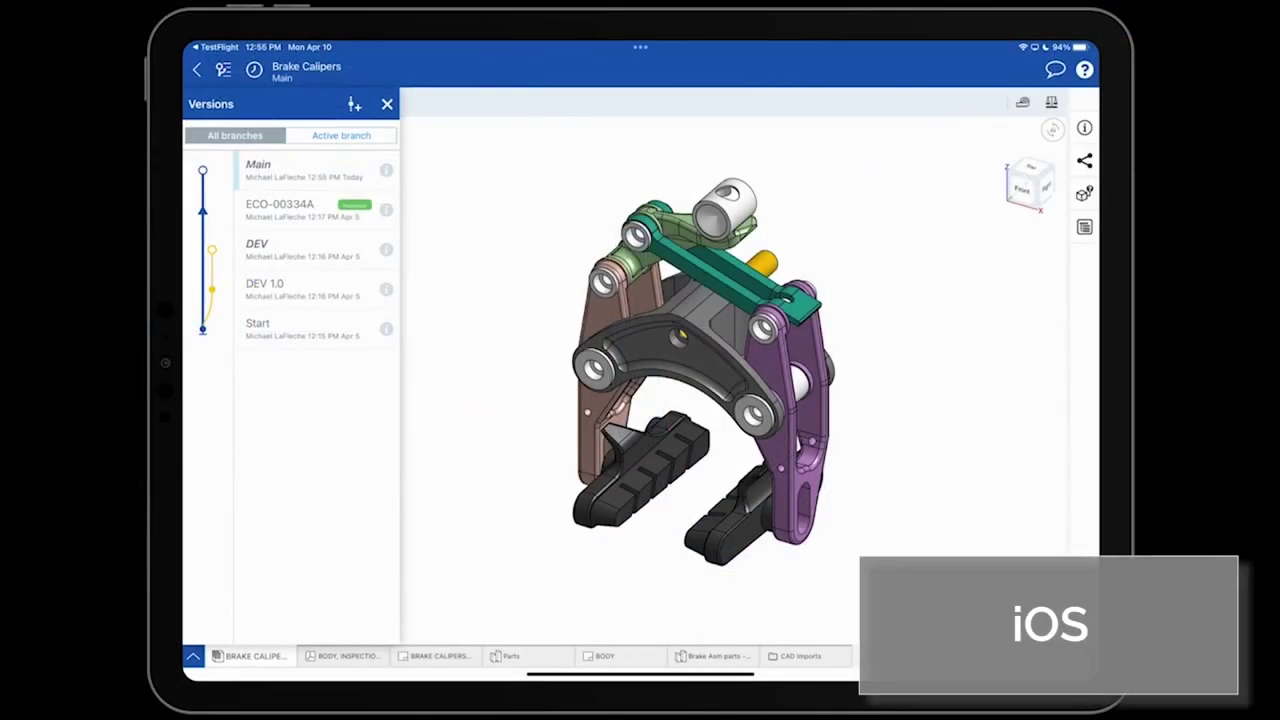
# Copy the BRAKE CALIPERS tab, paste it as a new tab, and open the pasted copy
pyautogui.click(232, 656)
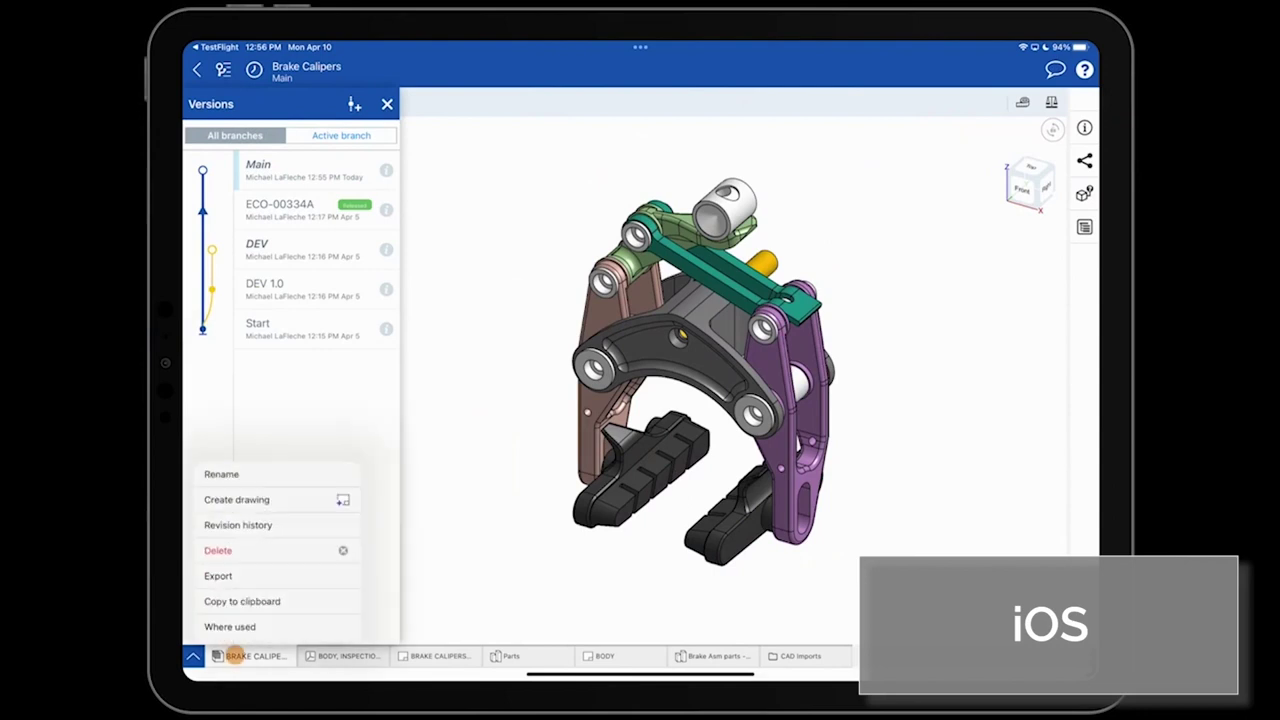
pyautogui.click(233, 596)
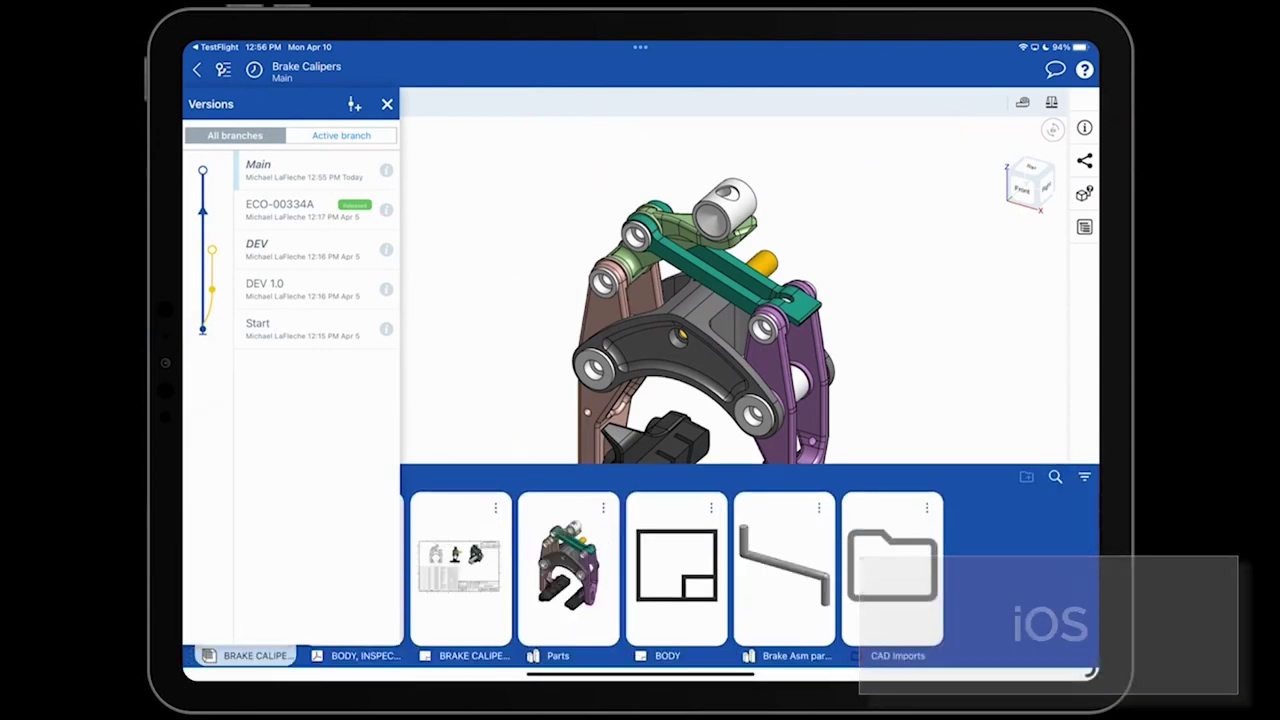
pyautogui.click(392, 115)
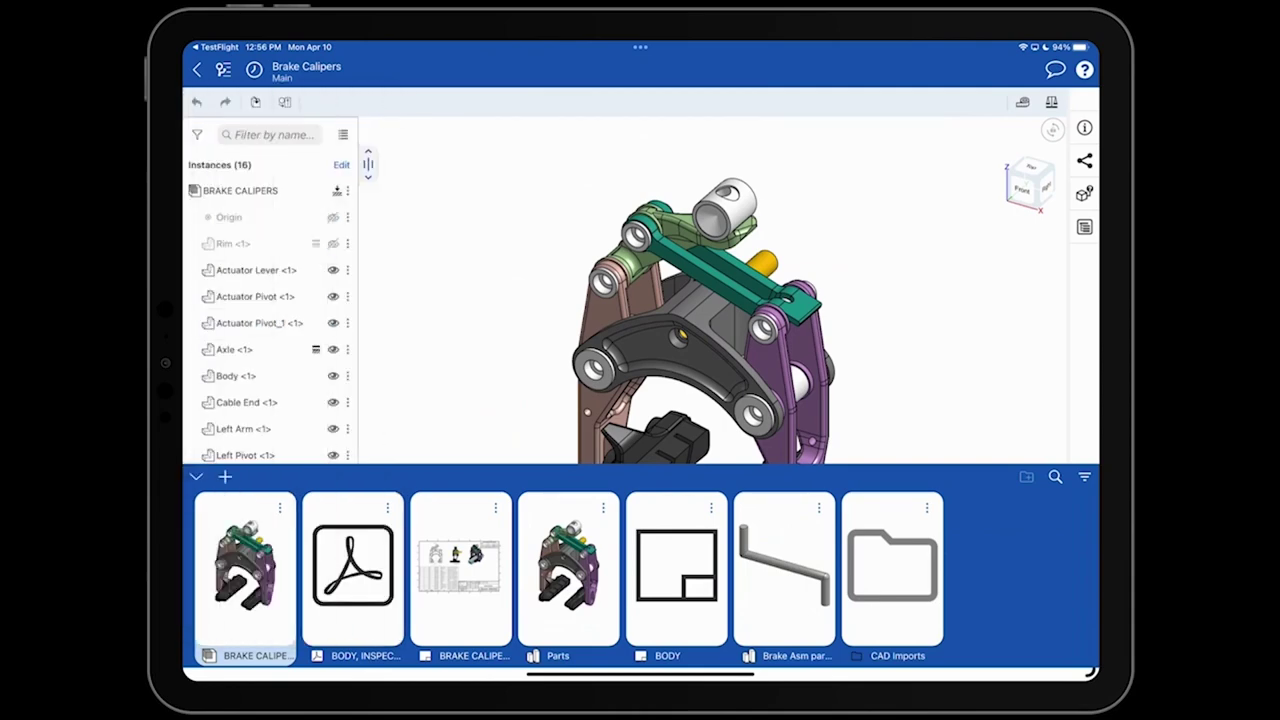
pyautogui.click(225, 477)
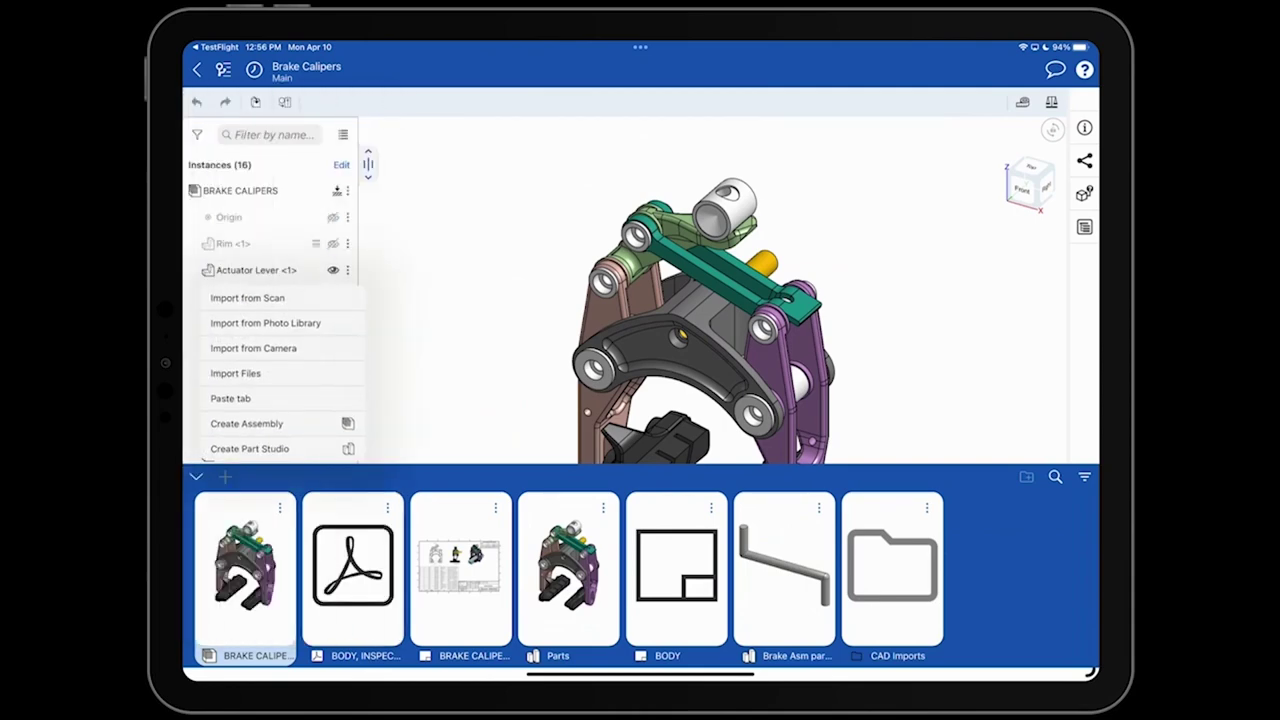
pyautogui.click(232, 396)
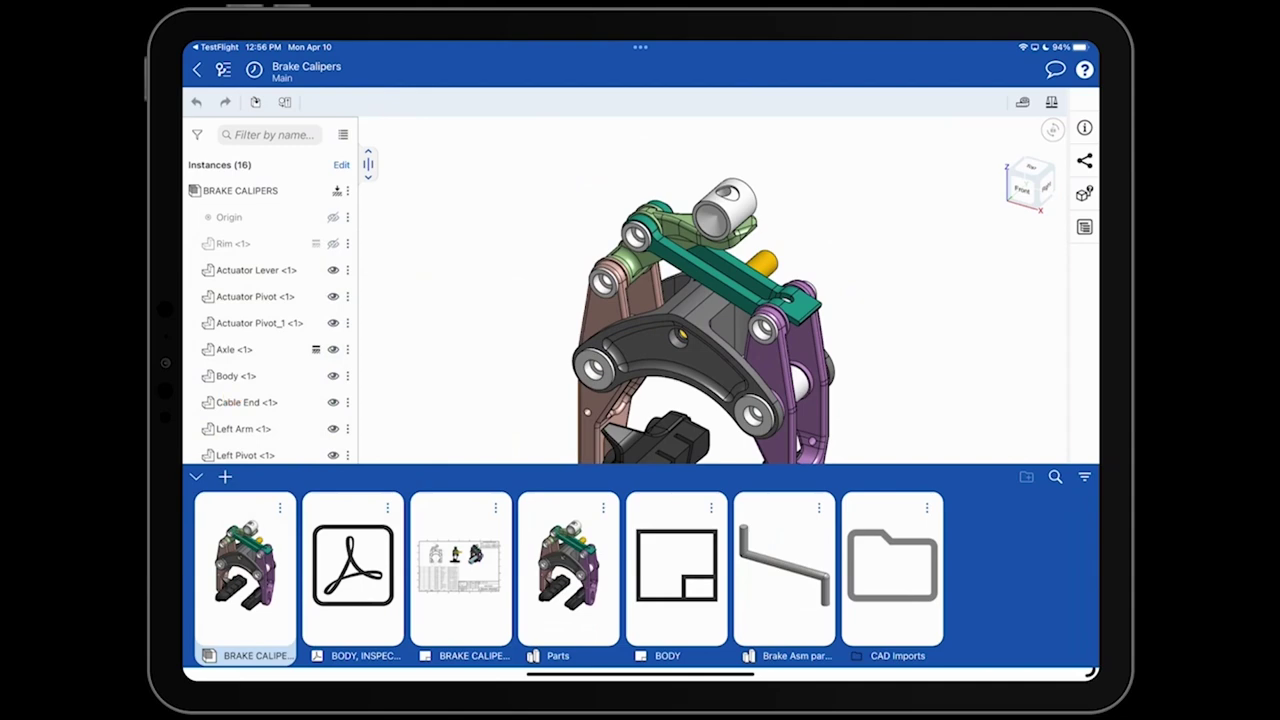
pyautogui.click(348, 568)
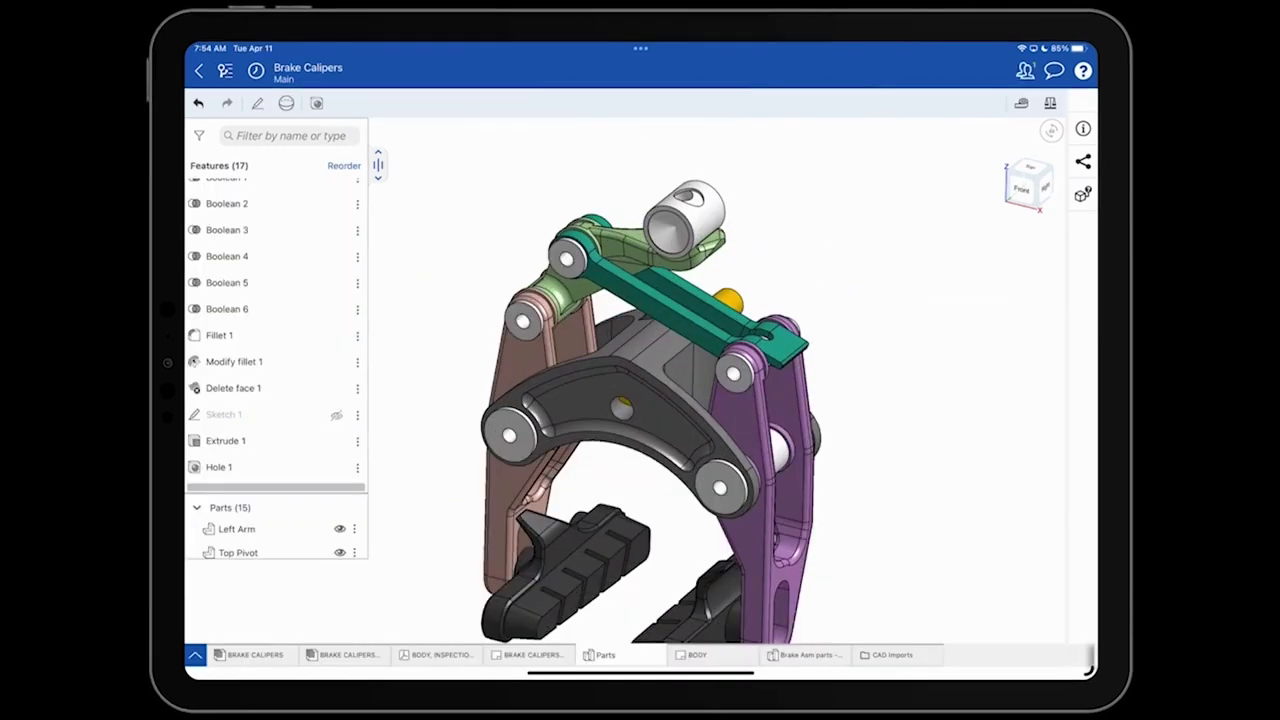
# Add the Spur Gear feature from the FeatureScript samples' Start version to the custom feature toolbar
pyautogui.click(286, 103)
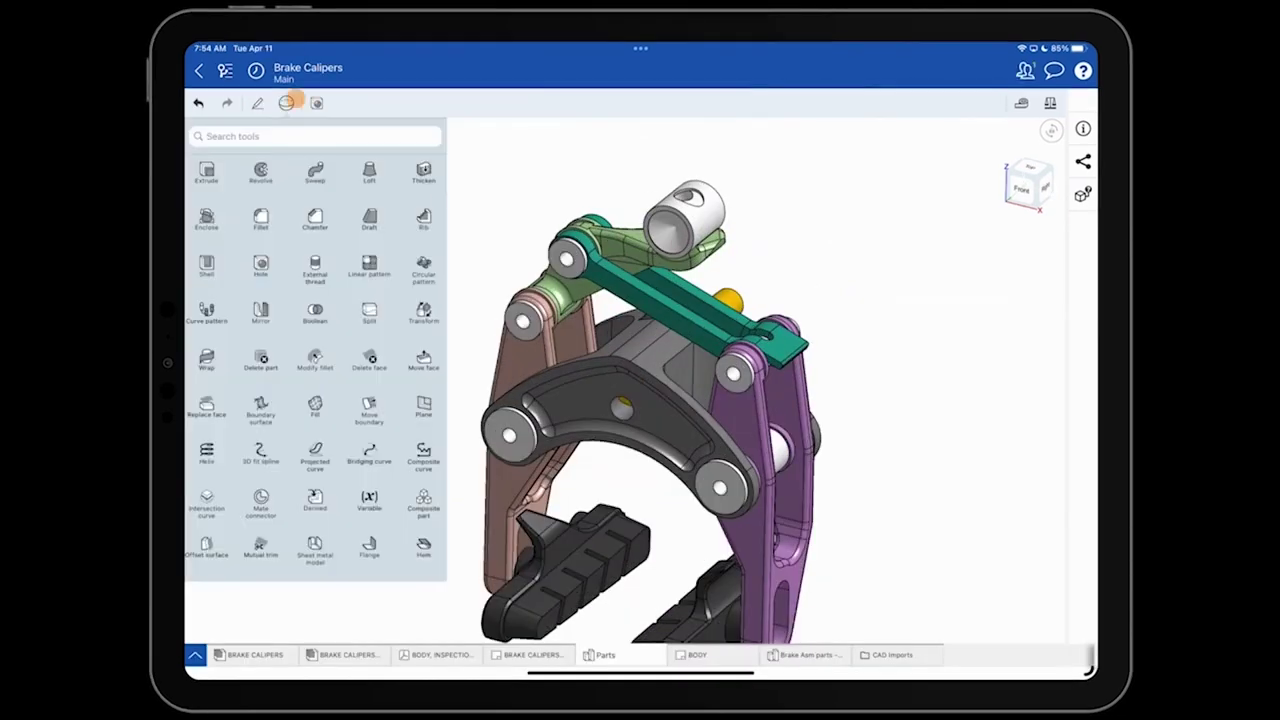
pyautogui.moveTo(366, 500); pyautogui.dragTo(430, 130)
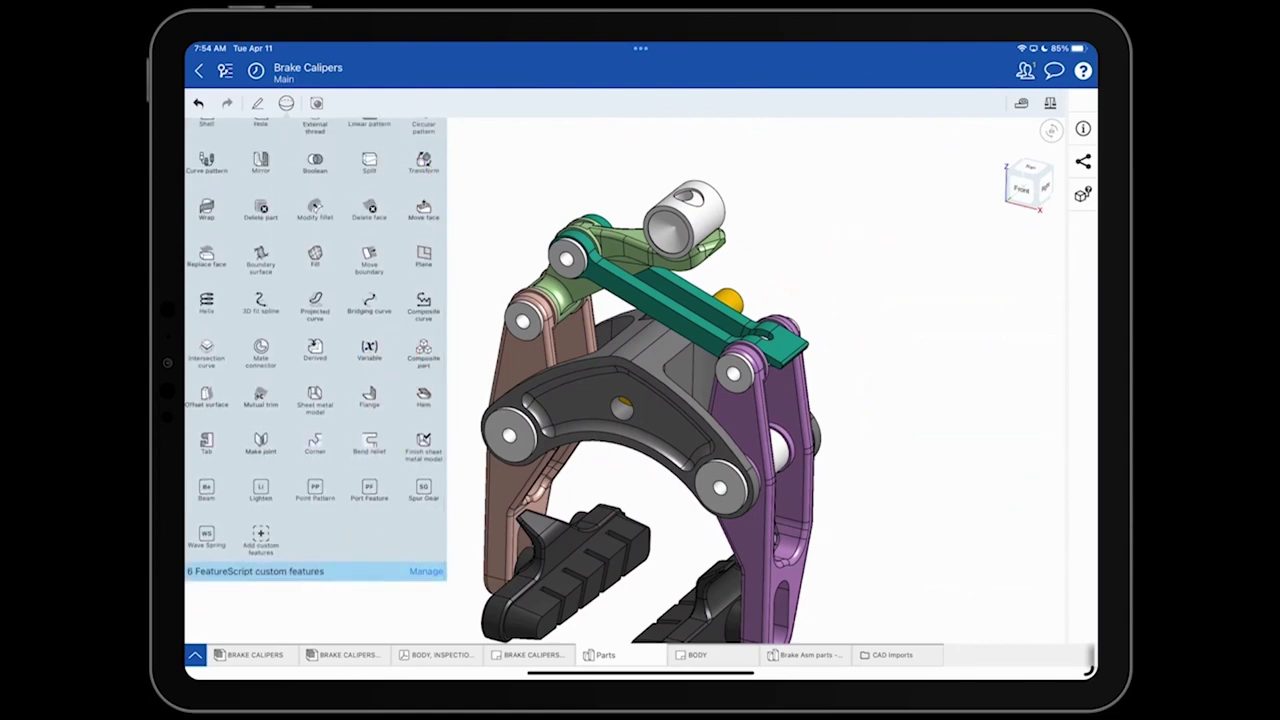
pyautogui.click(261, 537)
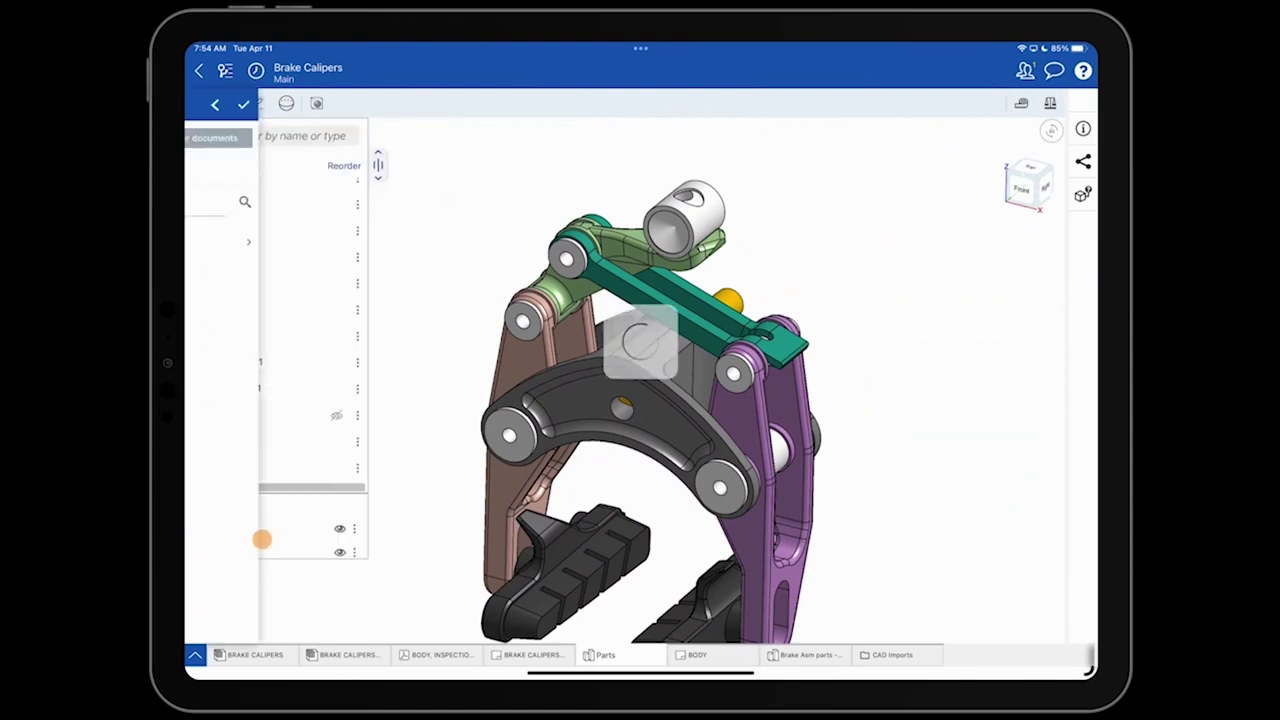
pyautogui.click(354, 248)
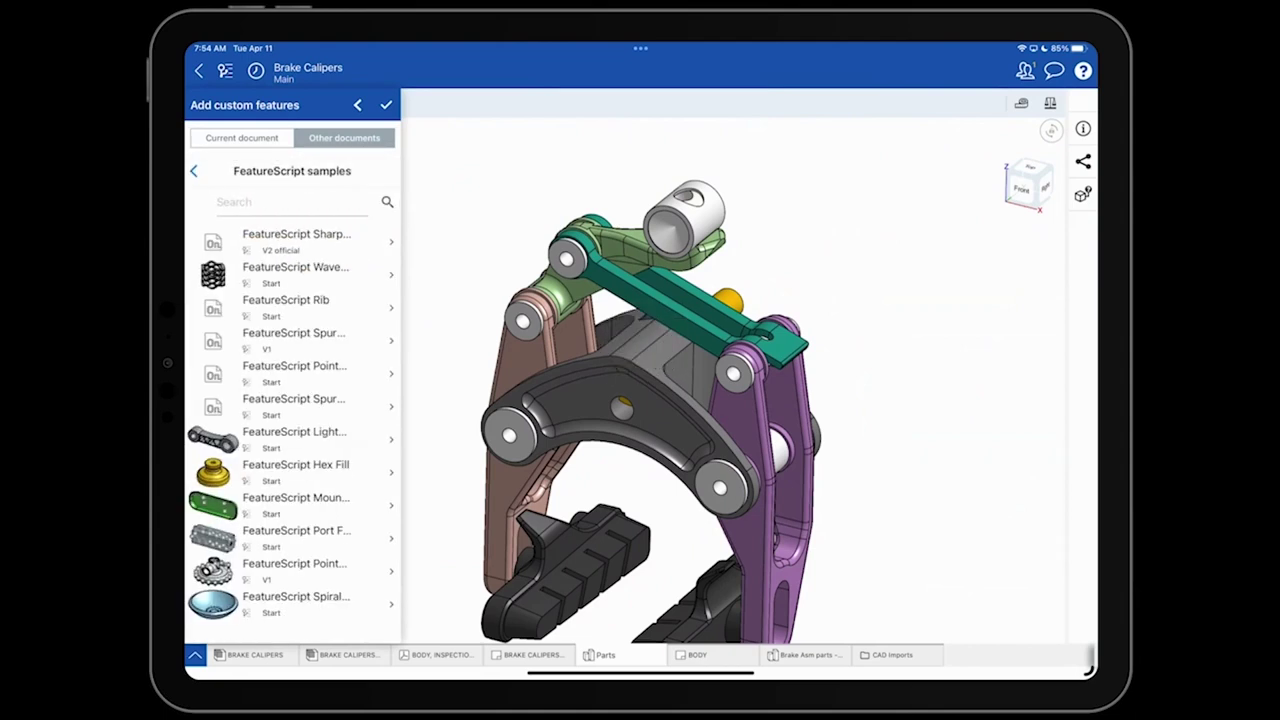
pyautogui.click(341, 341)
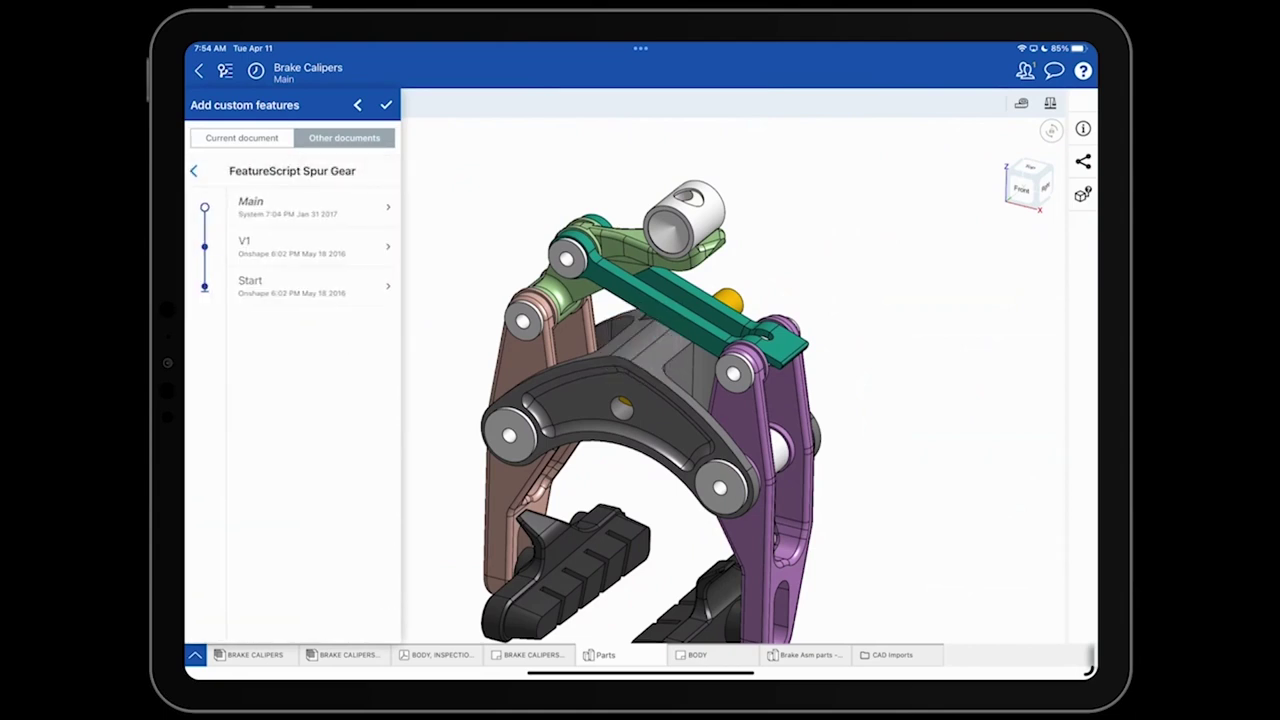
pyautogui.click(317, 285)
pyautogui.click(340, 278)
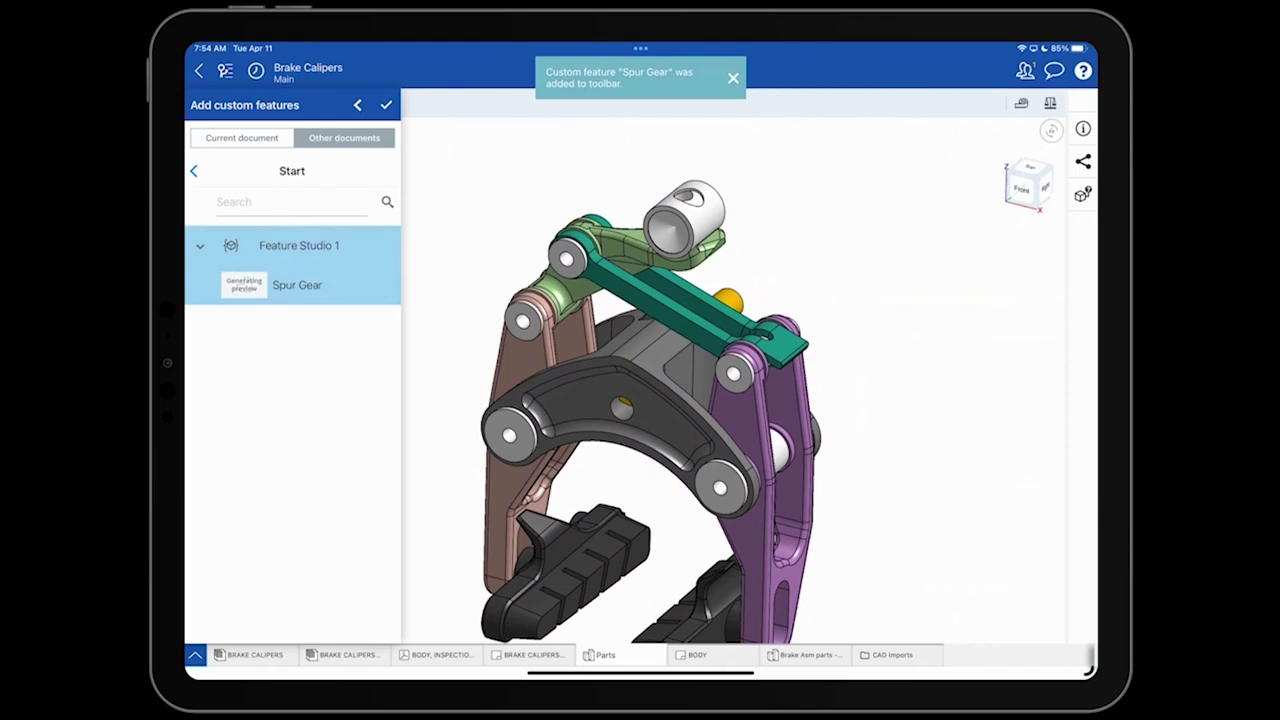
pyautogui.click(388, 104)
pyautogui.click(286, 103)
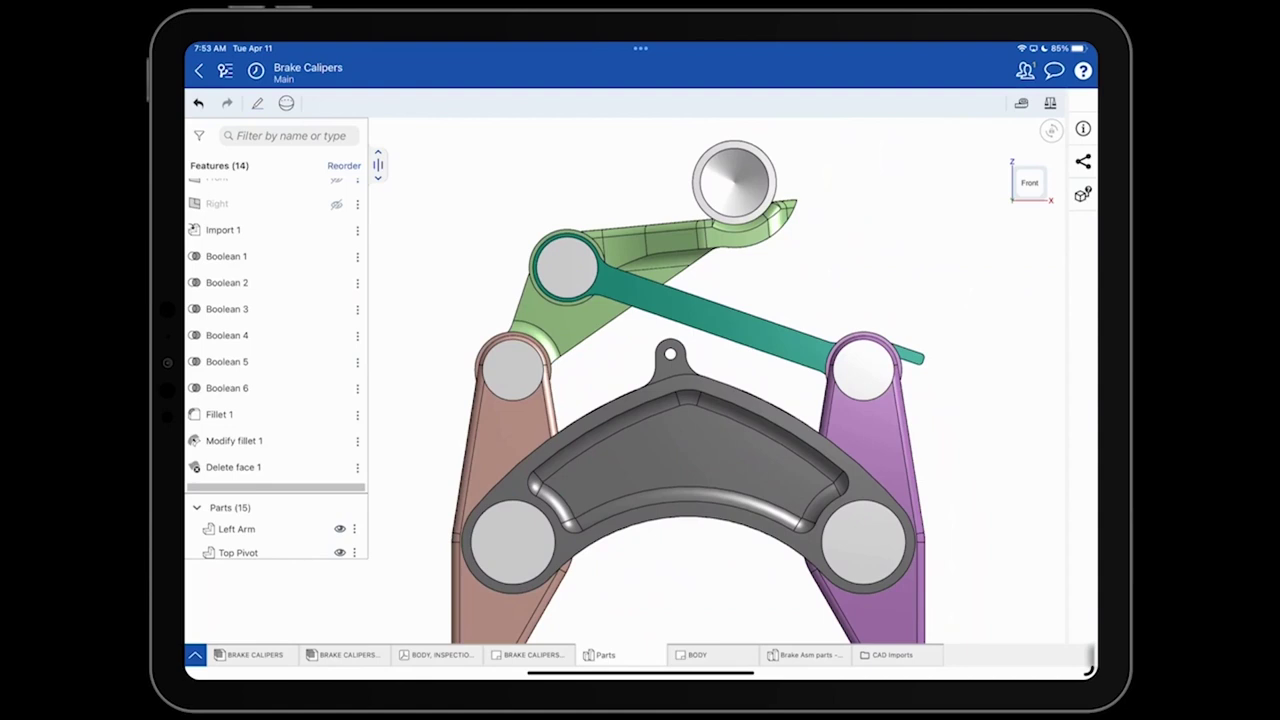
# Sketch a centre-point circle at the middle of the caliper body's recessed inner face
pyautogui.click(260, 102)
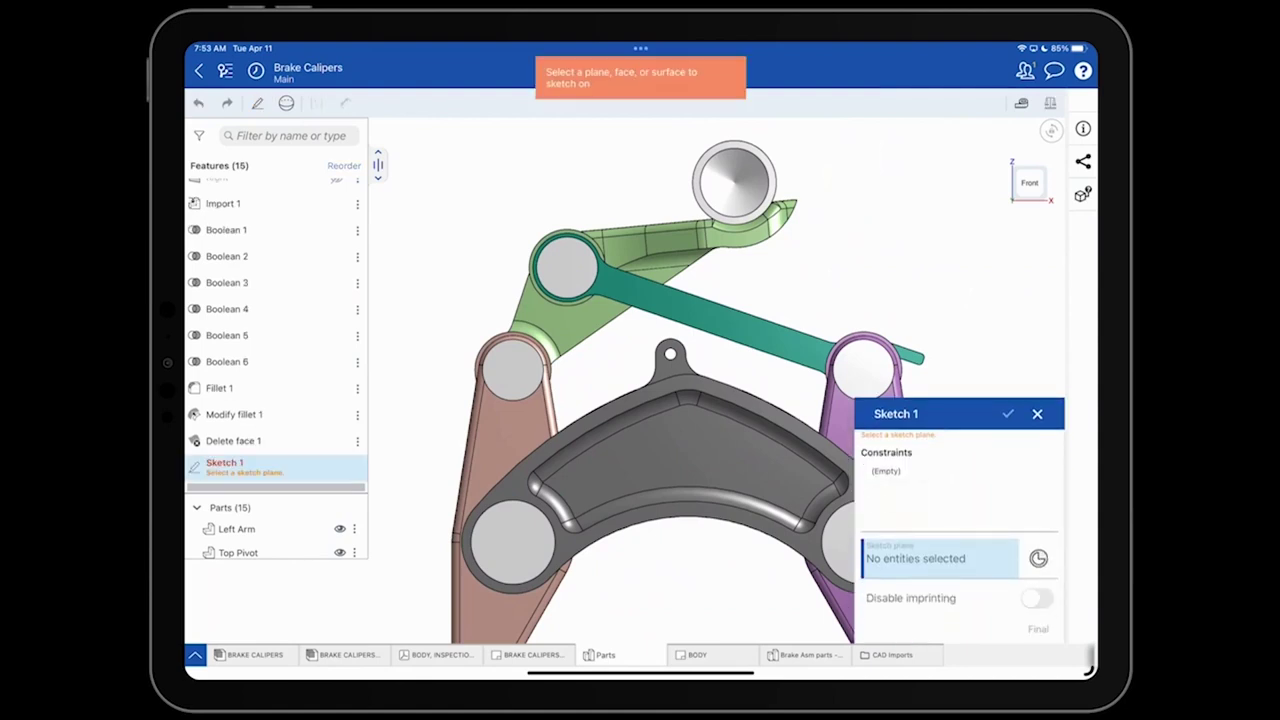
pyautogui.click(1039, 557)
pyautogui.click(690, 452)
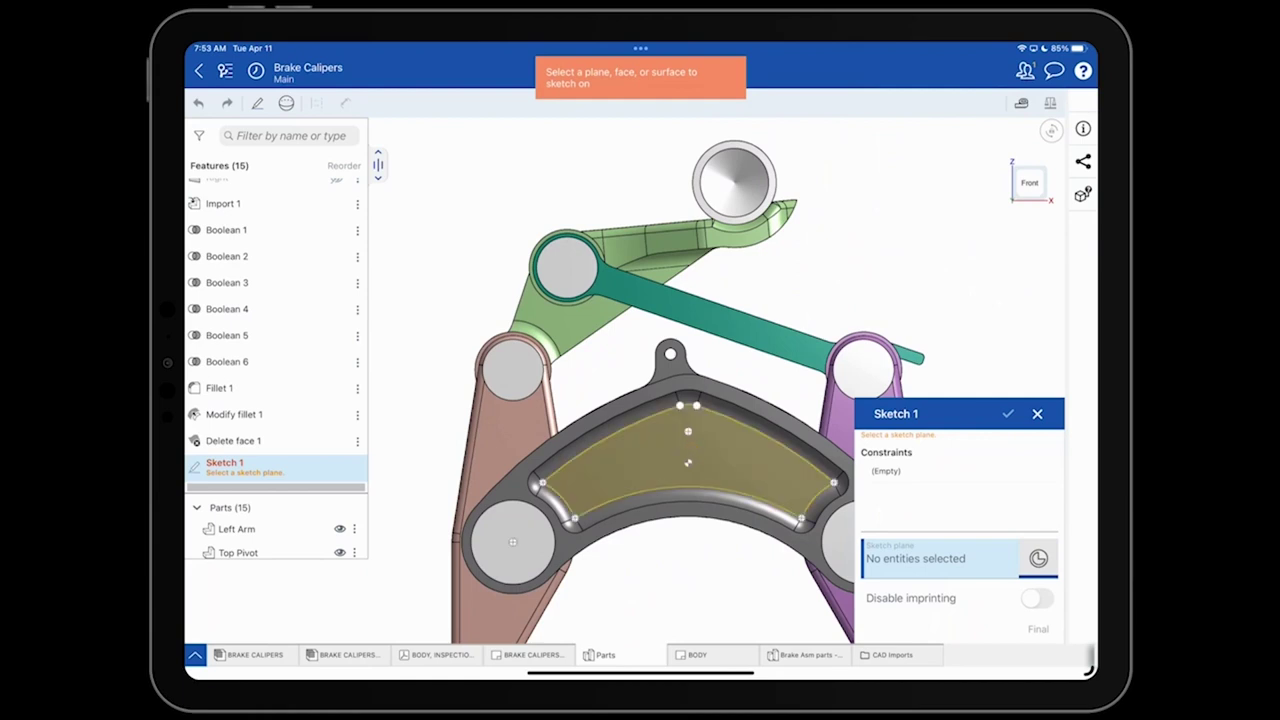
pyautogui.click(688, 462)
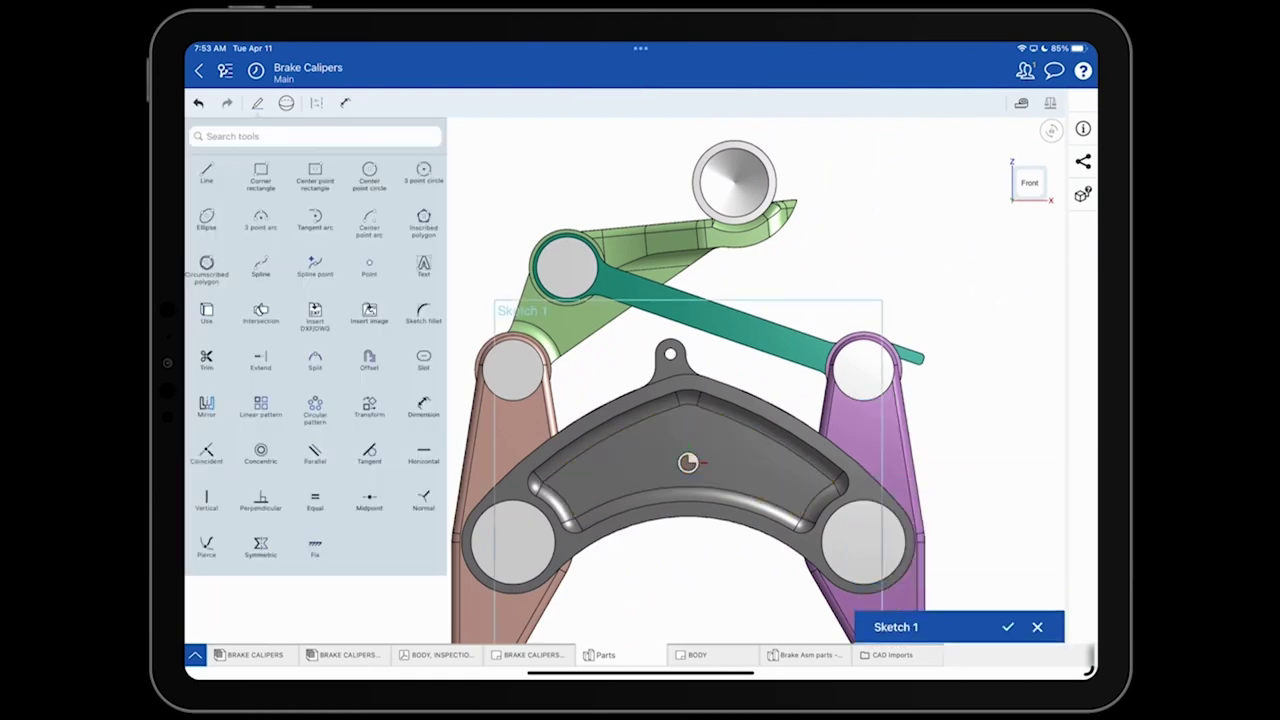
pyautogui.click(371, 172)
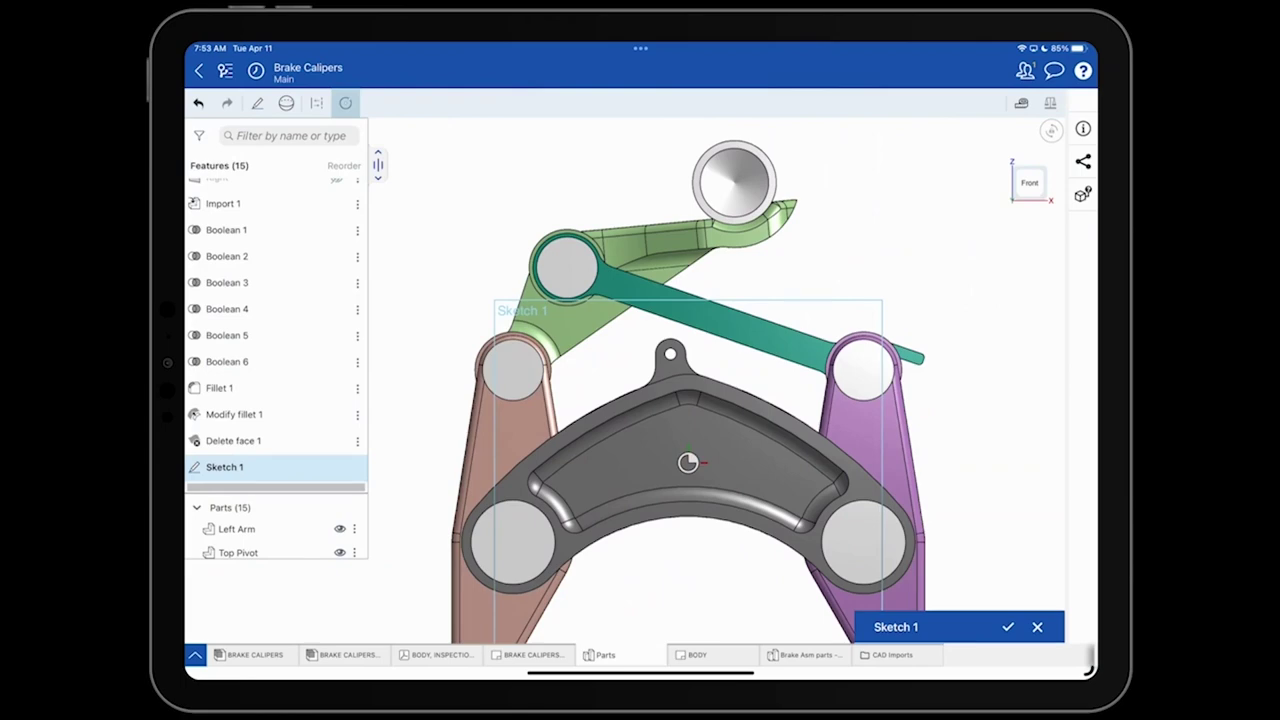
pyautogui.scroll(5, 688, 462)
pyautogui.click(680, 374)
pyautogui.click(750, 375)
# Give the sketched circle a diameter dimension of 5
pyautogui.click(257, 103)
pyautogui.click(424, 404)
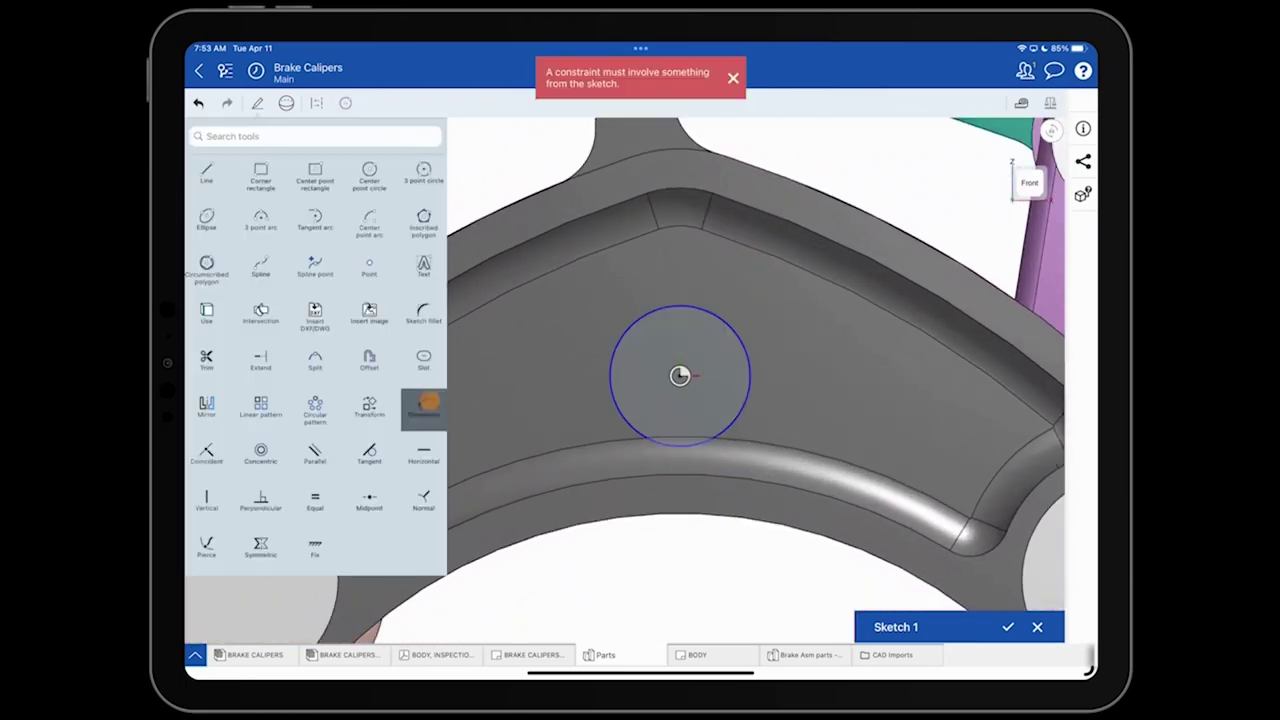
pyautogui.click(726, 314)
pyautogui.click(718, 320)
pyautogui.write('5')
pyautogui.click(709, 449)
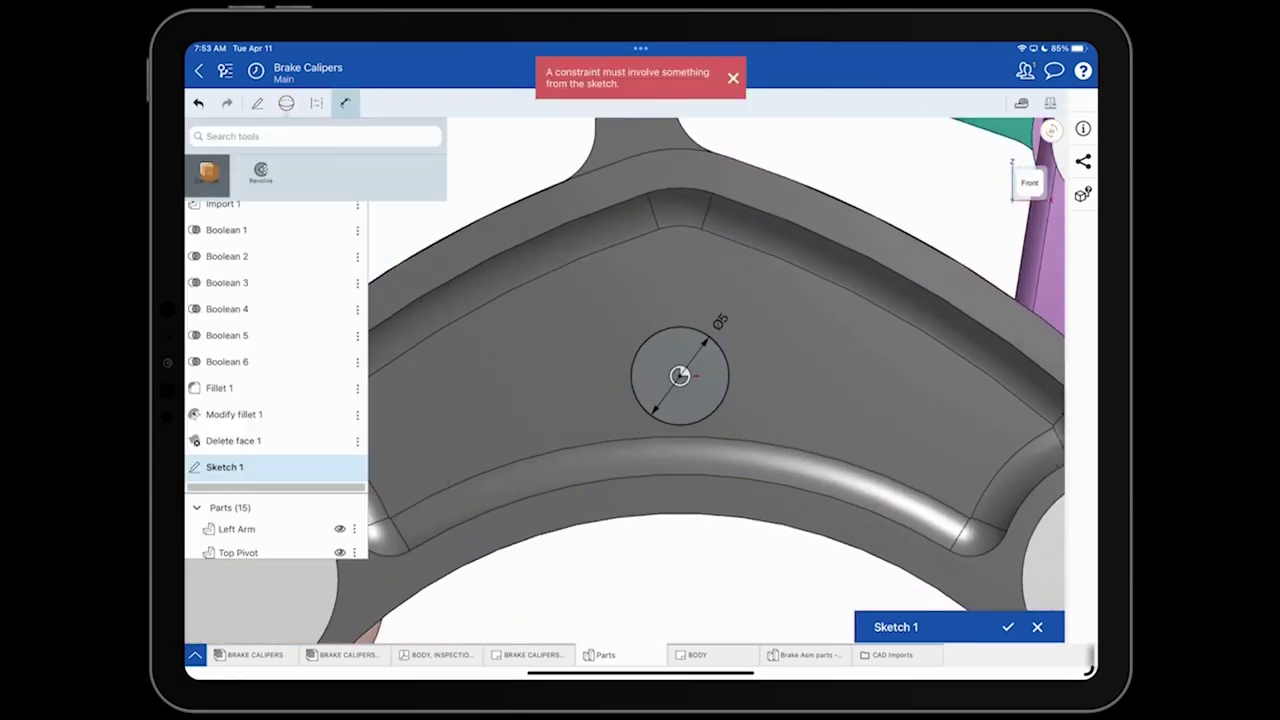
# Extrude the Ø5 circle as a Remove cut in the opposite direction into the body
pyautogui.click(207, 172)
pyautogui.click(900, 206)
pyautogui.click(1029, 223)
pyautogui.click(1023, 320)
pyautogui.click(1006, 131)
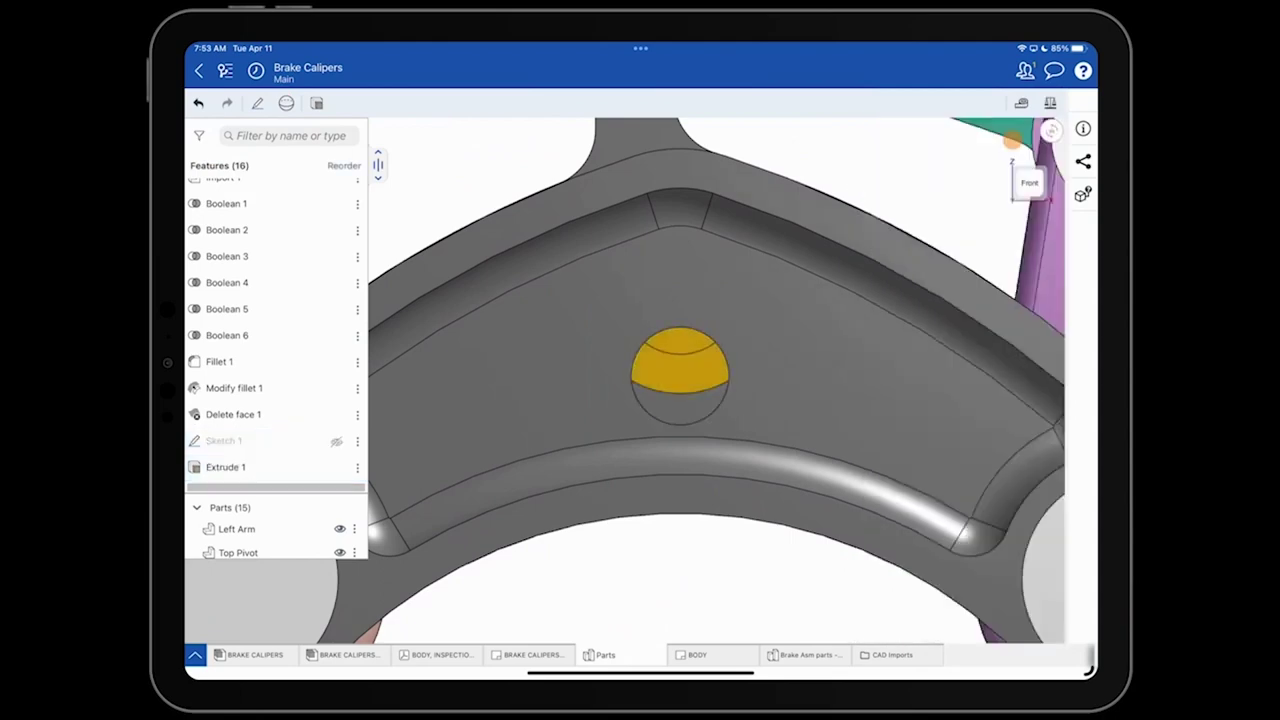
pyautogui.scroll(-10, 820, 380)
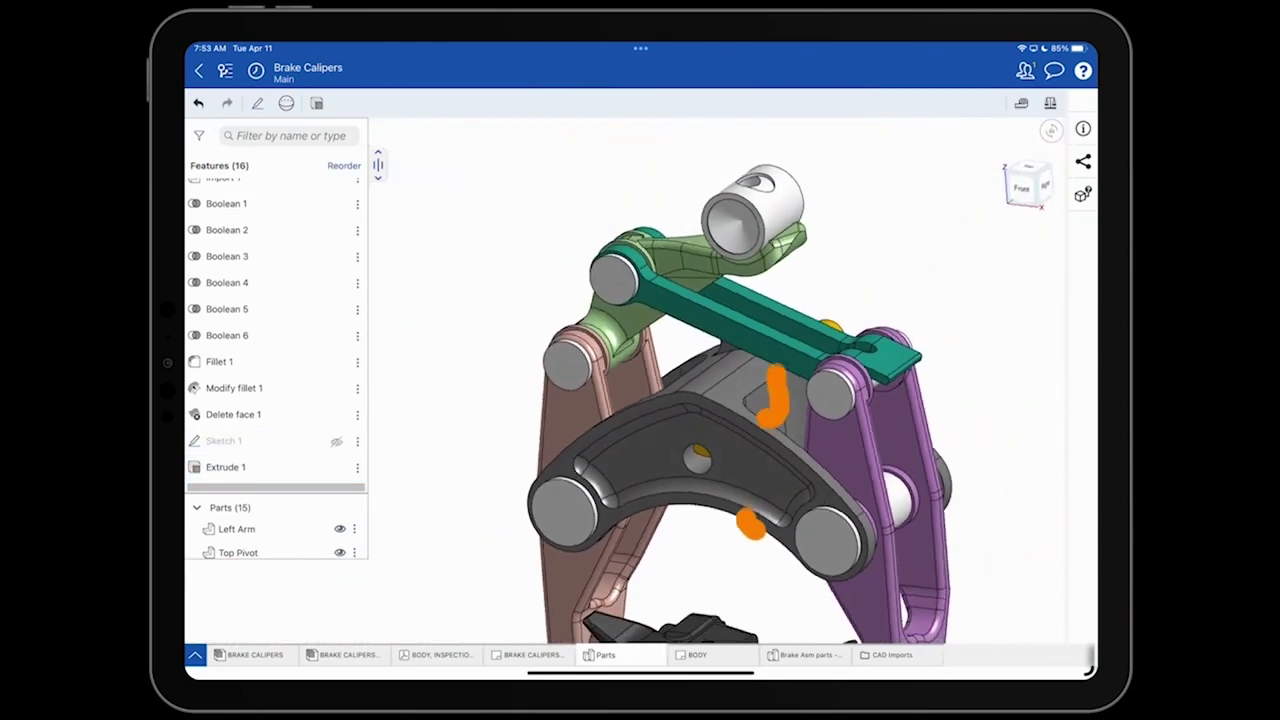
# Place a simple through-all Hole on the caliper pivot points with a 3 mm diameter
pyautogui.click(286, 103)
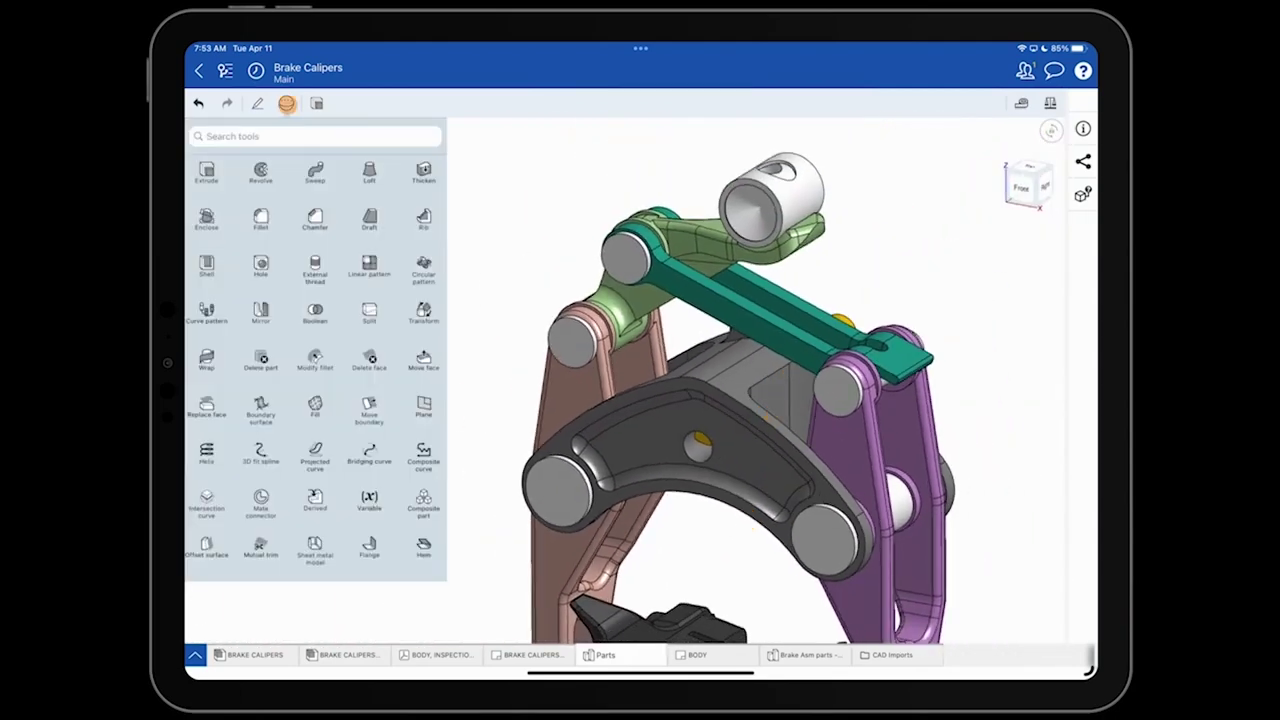
pyautogui.click(260, 265)
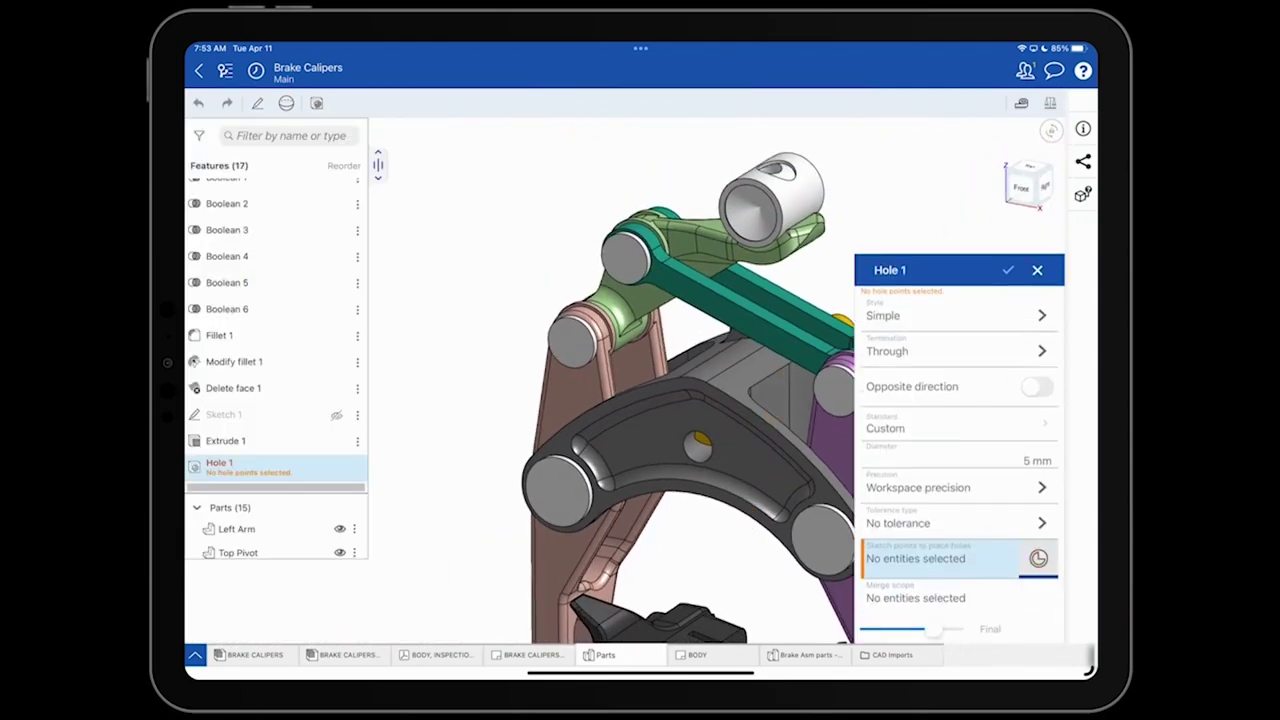
pyautogui.click(570, 343)
pyautogui.click(561, 491)
pyautogui.click(625, 258)
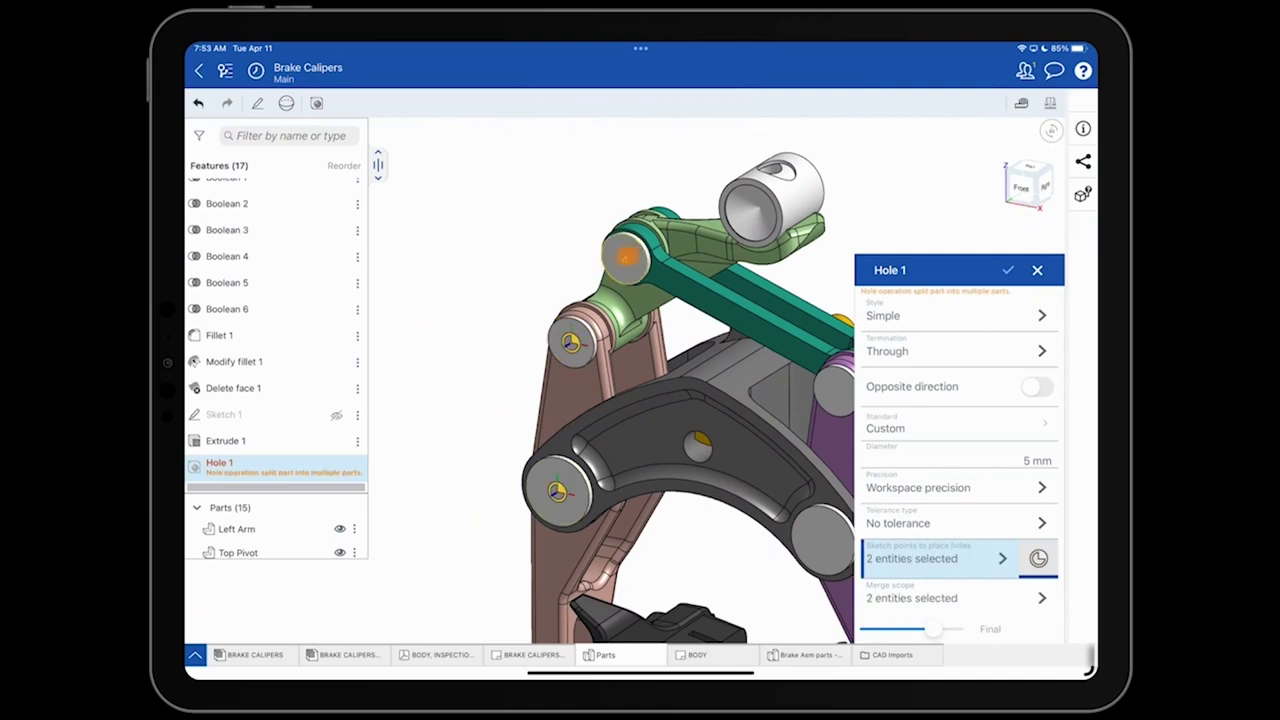
pyautogui.moveTo(780, 300); pyautogui.dragTo(590, 280, button='middle')
pyautogui.click(605, 462)
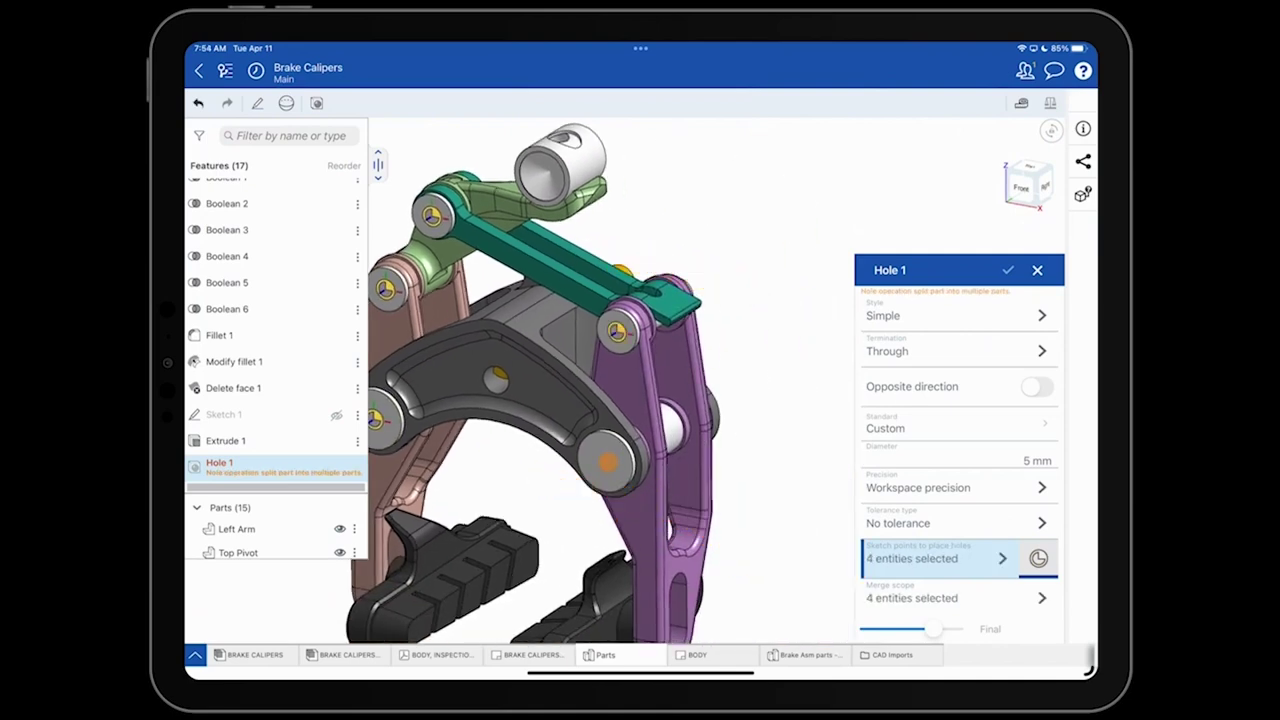
pyautogui.click(1000, 460)
pyautogui.click(801, 563)
pyautogui.click(838, 597)
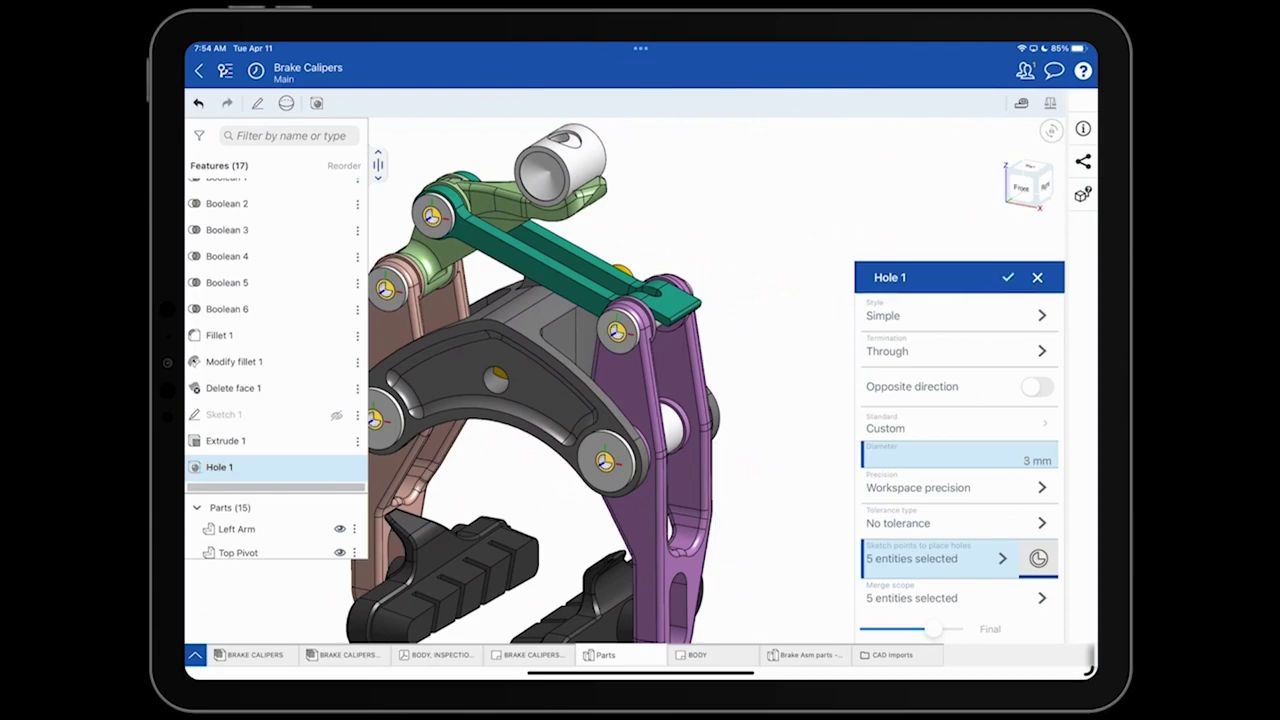